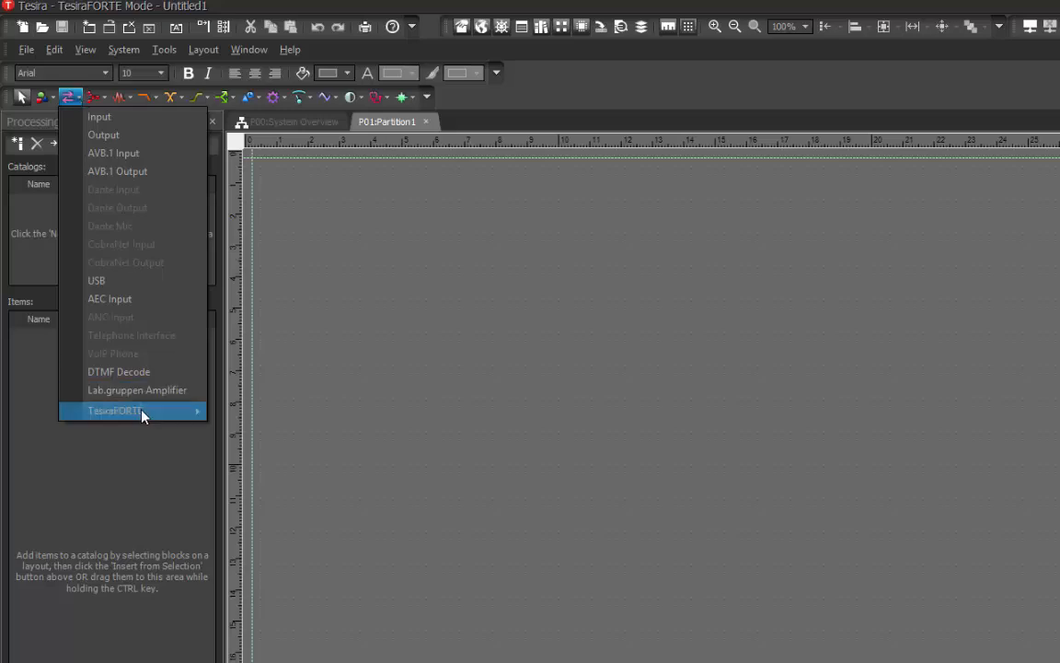
Insert a TesiraFORTÉ TI block set into Partition1 with Per Channel Reference enabled and Canada as the country/region
mouse_move(147, 416)
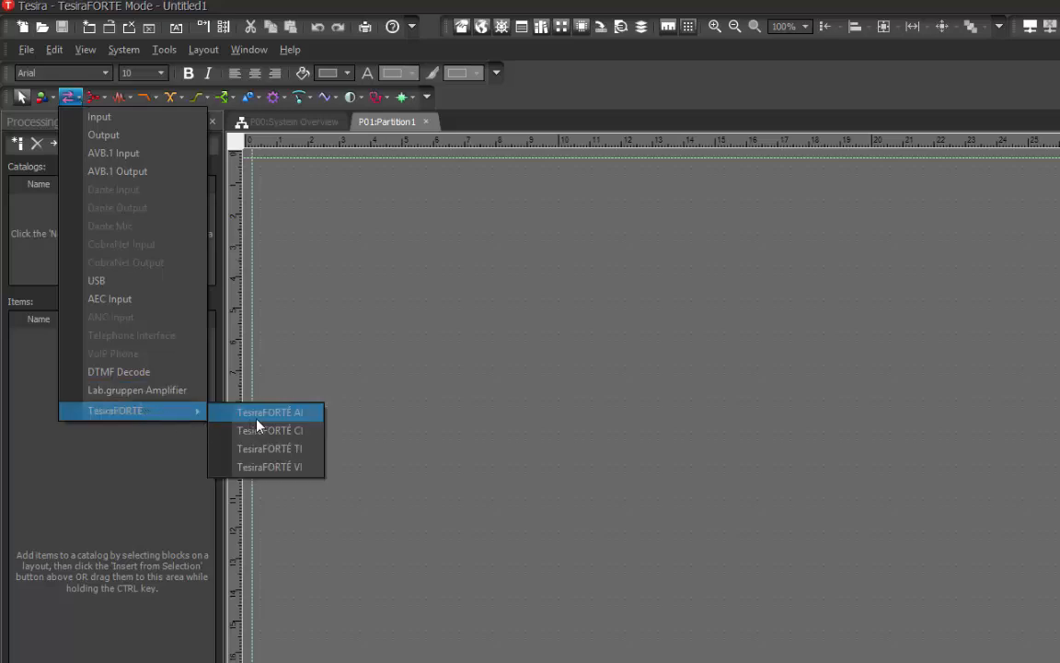
left_click(276, 448)
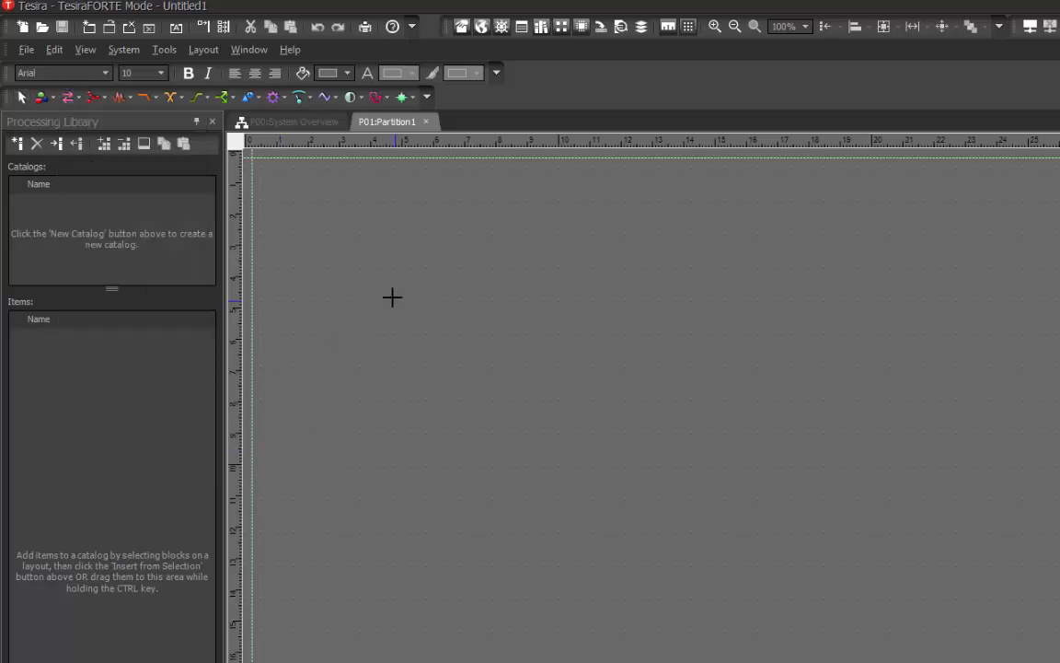
left_click(326, 235)
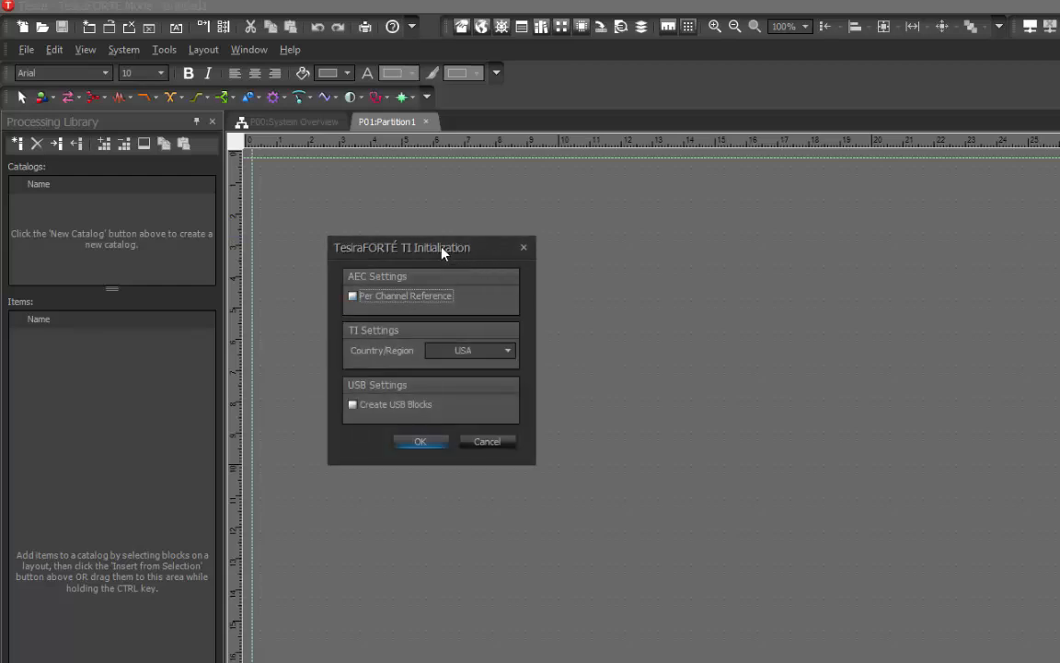
left_click(351, 295)
left_click(491, 353)
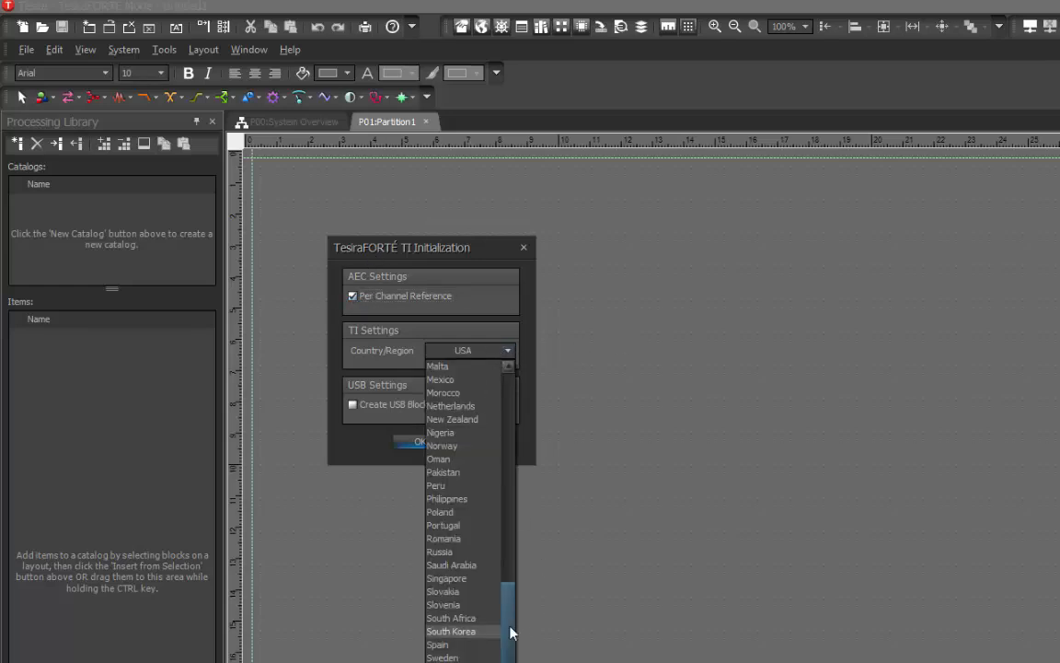
left_click_drag(510, 567, 509, 403)
left_click(458, 459)
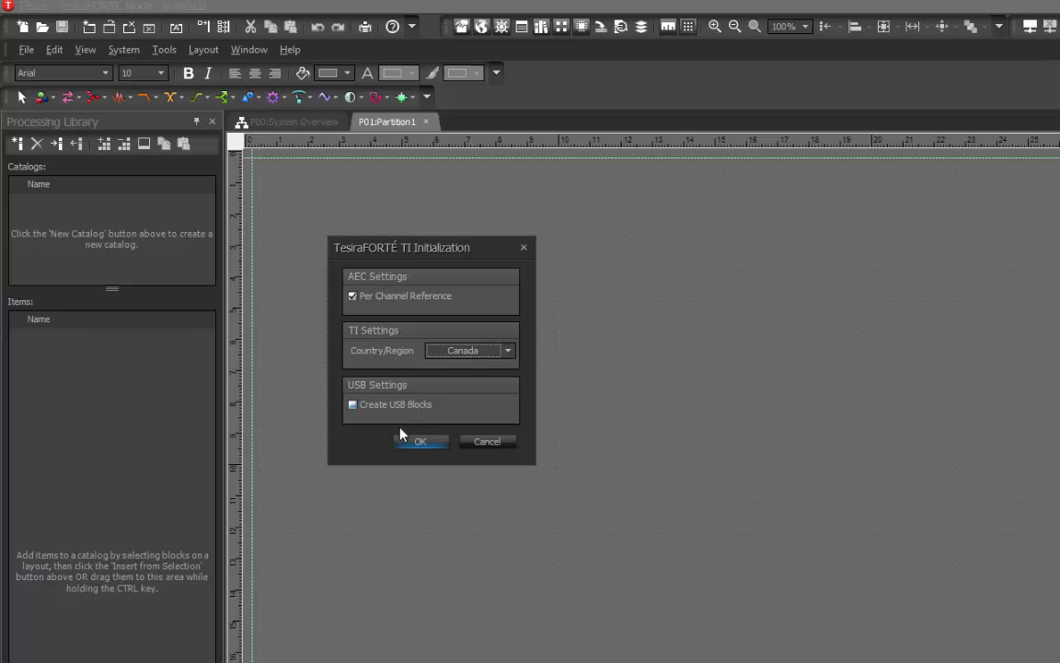
left_click(430, 442)
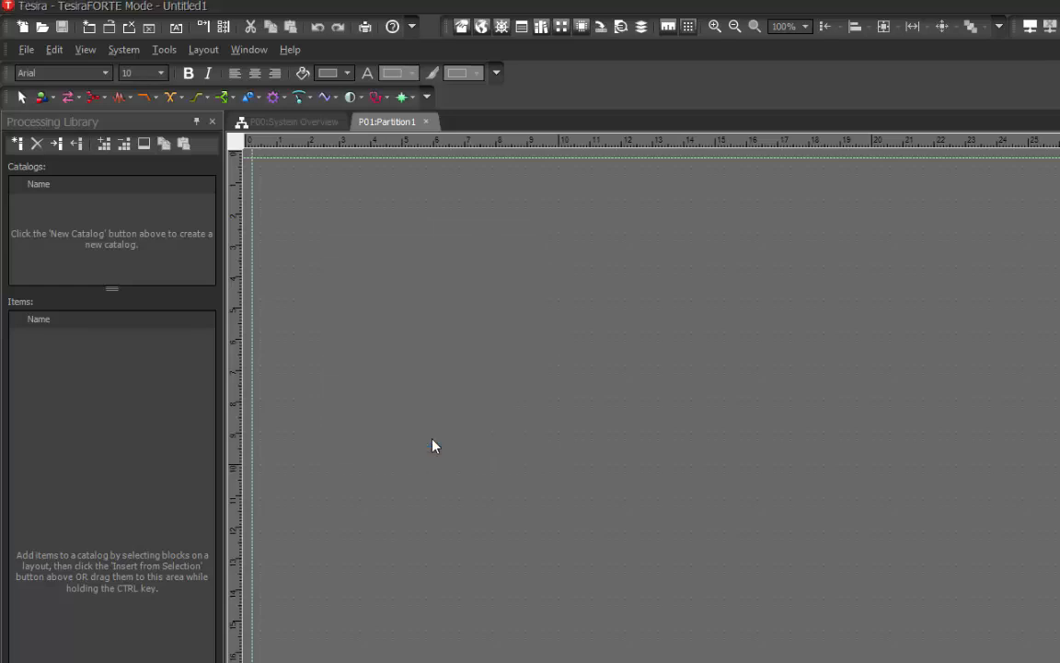
left_click(608, 451)
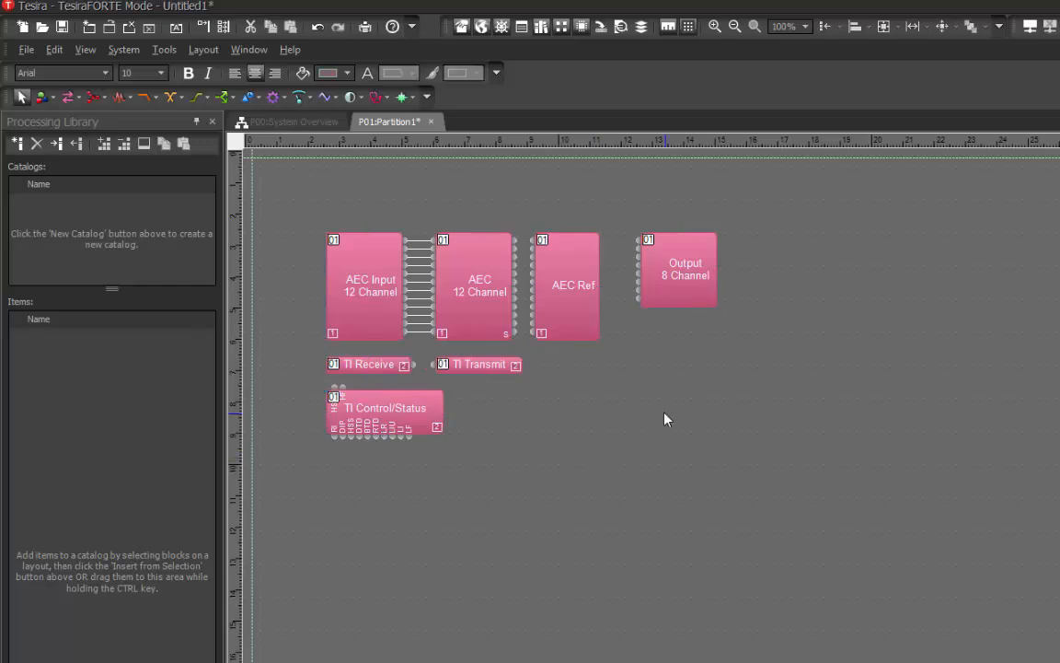
Move the Output block far to the right of the layout and shift all remaining blocks slightly up and left
left_click(641, 268)
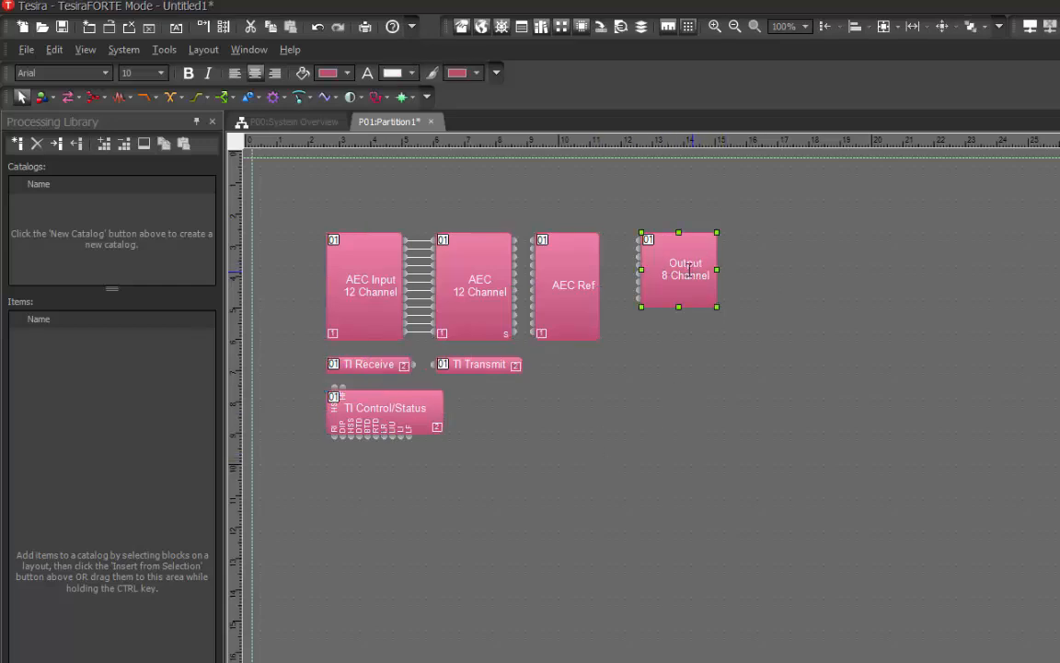
left_click_drag(702, 271, 1015, 280)
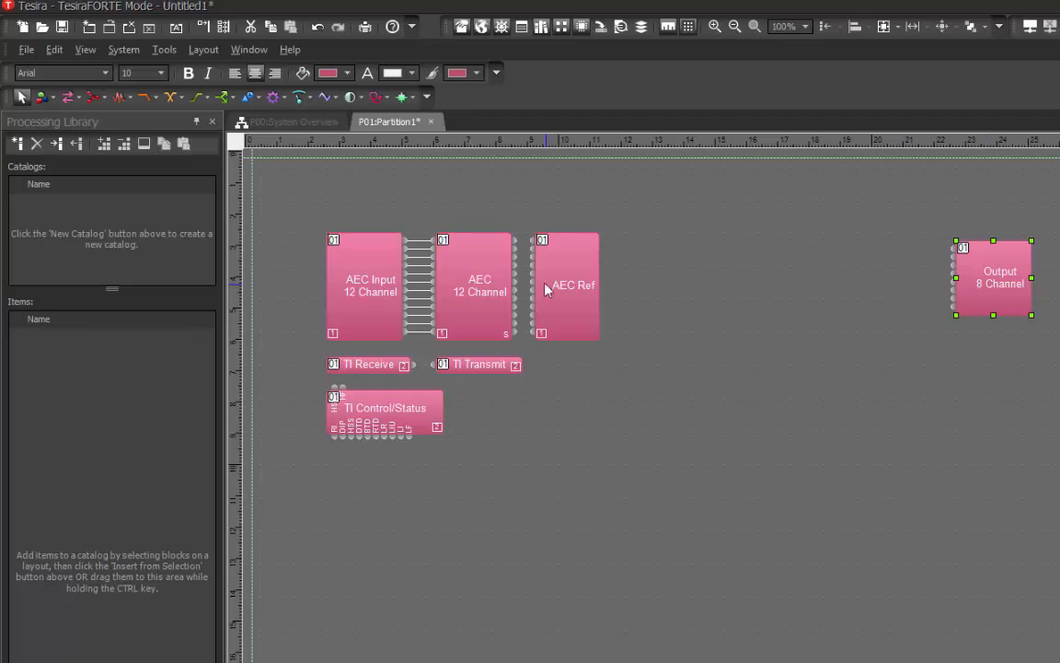
left_click(356, 277)
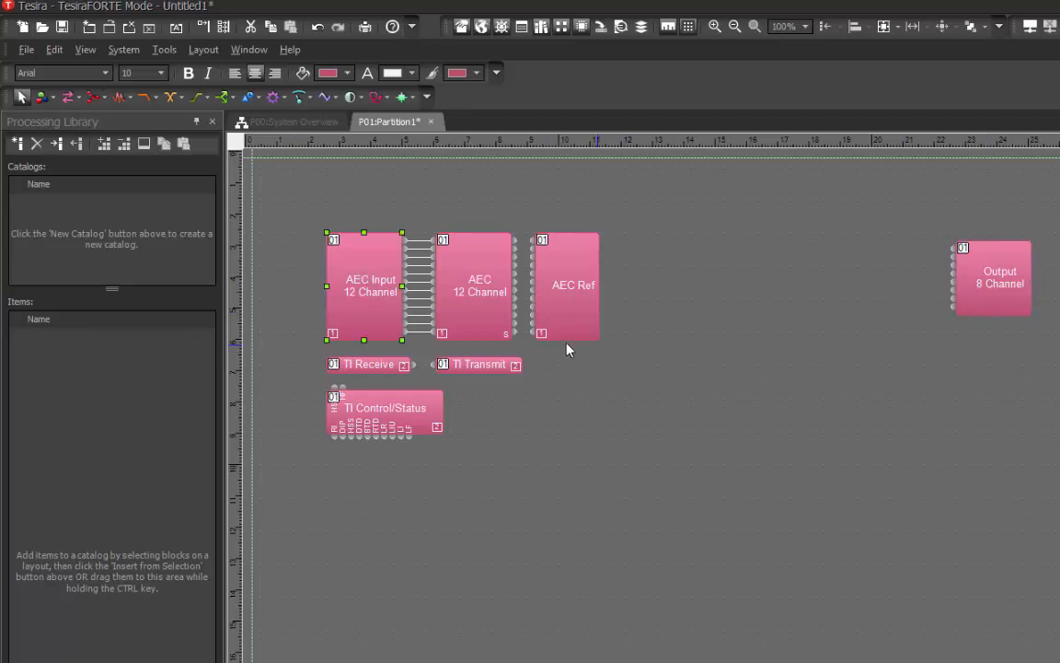
left_click(278, 145)
left_click_drag(311, 178, 725, 529)
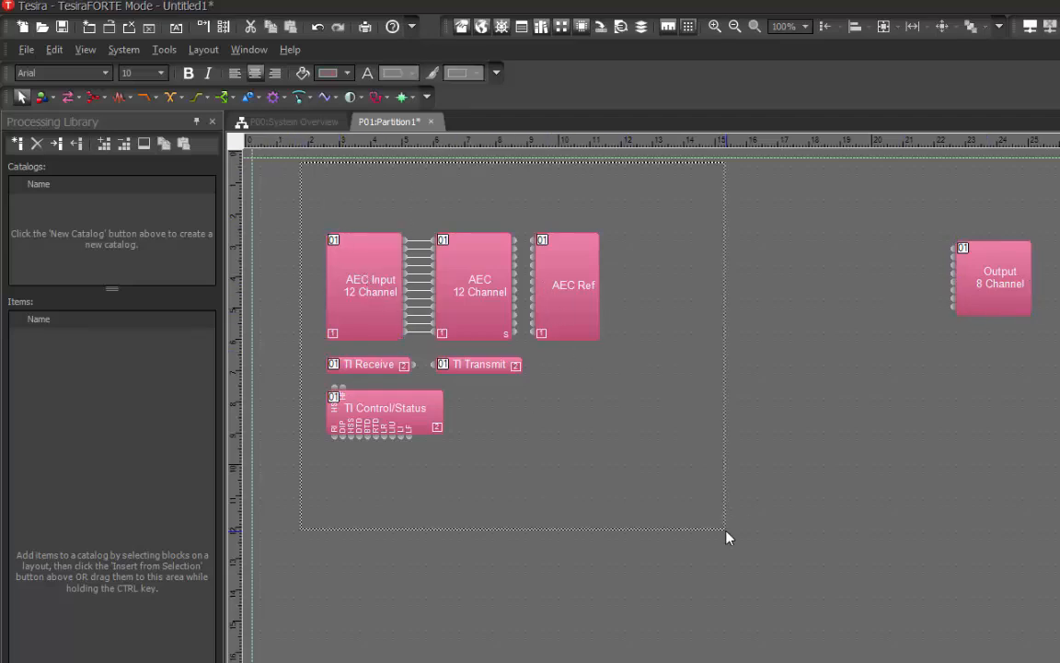
left_click_drag(385, 307, 346, 274)
left_click(531, 385)
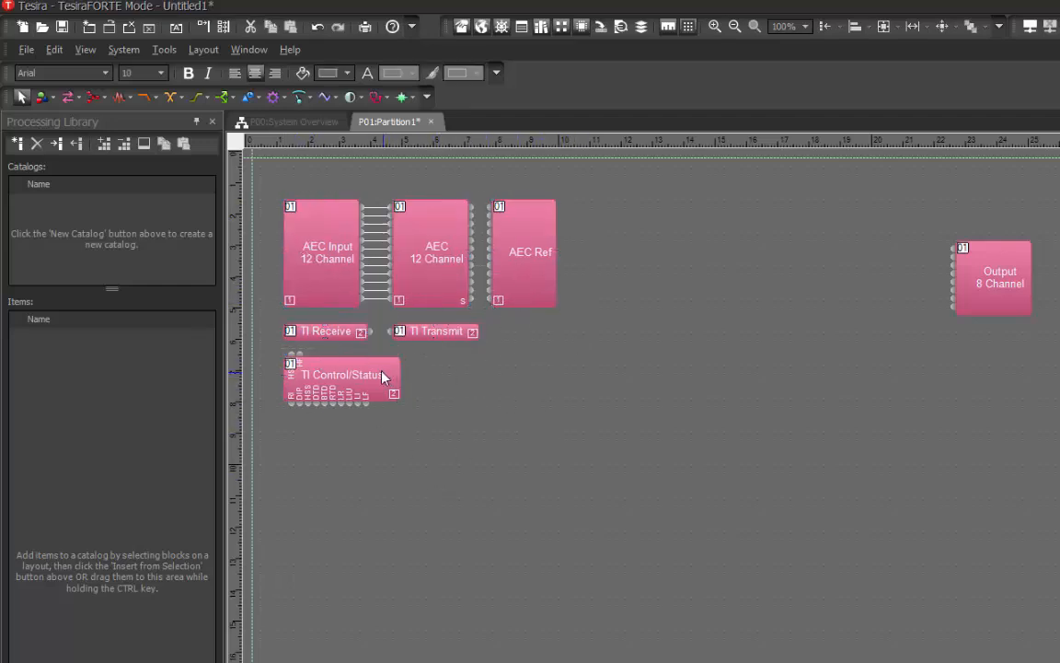
Move the TI Control/Status, TI Receive, TI Transmit and AEC Ref blocks well below the AEC Input and AEC blocks
left_click_drag(388, 367, 379, 585)
left_click_drag(333, 339, 339, 515)
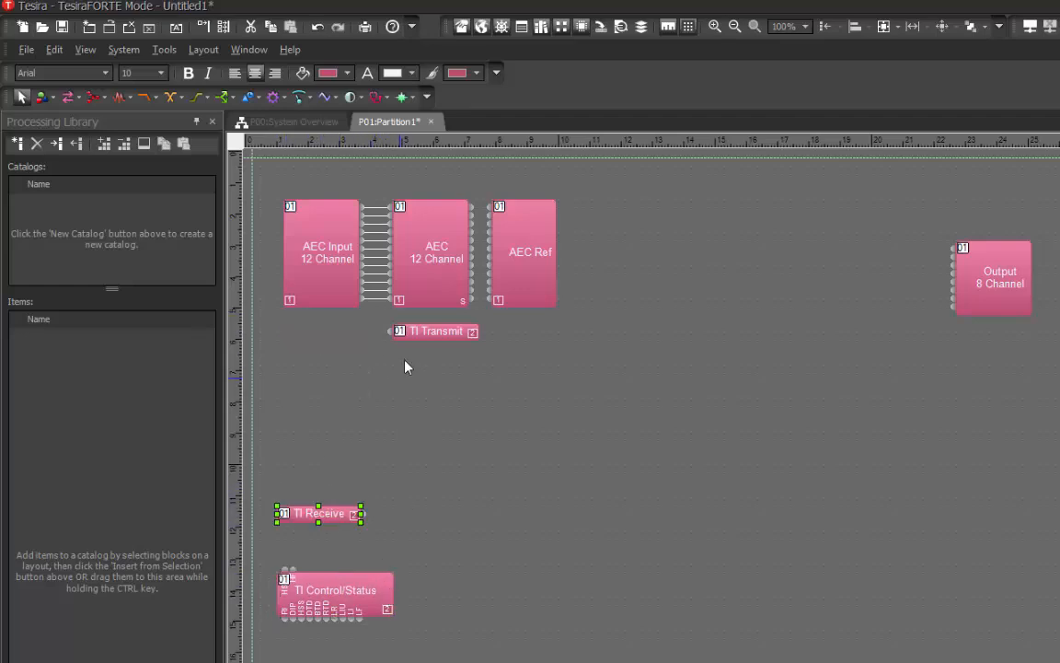
left_click_drag(432, 331, 445, 517)
left_click(437, 350)
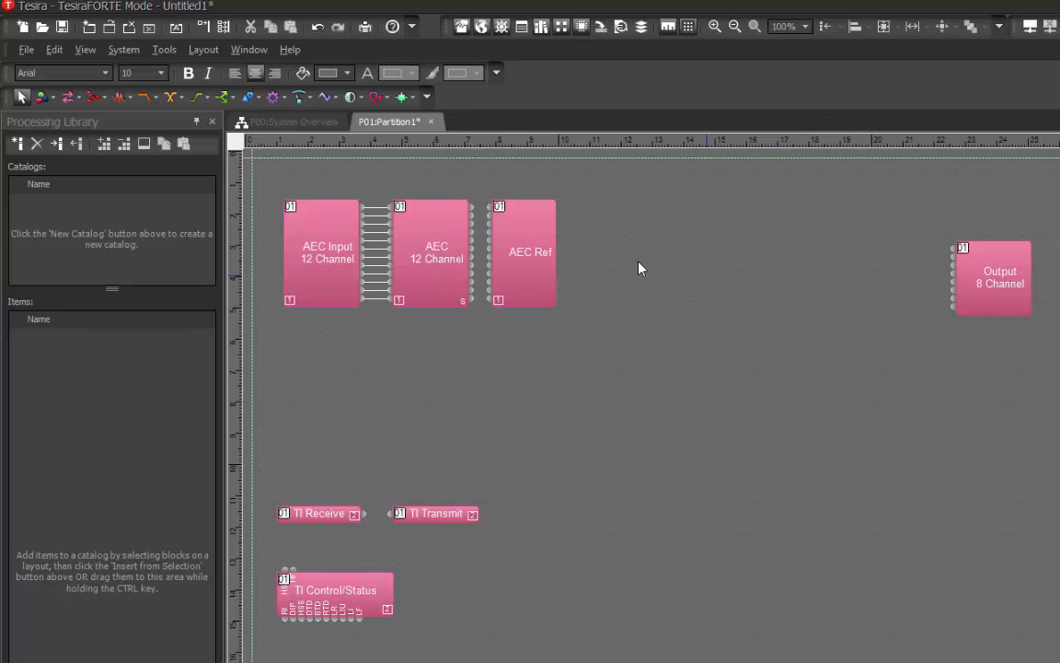
left_click_drag(534, 262, 451, 603)
left_click(684, 346)
View the gain and phantom power controls of the AEC Input block and close them without changes
double_click(324, 230)
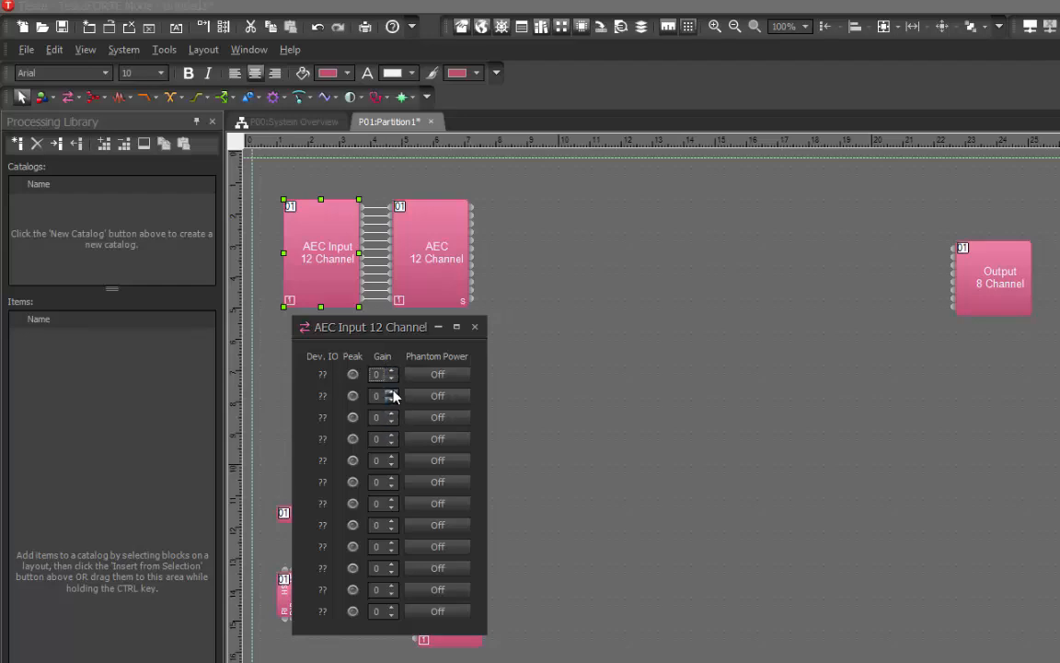
left_click(476, 329)
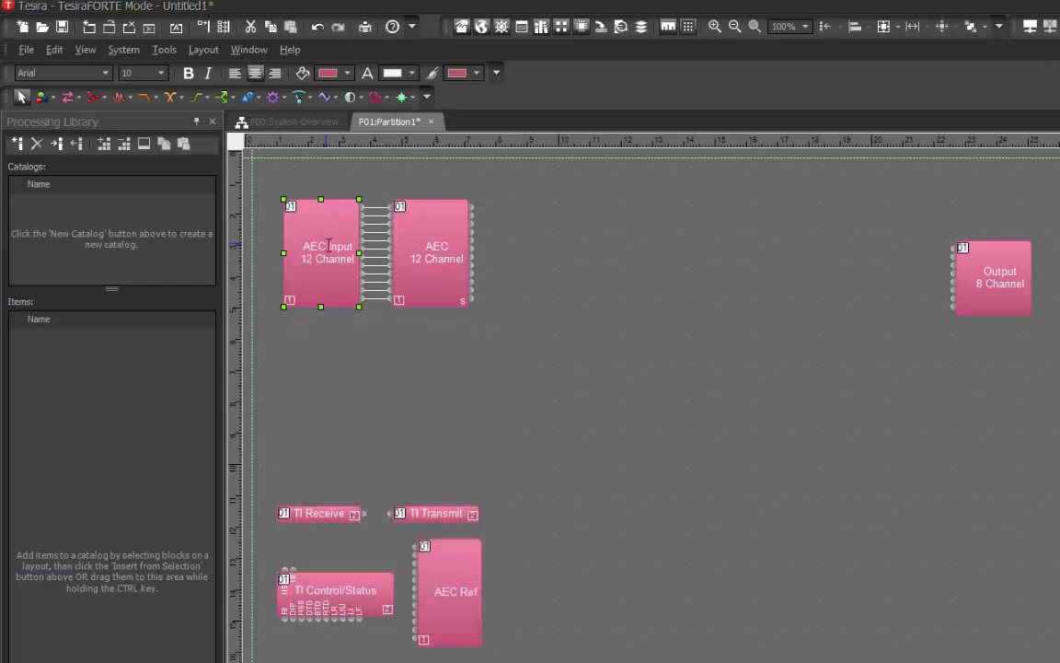
double_click(321, 234)
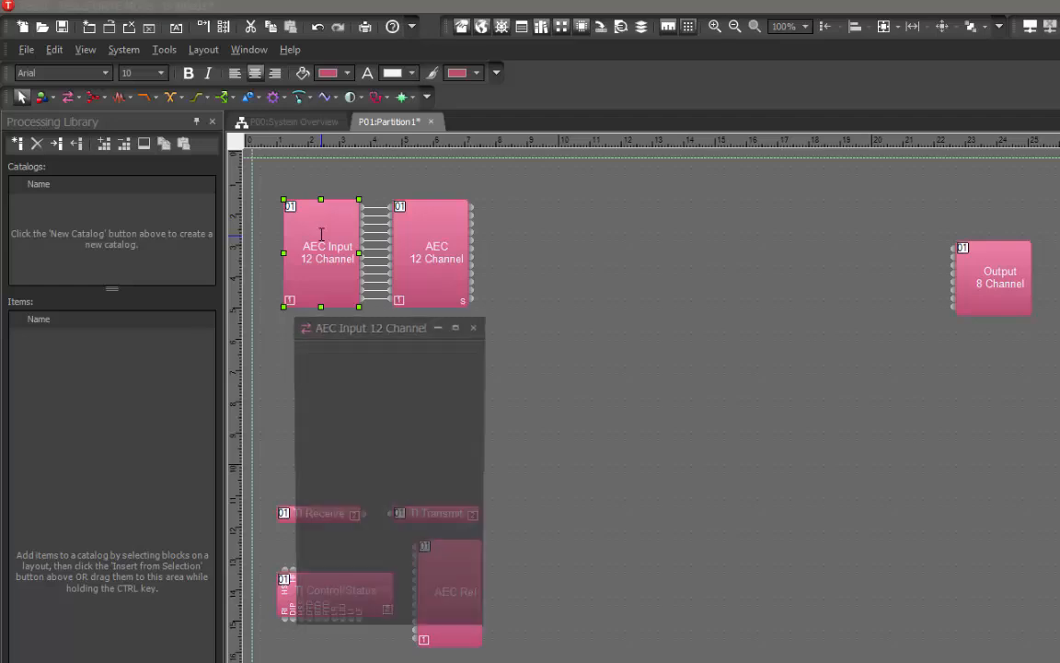
left_click(475, 327)
right_click(327, 249)
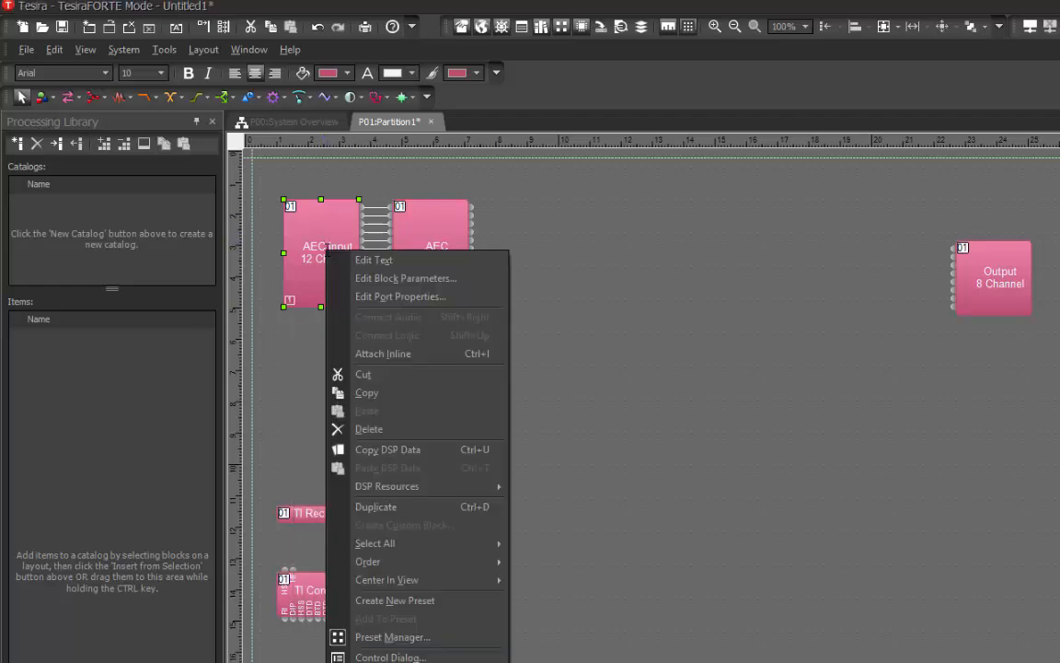
left_click(547, 278)
left_click(336, 213)
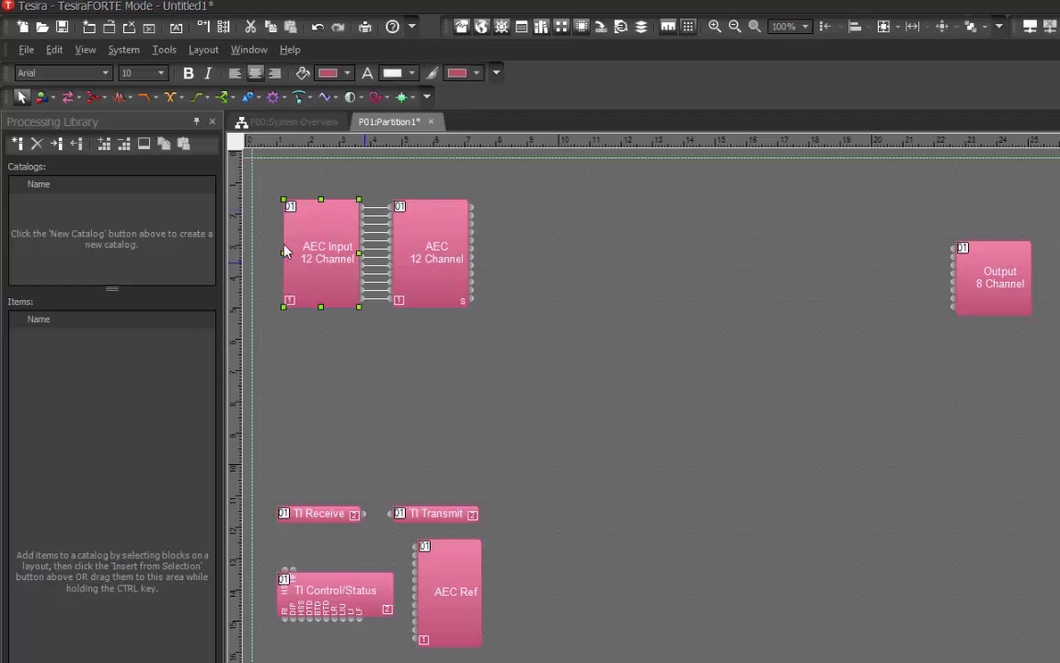
Label audio output ports 1 and 2 of the AEC Input block as Rm1-L and Rm1-R in its port properties
right_click(333, 241)
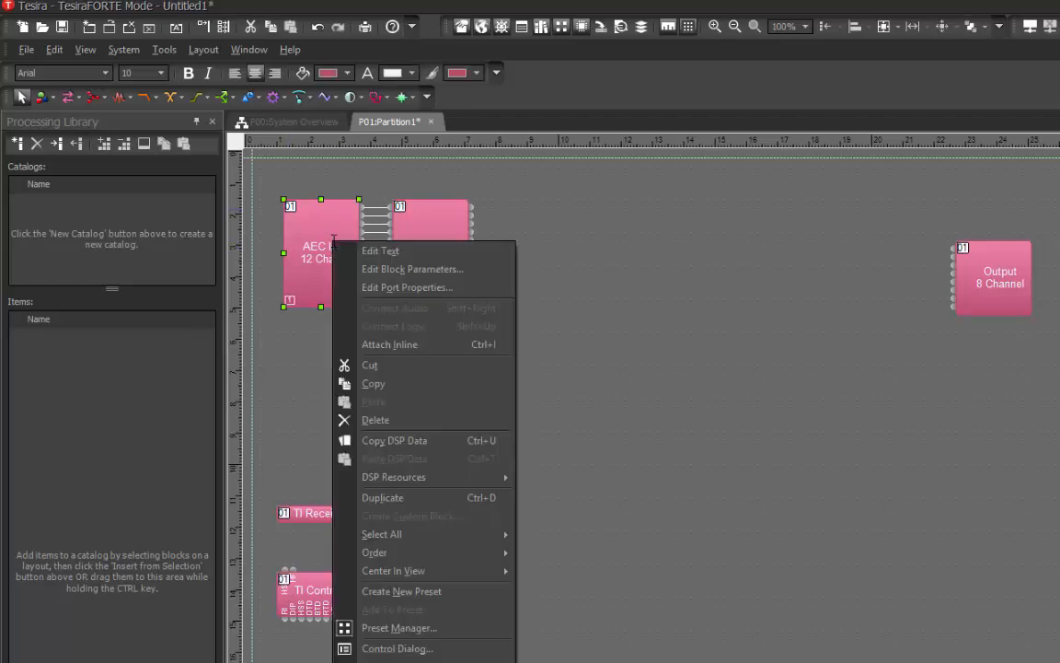
left_click(406, 288)
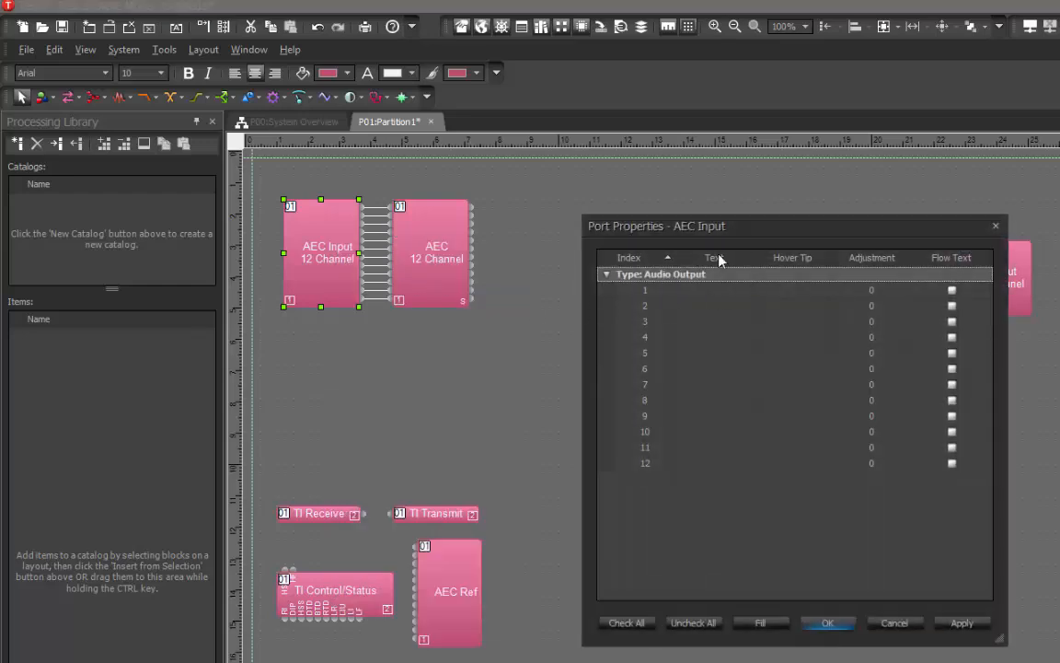
left_click(732, 290)
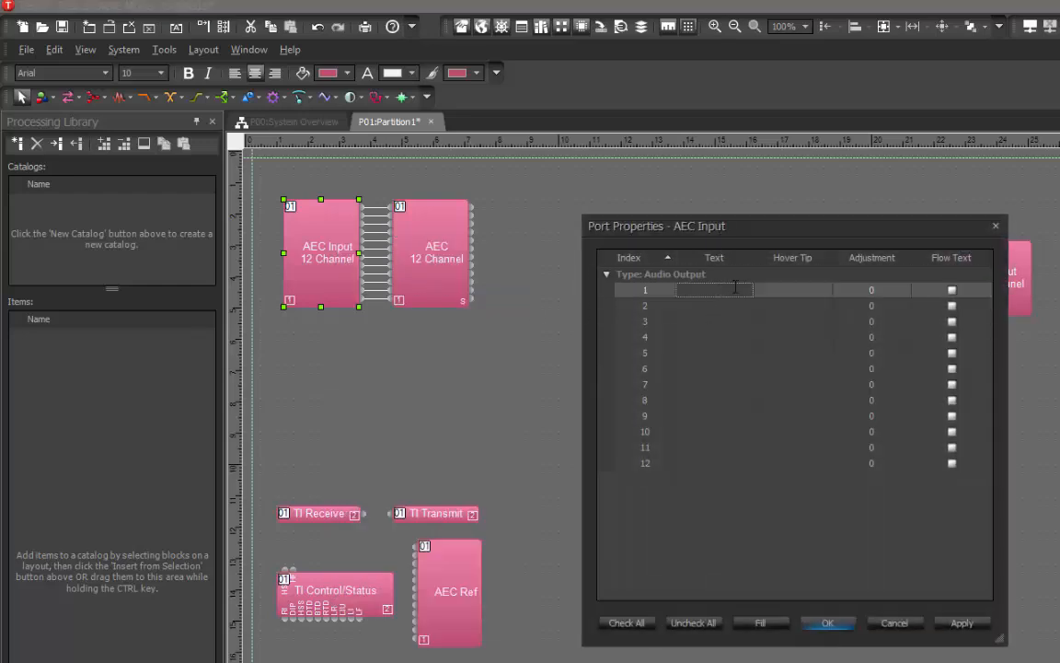
type("Rm1-L")
left_click(731, 307)
type("Rm1-R")
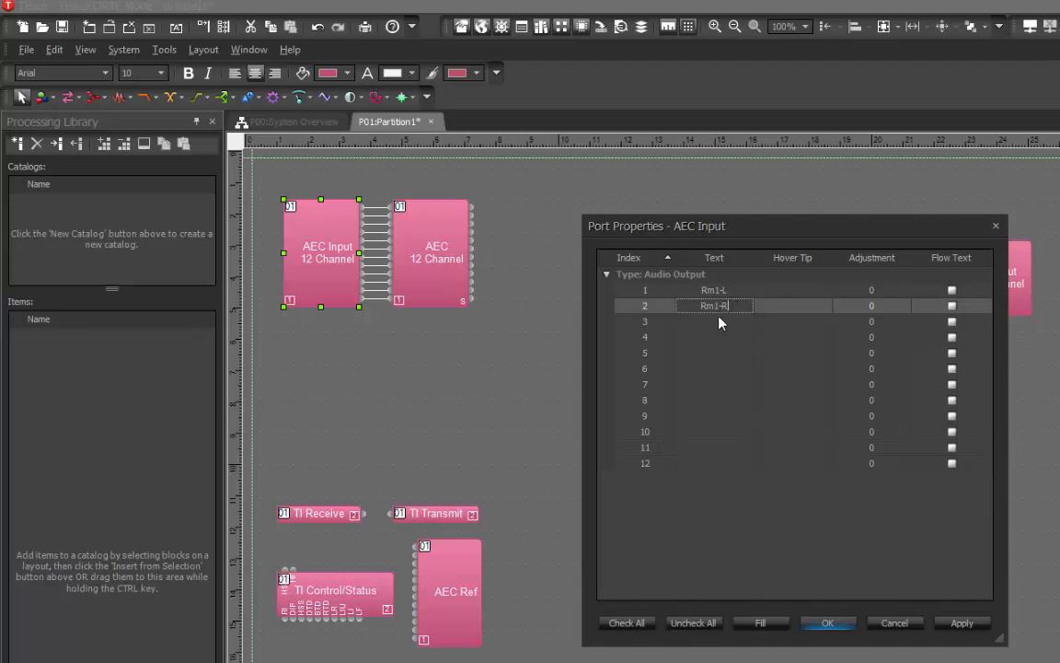
Label audio output ports 3 and 4 as Rm2-L and Rm2-R and apply the port properties
left_click(720, 321)
type("Rm2")
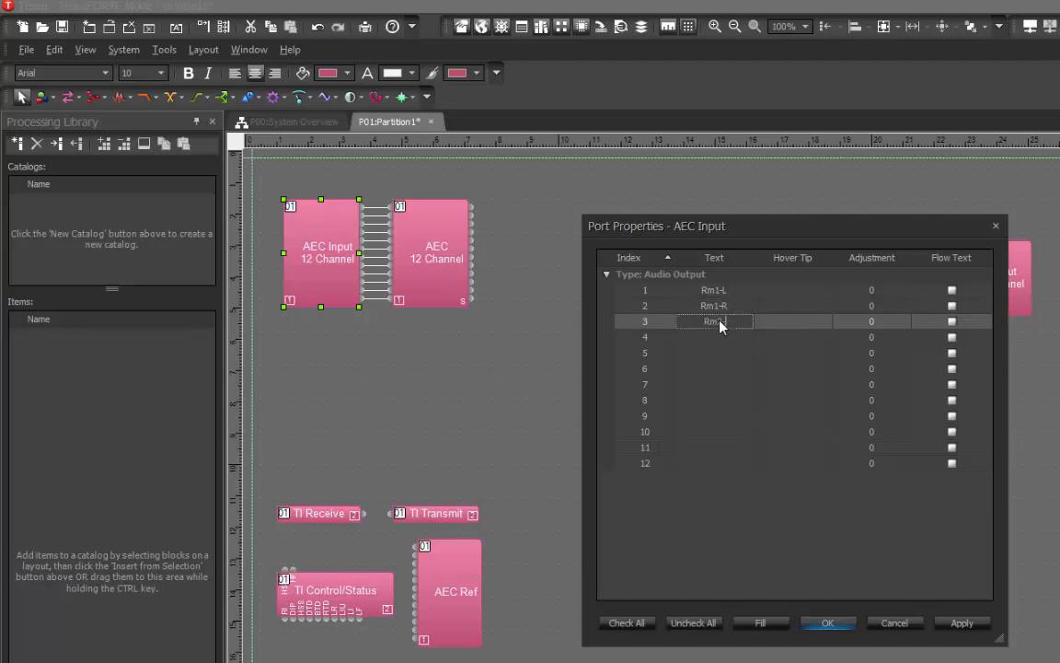
type("-L")
left_click(715, 339)
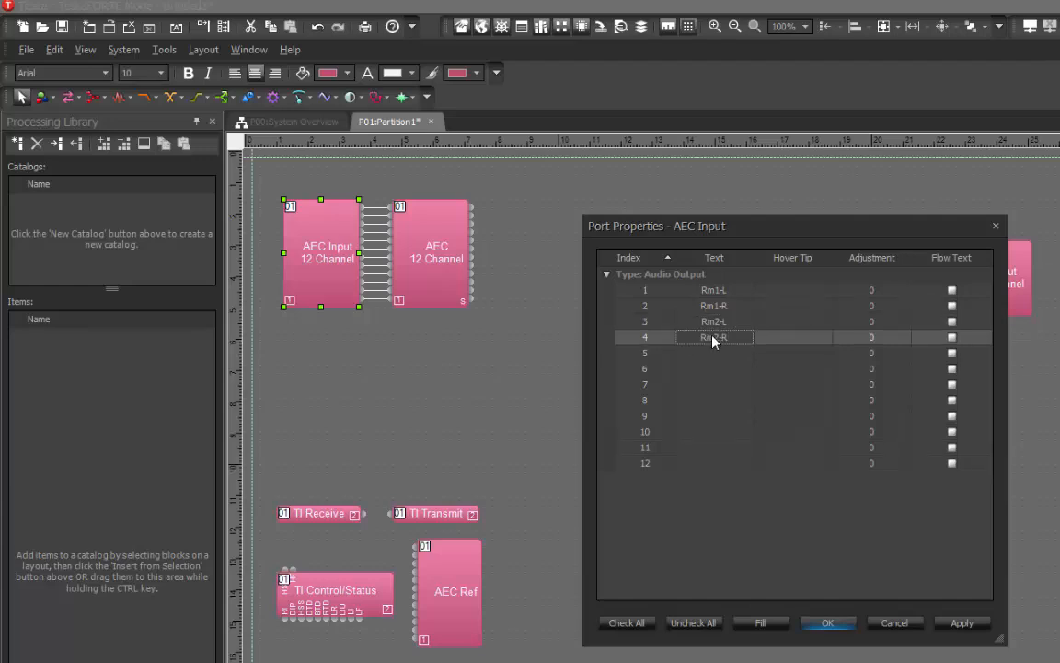
left_click(962, 623)
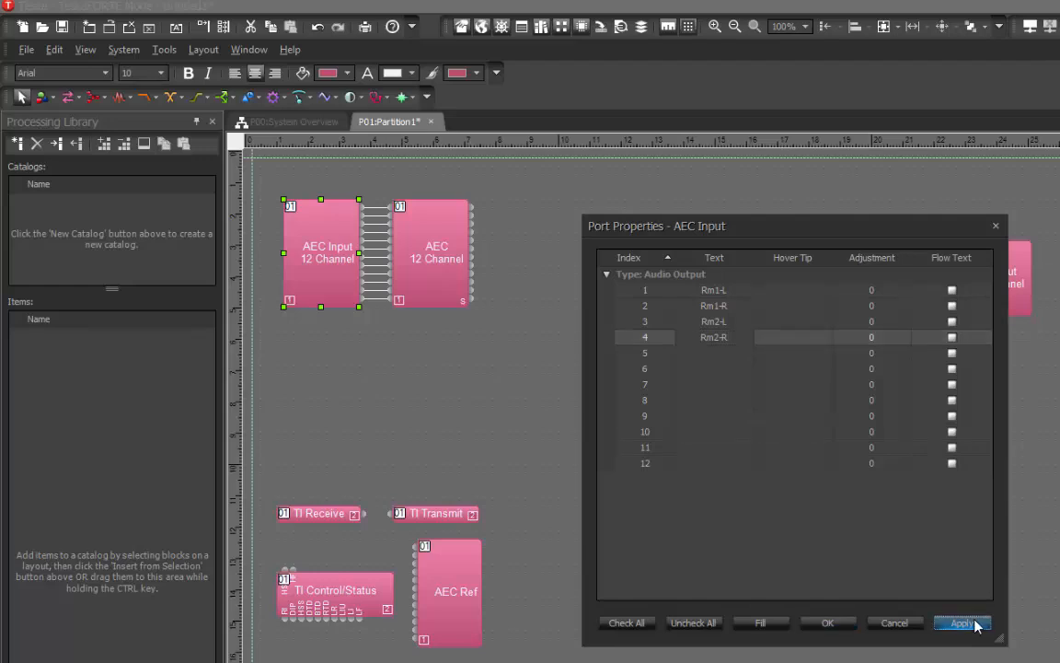
left_click(829, 624)
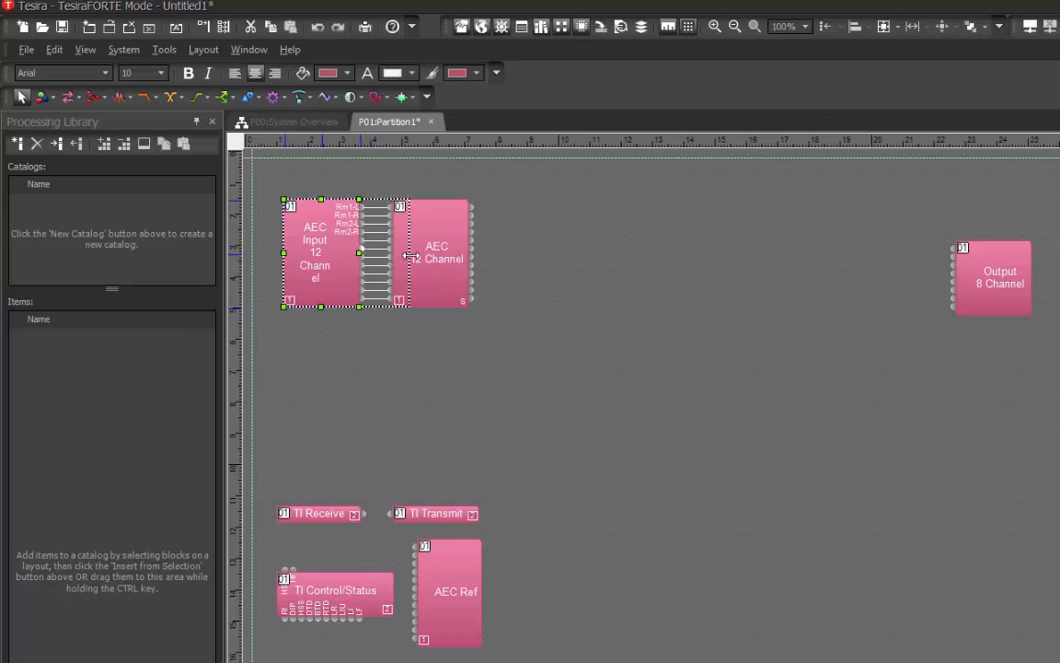
Widen the AEC Input block to fit its port labels, and reposition the AEC and Output blocks to its right
left_click_drag(360, 252, 559, 240)
left_click(451, 247)
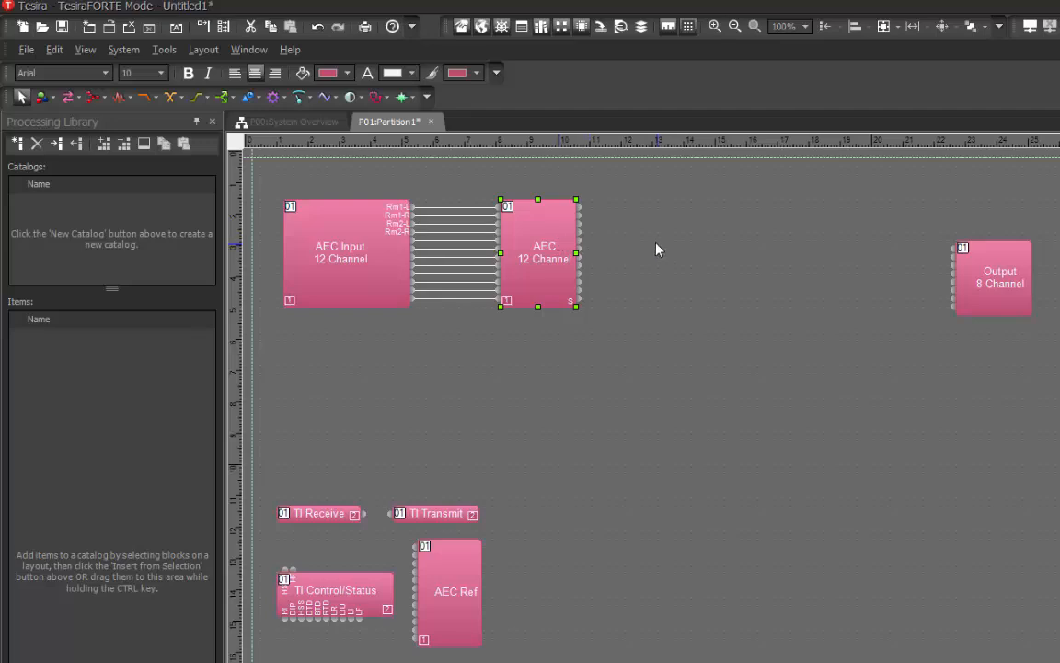
left_click(796, 303)
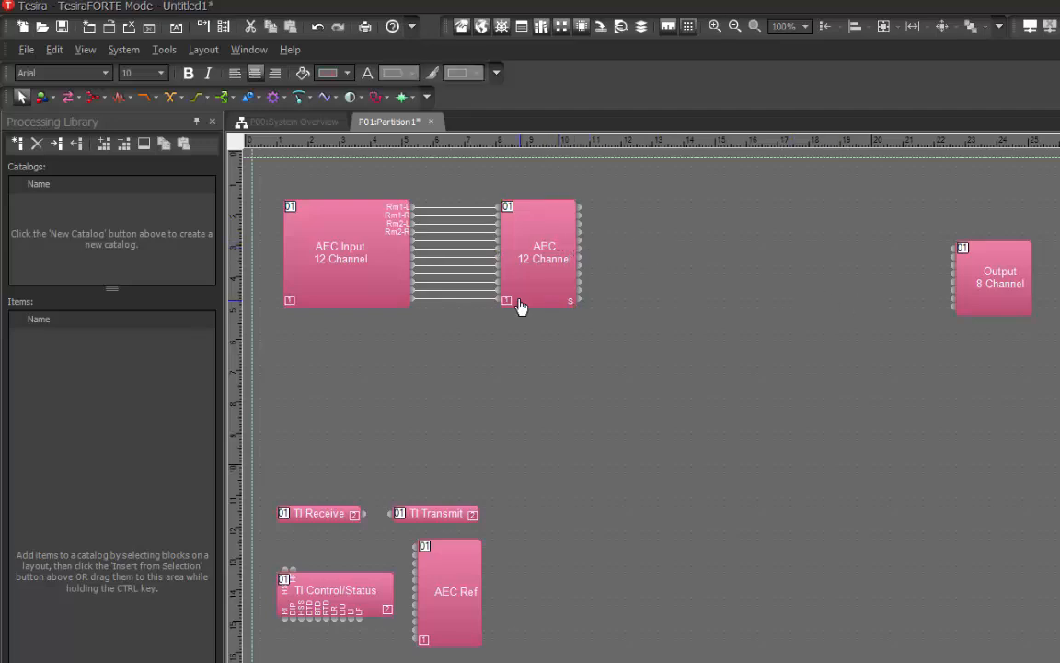
left_click_drag(995, 279, 1017, 251)
left_click(942, 263)
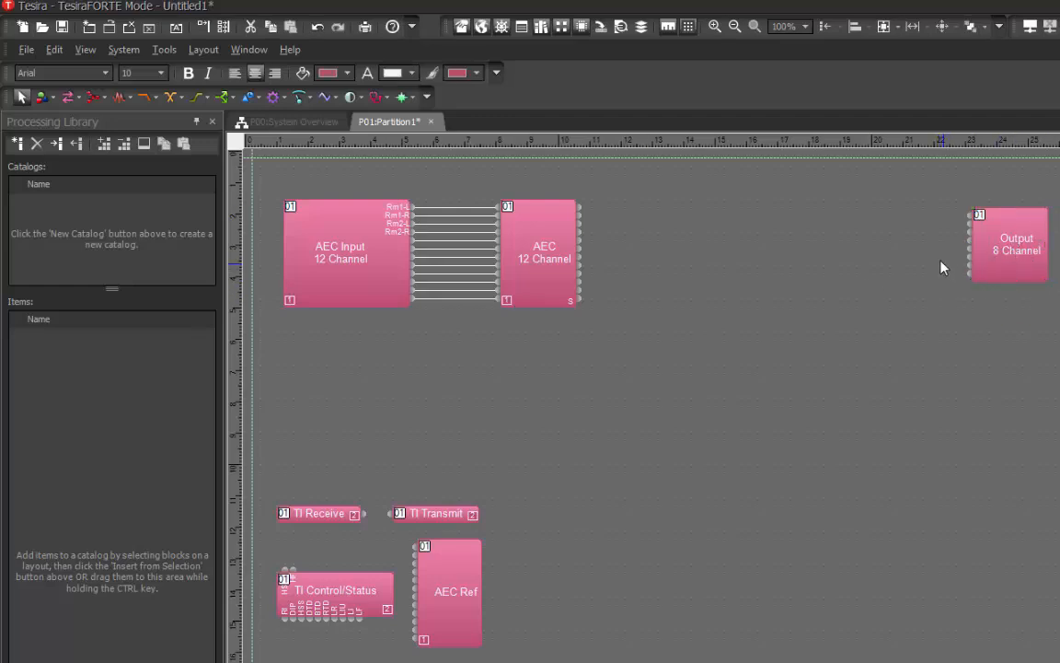
Add a Matrix Mixer block beside the AEC block with a custom count of 4 inputs and 2 outputs
left_click(123, 99)
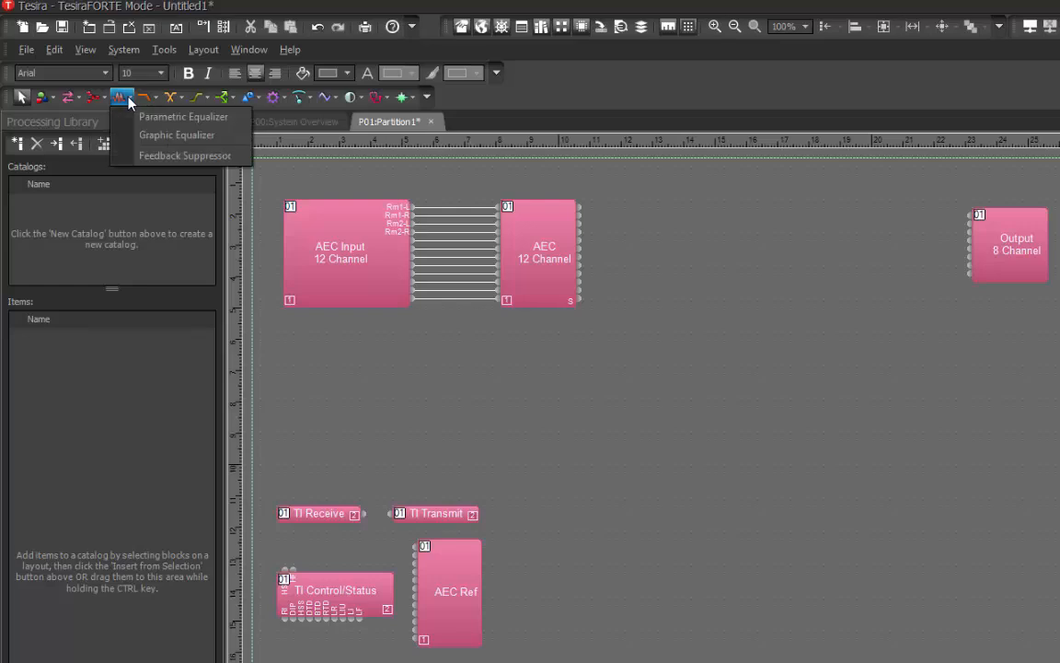
mouse_move(104, 100)
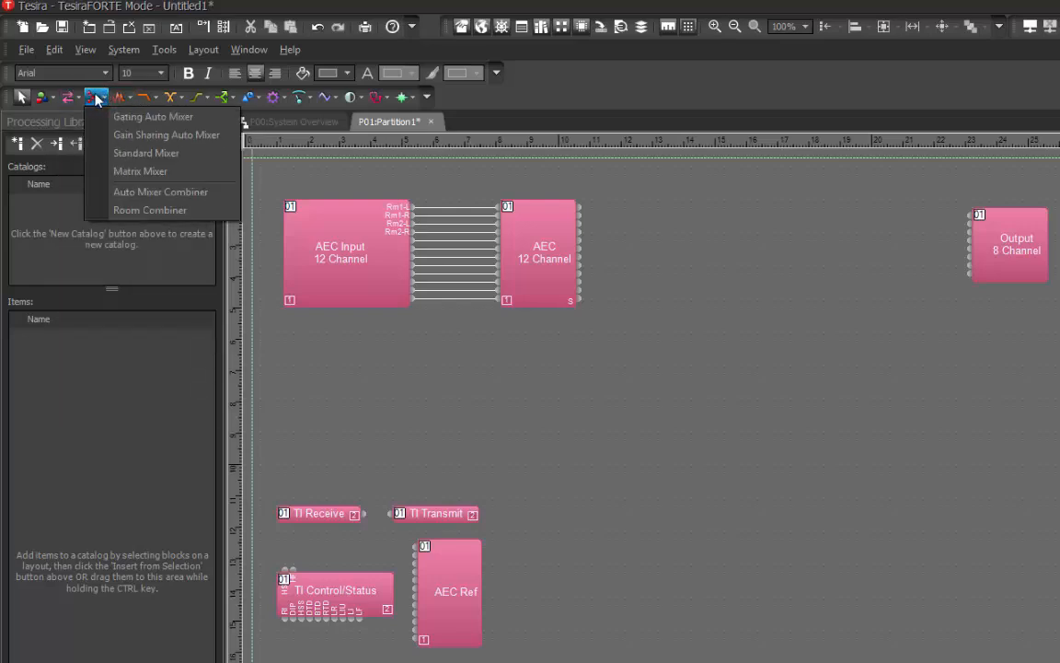
left_click(138, 171)
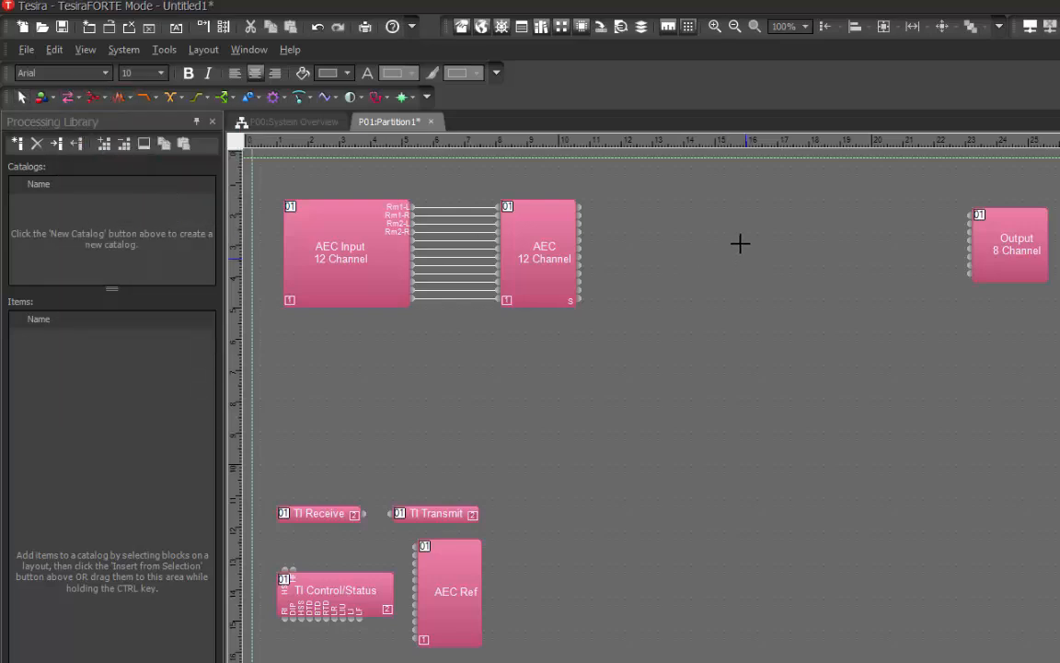
left_click(626, 202)
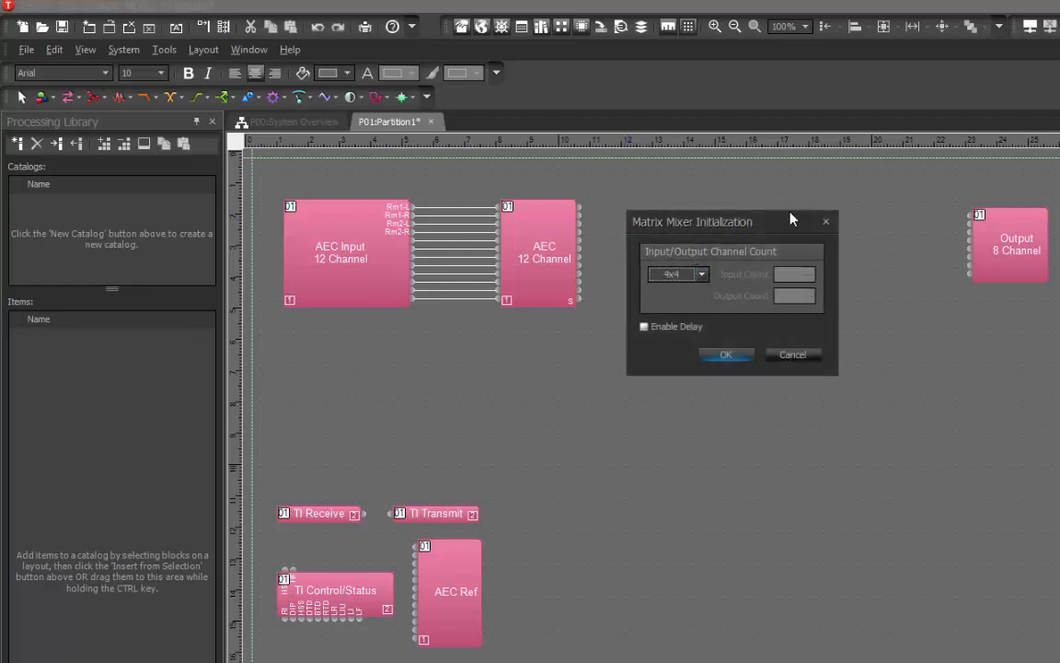
left_click(702, 274)
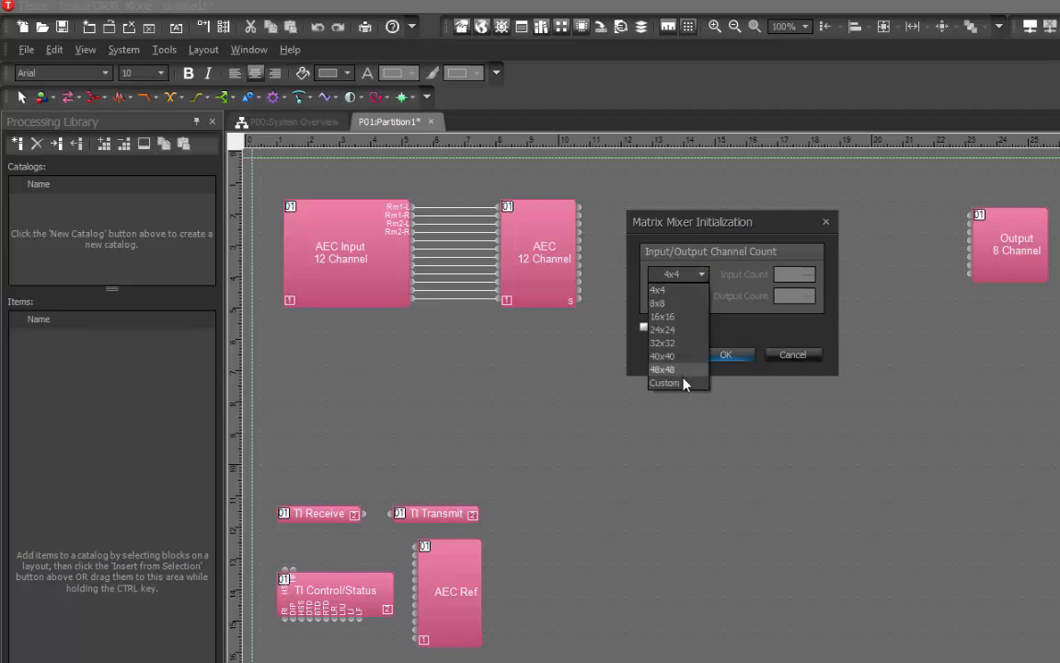
left_click(683, 374)
left_click(809, 299)
left_click(808, 299)
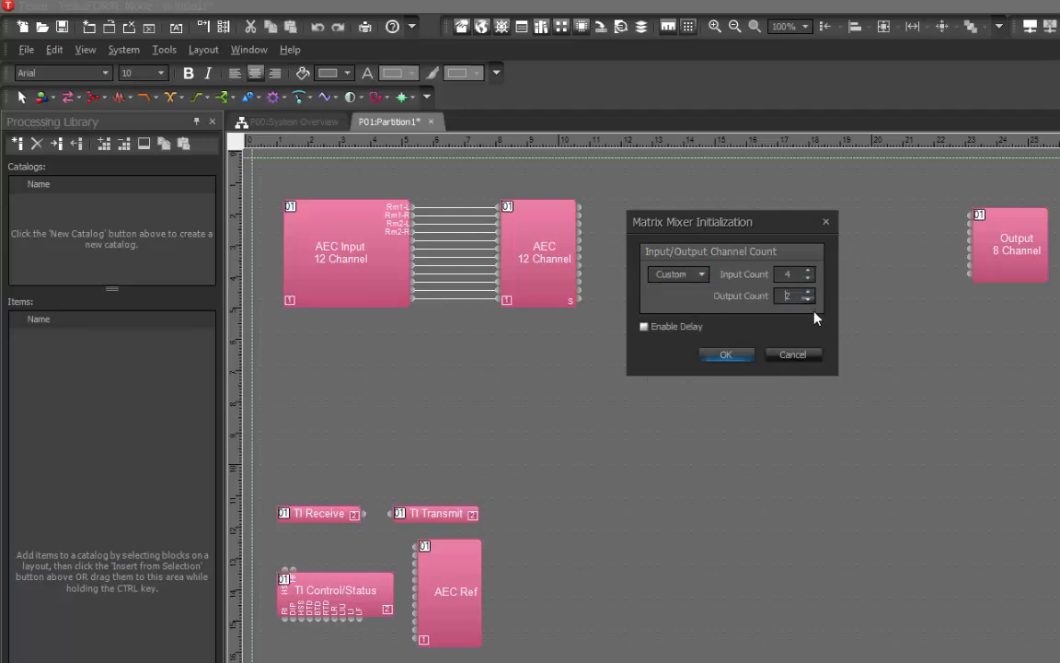
left_click(736, 358)
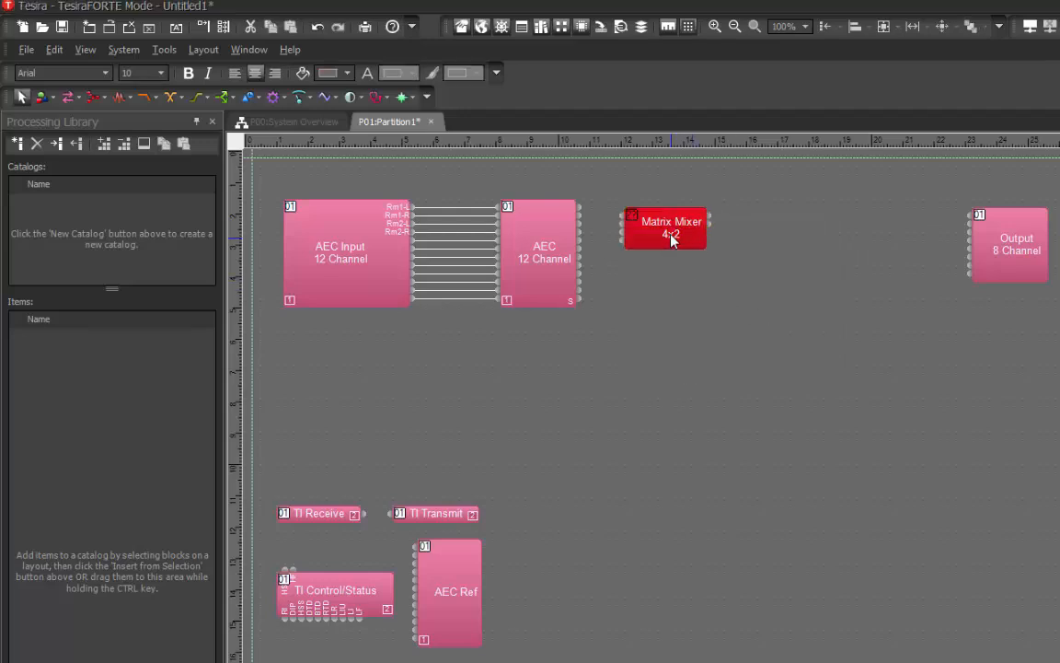
Wire the first four AEC outputs to the four Matrix Mixer inputs
left_click(594, 210)
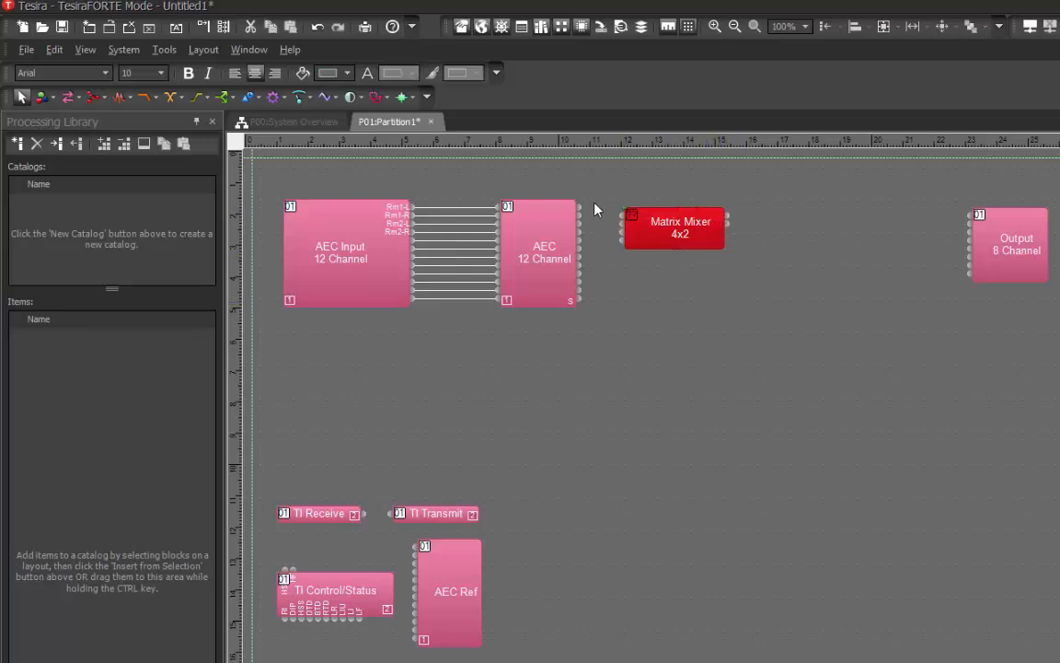
left_click_drag(612, 184, 641, 272)
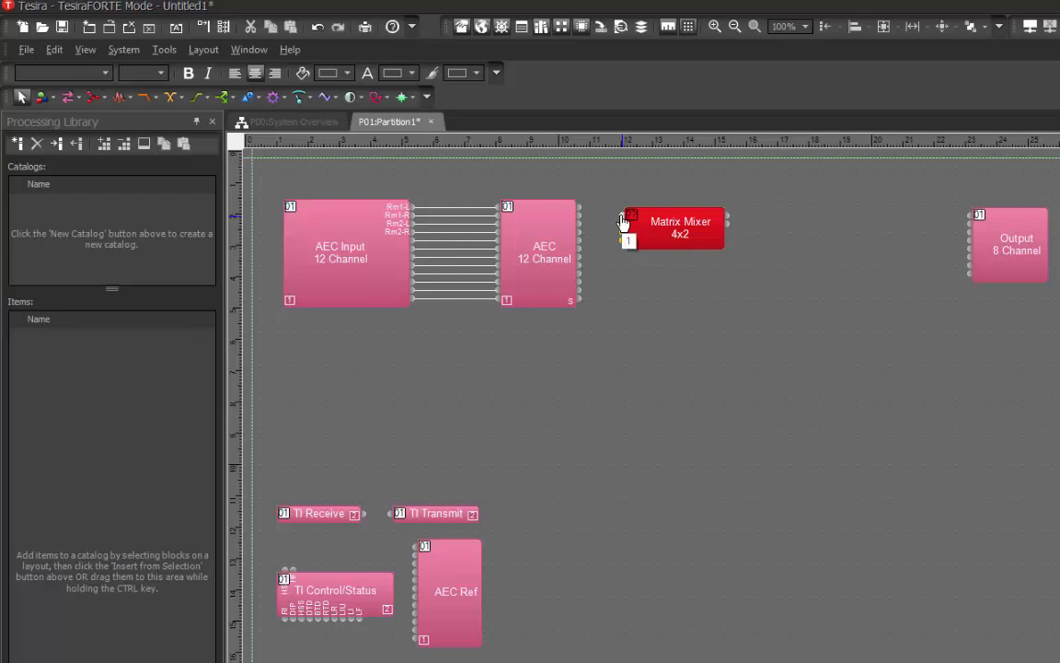
left_click_drag(626, 226, 587, 212)
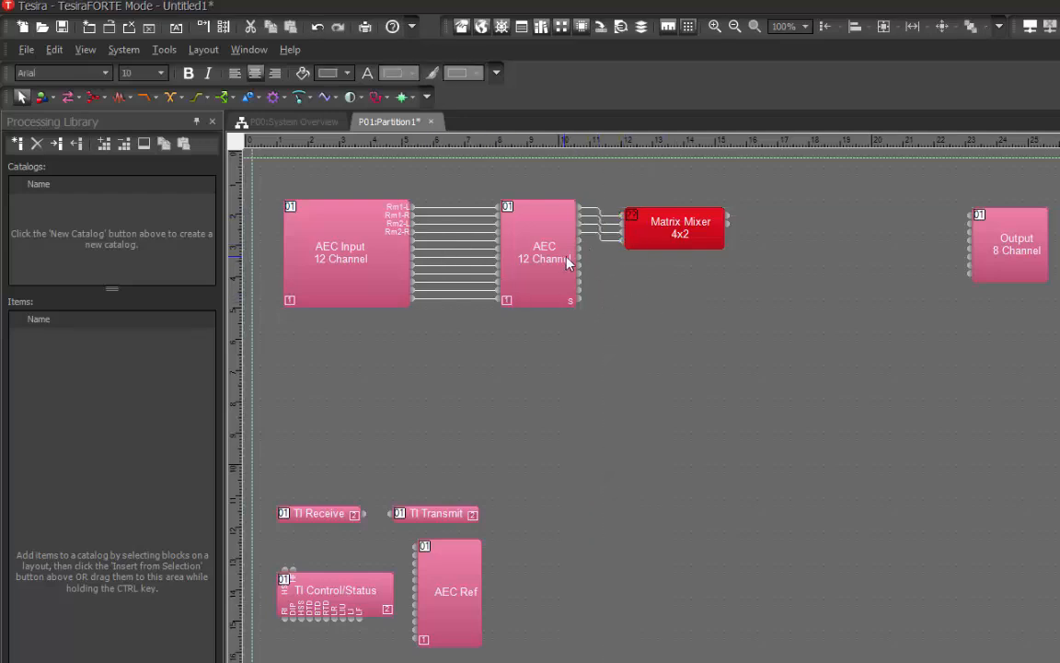
Turn off AEC on all 12 channels in the AEC block's controls and close them
left_click(540, 244)
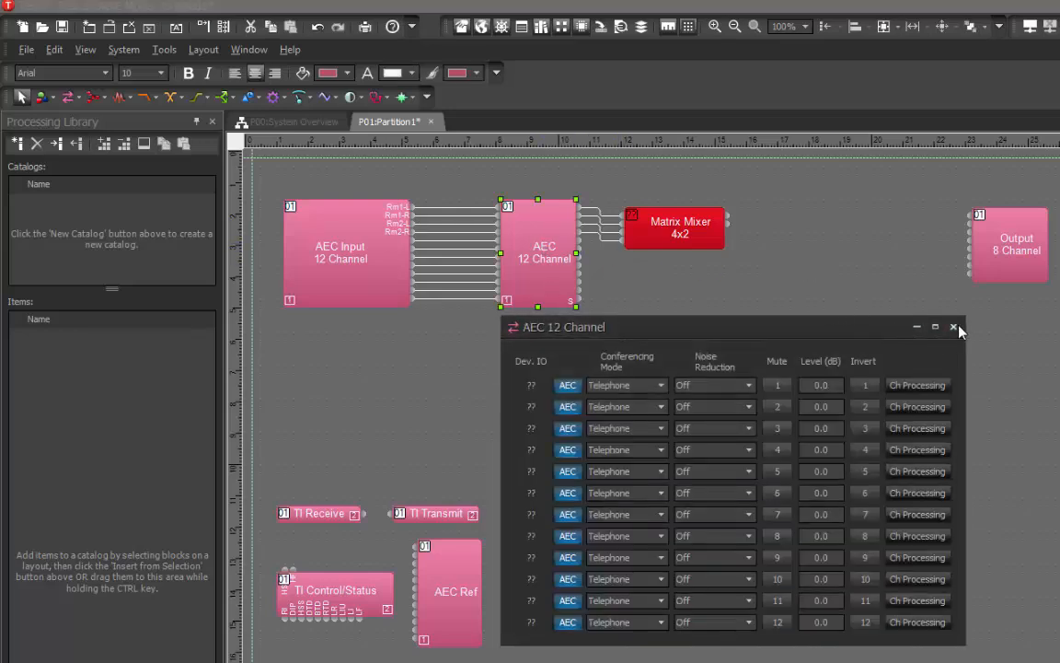
left_click(568, 384)
left_click(568, 406)
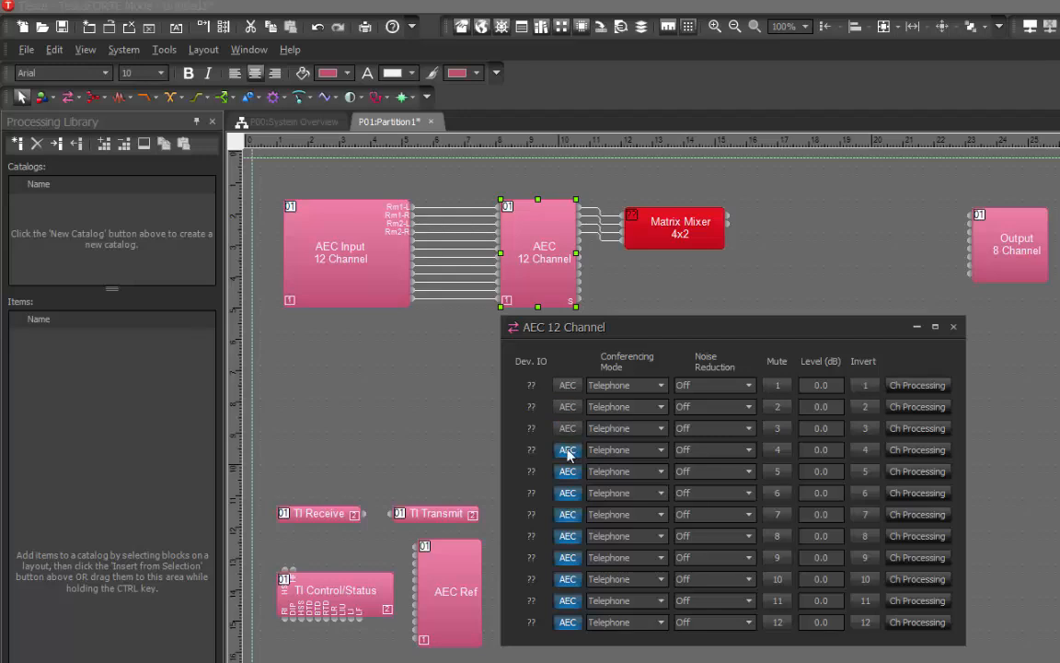
left_click(568, 429)
left_click(568, 450)
left_click(568, 471)
left_click(568, 493)
left_click(568, 513)
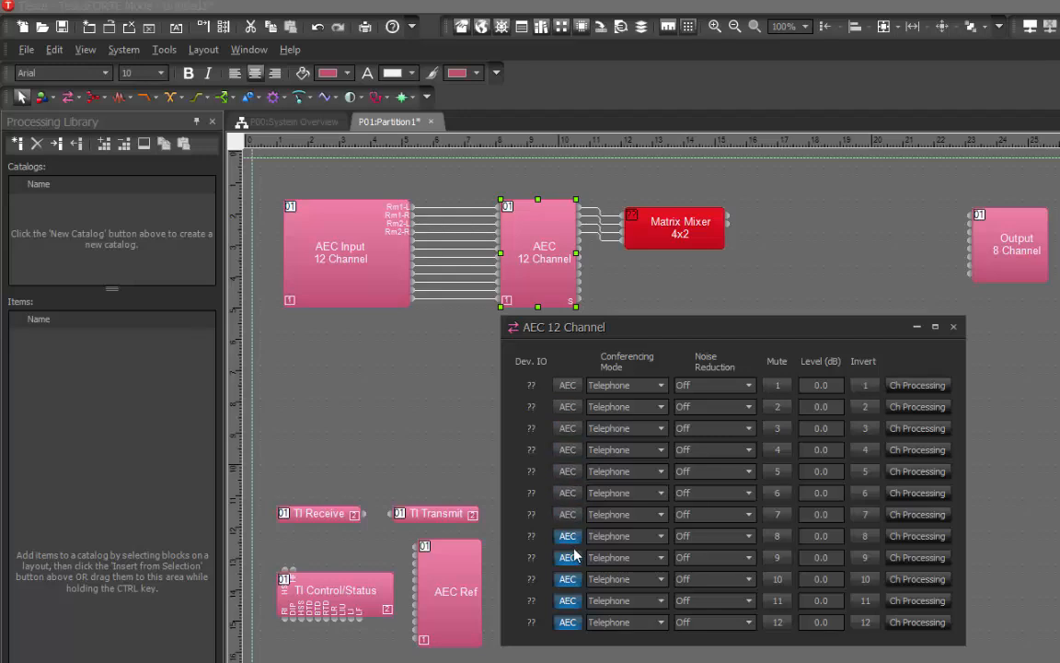
left_click(568, 536)
left_click(568, 557)
left_click(568, 579)
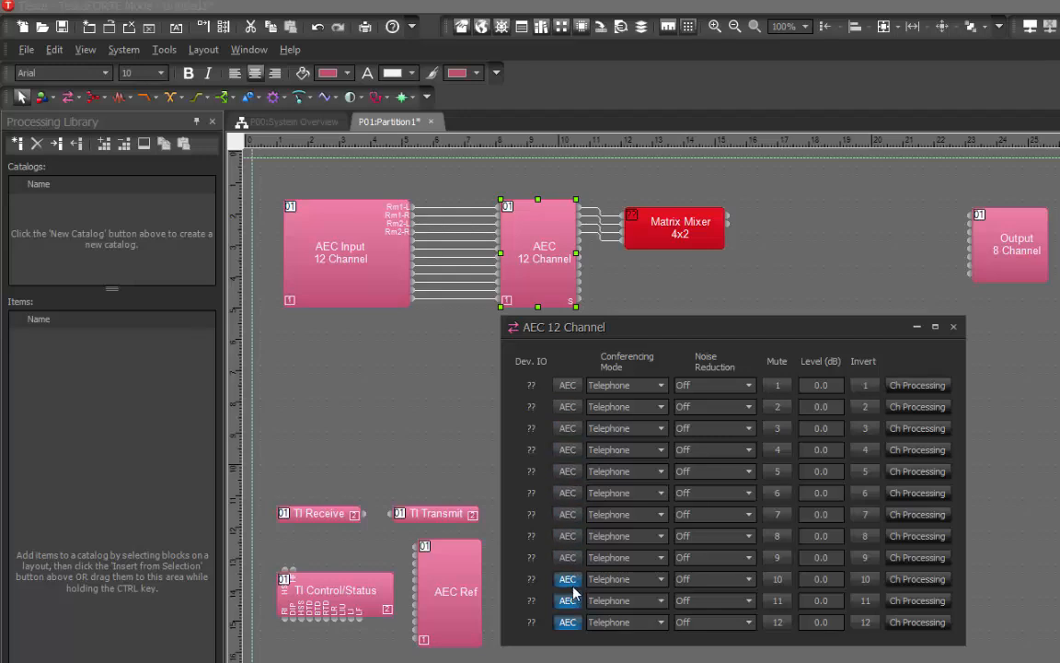
left_click(568, 601)
left_click(568, 622)
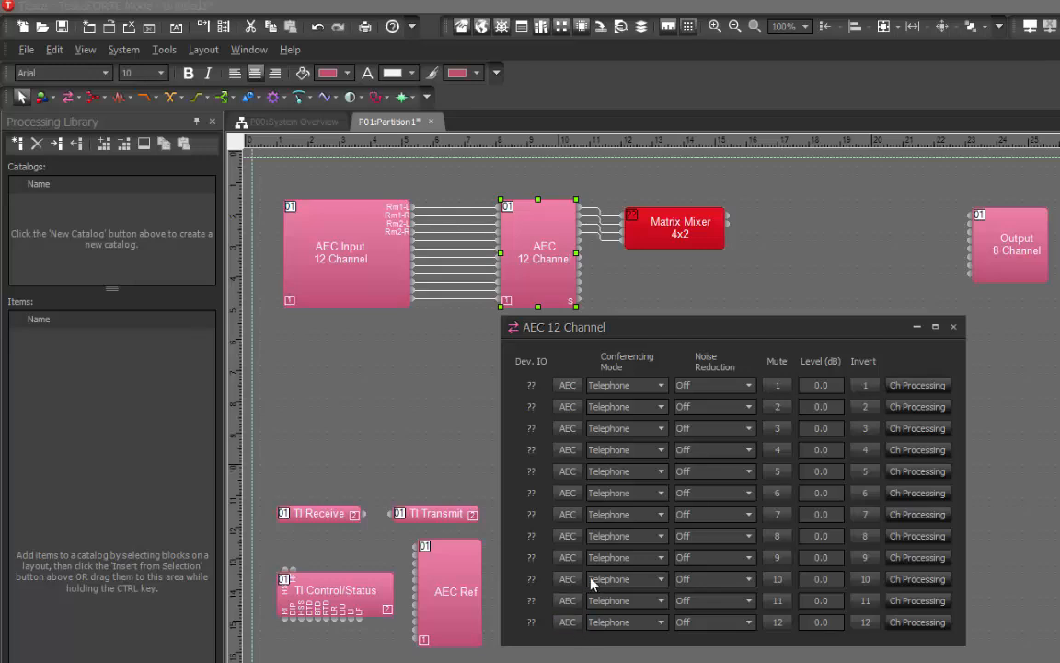
left_click(954, 327)
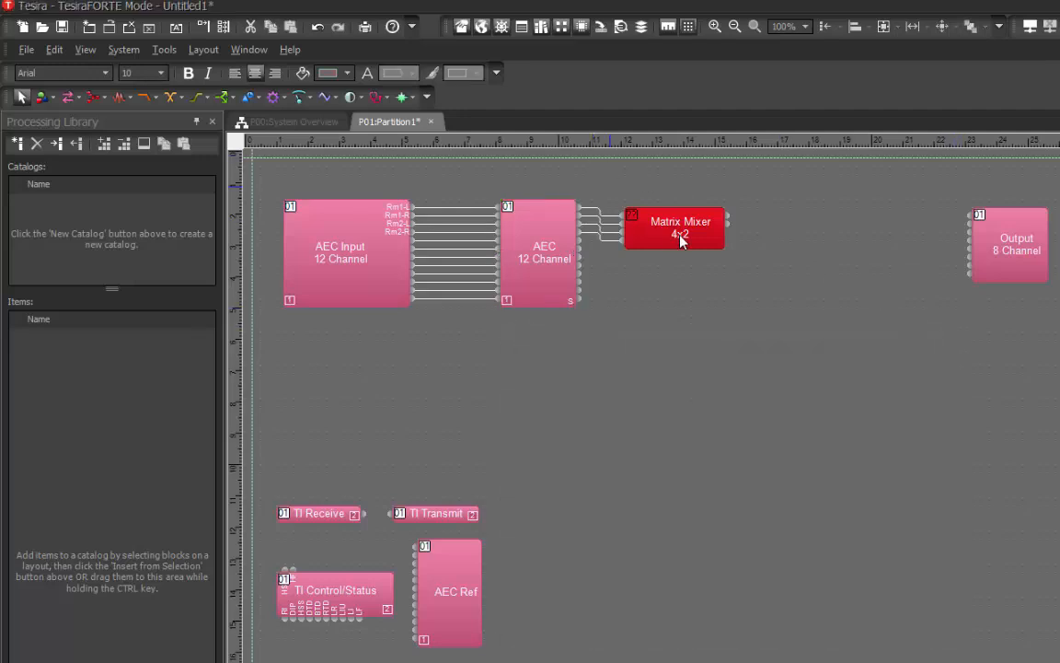
Move the Matrix Mixer block below its row and shift the bends of its first two connection lines
left_click_drag(681, 240, 723, 290)
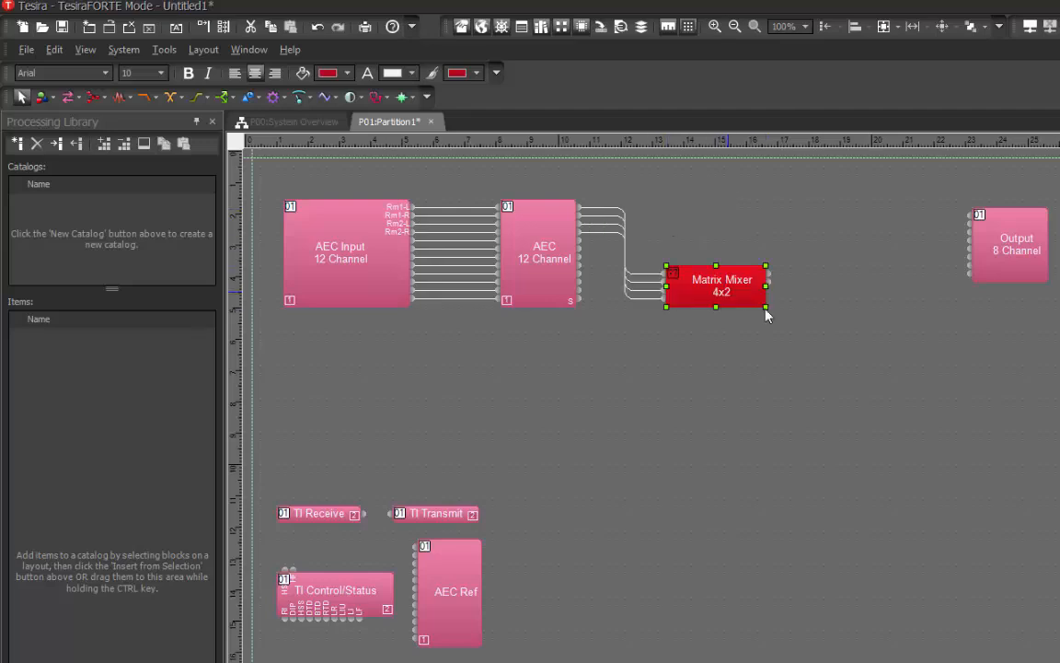
left_click(606, 211)
mouse_move(636, 231)
left_mouse_down()
mouse_move(651, 232)
mouse_move(633, 230)
left_mouse_up()
left_click(625, 228)
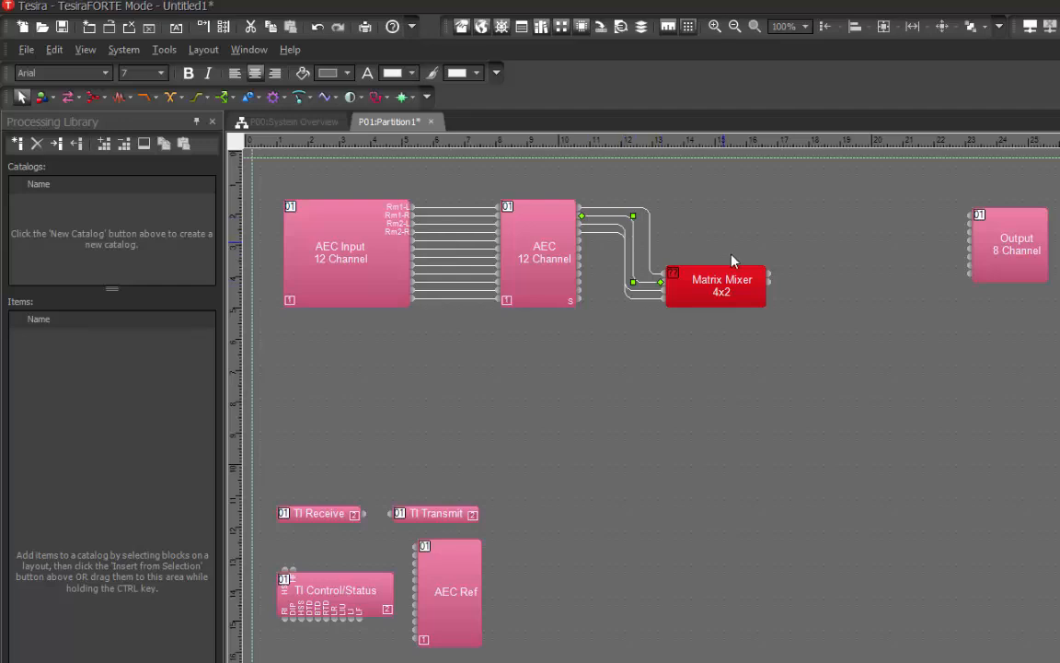
Move the Matrix Mixer back up and align its inputs with the AEC outputs so the connection lines run straight
left_click_drag(710, 289, 729, 220)
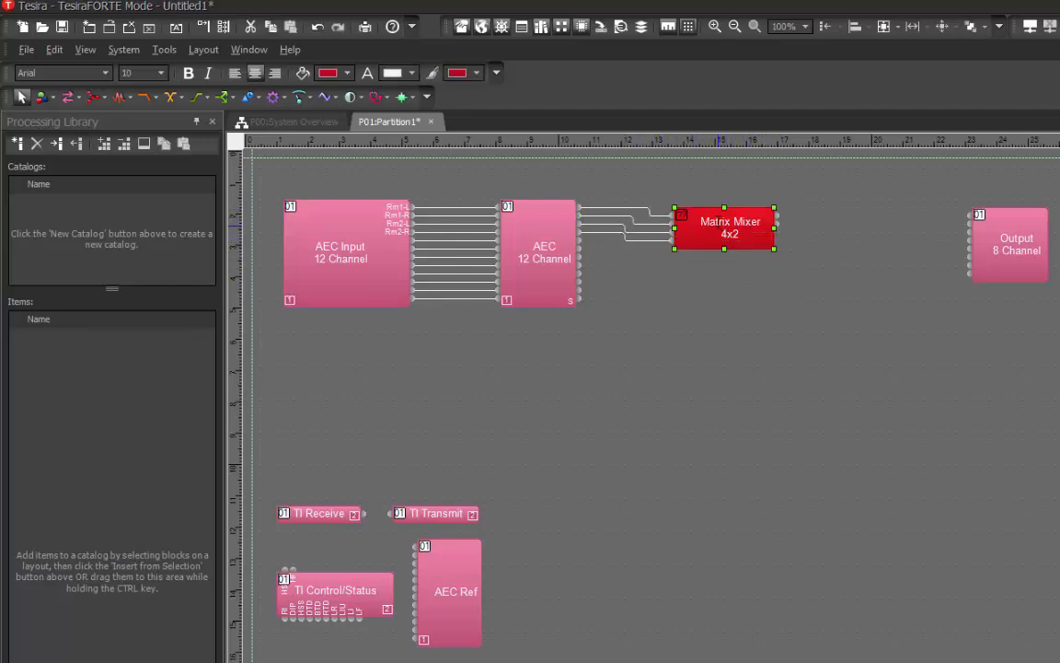
key("Left")
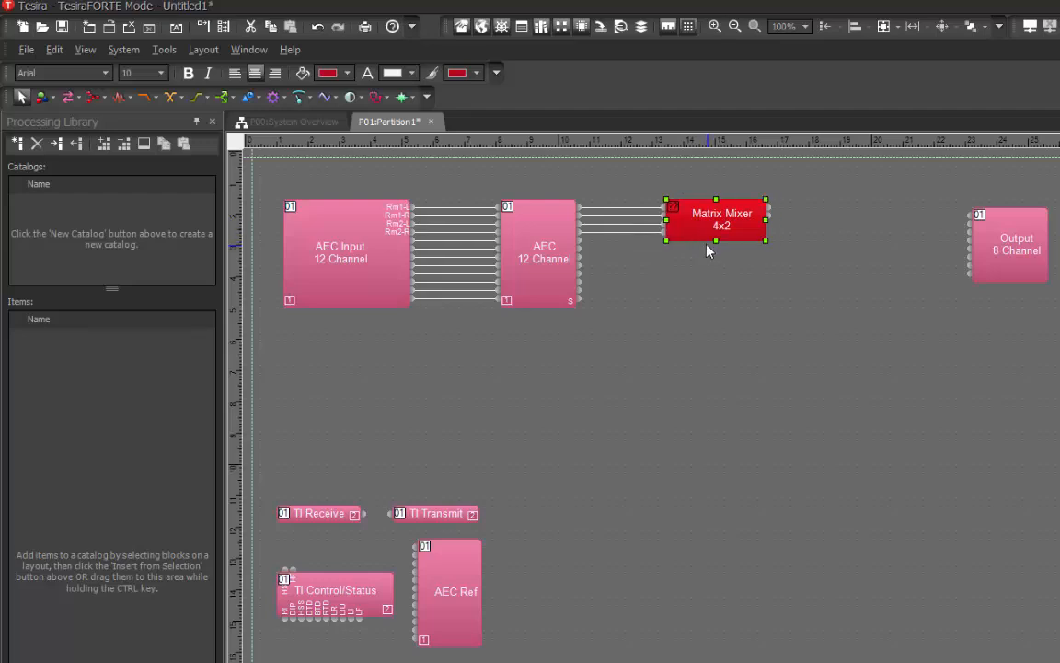
key("Left")
key("Right")
key("Right")
left_click(742, 308)
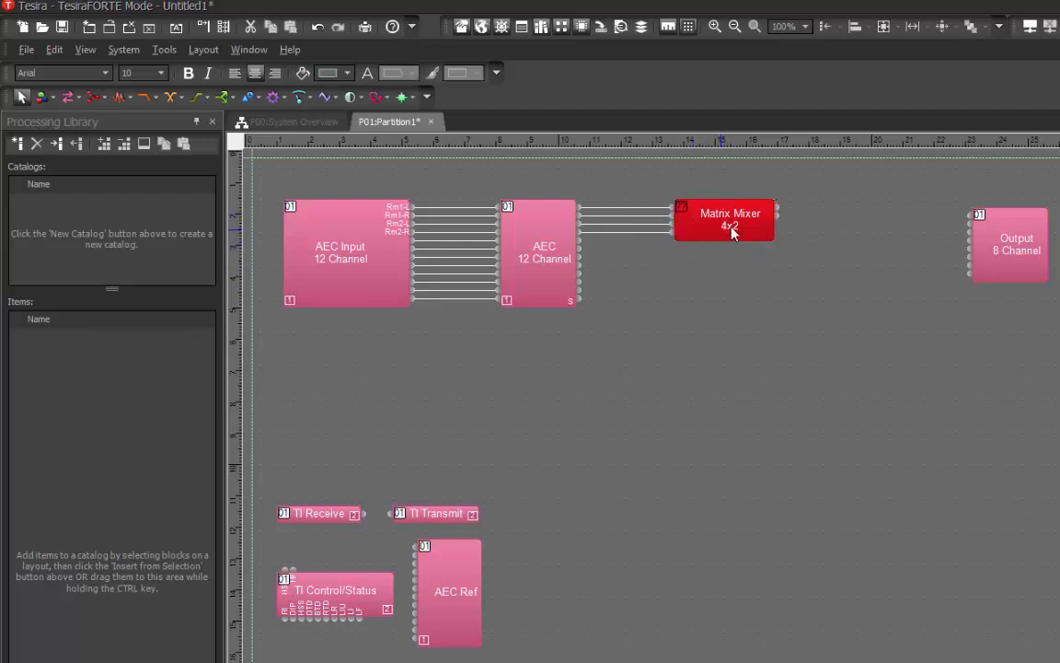
Nudge the Matrix Mixer closer to the AEC block, keeping its connection lines straight, and clear the selection
left_click(693, 221)
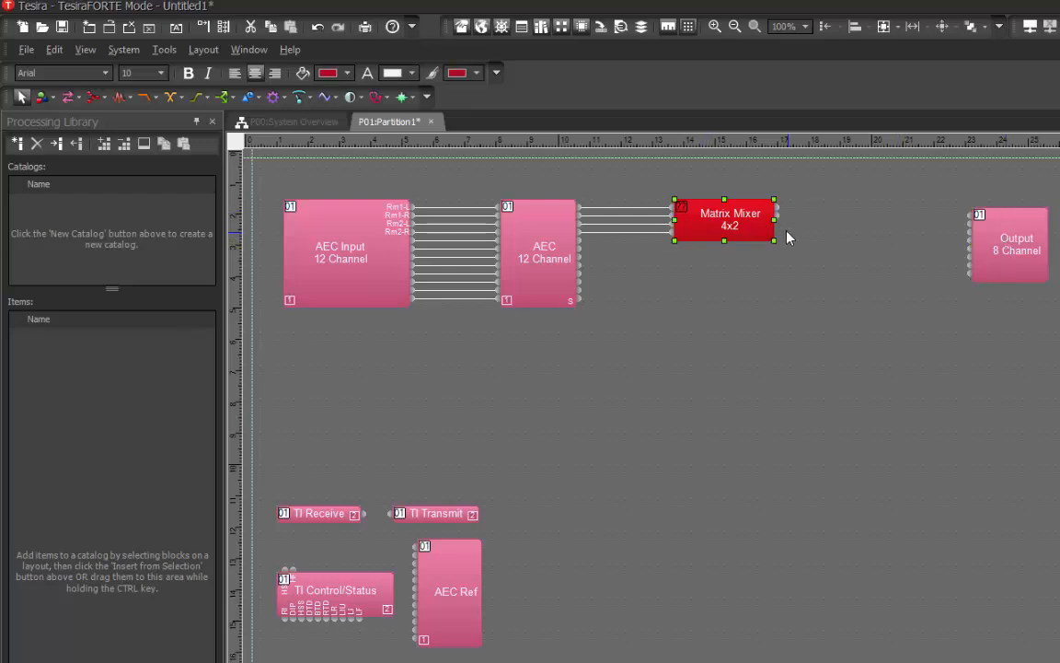
key("Left")
key("Left")
left_click(803, 249)
left_click(700, 228)
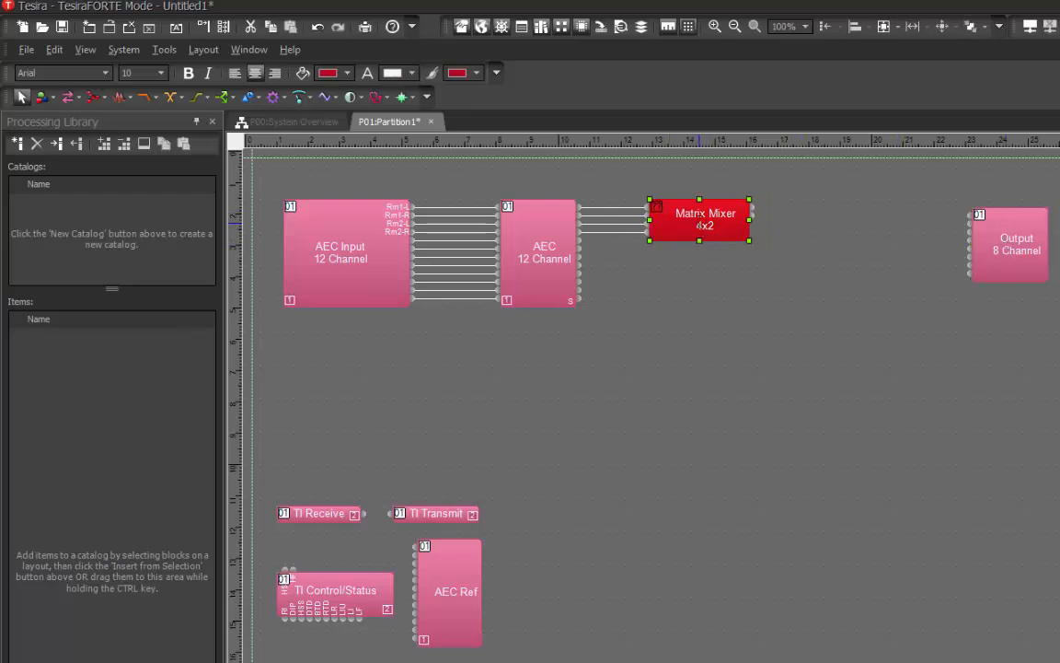
key("Left")
key("Left")
left_click(262, 171)
left_click_drag(262, 171, 1008, 516)
left_click(669, 304)
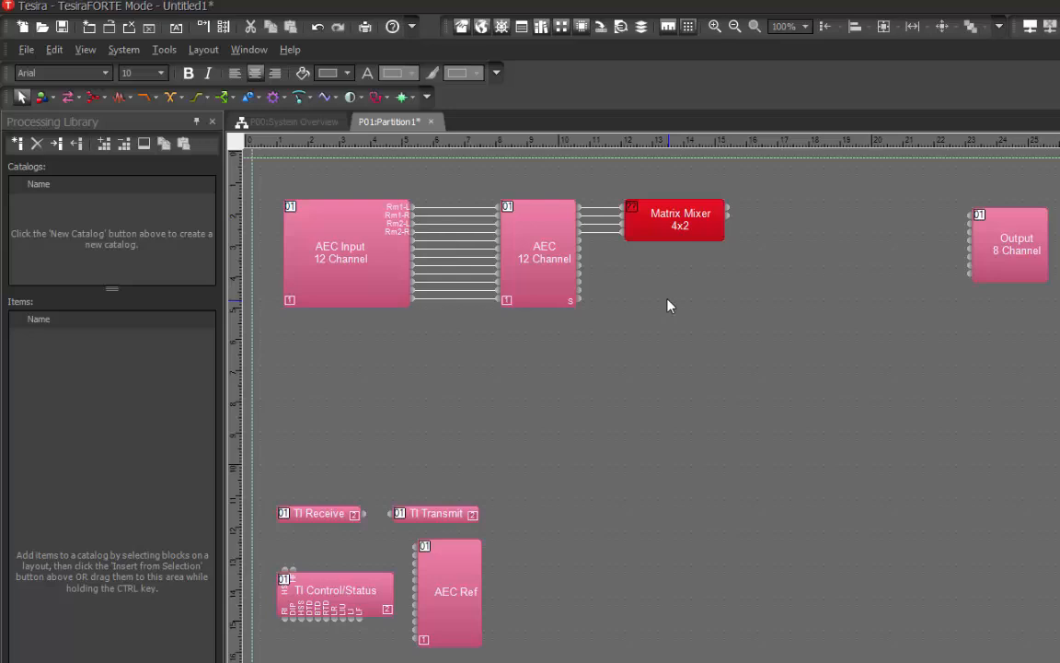
Add a 5 Band Parametric Equalizer block to the right of the Matrix Mixer
left_click(124, 98)
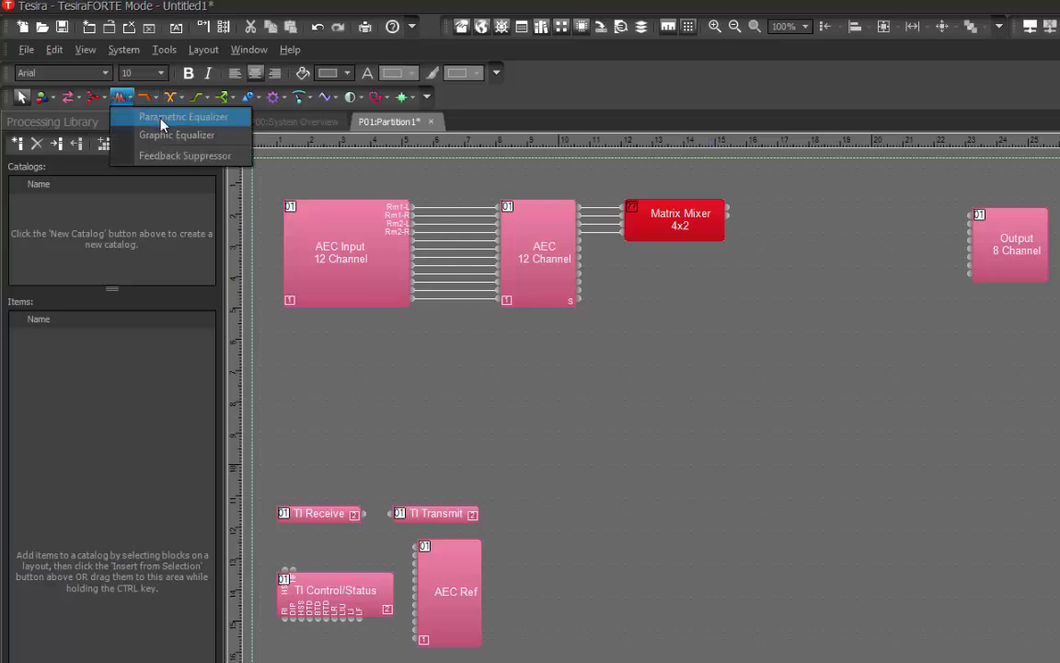
left_click(161, 120)
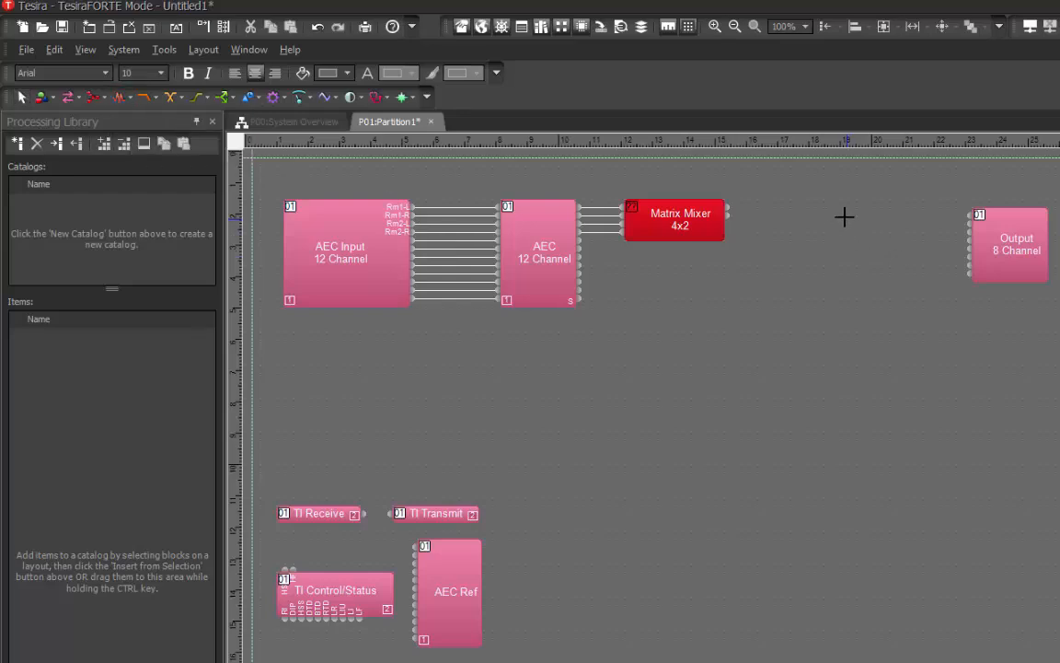
left_click(767, 200)
left_click(820, 266)
left_click(827, 304)
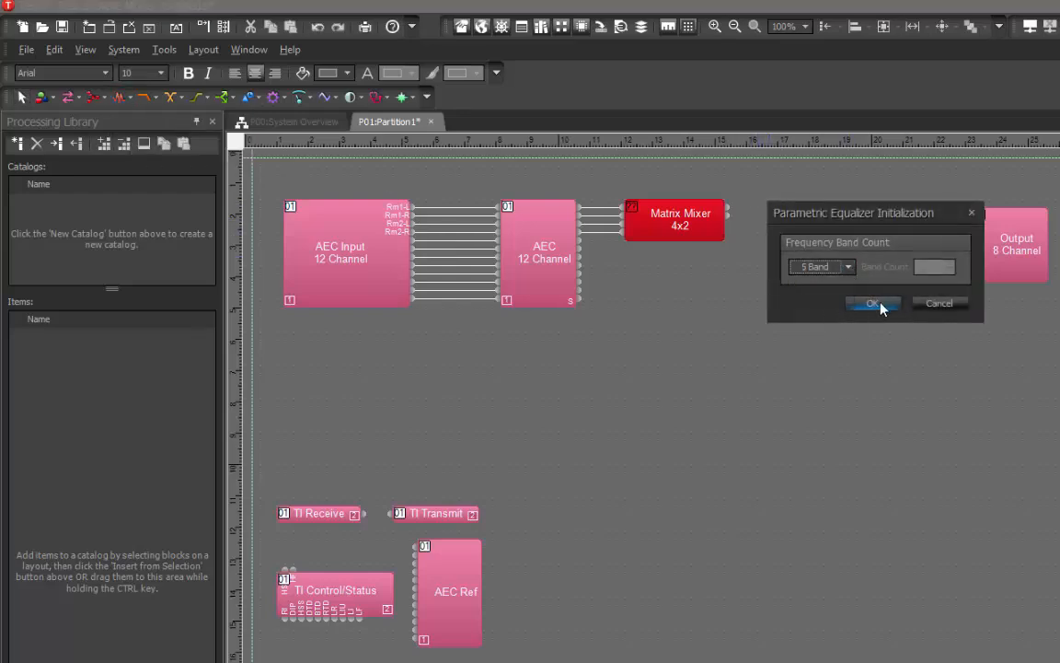
left_click(874, 304)
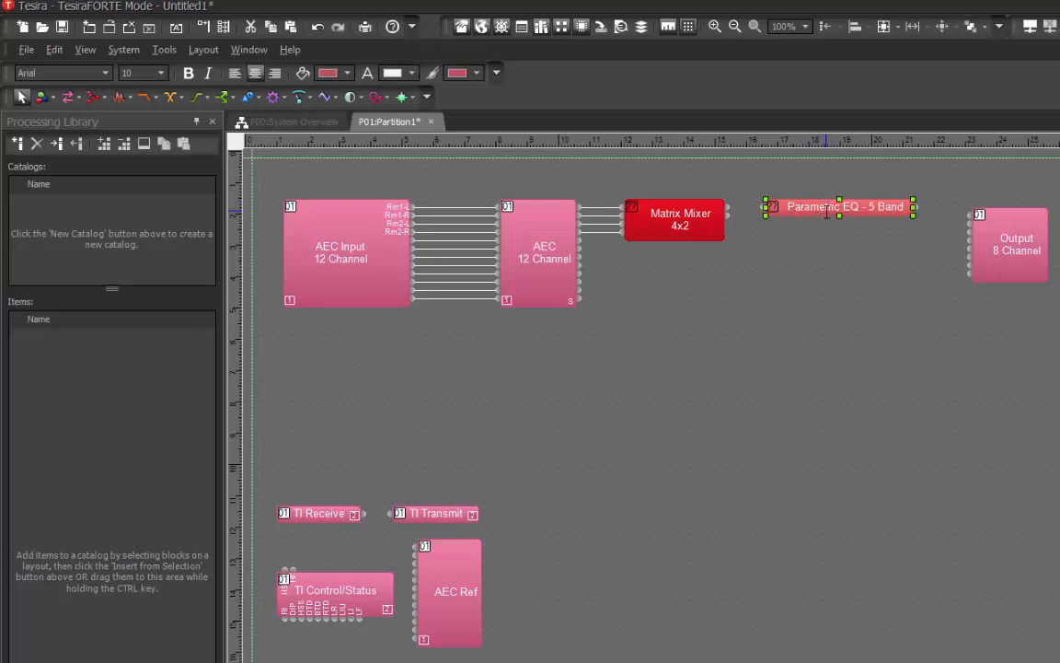
Duplicate the Parametric EQ block directly below the first and wire the two Matrix Mixer outputs to the EQ inputs
left_click_drag(827, 211, 857, 228)
left_click(738, 216)
left_click_drag(713, 184, 763, 208)
left_click(760, 186)
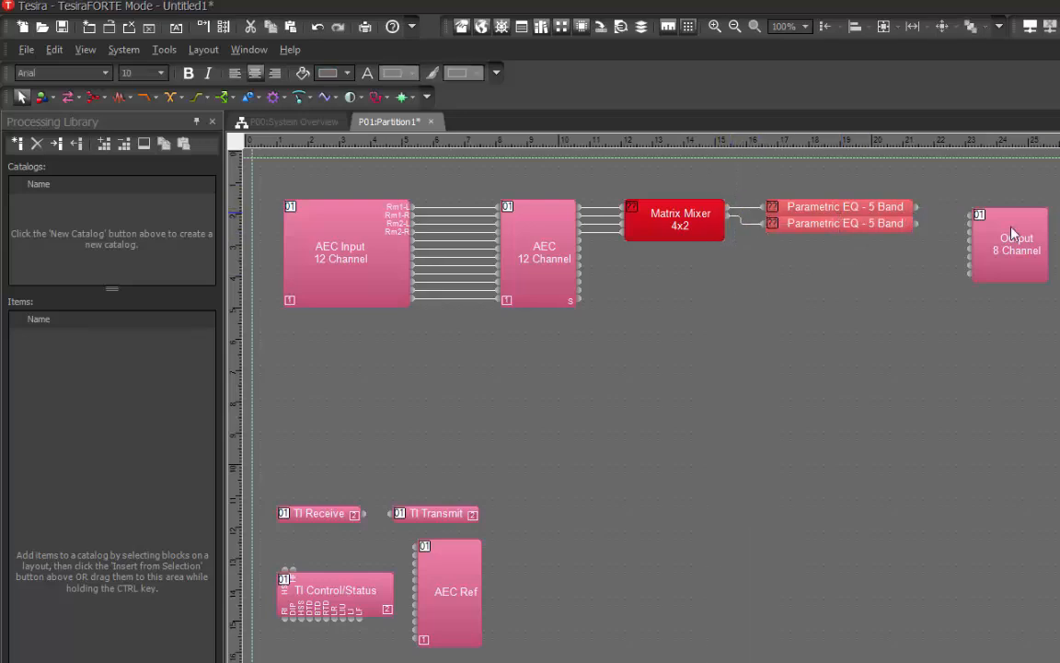
Move the Output block slightly right and up to line it up with the row of processing blocks
left_click(1012, 235)
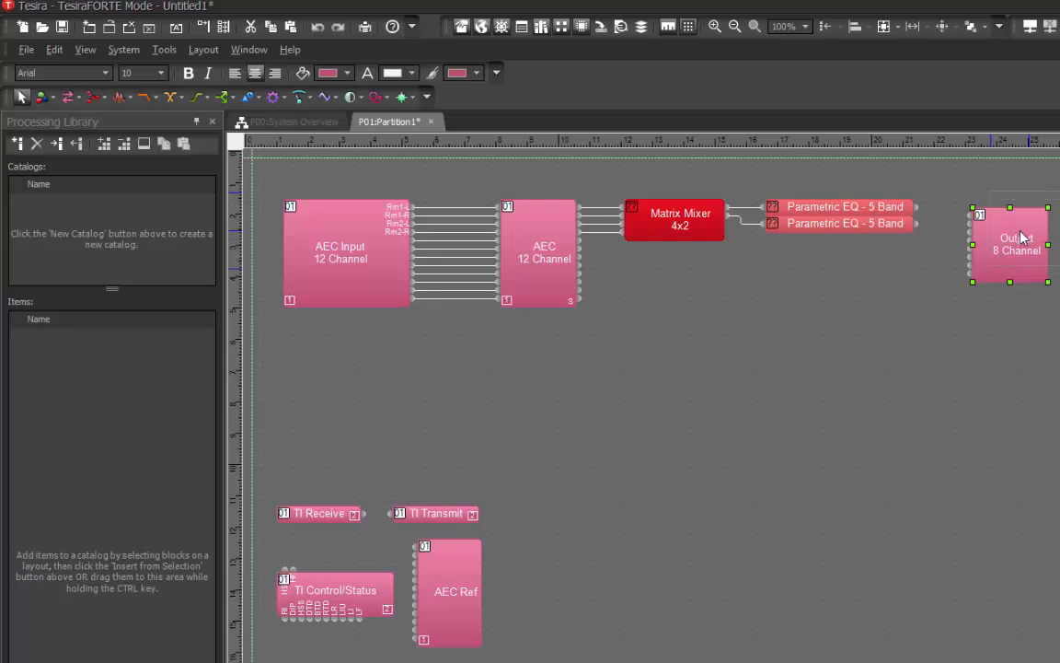
left_click_drag(1020, 232, 1020, 238)
left_click(946, 246)
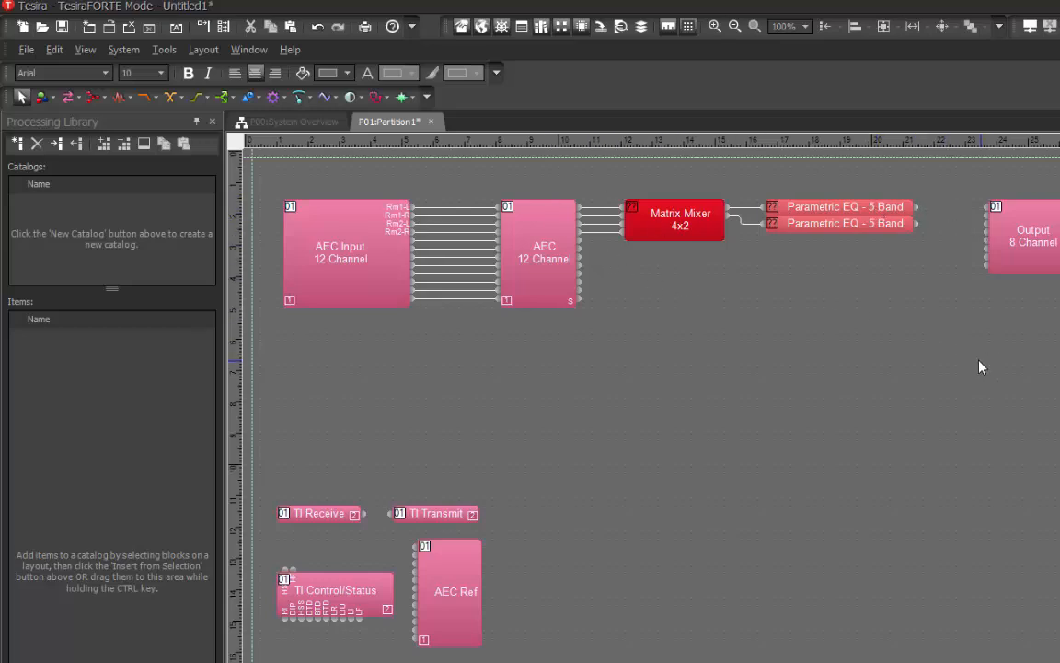
Shift the AEC, Matrix Mixer and both Parametric EQ blocks together closer to the AEC Input block
left_click_drag(979, 359, 444, 188)
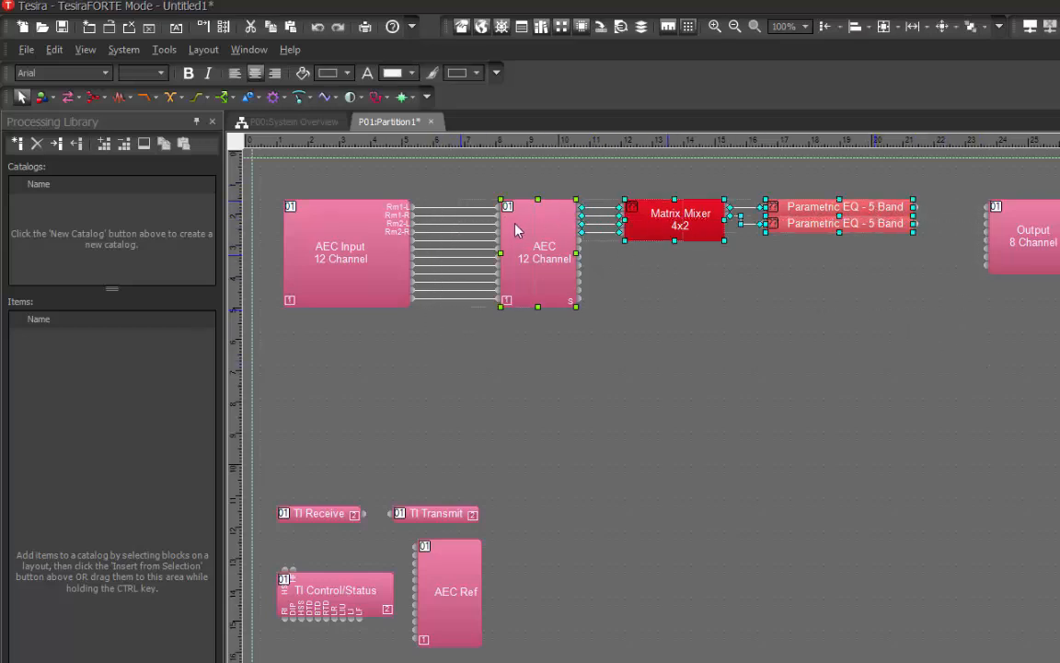
left_click_drag(502, 237, 443, 237)
left_click(560, 273)
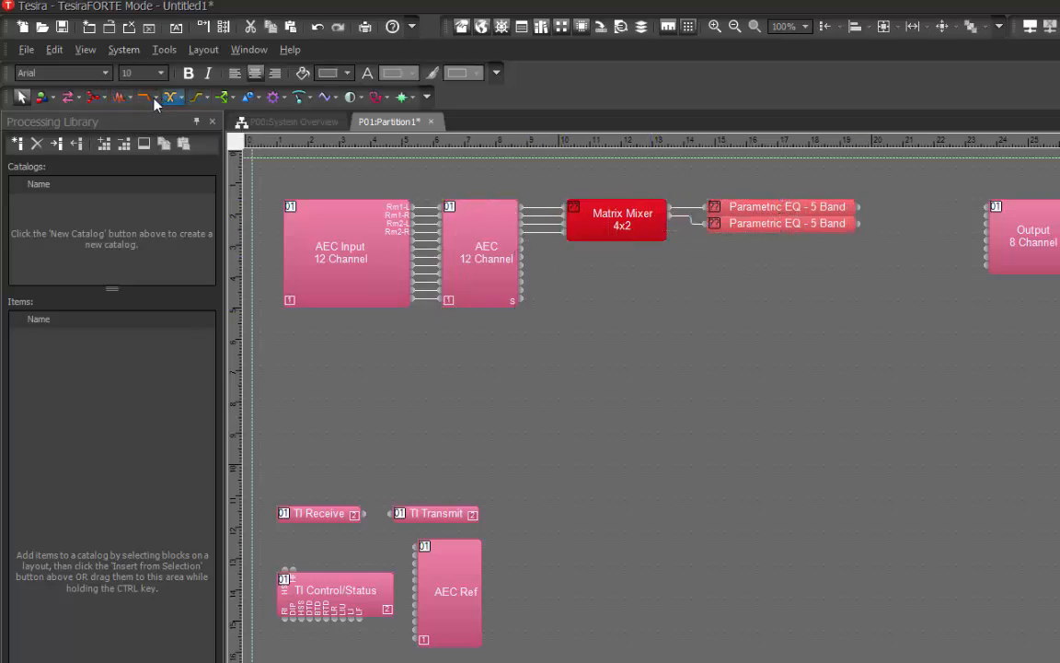
Add a 2-channel Level block in the empty area below the Parametric EQ blocks
left_click(283, 97)
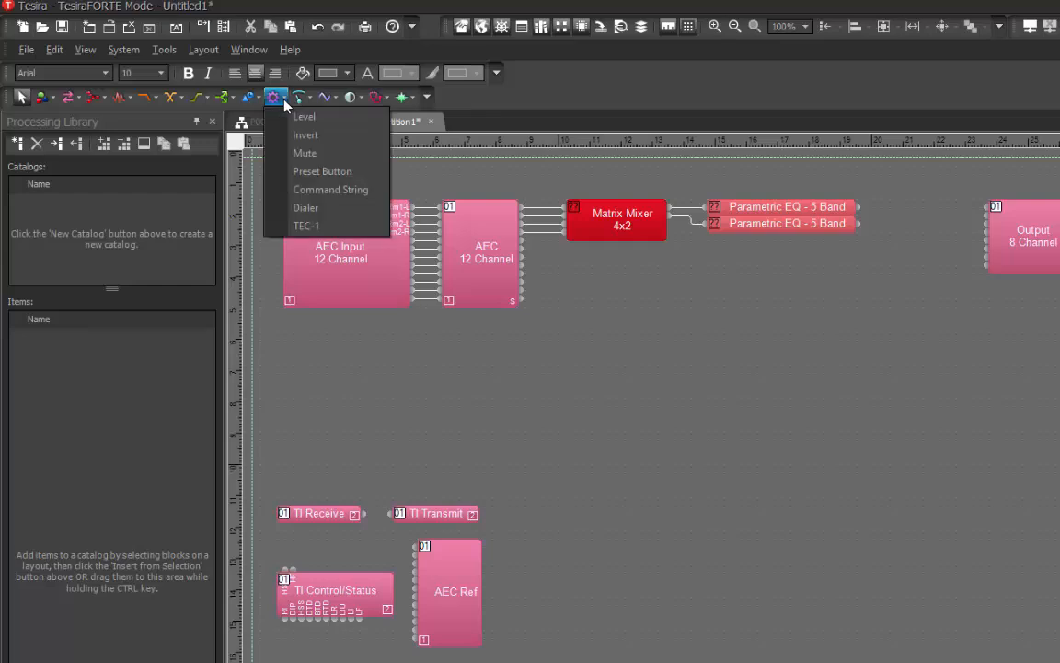
left_click(293, 114)
left_click(748, 286)
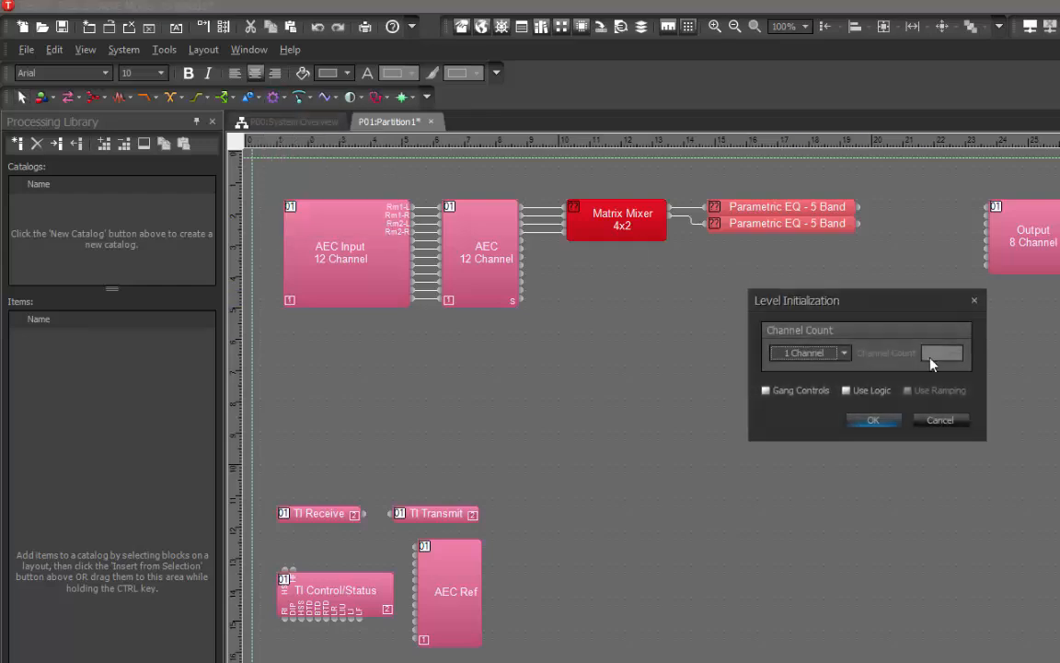
left_click(844, 353)
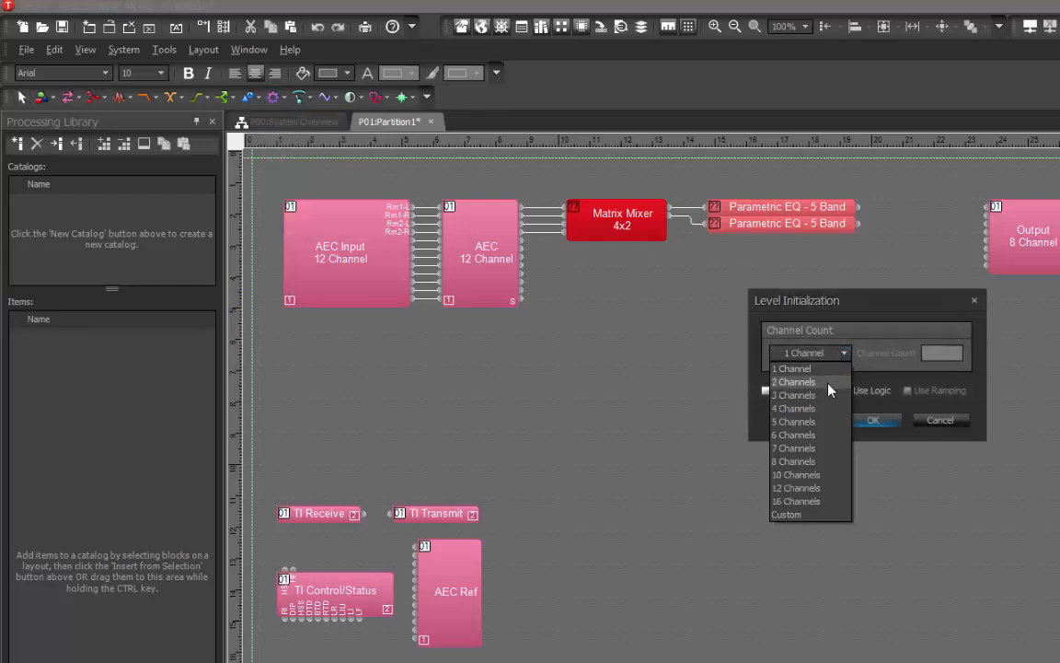
left_click(833, 379)
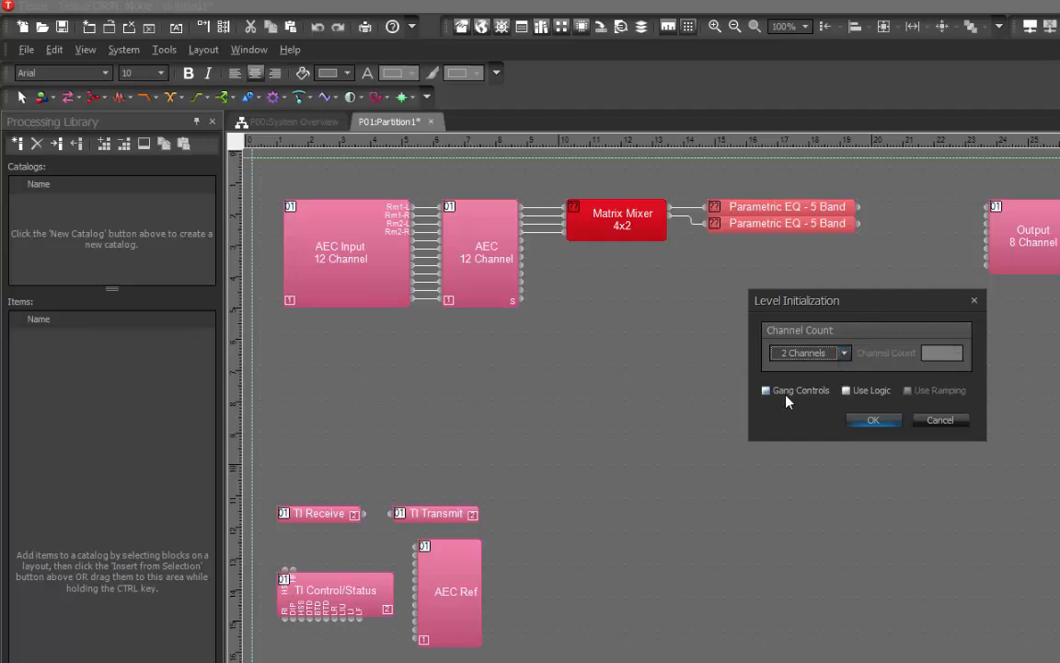
left_click(874, 420)
left_click(782, 348)
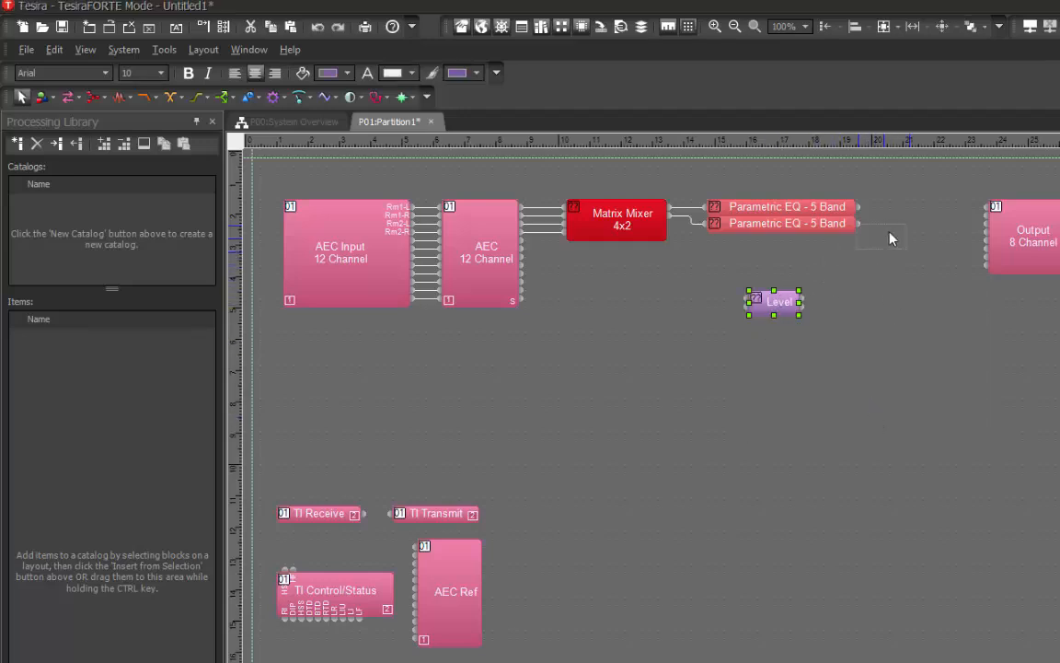
Place the Level block between the Parametric EQs and the Output block, and wire both channels through it to the first two outputs
left_click_drag(748, 302, 958, 211)
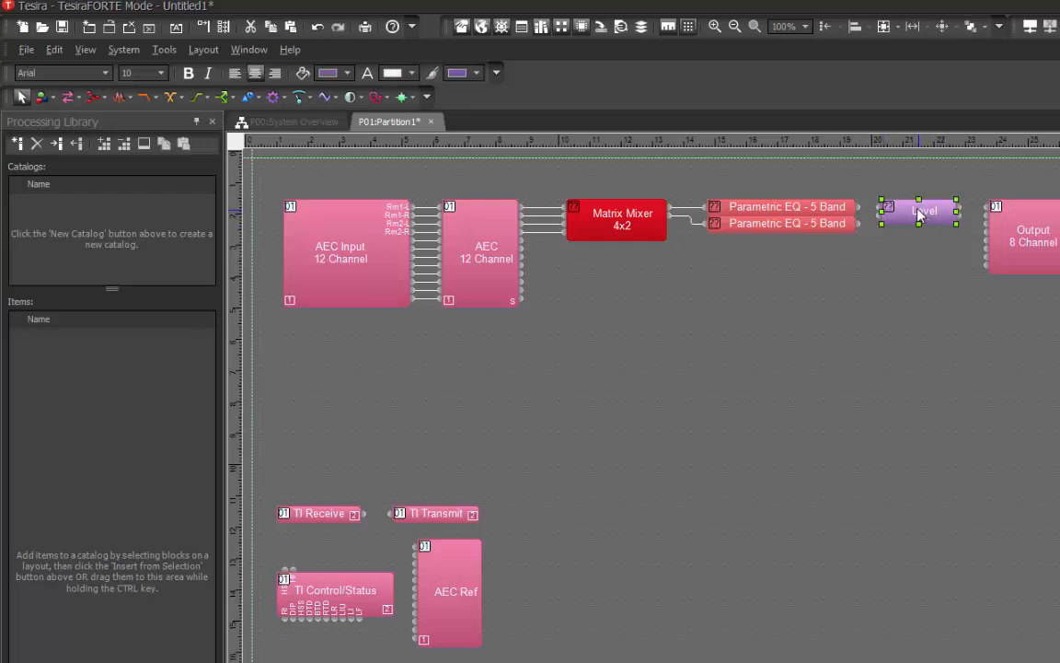
left_click(868, 289)
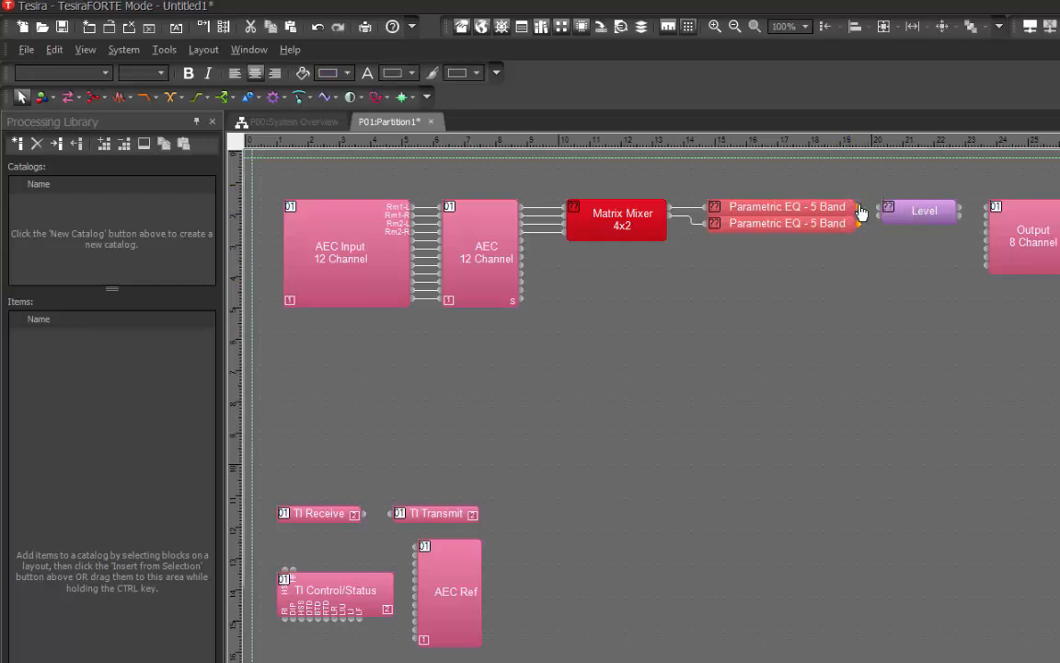
left_click_drag(860, 212, 882, 210)
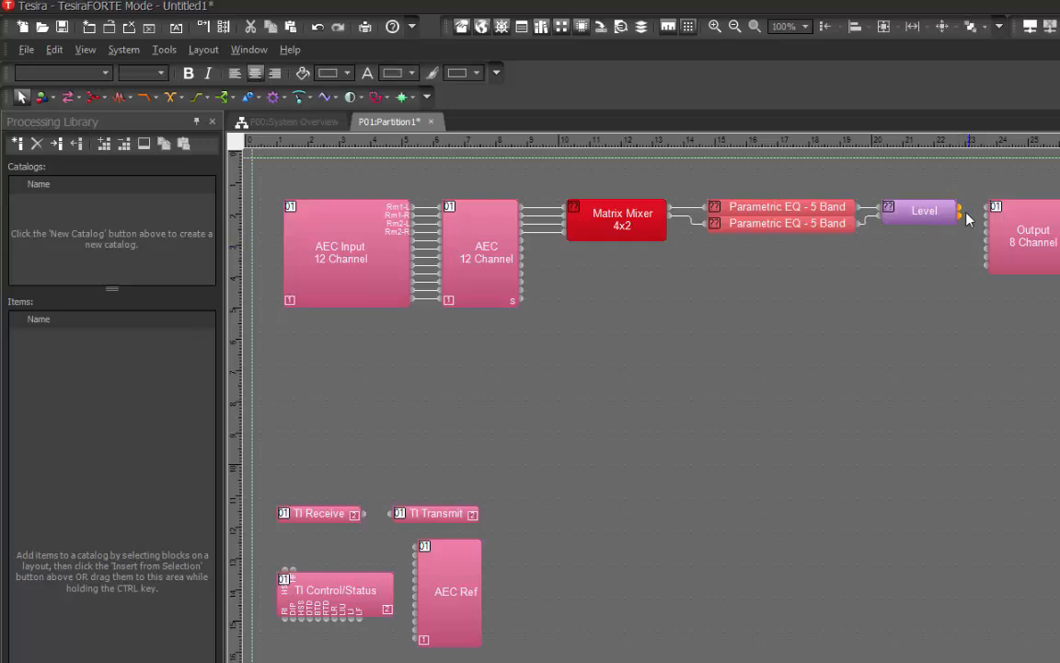
left_click_drag(963, 213, 987, 211)
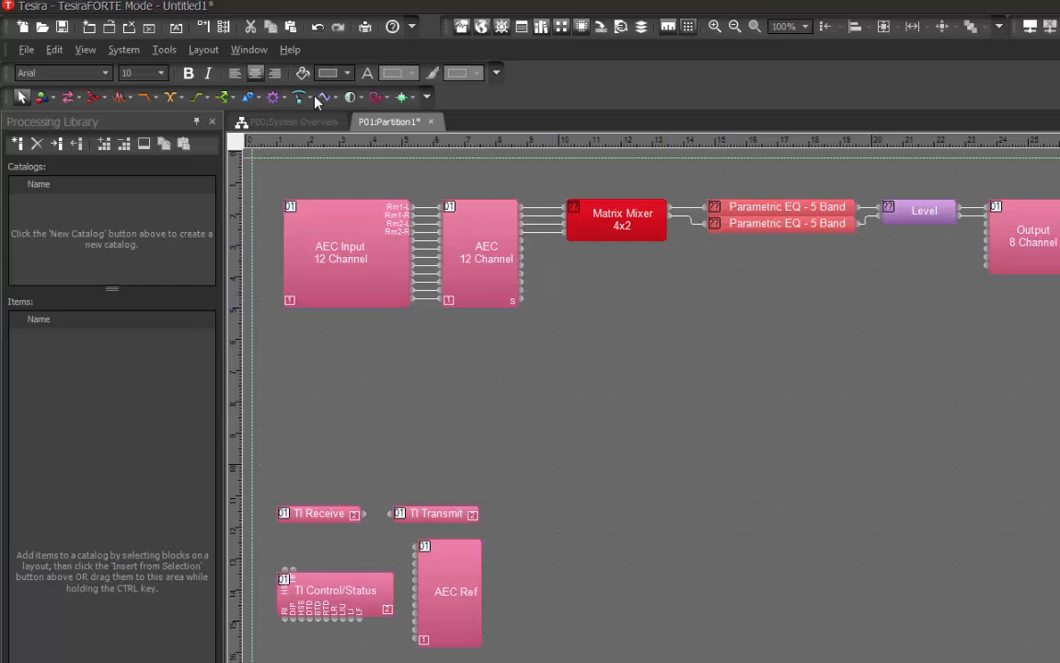
Browse the help documentation's Component Objects section, examining the Mixers overview and the Gating Auto, Standard and Matrix Mixer topics
left_click(289, 49)
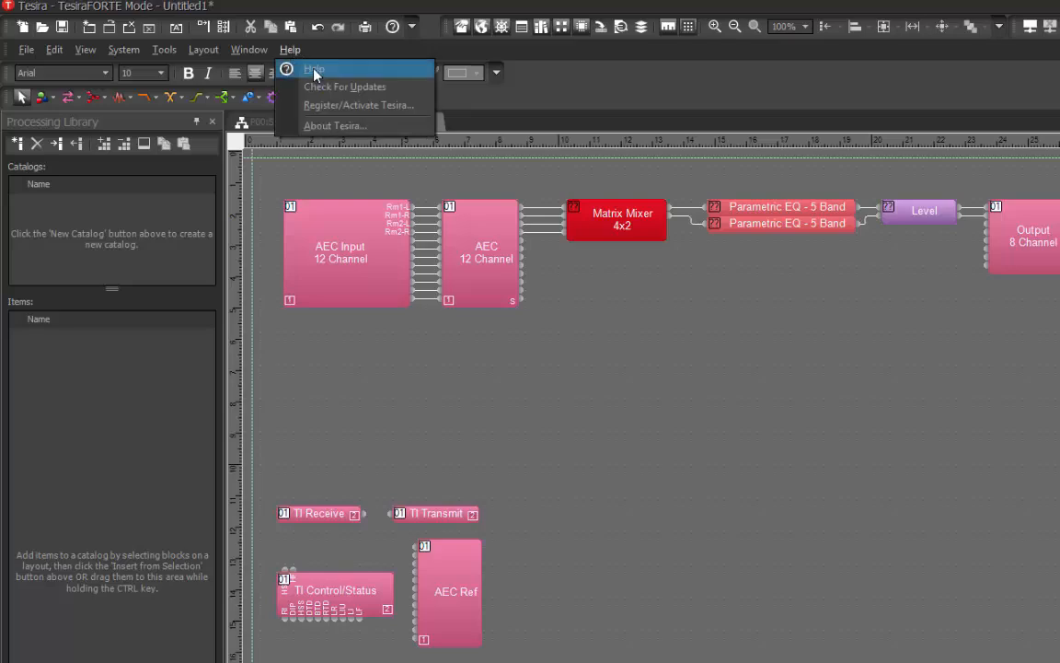
left_click(313, 72)
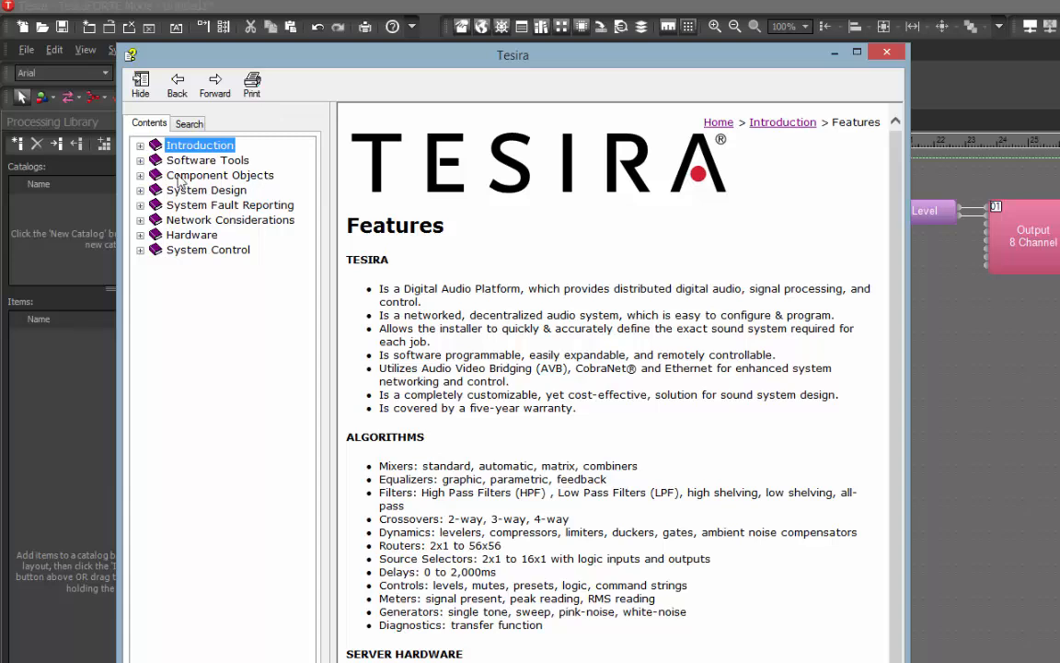
left_click(188, 123)
left_click(149, 123)
left_click(140, 175)
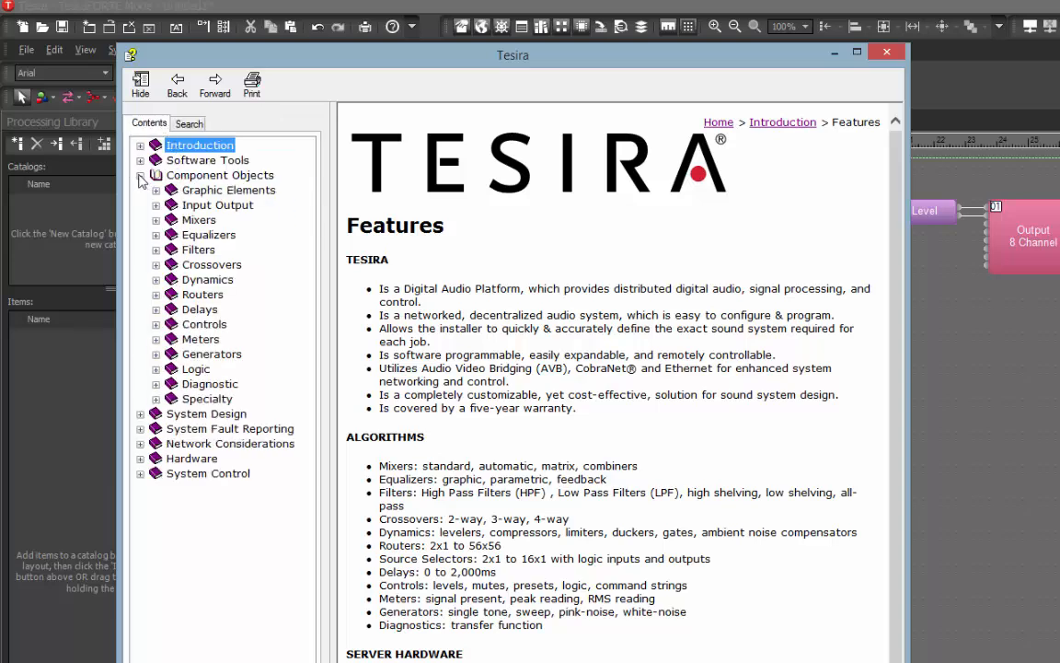
left_click(156, 220)
left_click(242, 235)
left_click(230, 250)
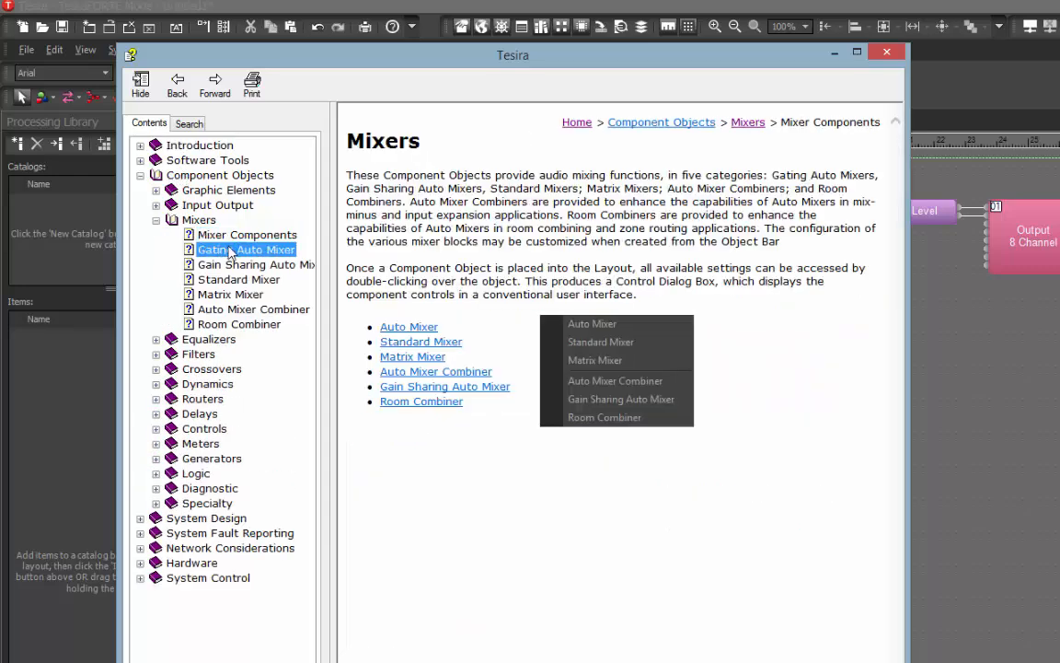
left_click(236, 265)
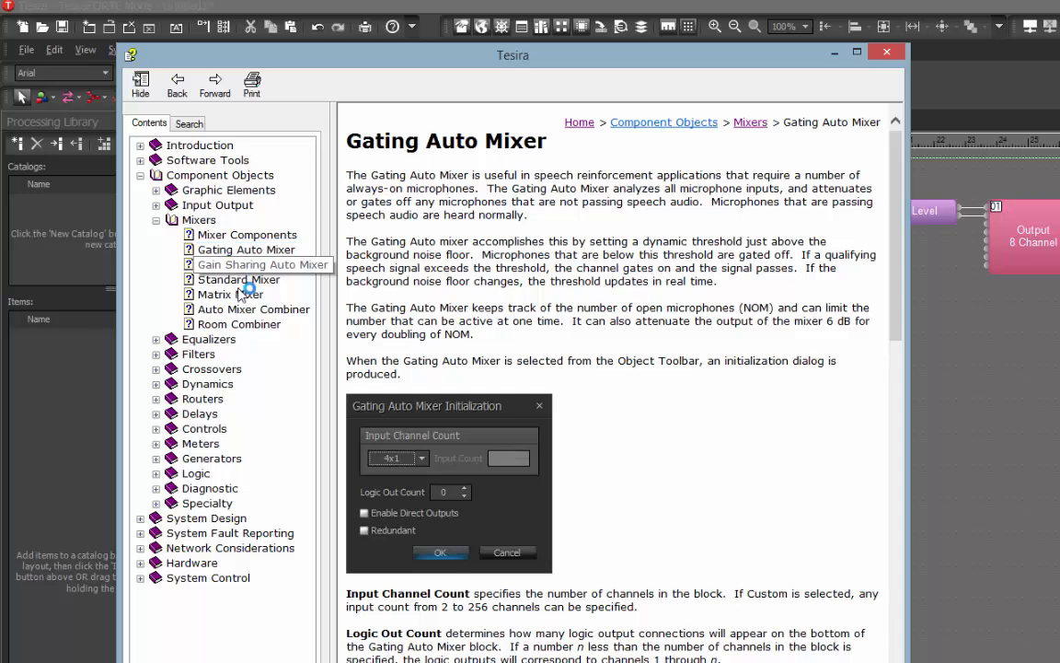
left_click(238, 279)
left_click(242, 294)
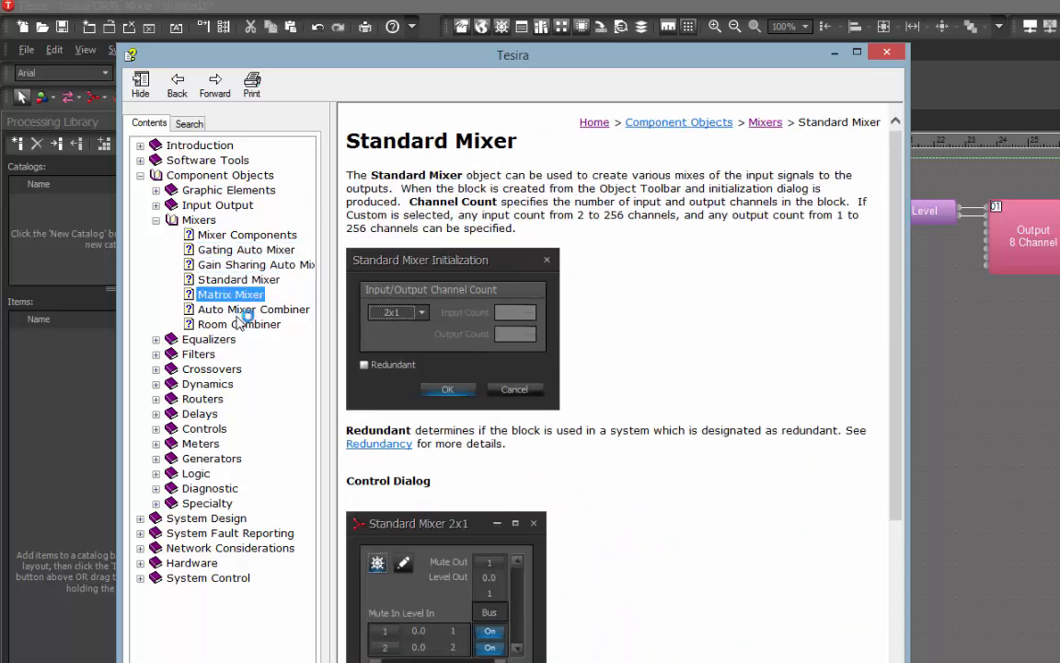
left_click(156, 221)
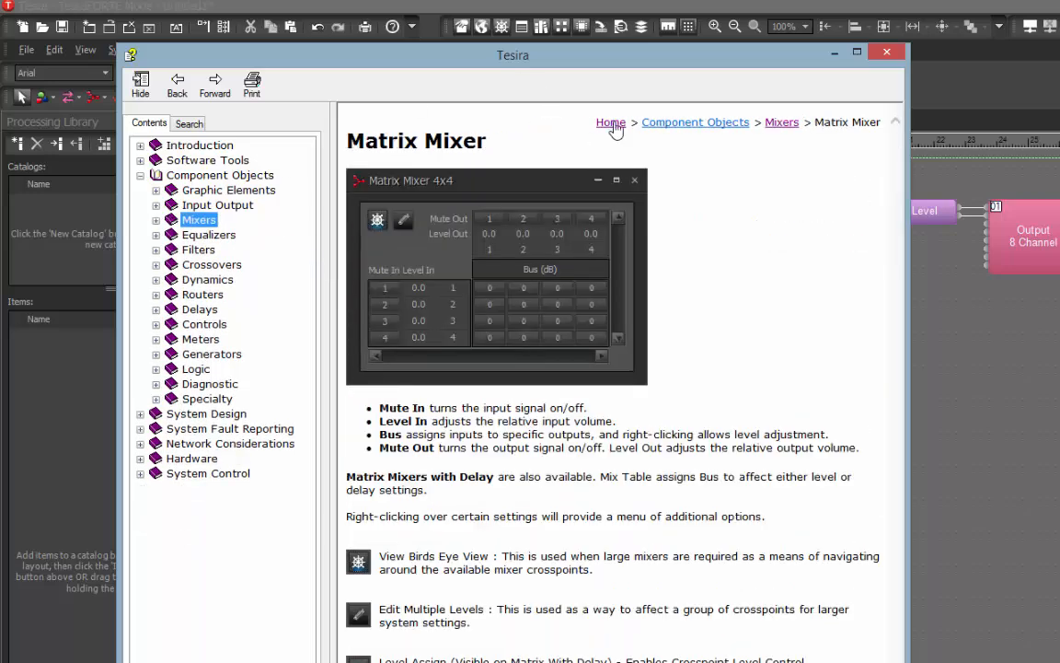
left_click(813, 9)
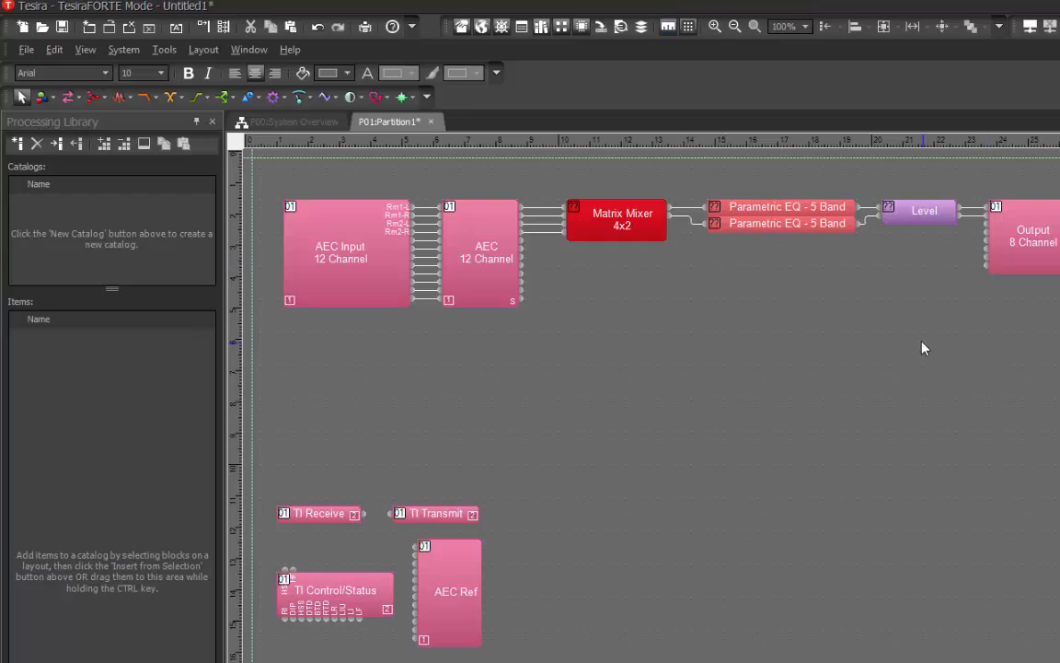
Set the minimum level of both Level block channels to -60
double_click(924, 219)
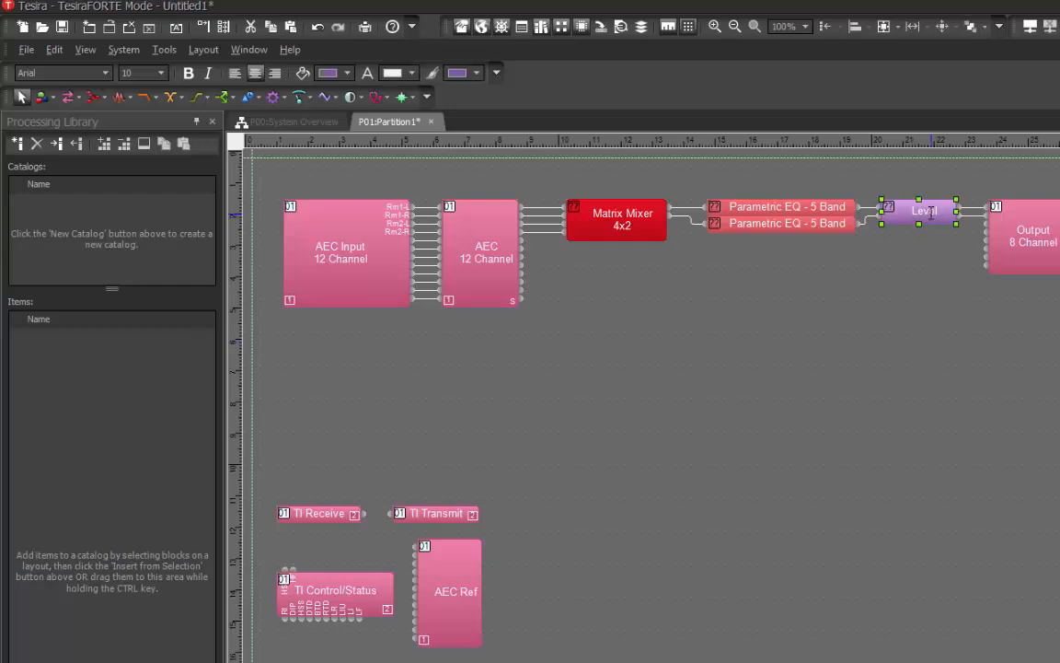
left_click_drag(926, 249, 841, 265)
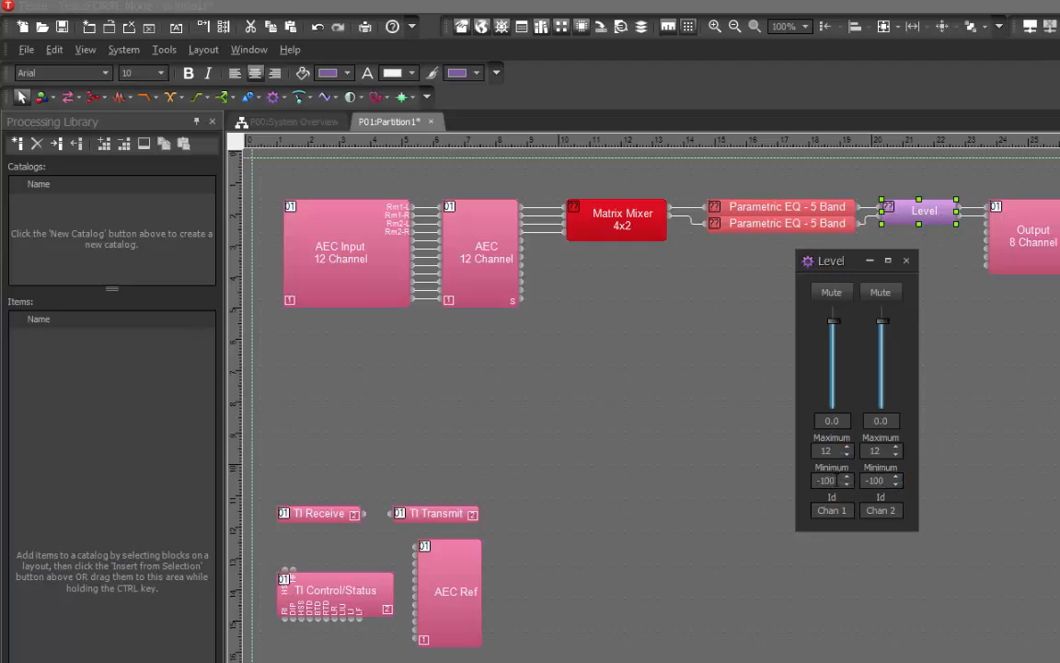
left_click_drag(839, 481, 793, 477)
type("-60")
left_click(875, 479)
type("-60")
key("Return")
Set the maximum level of both Level block channels to 10 and close the block's controls
double_click(819, 451)
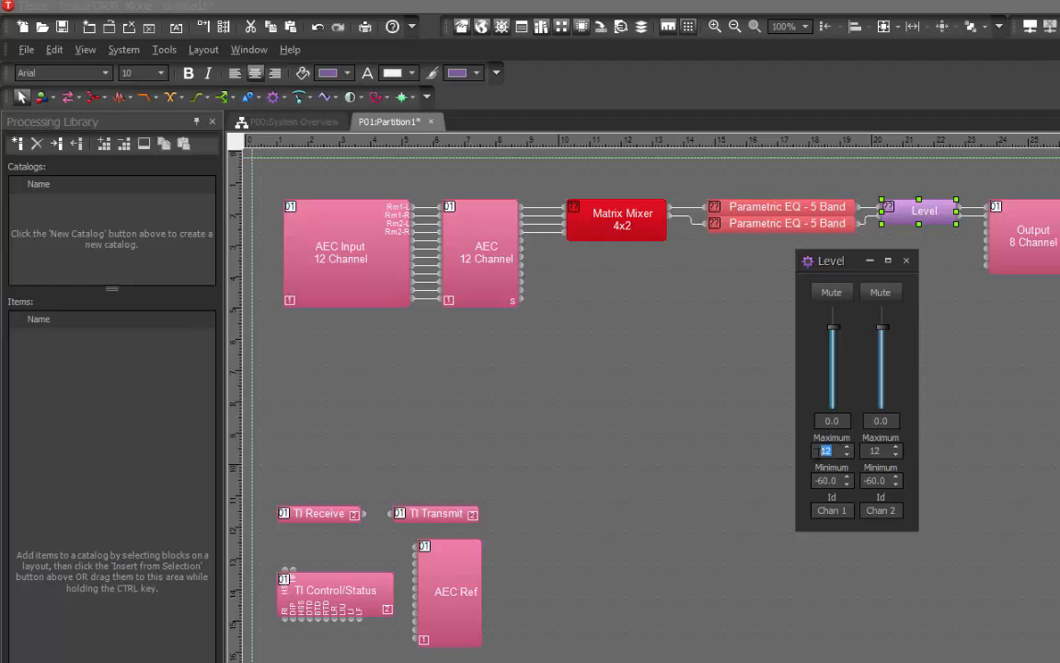
type("10")
double_click(870, 451)
left_click(945, 319)
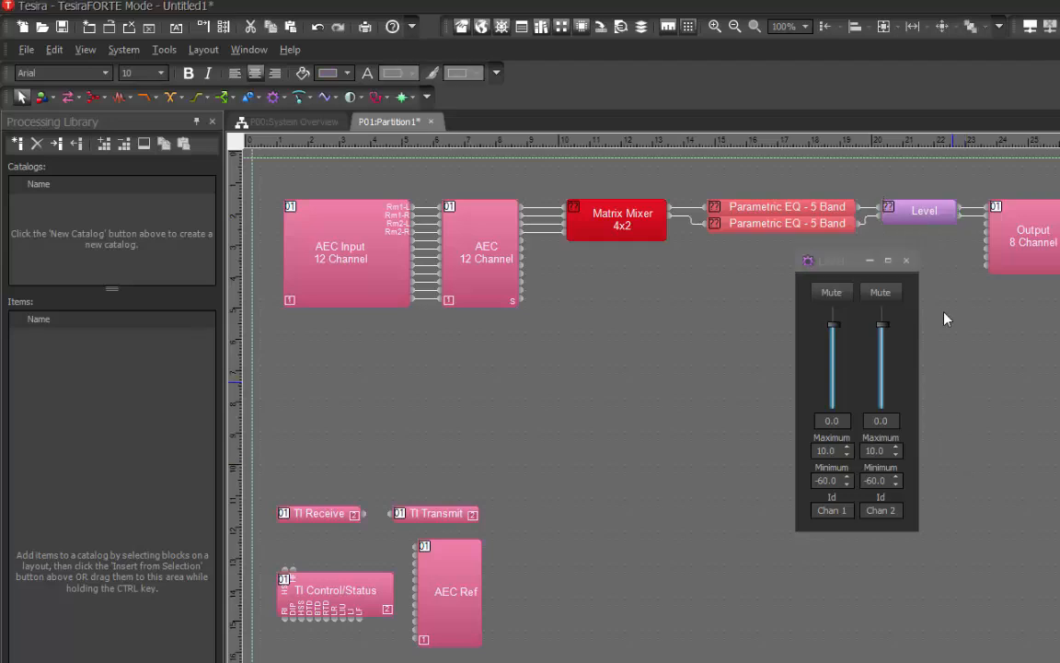
left_click(906, 260)
Rename the Level block as "Crestron Rm Vol"
left_click(926, 213)
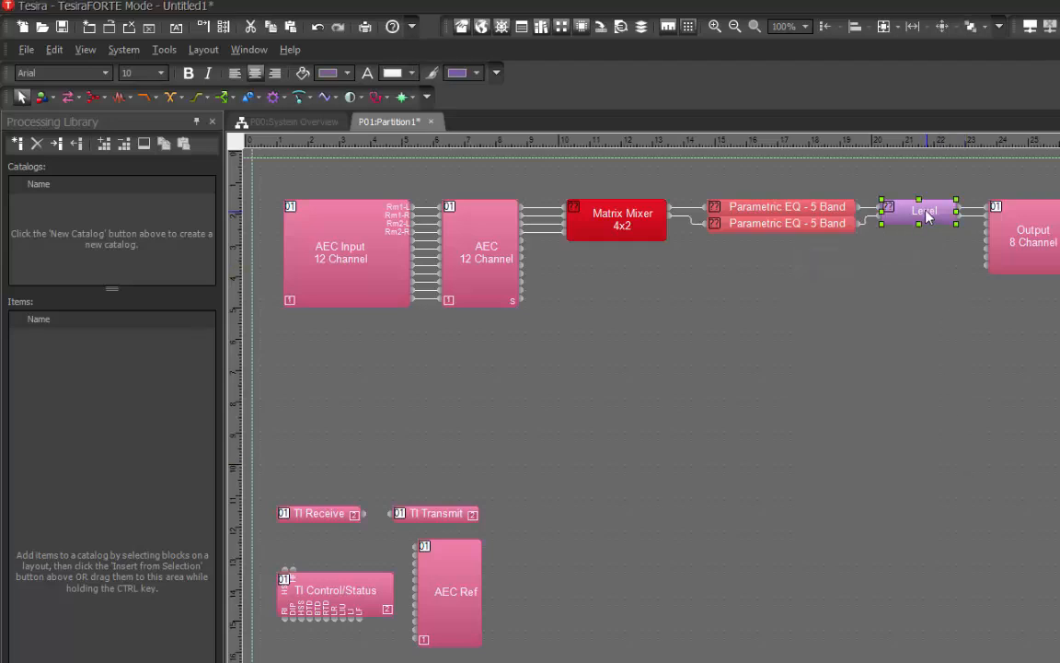
left_click(925, 212)
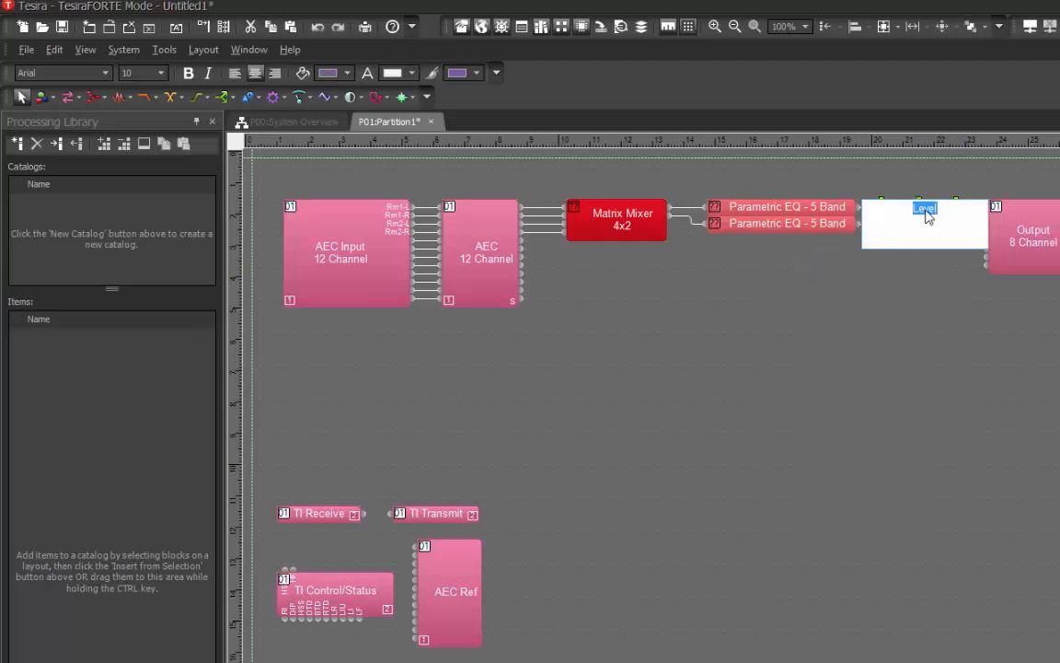
key("Return")
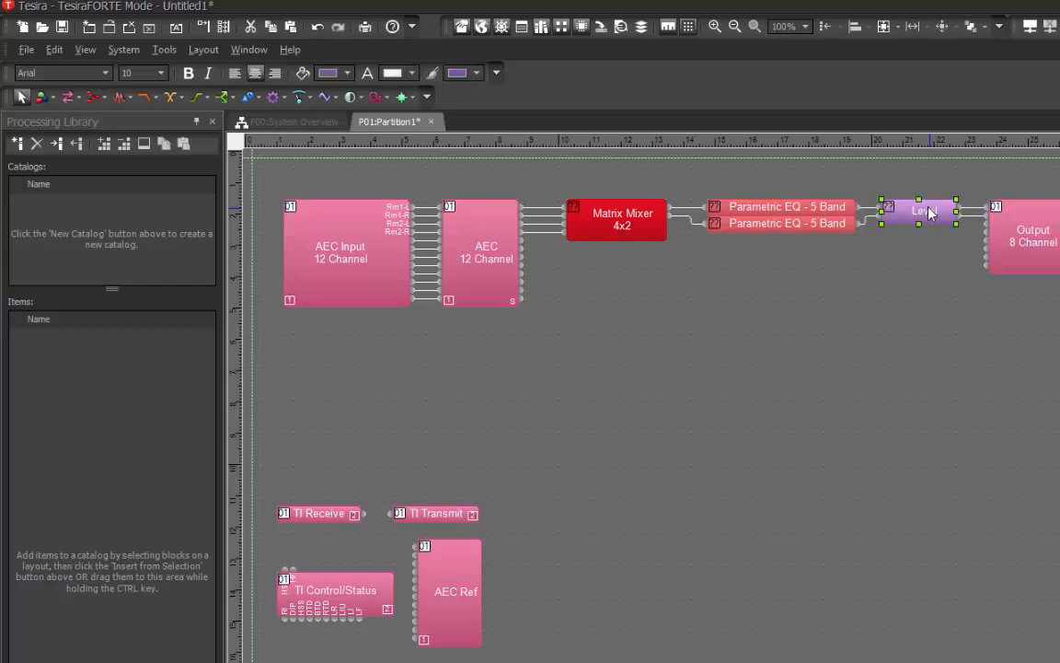
left_click(925, 212)
type("Cr")
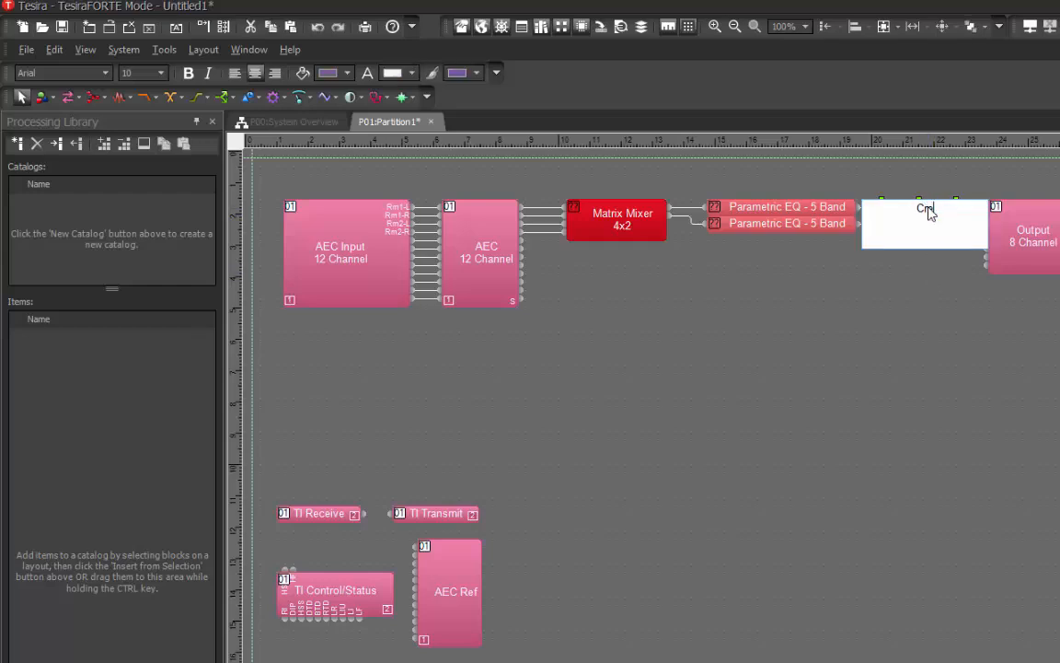
type("entron Rm Vol")
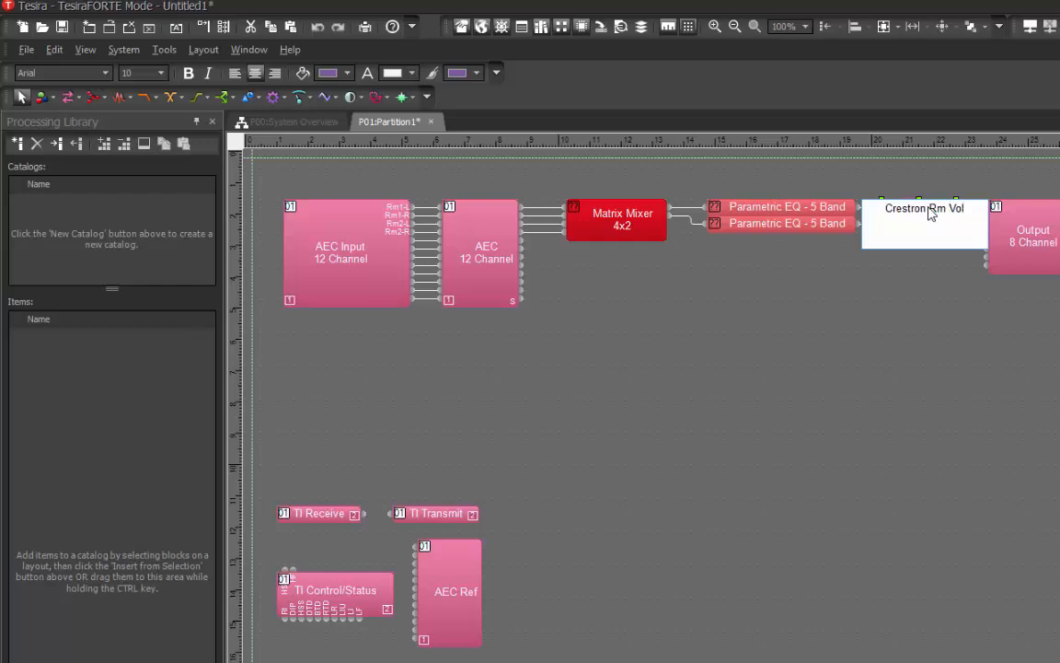
left_click(978, 306)
Move the Output block farther right and widen the Crestron Rm Vol block so its label fits on one line
left_click(1017, 253)
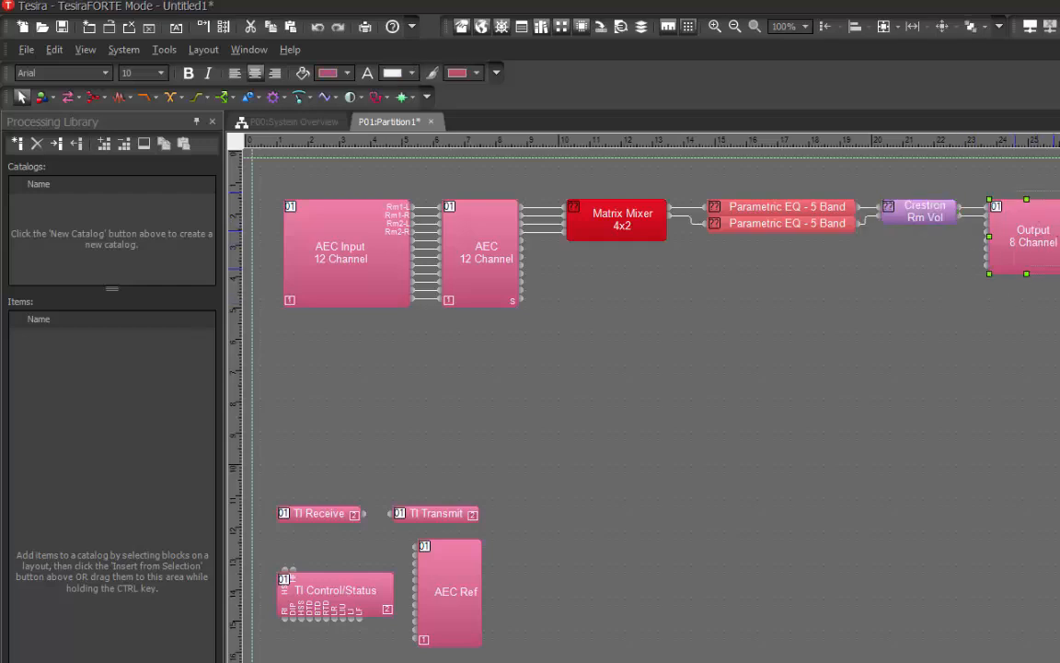
left_click_drag(1010, 254, 1059, 253)
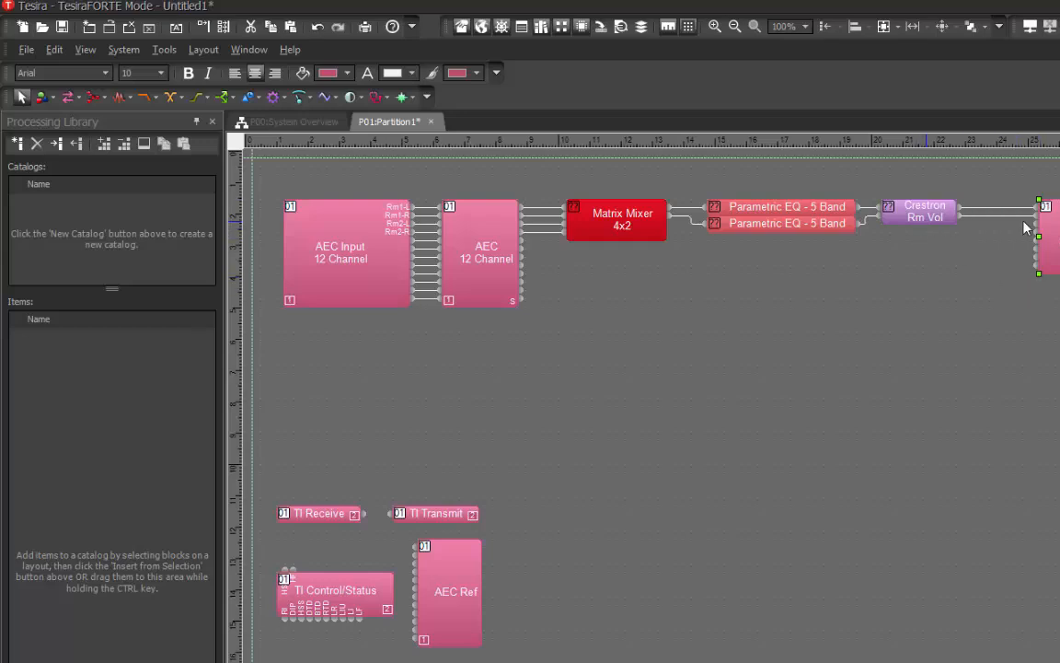
left_click(949, 216)
left_click_drag(957, 212, 998, 213)
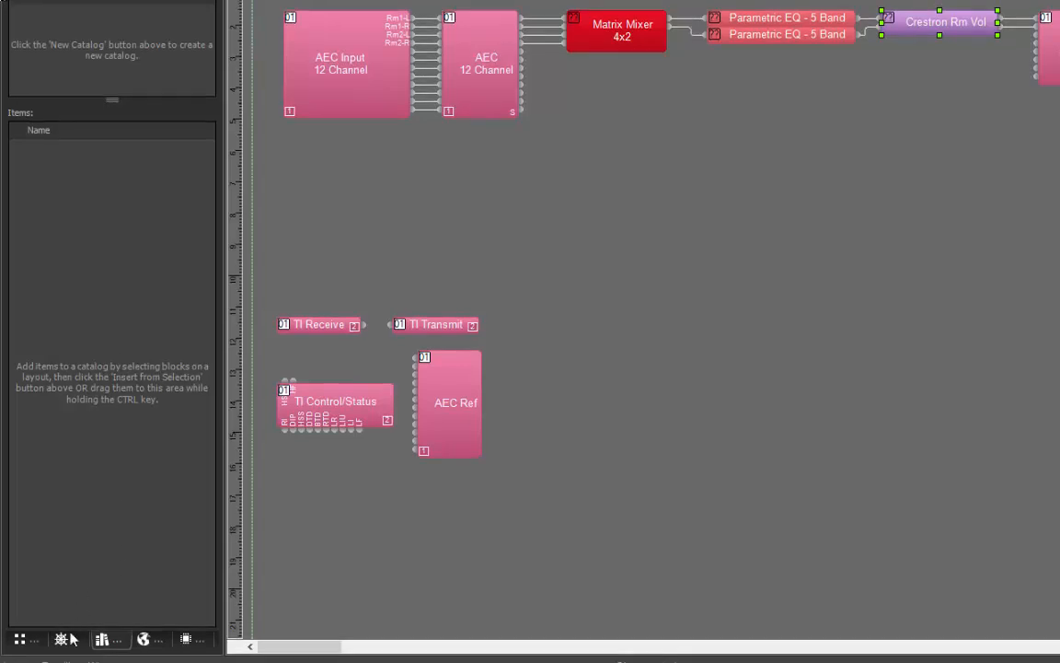
View the layout overview, the preset list and the Processing Library in turn
left_click(63, 638)
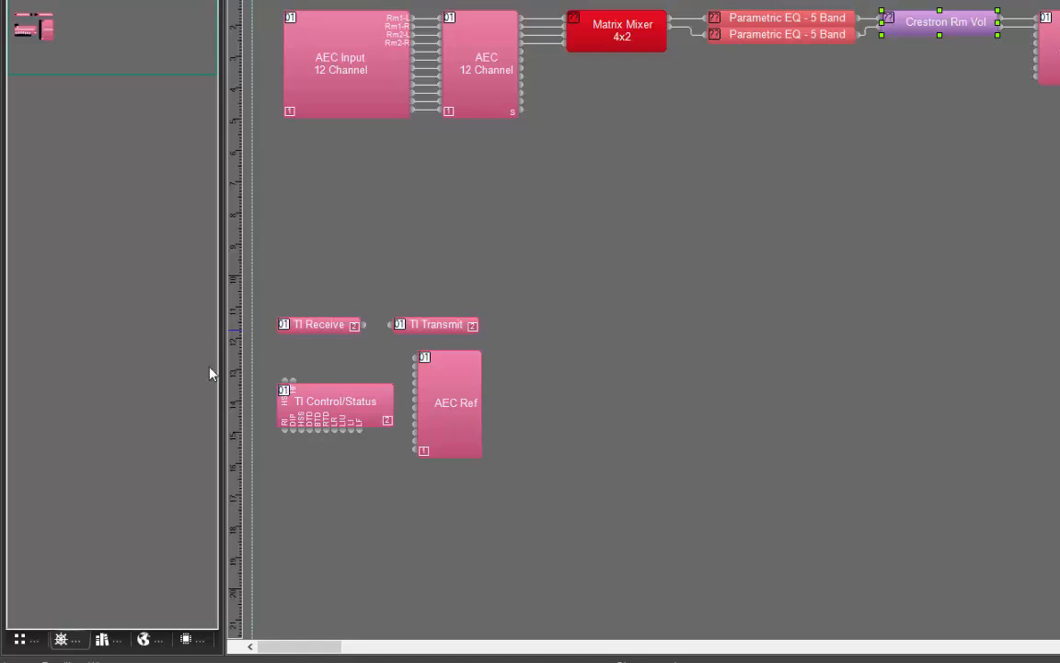
left_click(35, 642)
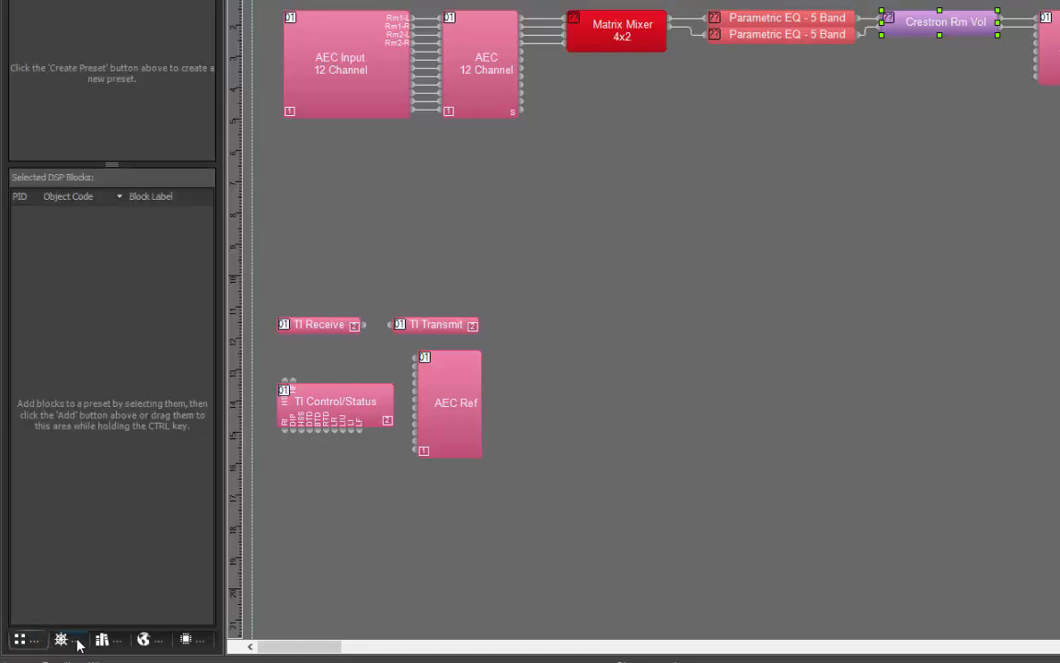
left_click(77, 642)
left_click(112, 640)
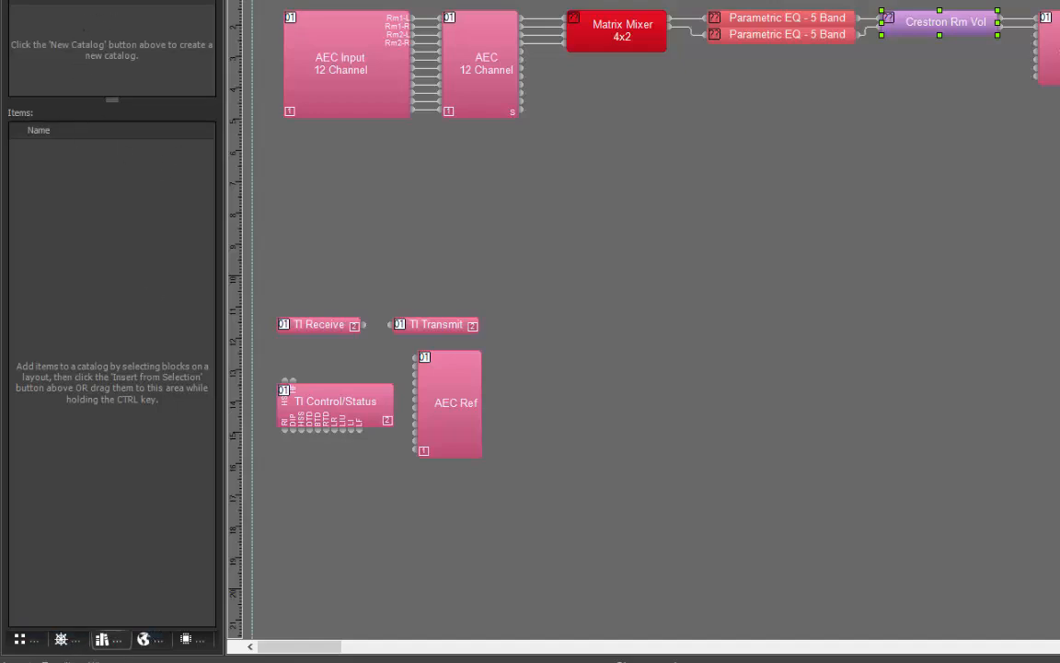
Undock the Processing Library, dock it back in place and return to the layout overview
left_click_drag(48, 0, 0, 0)
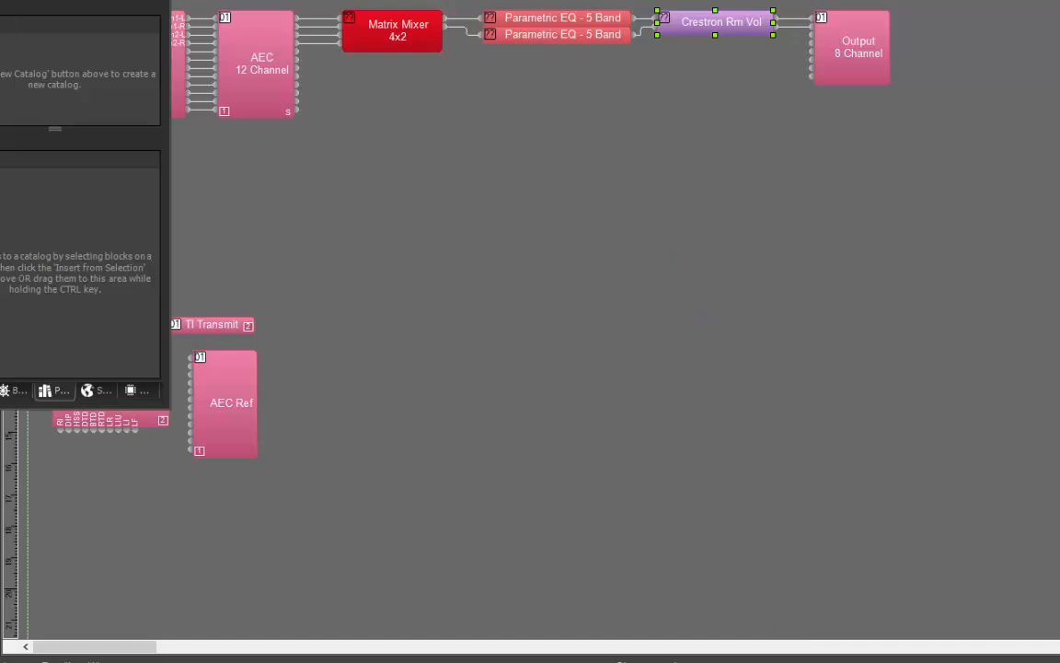
double_click(55, 0)
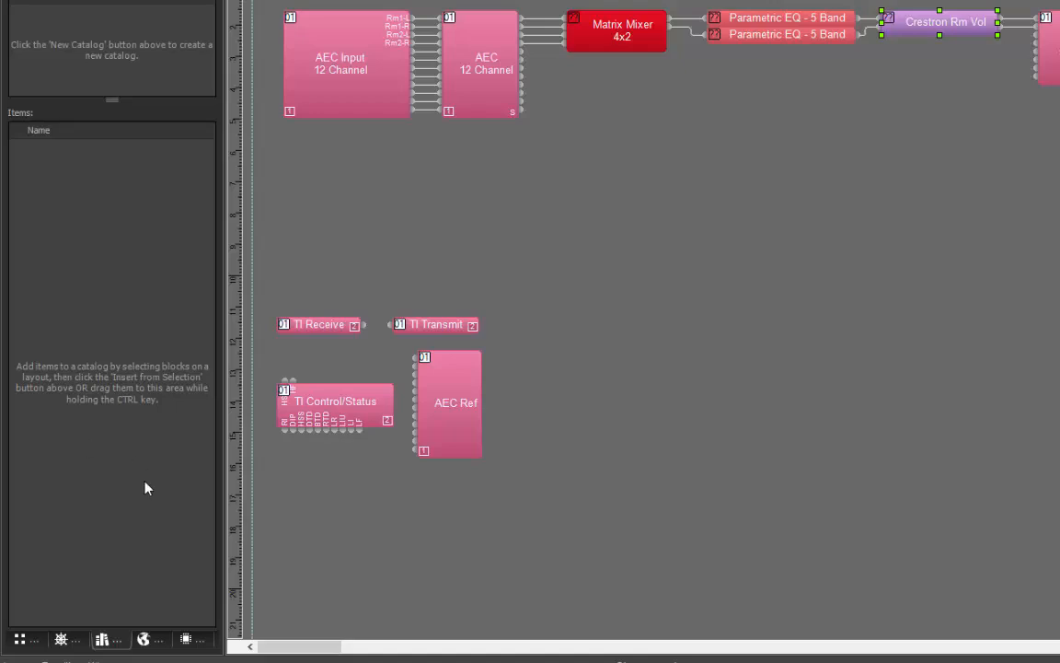
left_click(62, 638)
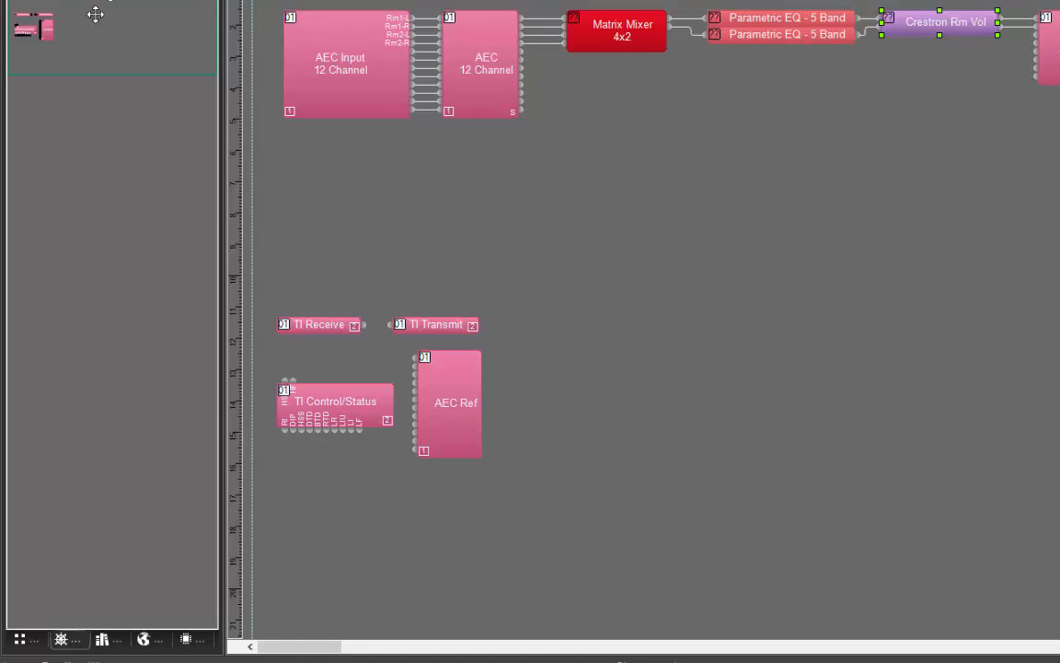
Examine the block layout from the AEC Input block to the Crestron Rm Vol block at different magnifications
mouse_move(96, 14)
left_mouse_down()
mouse_move(116, 41)
mouse_move(99, 4)
left_mouse_up()
left_click(645, 164)
scroll(618, 130, "up", 5)
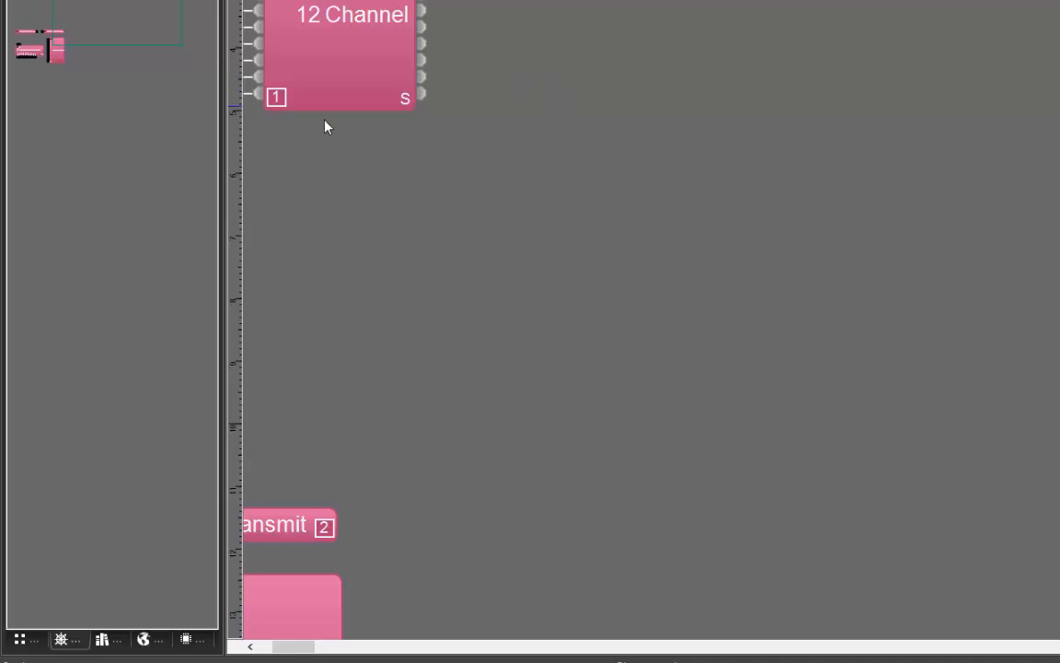
mouse_move(283, 648)
left_mouse_down()
mouse_move(298, 647)
mouse_move(265, 647)
mouse_move(328, 647)
mouse_move(273, 647)
left_mouse_up()
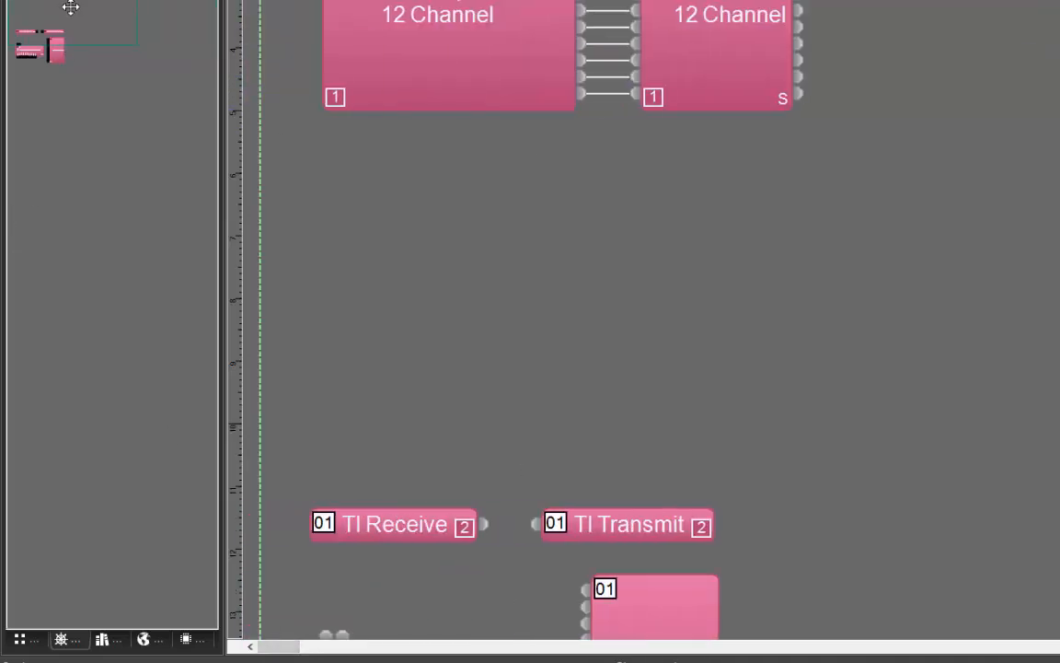
mouse_move(69, 7)
left_mouse_down()
mouse_move(58, 0)
mouse_move(139, 0)
mouse_move(69, 32)
mouse_move(53, 0)
left_mouse_up()
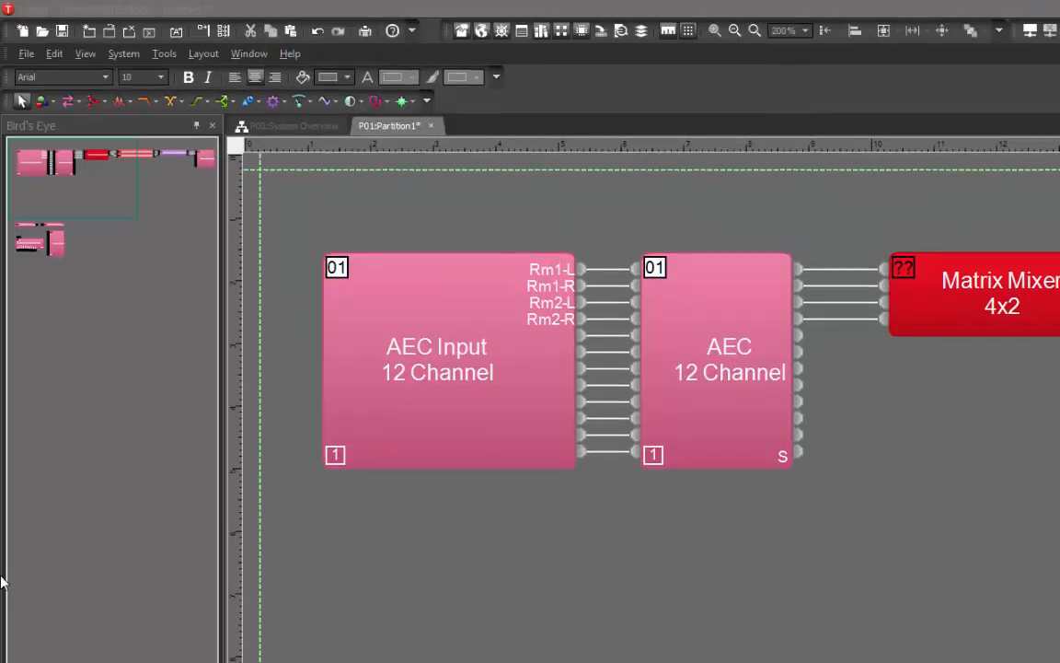
left_click(91, 216)
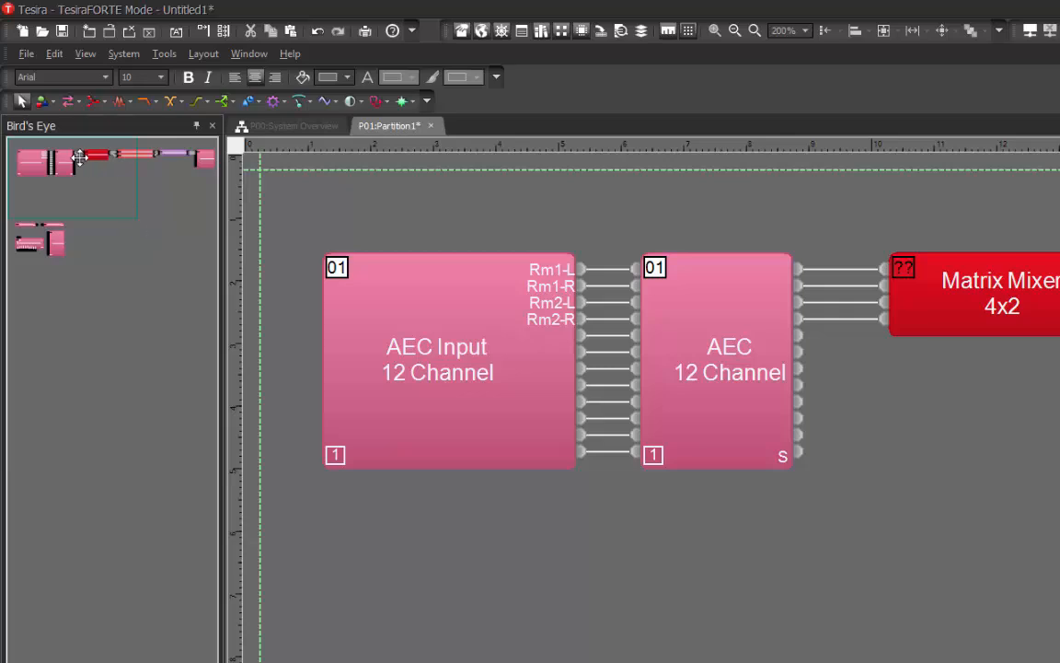
left_click_drag(75, 160, 173, 161)
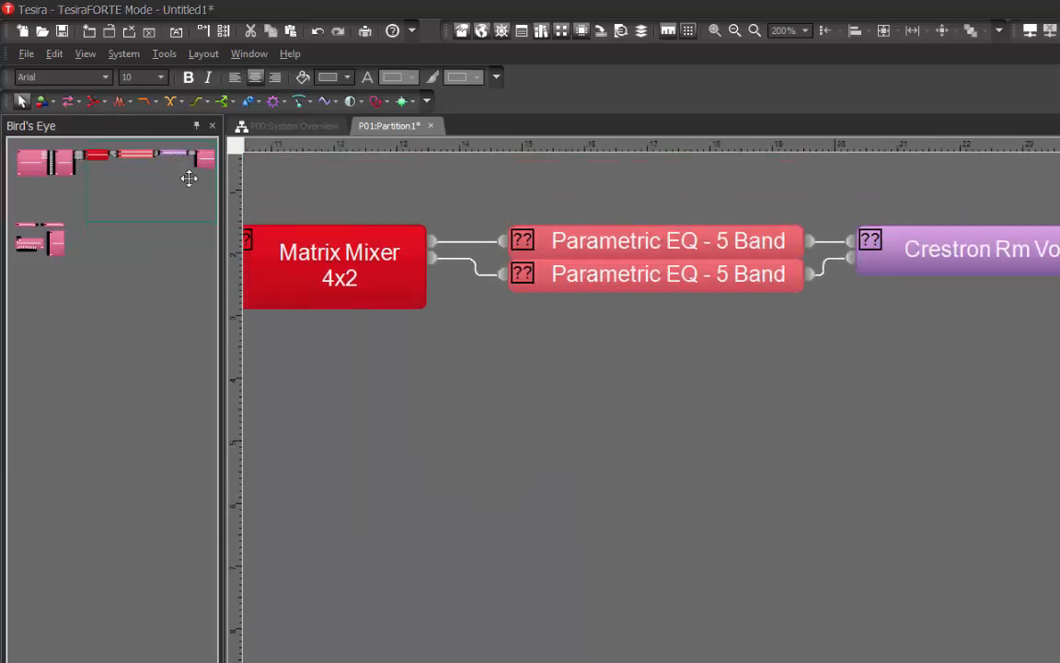
left_click(718, 400)
scroll(716, 399, "down", 2)
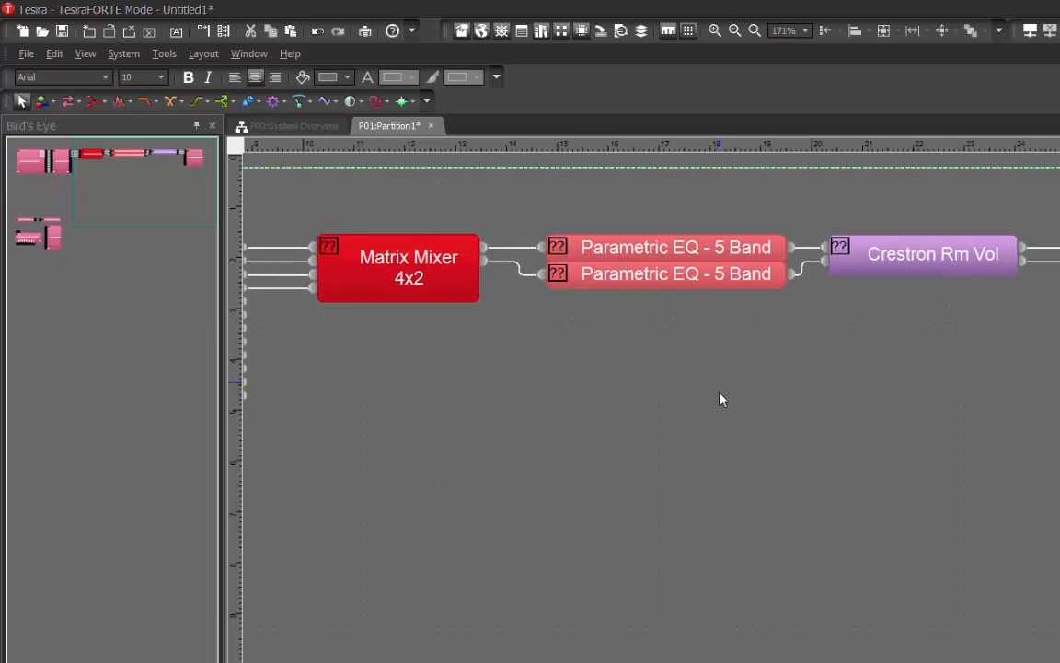
left_click_drag(114, 187, 116, 171)
Select the Crestron Rm Vol block, restore the program window to a smaller size, then reposition and widen it so the block's properties fit
double_click(939, 265)
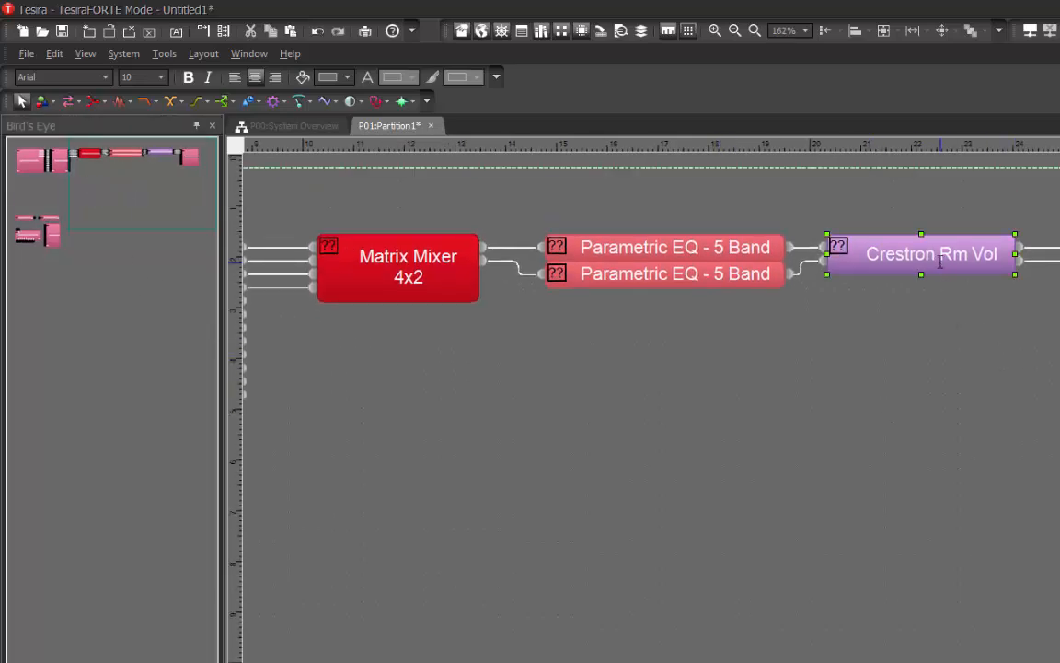
left_click(937, 301)
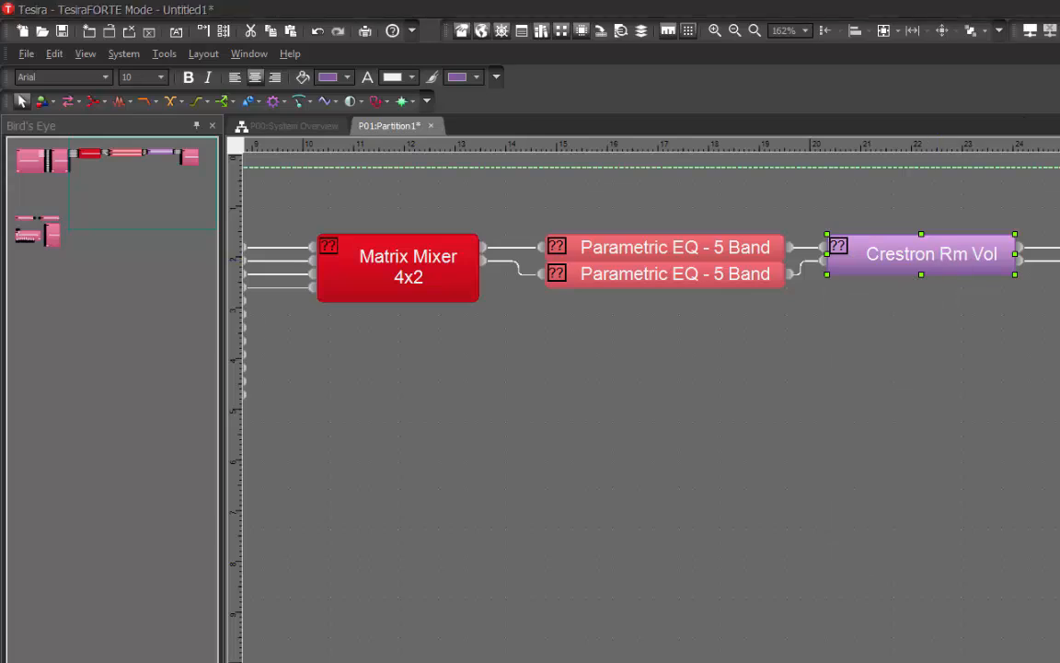
left_click(1059, 7)
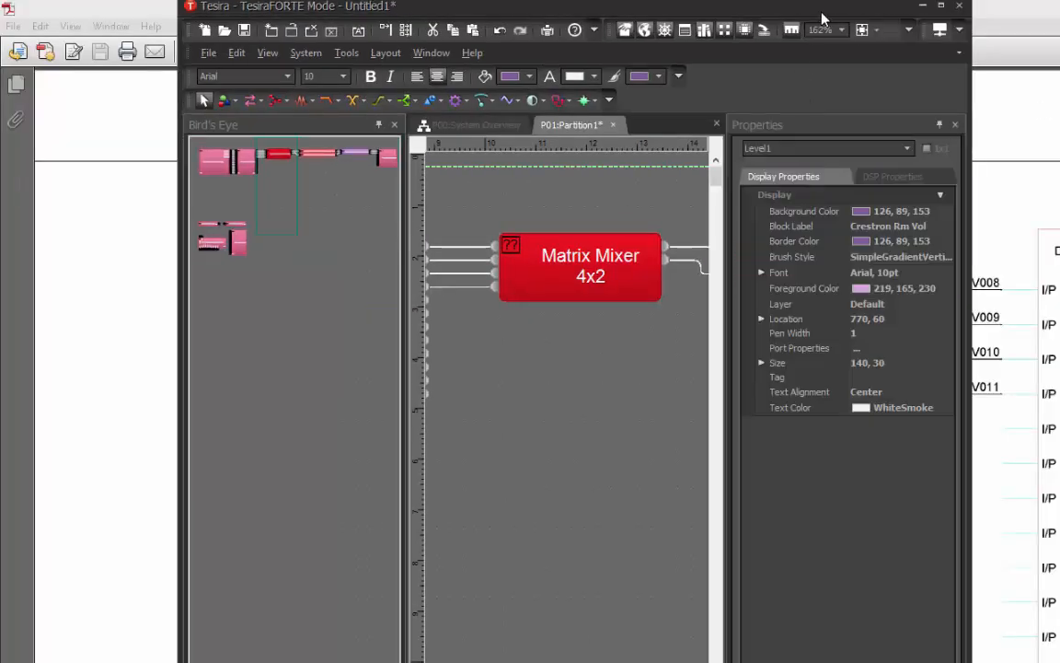
left_click_drag(822, 18, 641, 23)
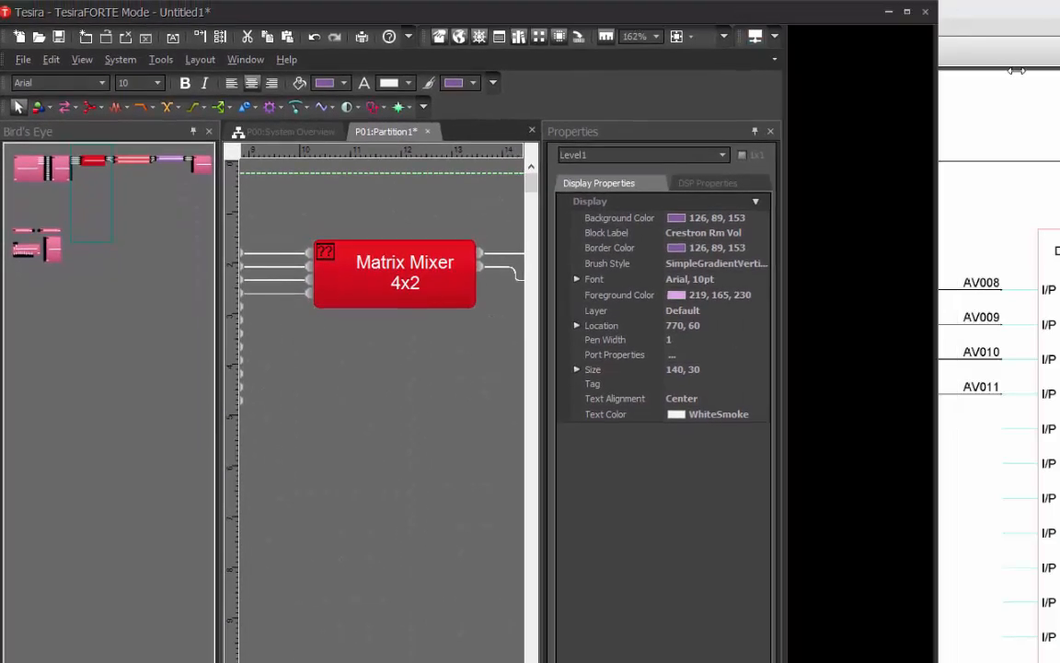
left_click_drag(787, 70, 1052, 109)
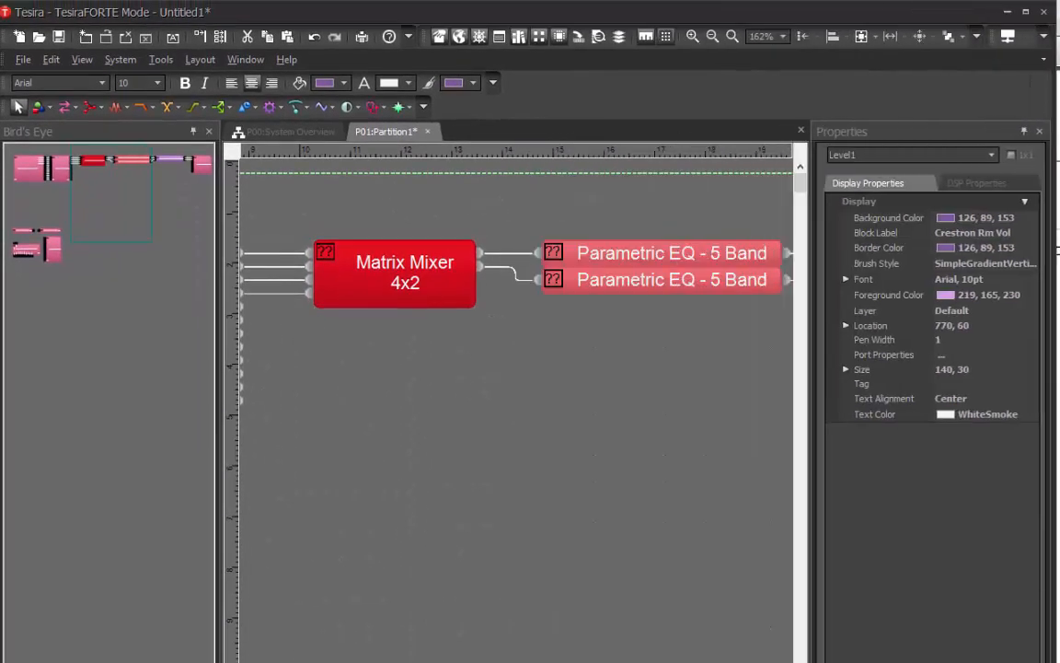
mouse_move(1052, 661)
left_mouse_down()
mouse_move(1055, 446)
mouse_move(1048, 650)
left_mouse_up()
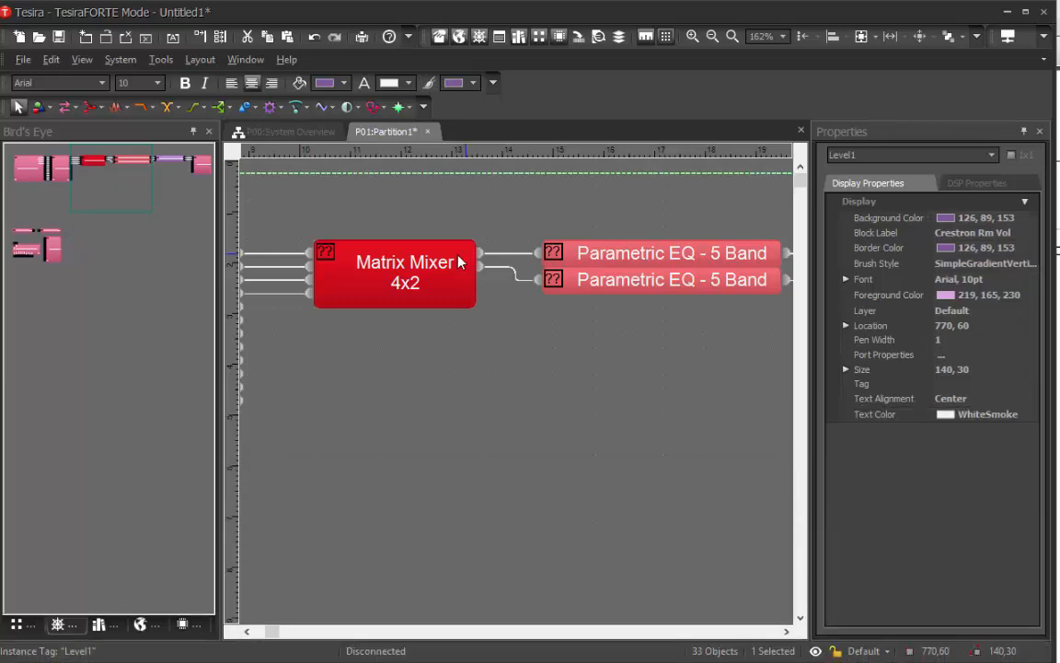
Set the Matrix Mixer's DSP instance tag to "RoomVolume"
left_click(398, 281)
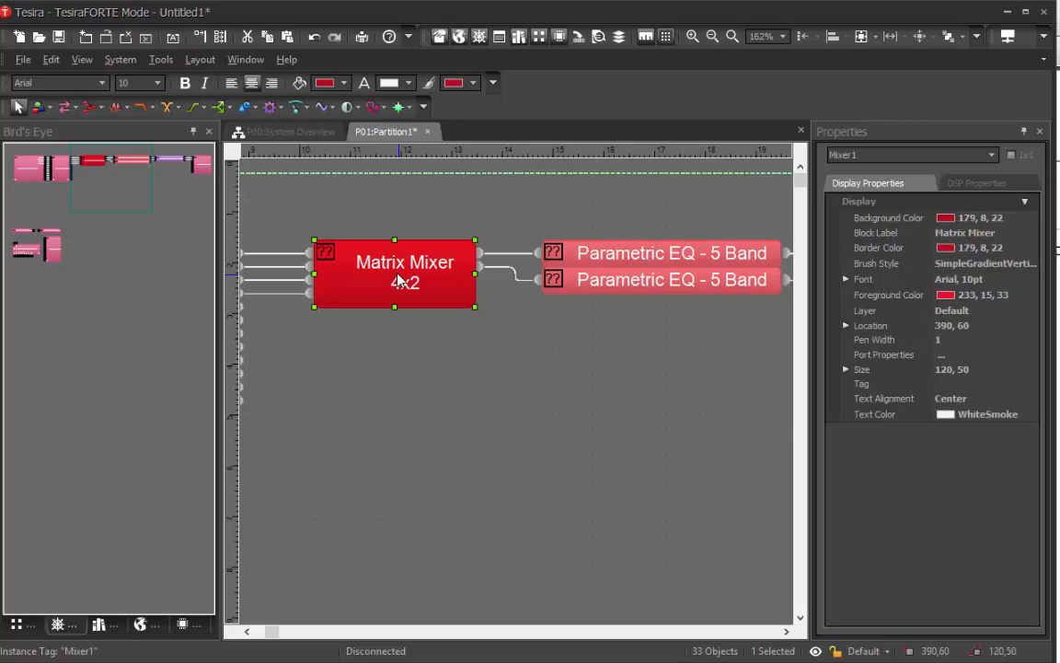
left_click(971, 184)
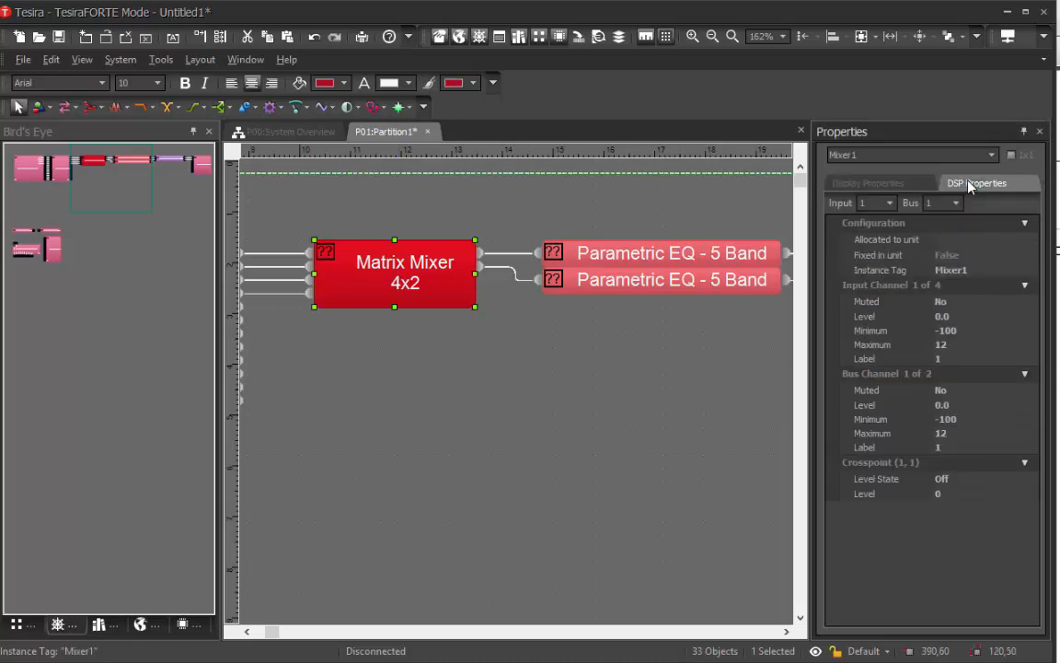
left_click(968, 271)
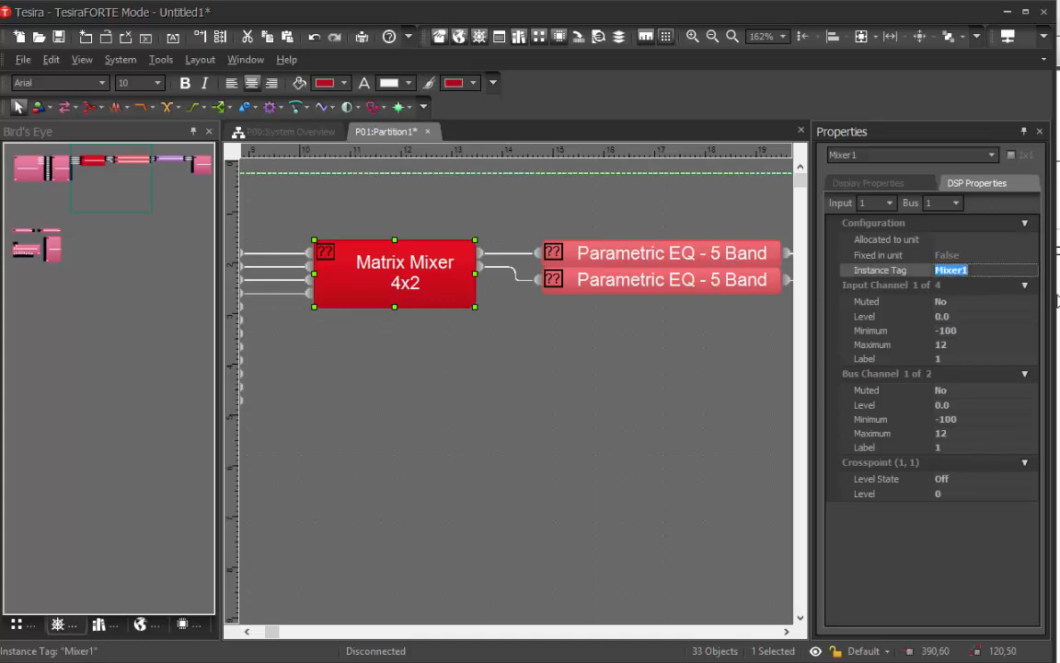
type("RoomVolume")
key("Return")
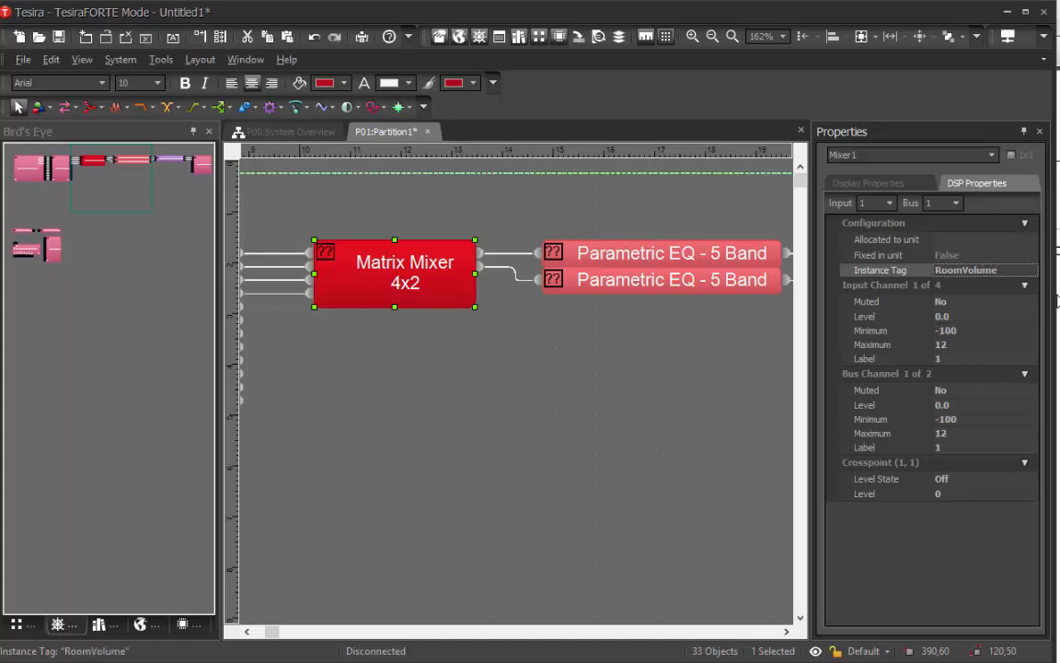
left_click(999, 257)
left_click(994, 270)
left_click(388, 465)
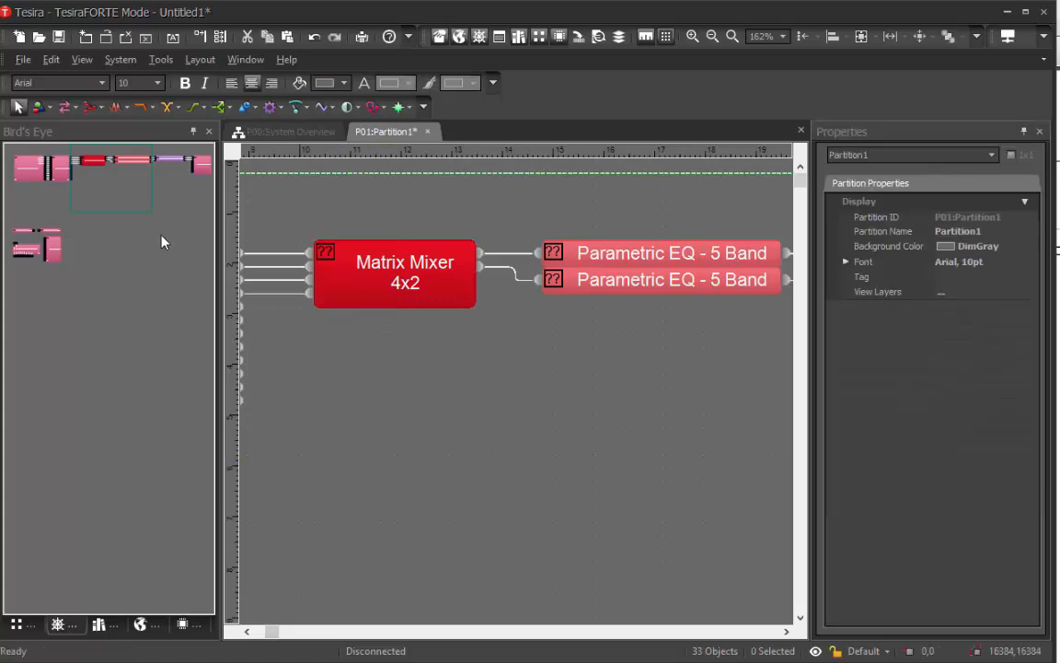
Open the Matrix Mixer's control dialog and place it below the block to examine its crosspoints and channel labels
scroll(485, 455, "down", 4)
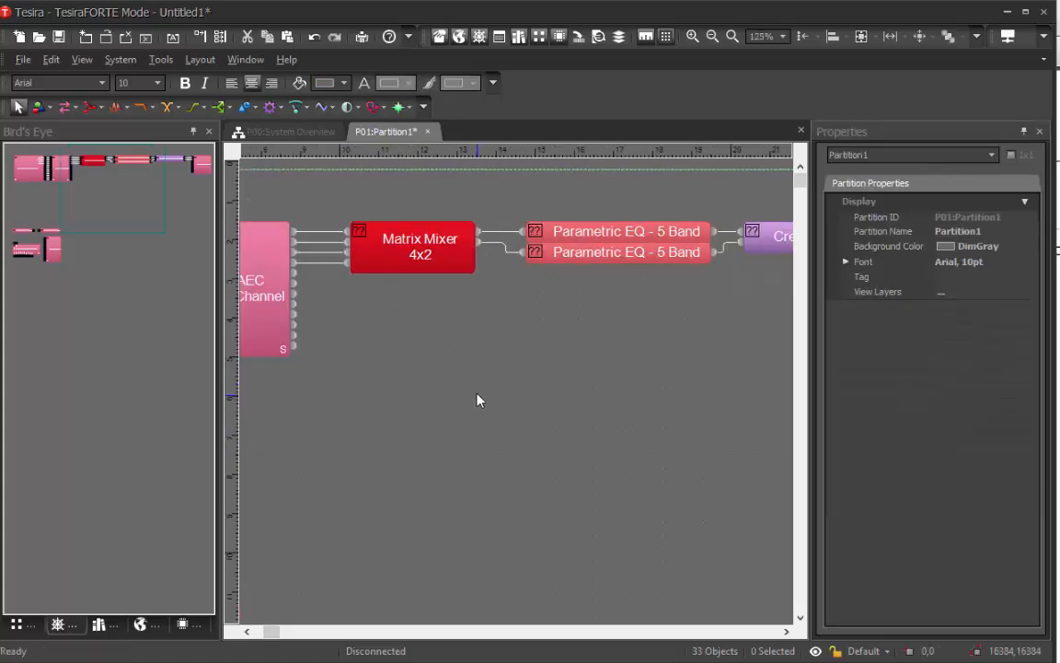
left_click_drag(265, 633, 259, 634)
double_click(564, 247)
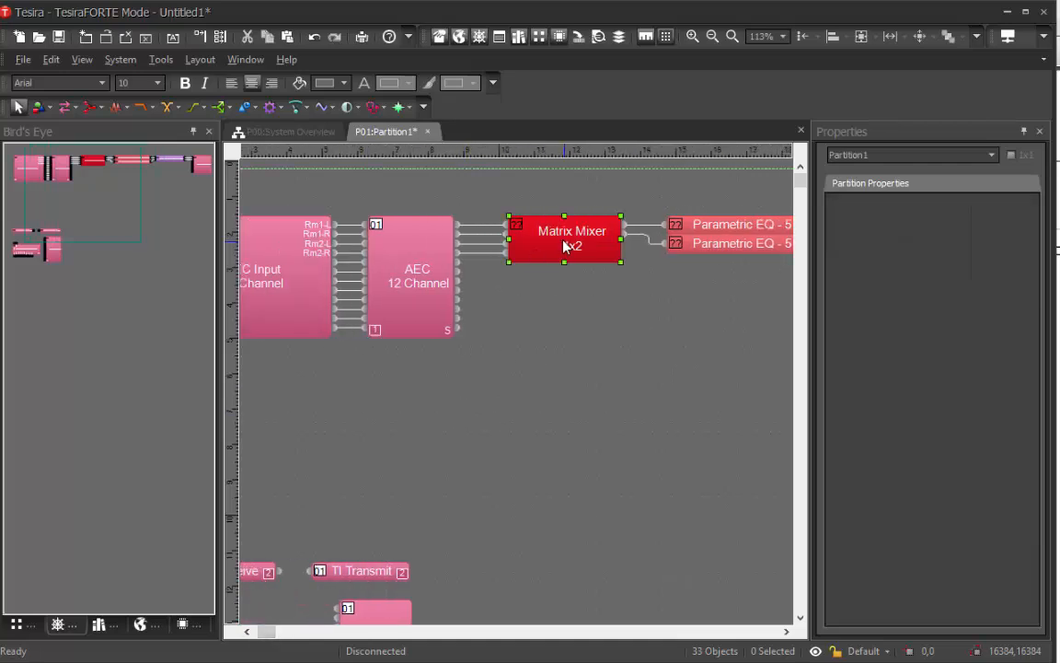
left_click_drag(566, 288, 554, 300)
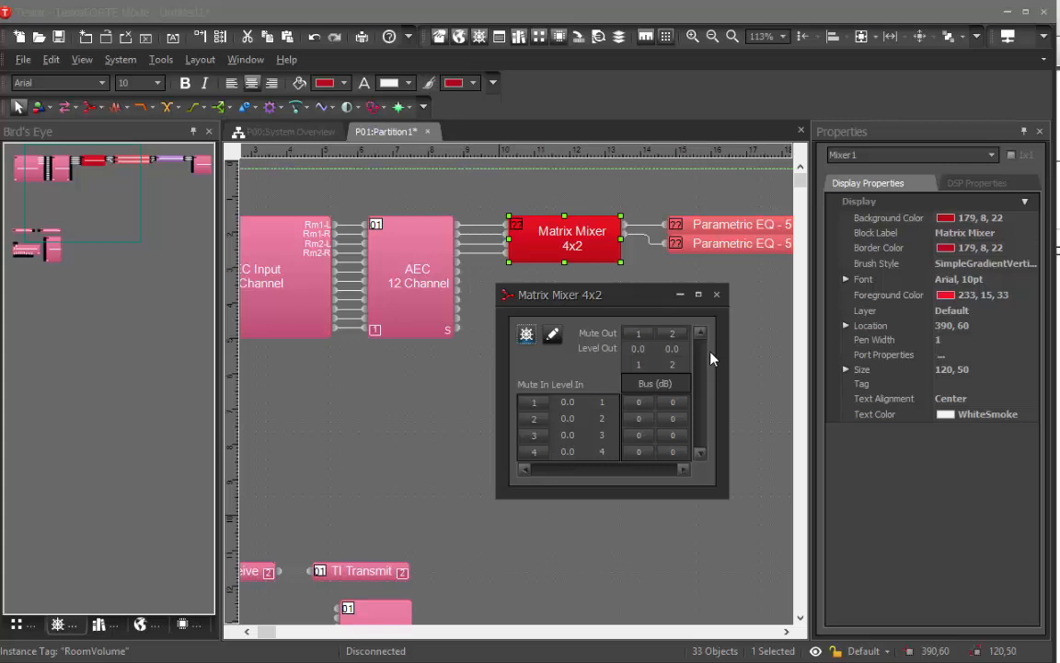
Enable flow text for AEC Input ports 1 to 4, Rm1-L, Rm1-R, Rm2-L and Rm2-R, and apply the port properties
left_click(311, 299)
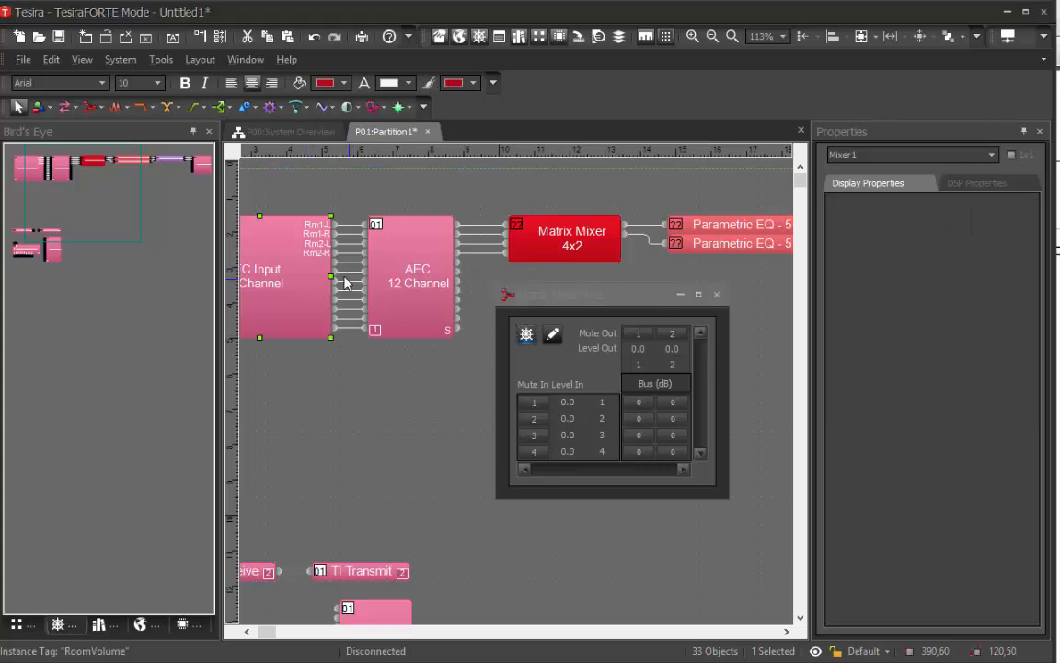
right_click(304, 263)
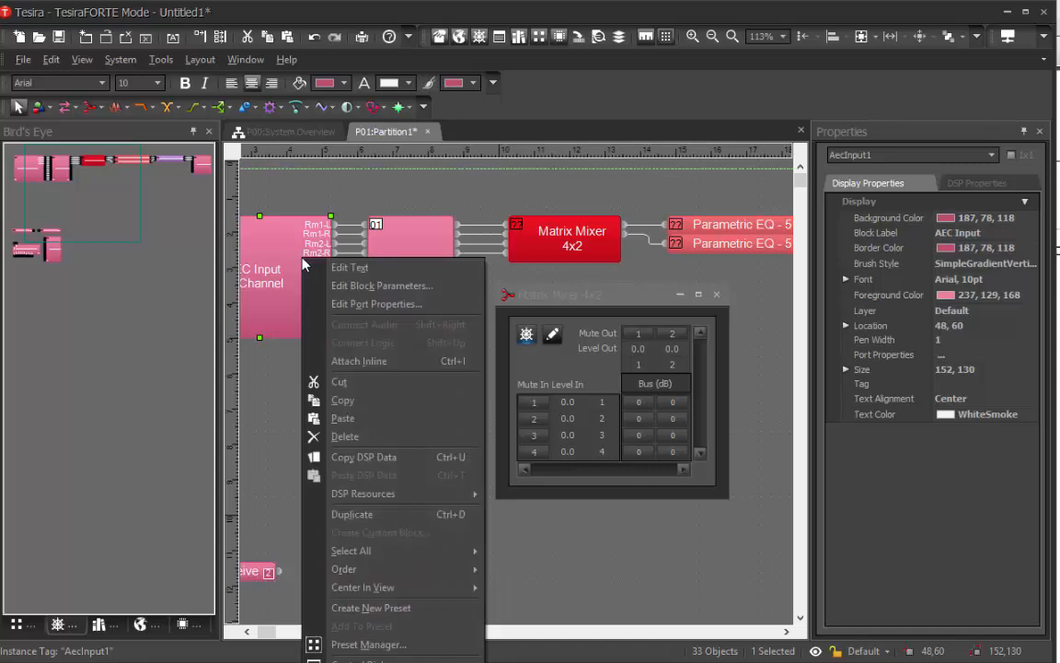
left_click(385, 313)
left_click(953, 295)
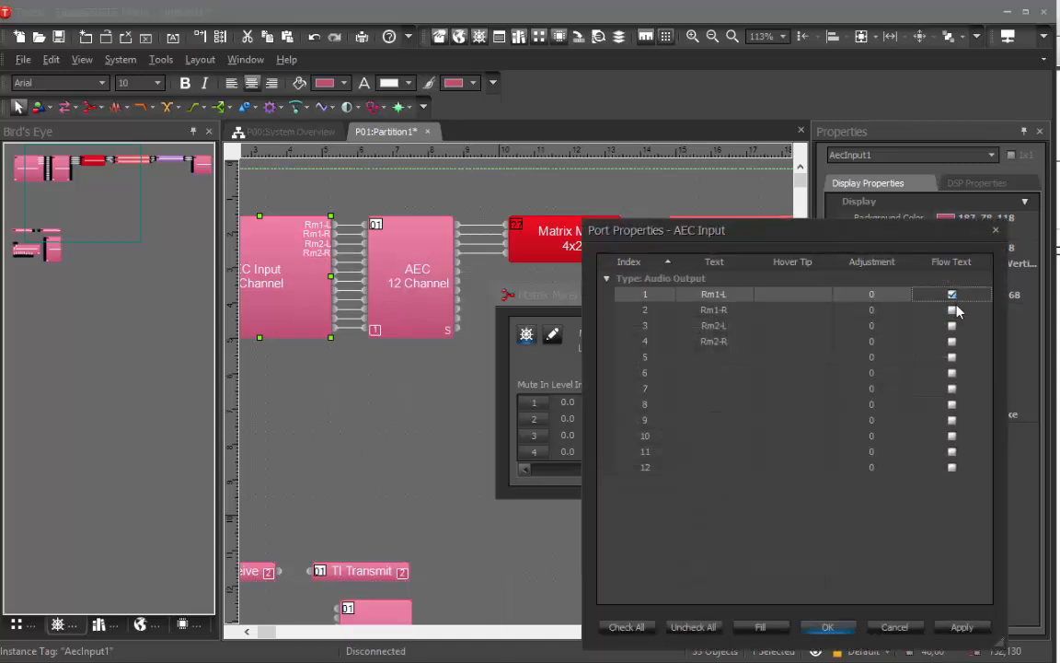
left_click(952, 310)
left_click(952, 325)
left_click(952, 341)
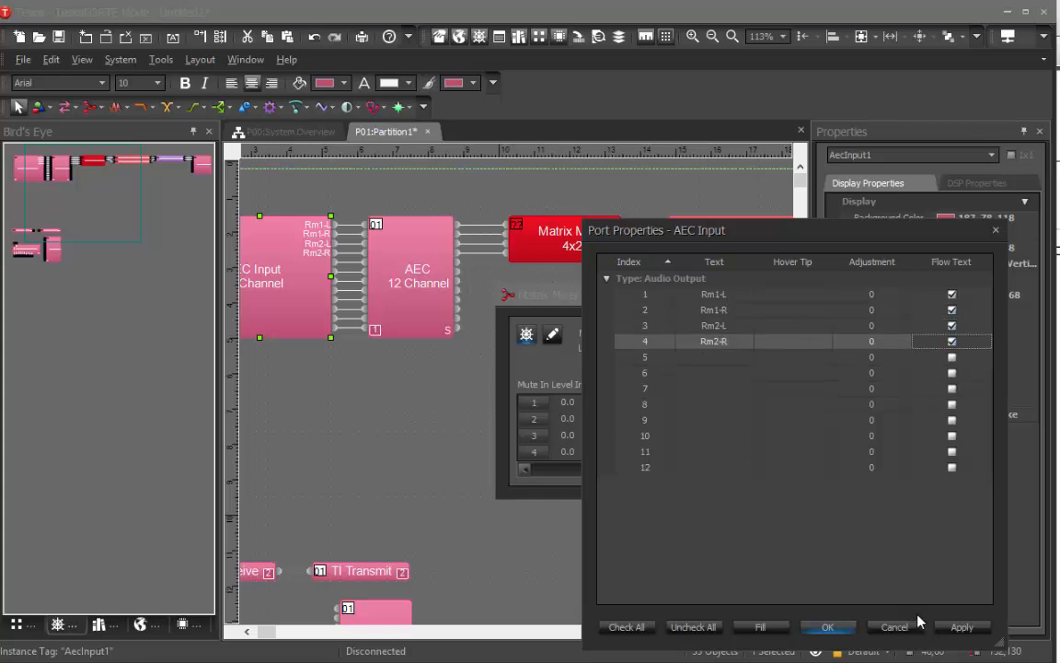
left_click(960, 626)
left_click(825, 630)
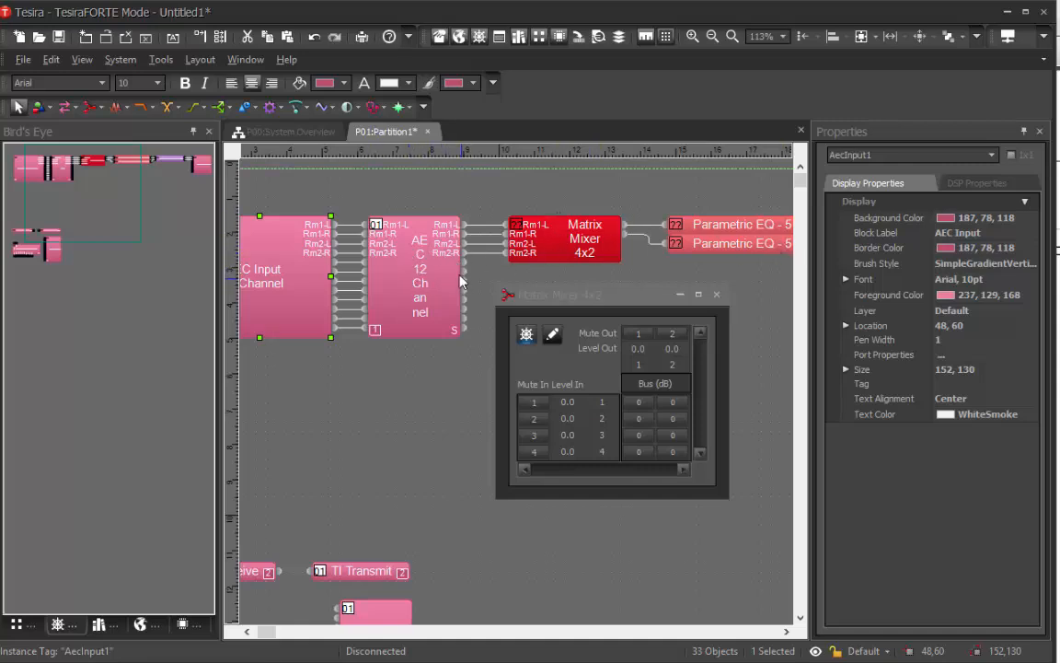
Close and reopen the Matrix Mixer's control dialog to check its input labels
left_click(545, 258)
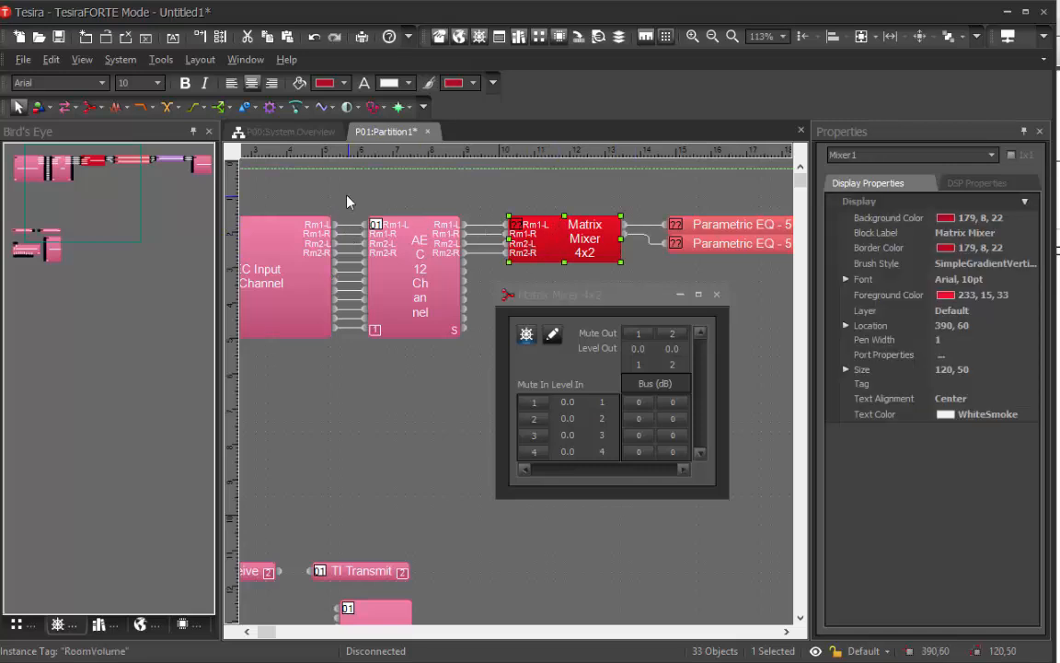
left_click_drag(608, 306, 601, 329)
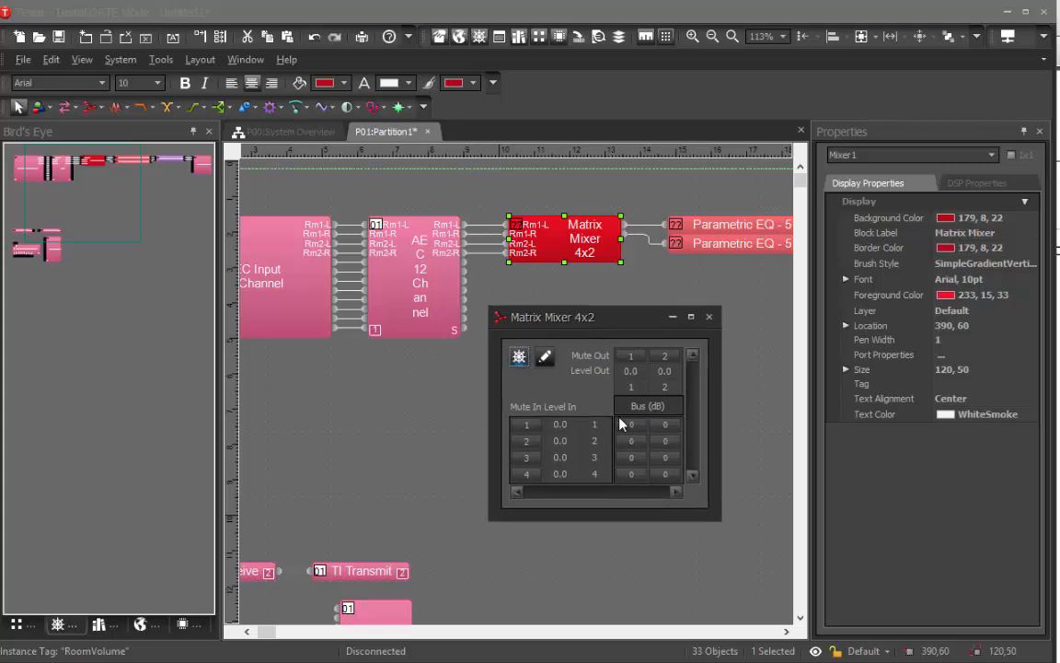
left_click(711, 316)
double_click(589, 241)
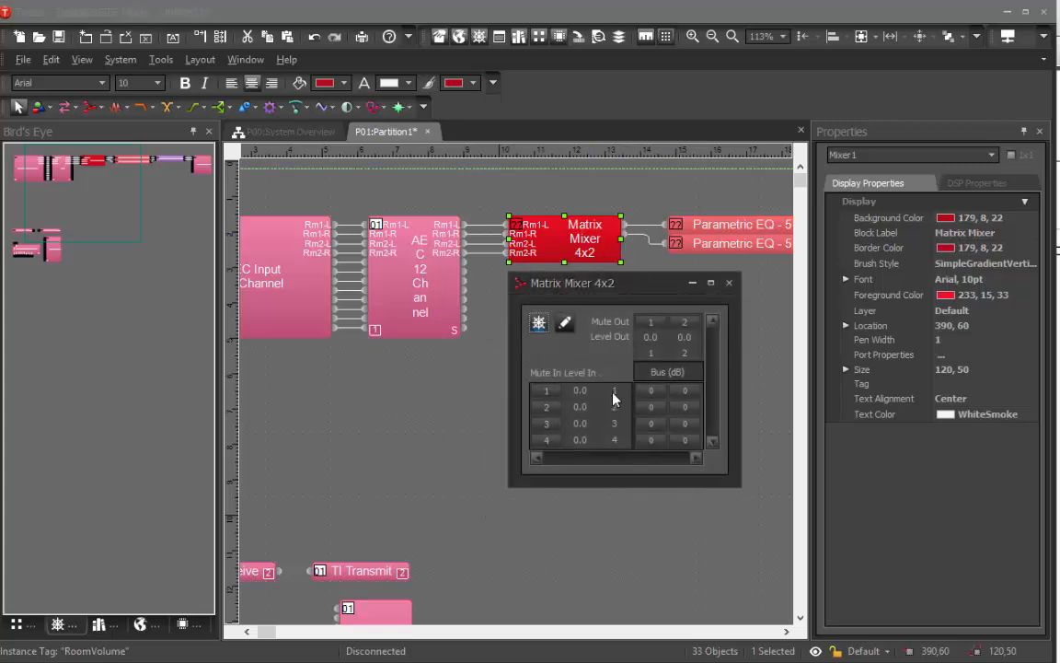
Examine the Matrix Mixer's DSP properties for input channels 1 to 4, ending back on input 1
left_click(973, 184)
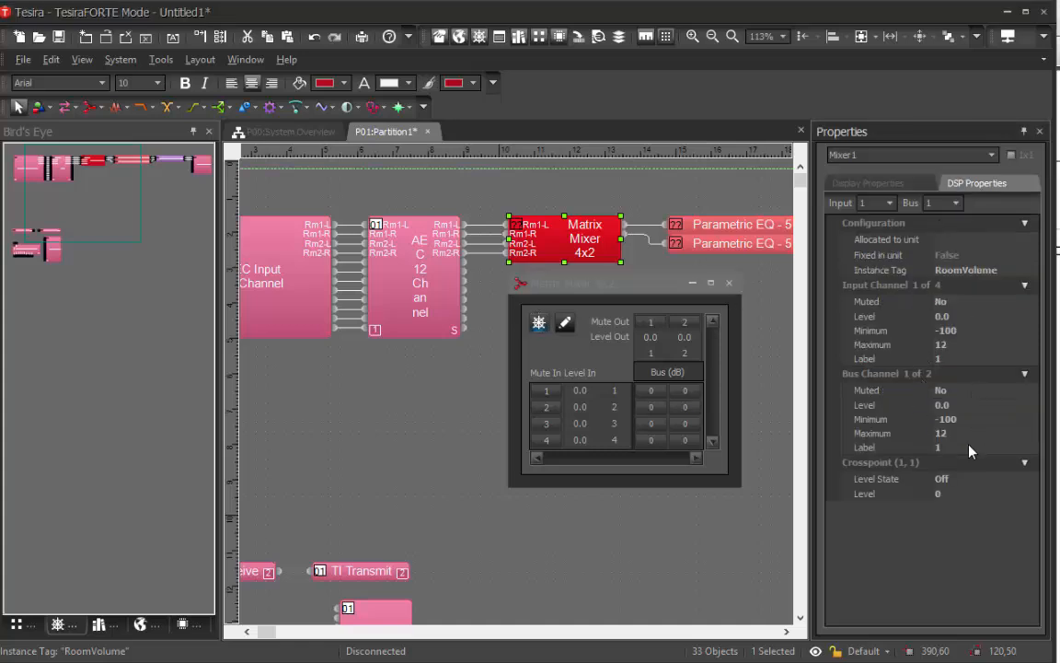
left_click(1022, 375)
left_click(1020, 376)
left_click(889, 203)
left_click(887, 231)
left_click(889, 202)
left_click(884, 245)
left_click(890, 203)
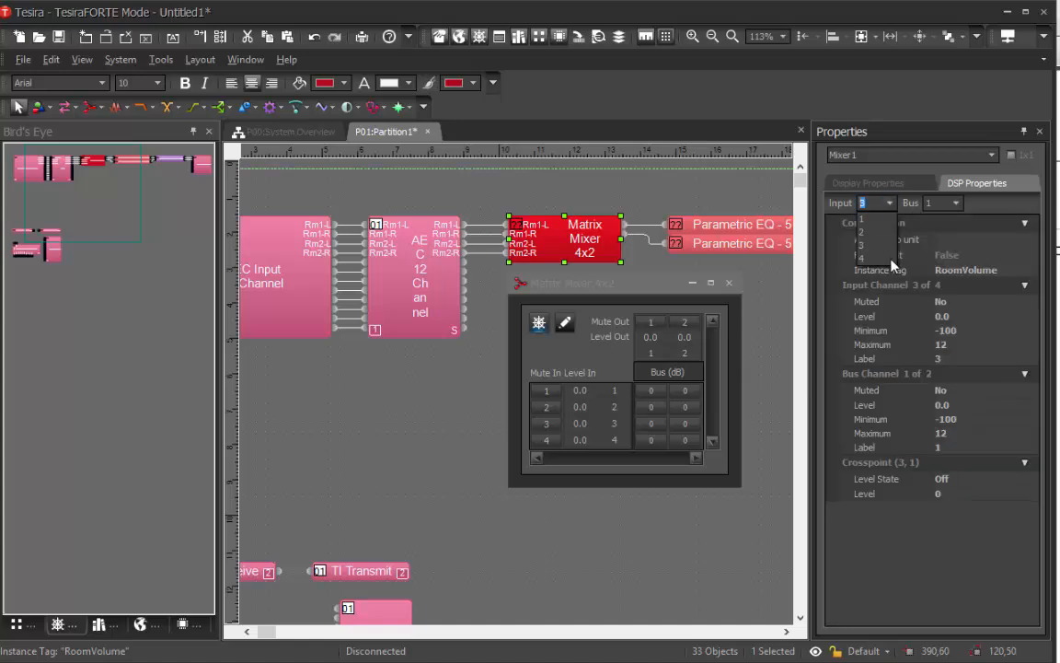
left_click(885, 257)
left_click(882, 204)
left_click(873, 218)
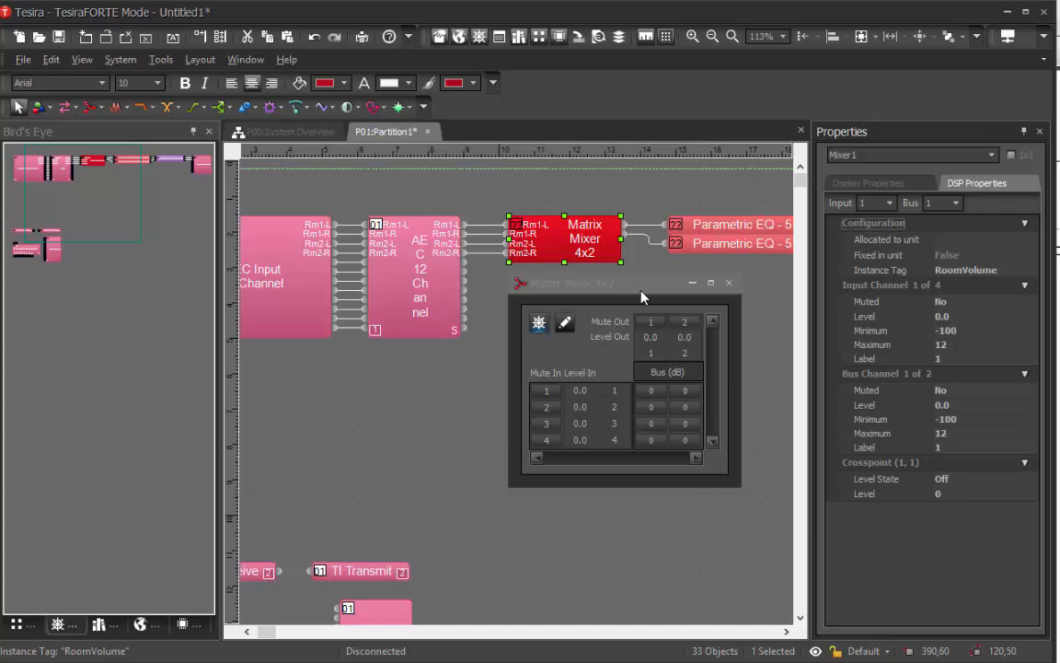
Create a new preset named "Seperate" in the preset list
left_click(98, 626)
left_click(153, 629)
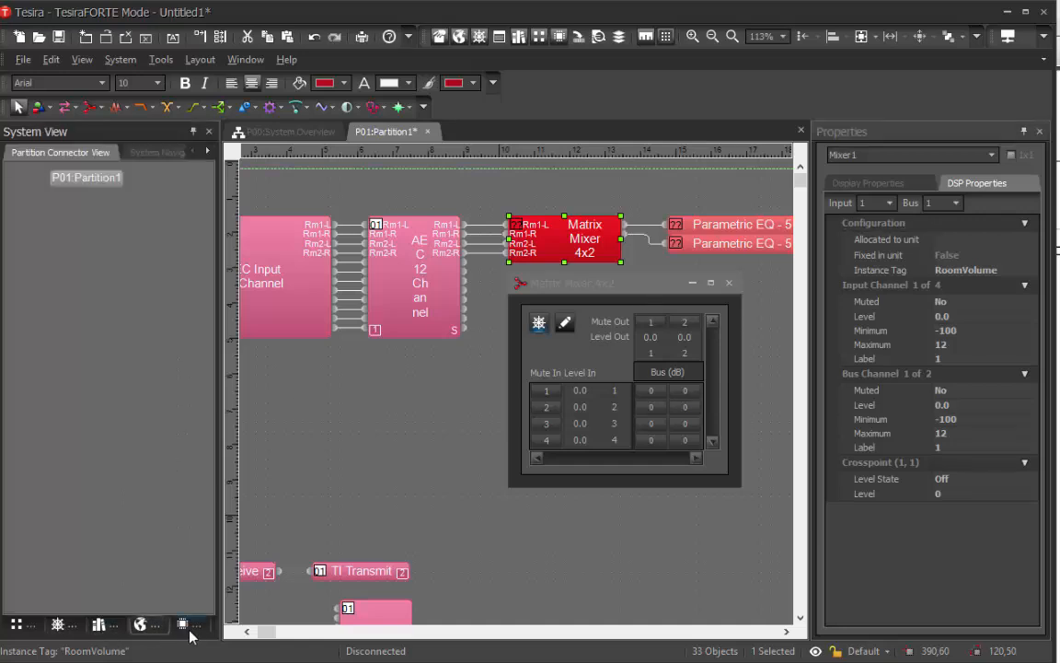
left_click(185, 628)
left_click(20, 627)
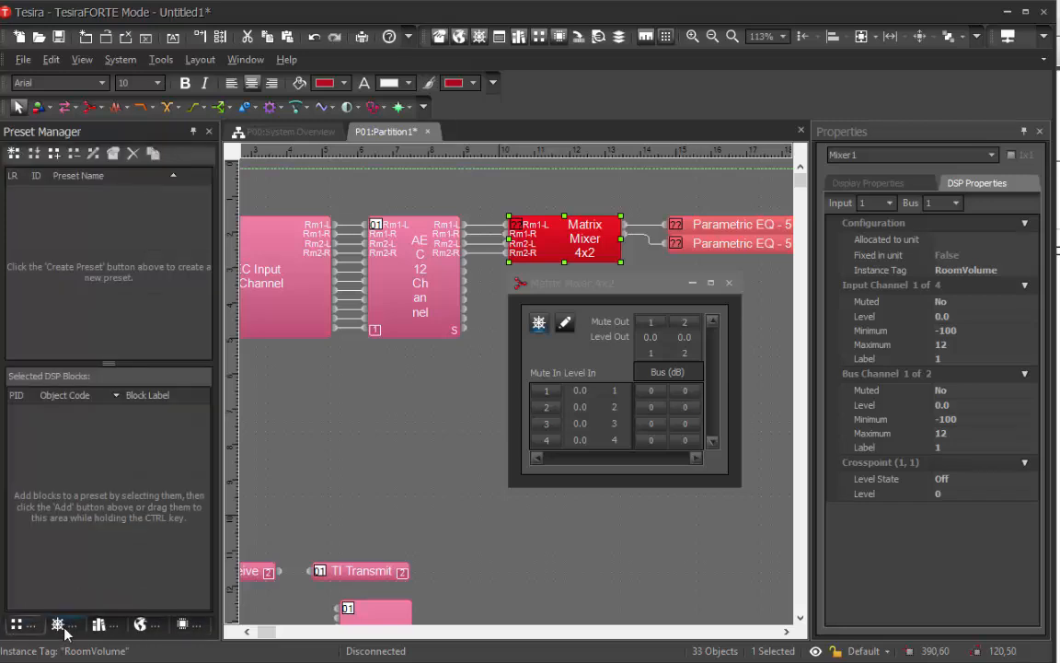
left_click(14, 155)
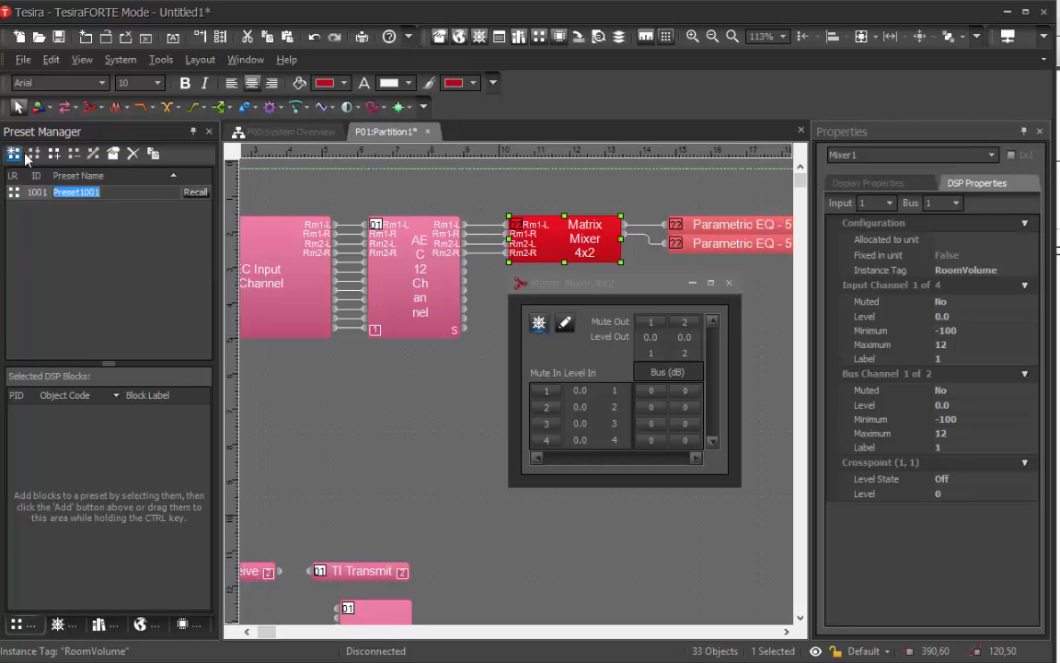
type("Seperate")
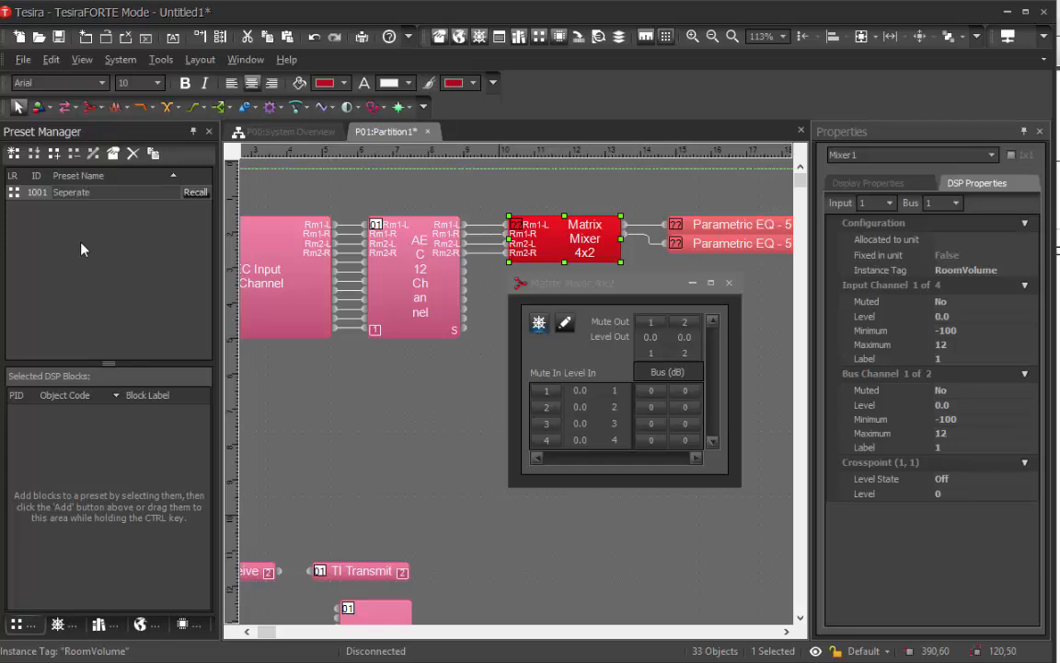
Create a second preset named "Combine" and select the "Seperate" preset again
left_click(14, 153)
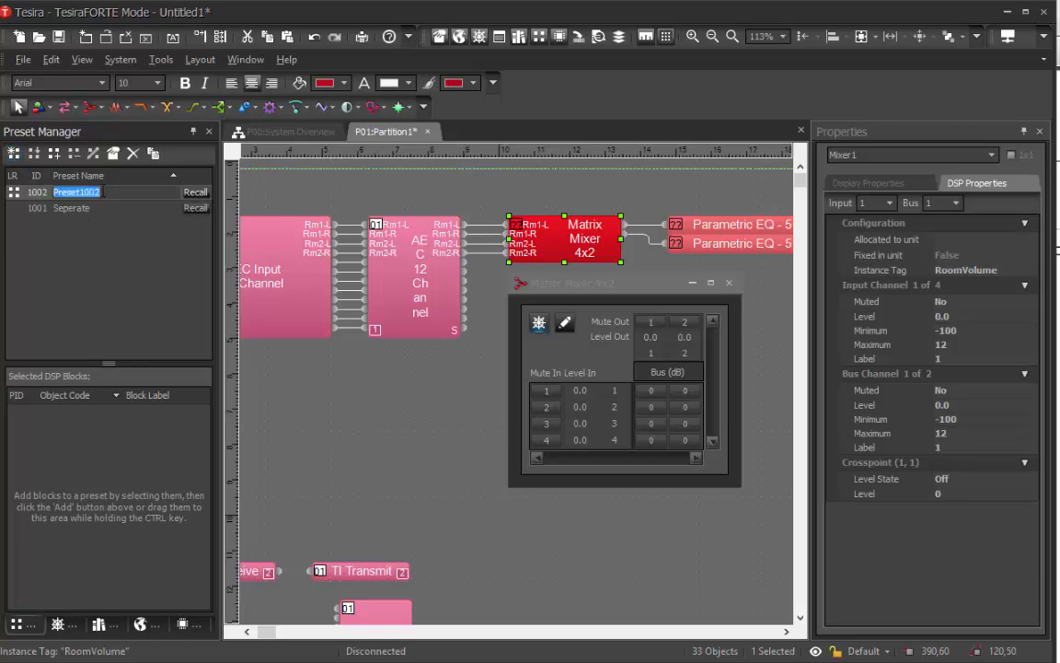
type("Combine")
key("Return")
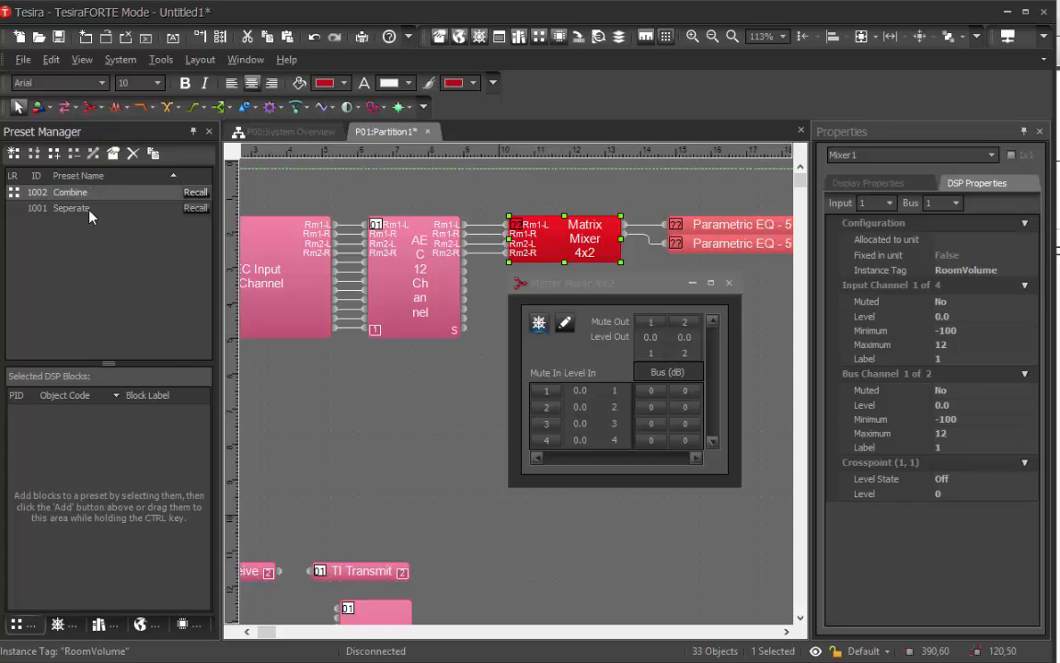
left_click(90, 216)
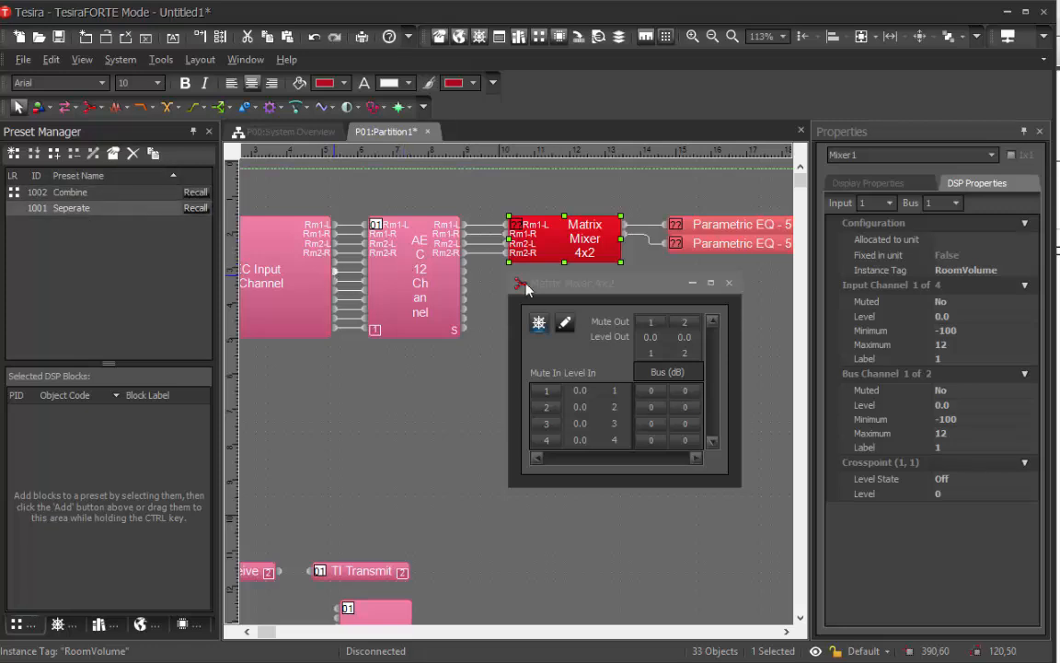
Close the Matrix Mixer's control dialog and clear the block selection in the layout
left_click_drag(617, 294, 597, 324)
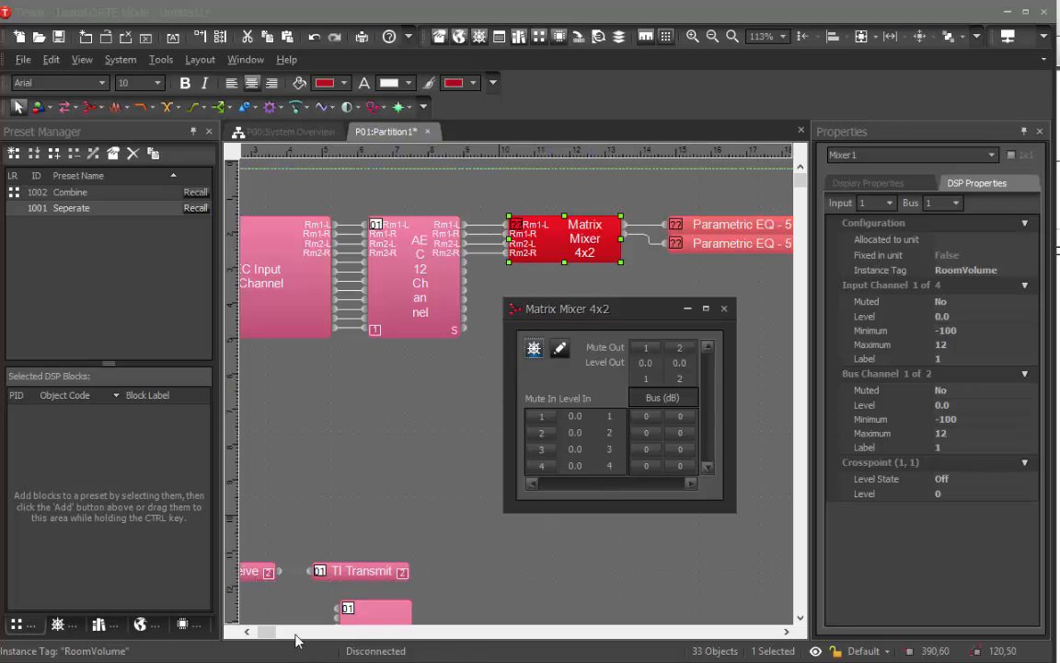
left_click(262, 633)
left_click_drag(261, 630, 254, 630)
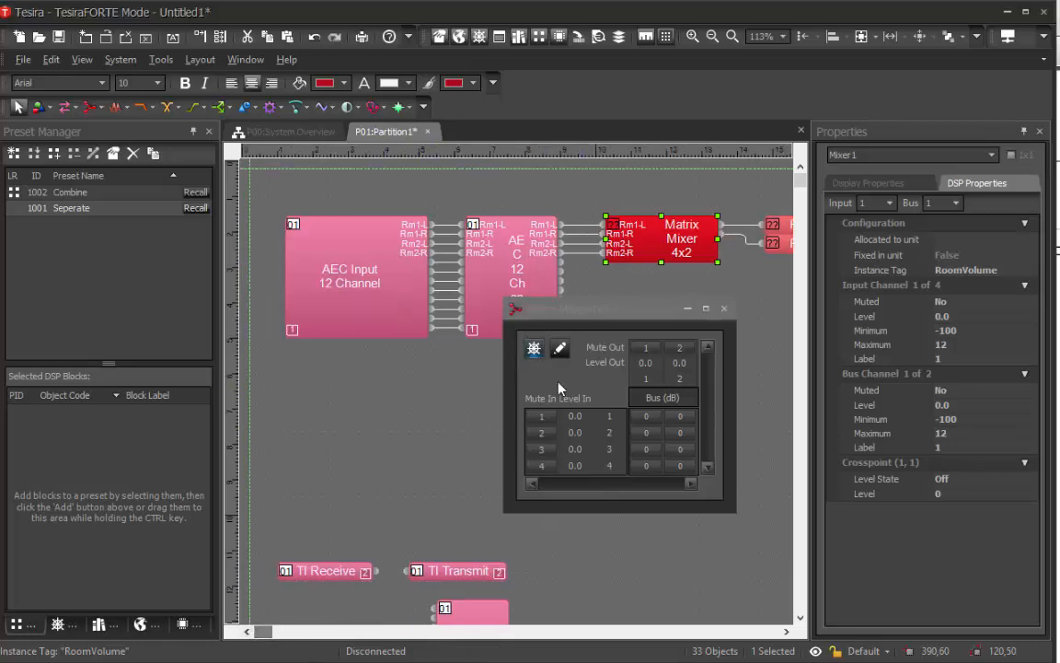
left_click(725, 310)
left_click(637, 404)
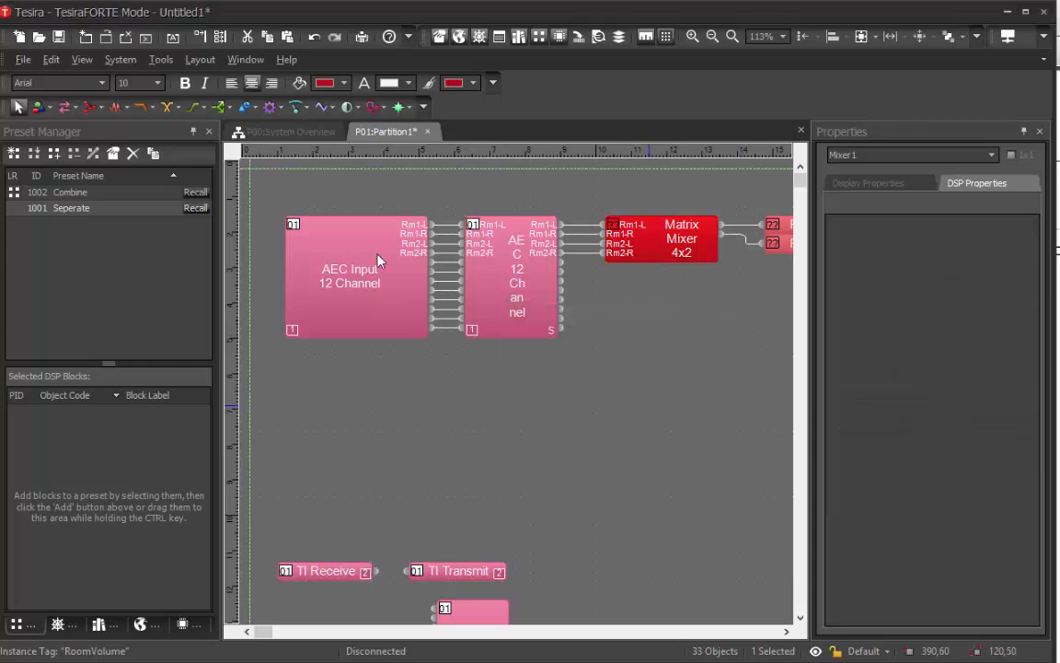
Add a 4-channel peak Audio Meter in the empty area below the AEC block
left_click(297, 108)
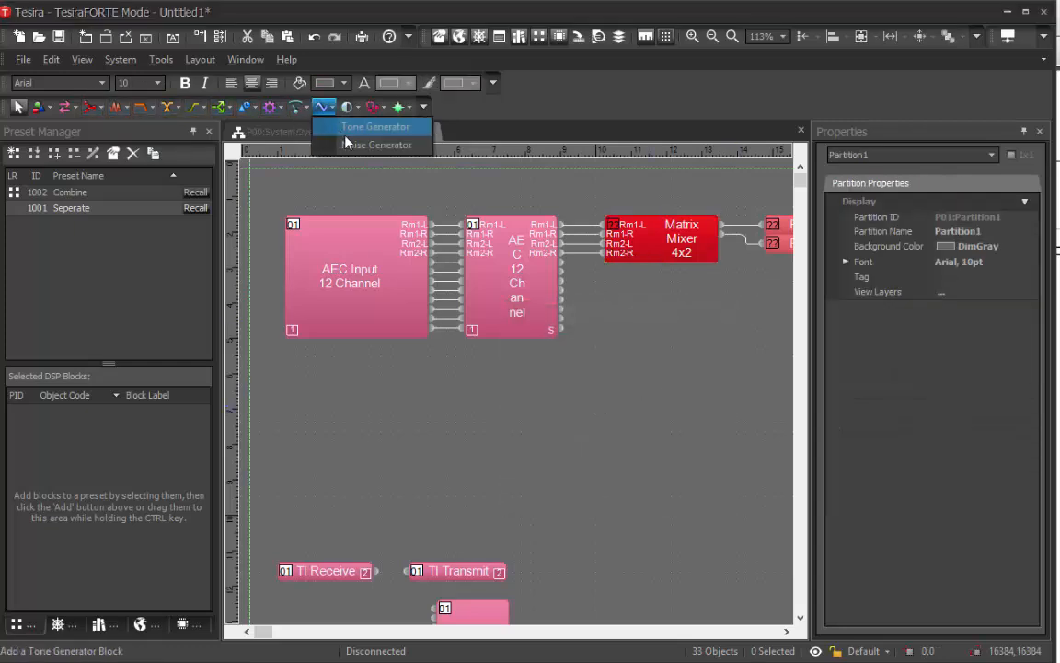
left_click(342, 144)
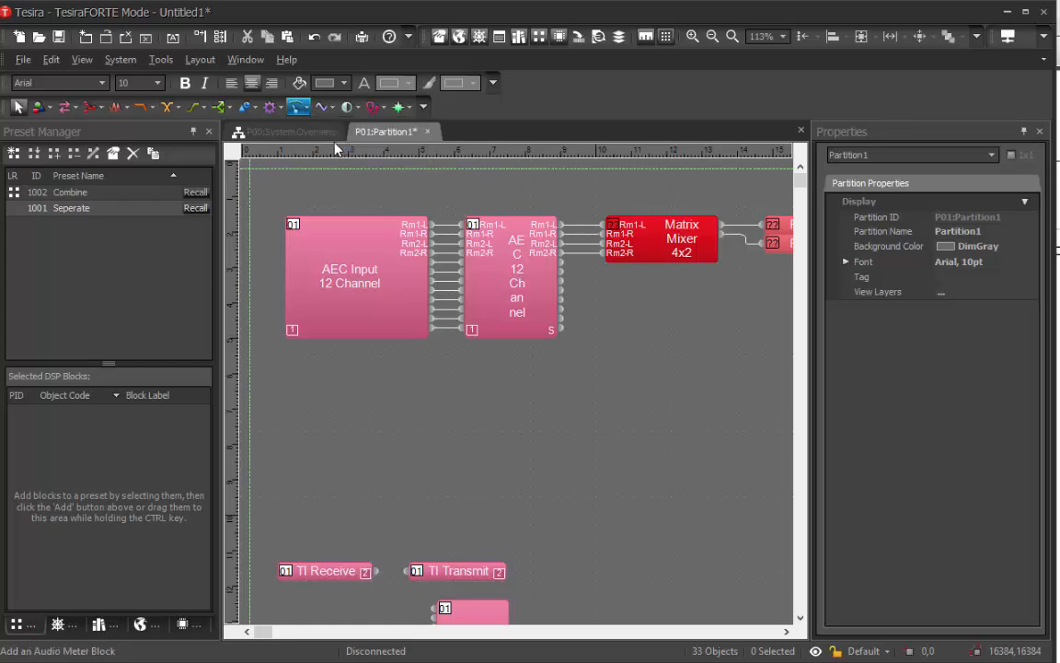
left_click(481, 396)
left_click(629, 462)
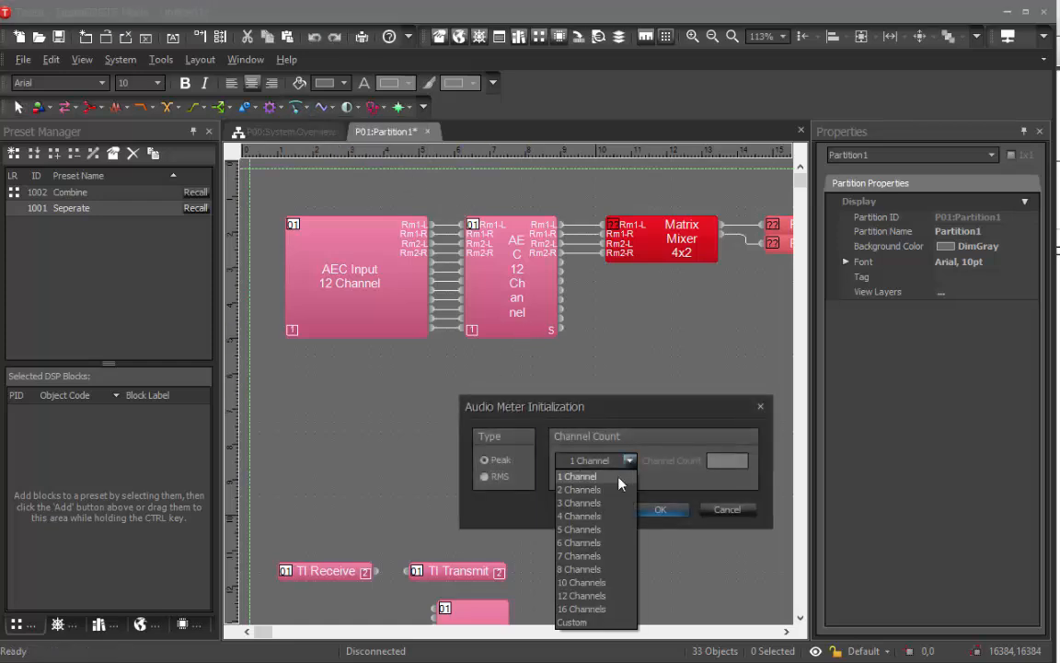
left_click(599, 519)
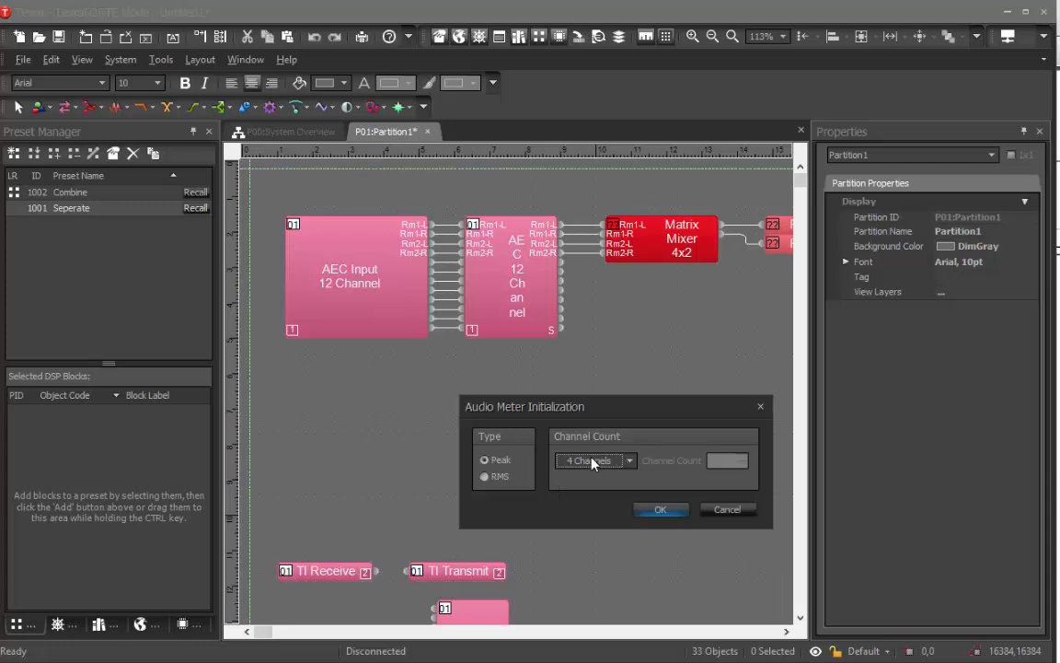
left_click(660, 510)
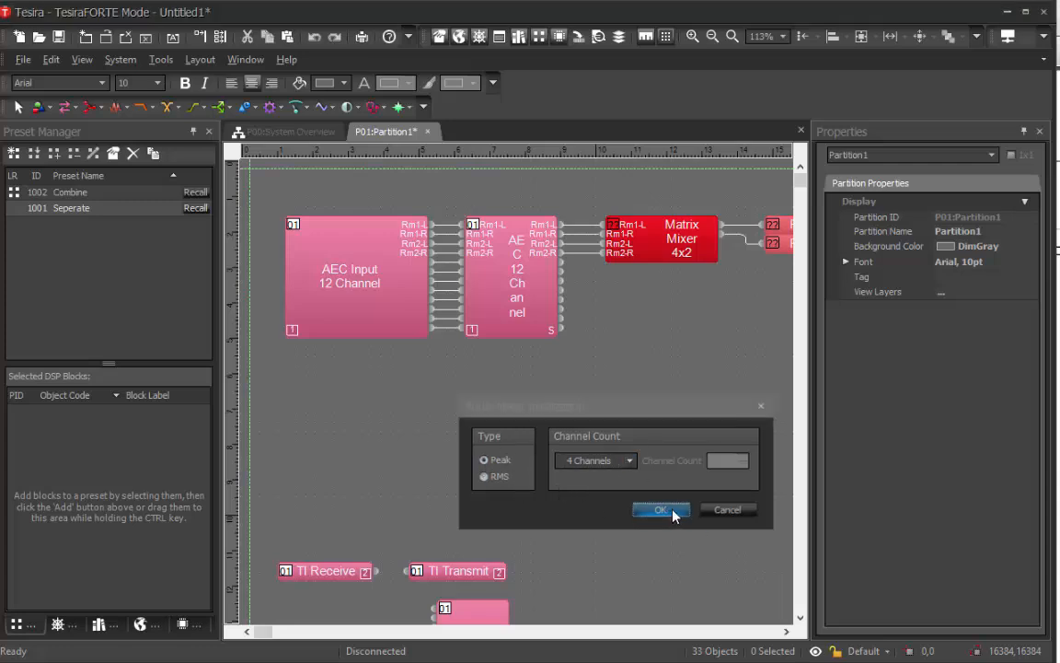
left_click(436, 384)
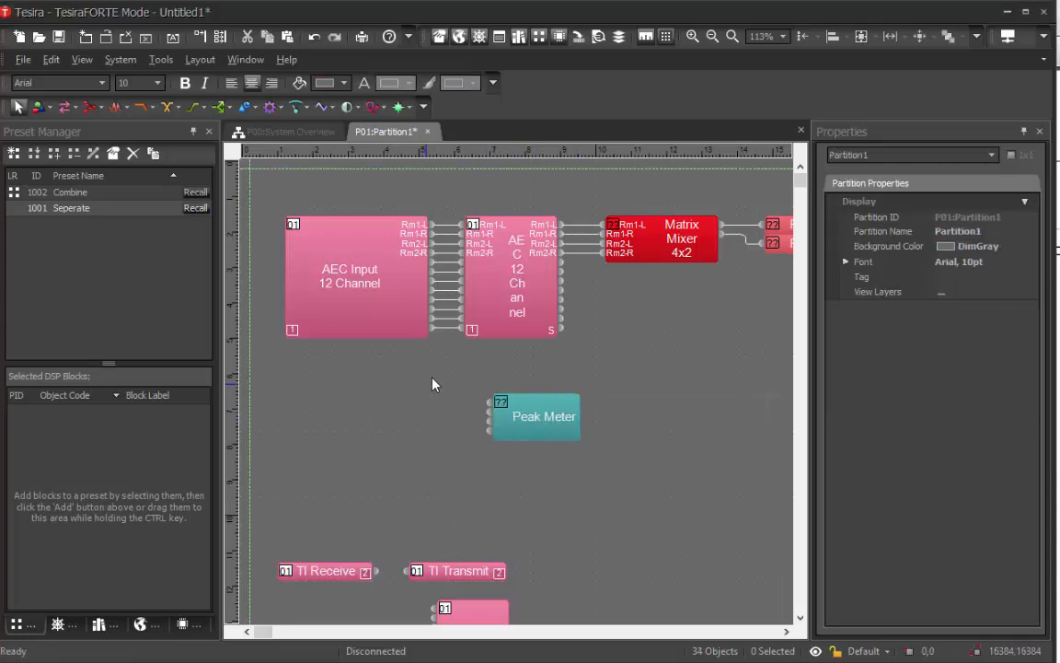
Wire the peak meter's four inputs to AEC Input outputs Rm1-L to Rm2-R and shift the AEC block slightly toward the Matrix Mixer
left_click_drag(489, 409, 437, 230)
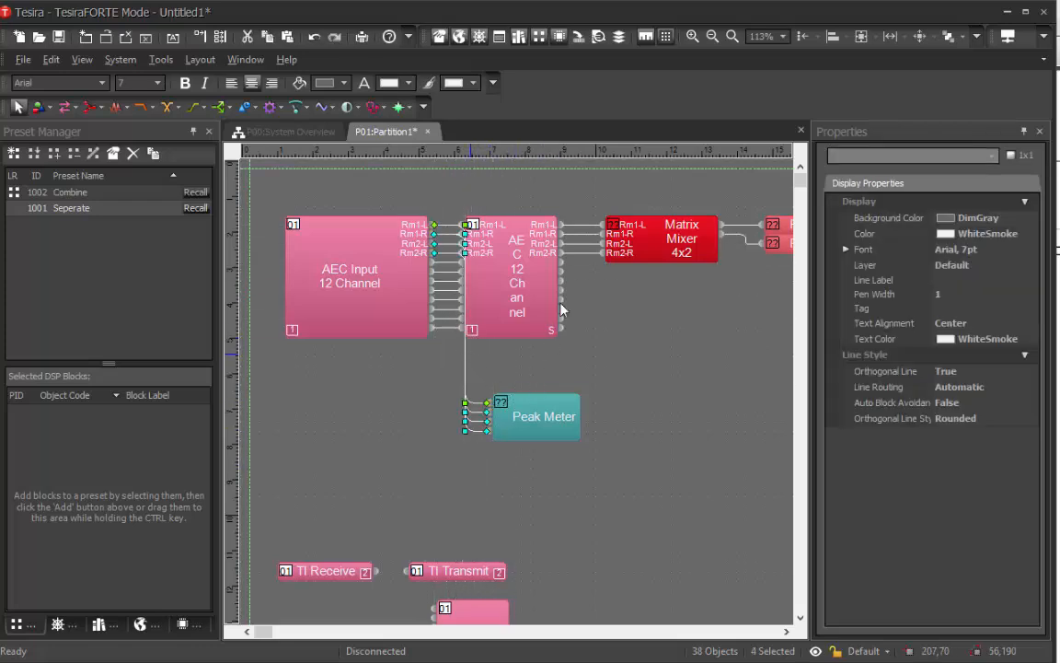
left_click(560, 344)
left_click_drag(529, 295, 546, 295)
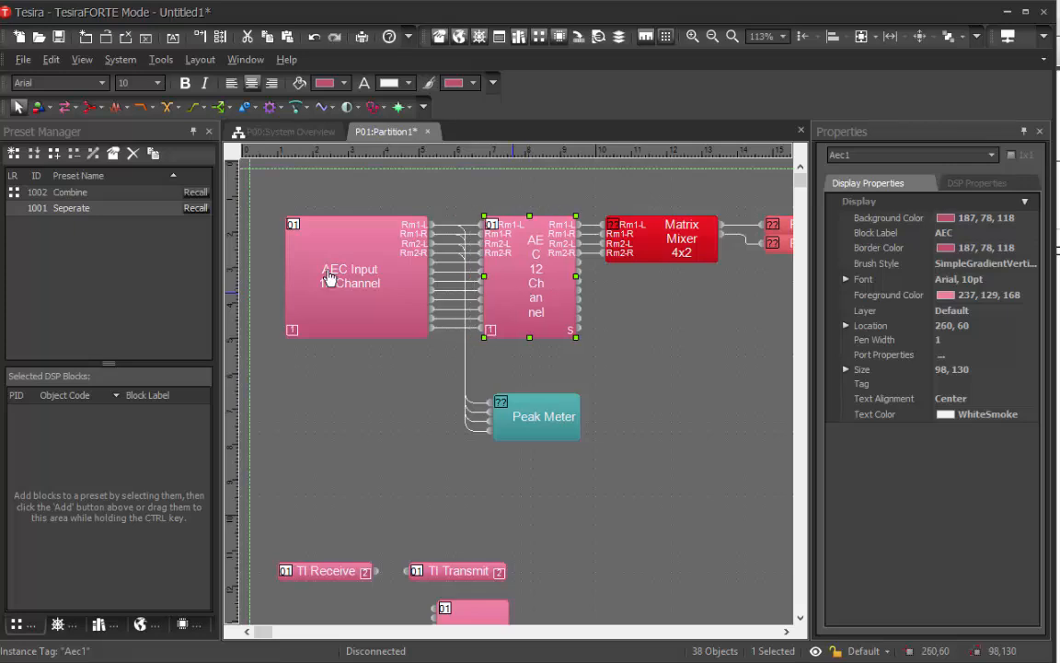
Add a 2-channel peak Audio Meter below the 8-channel Output block
left_click(57, 624)
left_click_drag(46, 150, 166, 162)
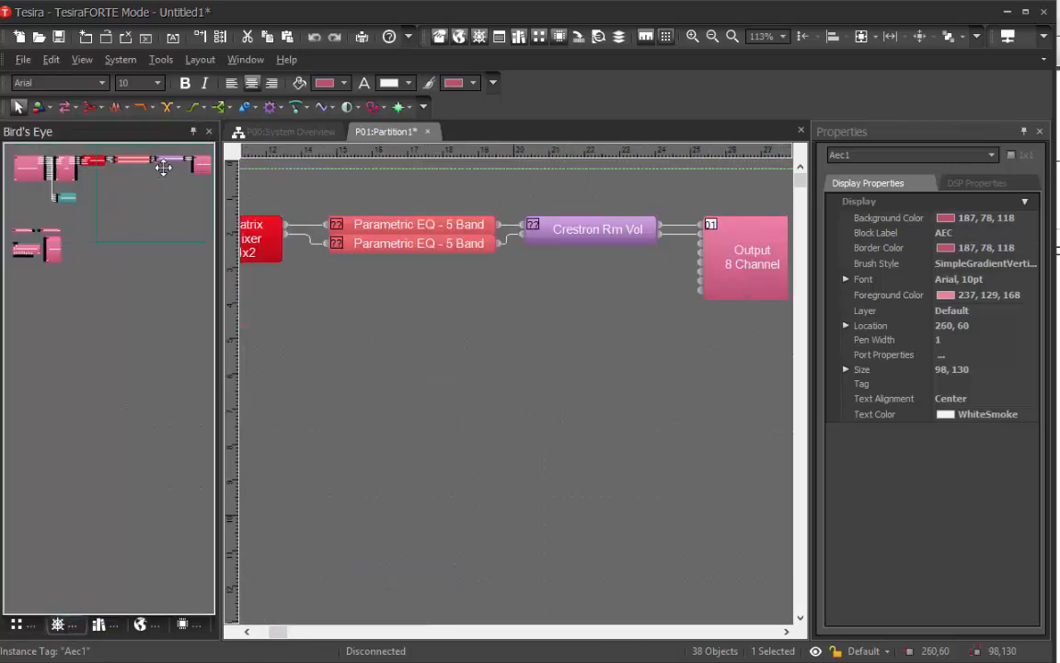
left_click(96, 109)
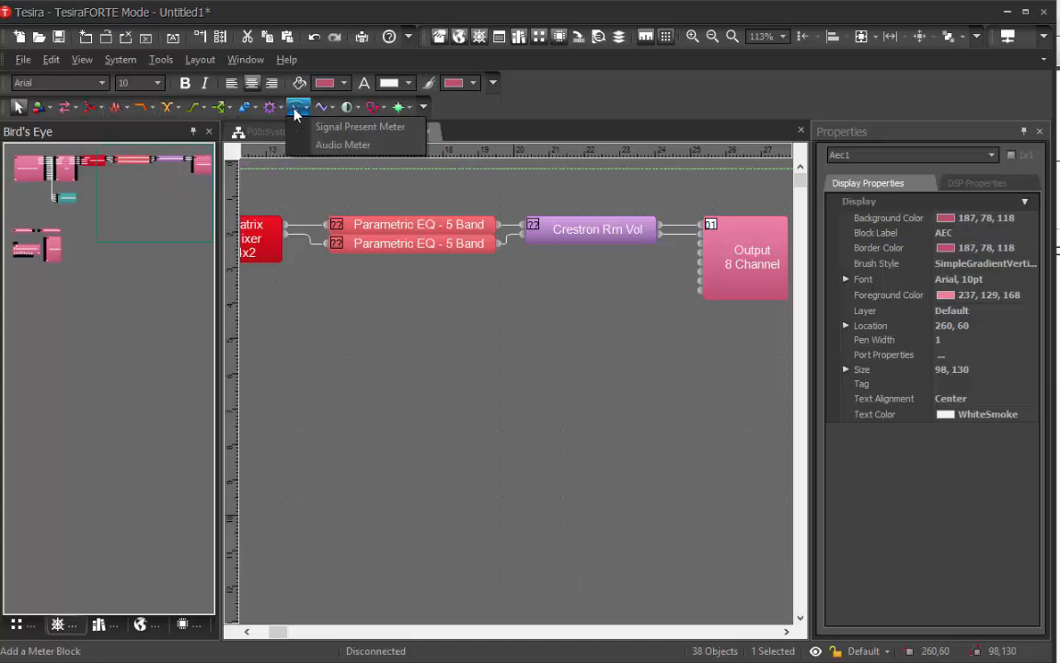
mouse_move(291, 117)
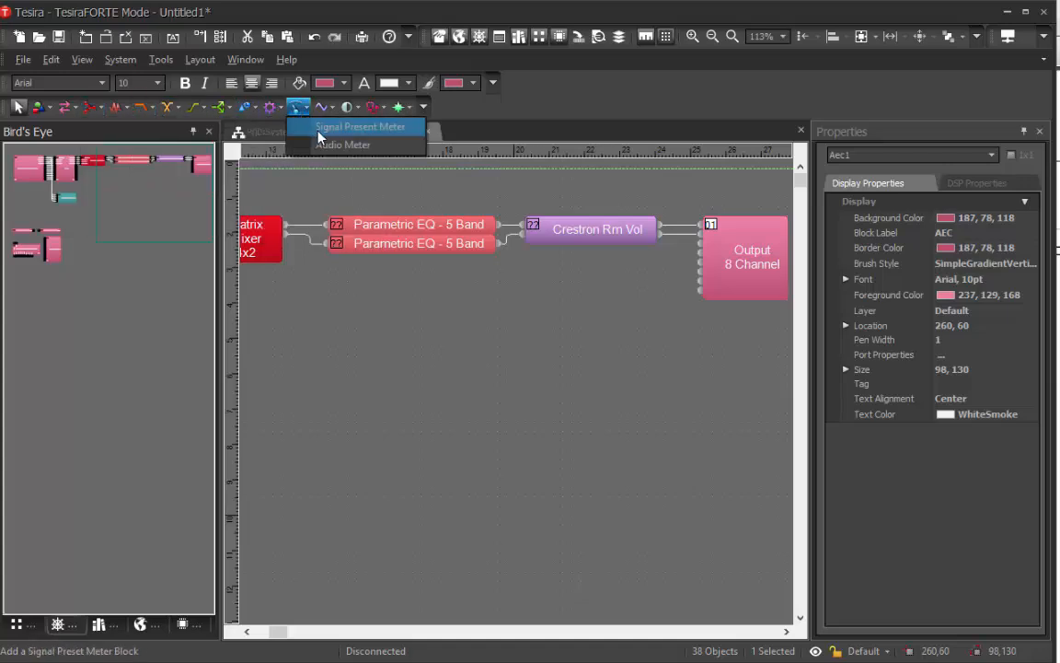
left_click(342, 143)
left_click(647, 367)
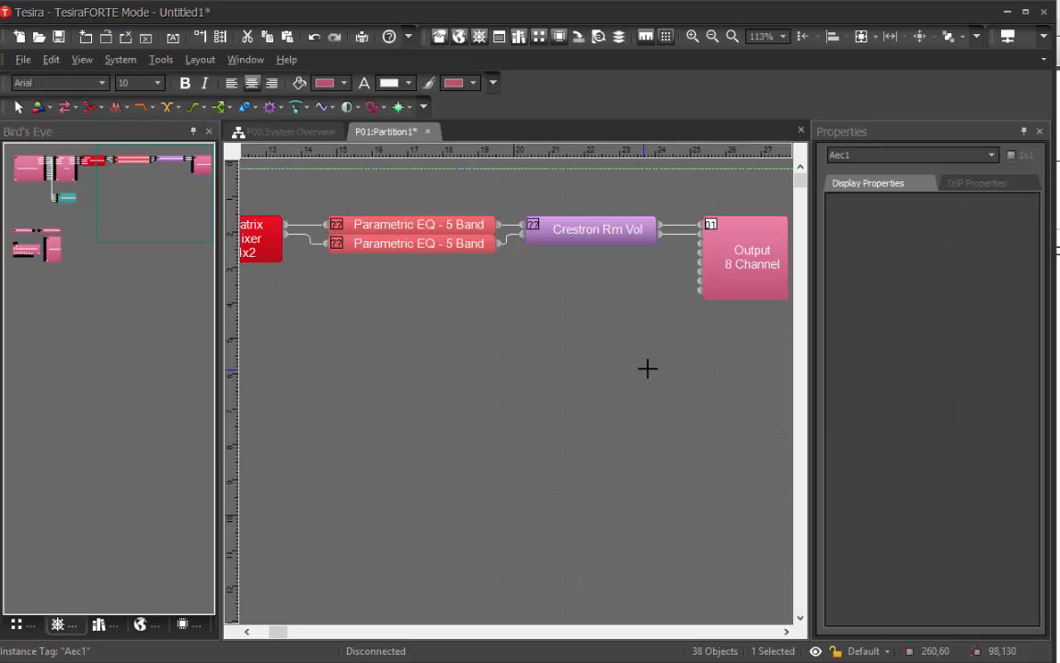
left_click(810, 434)
left_click(804, 444)
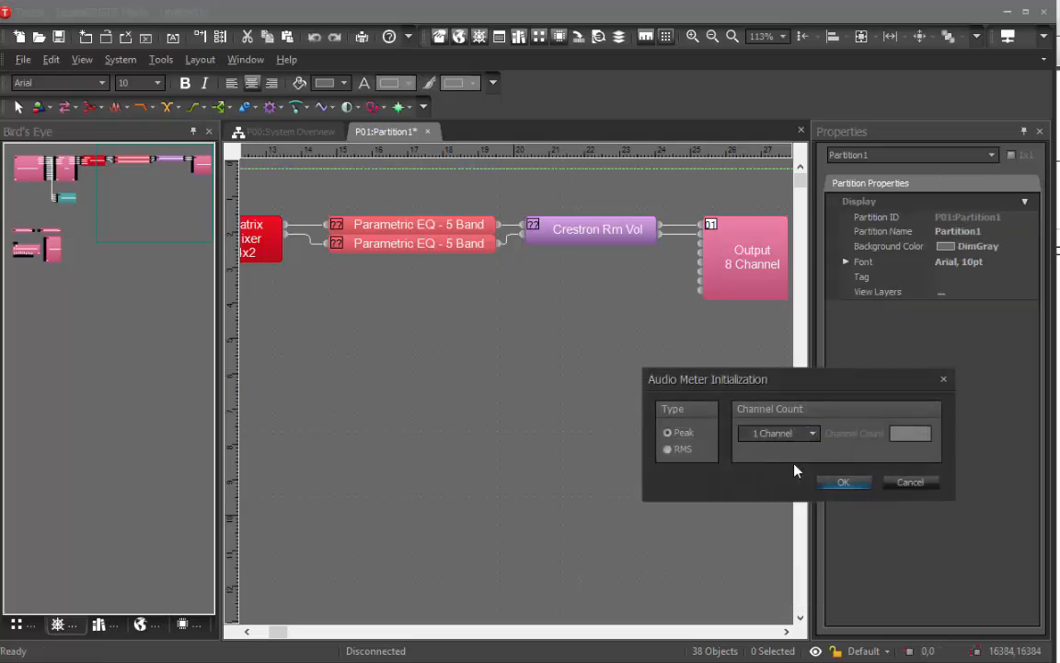
left_click(845, 482)
Wire the new 2-channel peak meter's inputs to both outputs of the Crestron Rm Vol block
left_click(697, 433)
left_click_drag(701, 382, 664, 228)
left_click(709, 408)
left_click(607, 318)
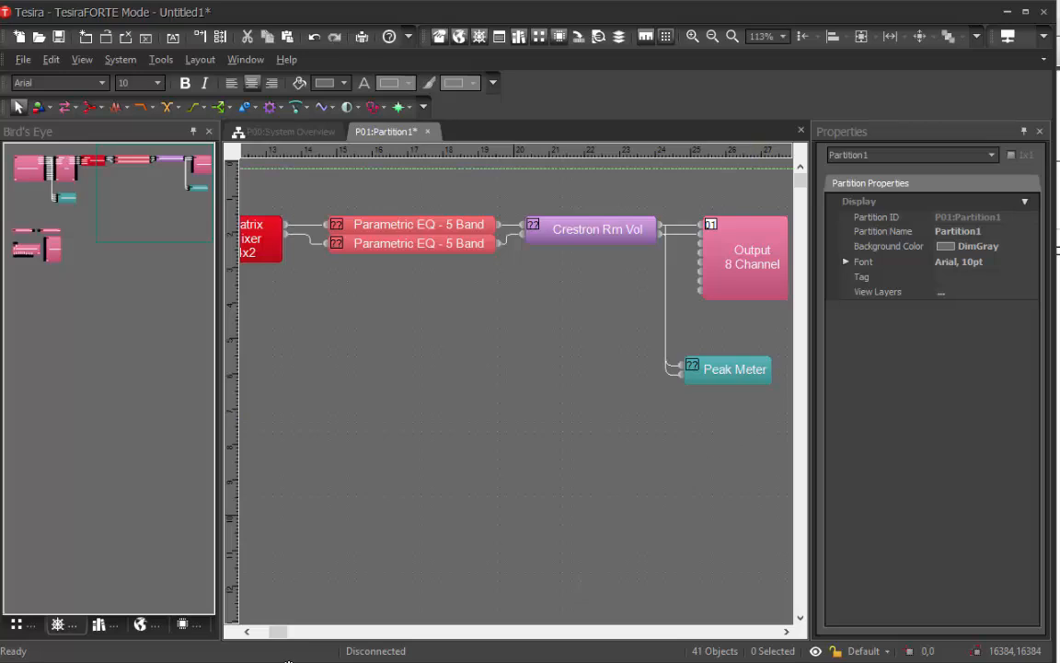
Return to the preset list and correct the name of the "Seperate" preset to "Separate"
left_click_drag(268, 631, 263, 642)
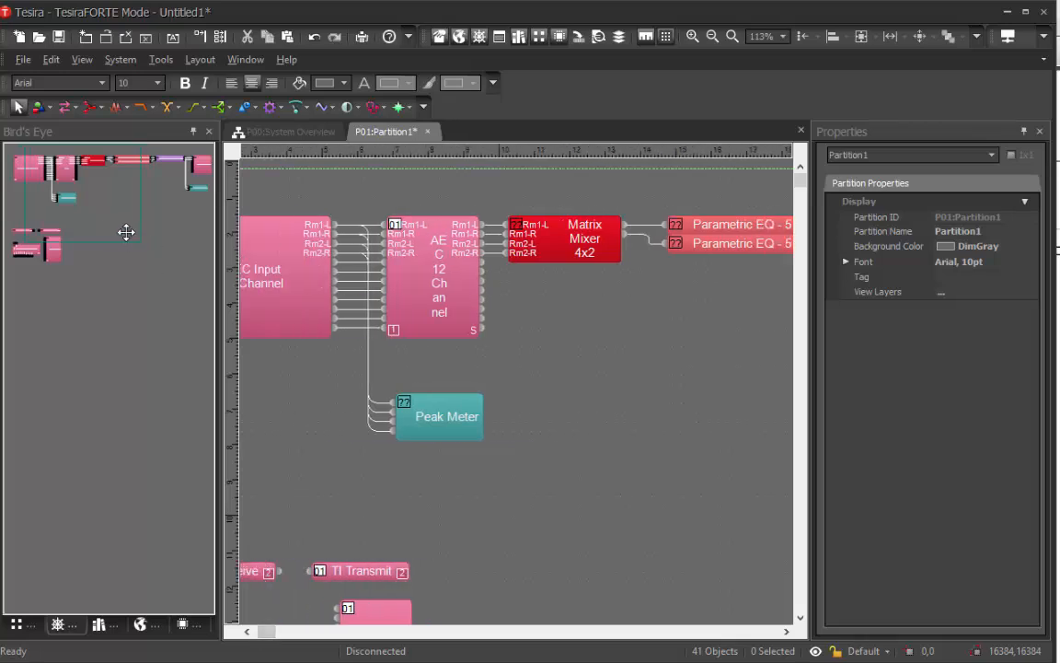
left_click_drag(125, 230, 116, 190)
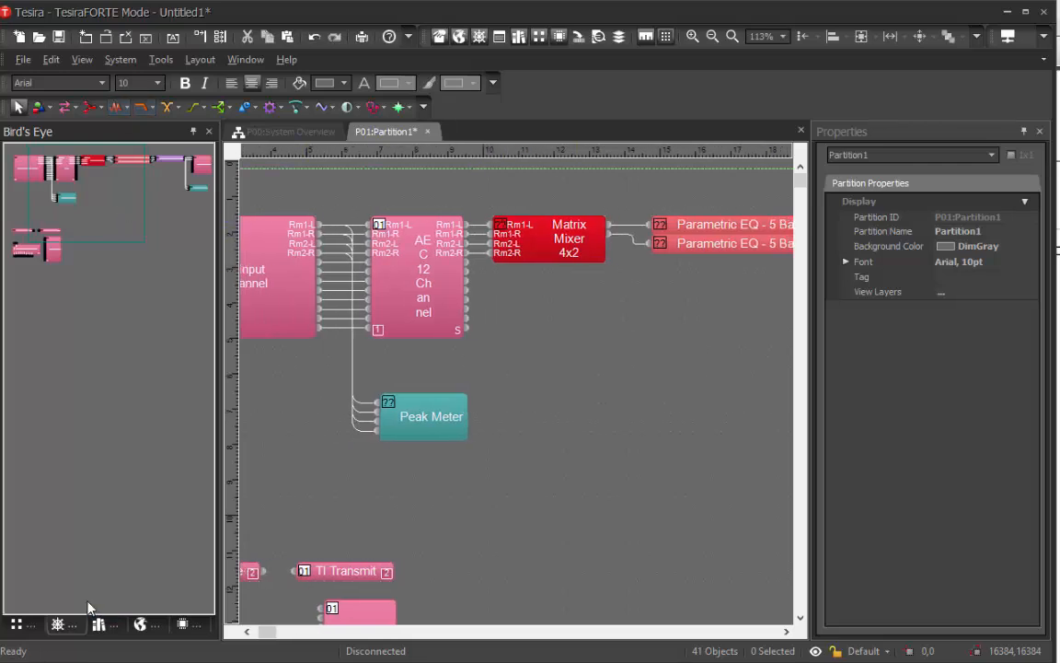
left_click(16, 624)
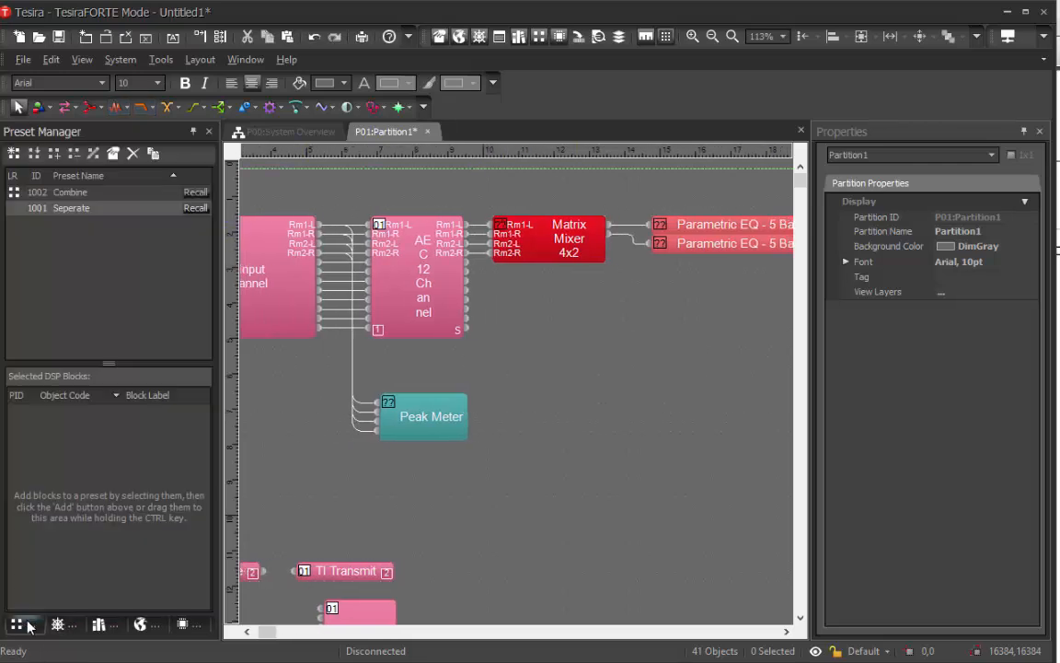
double_click(568, 246)
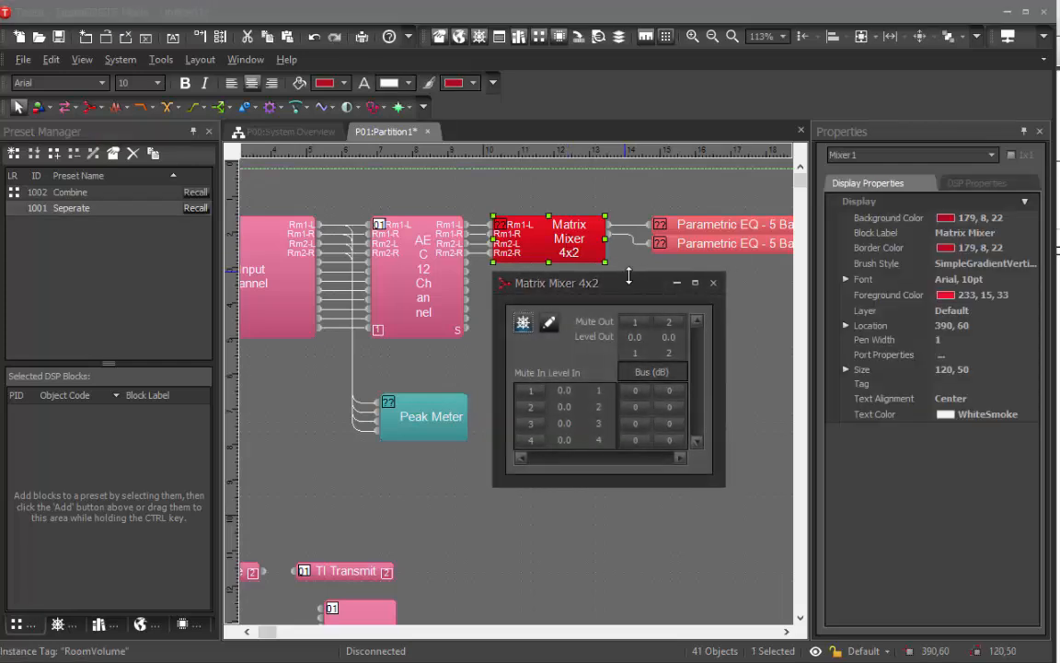
left_click(85, 213)
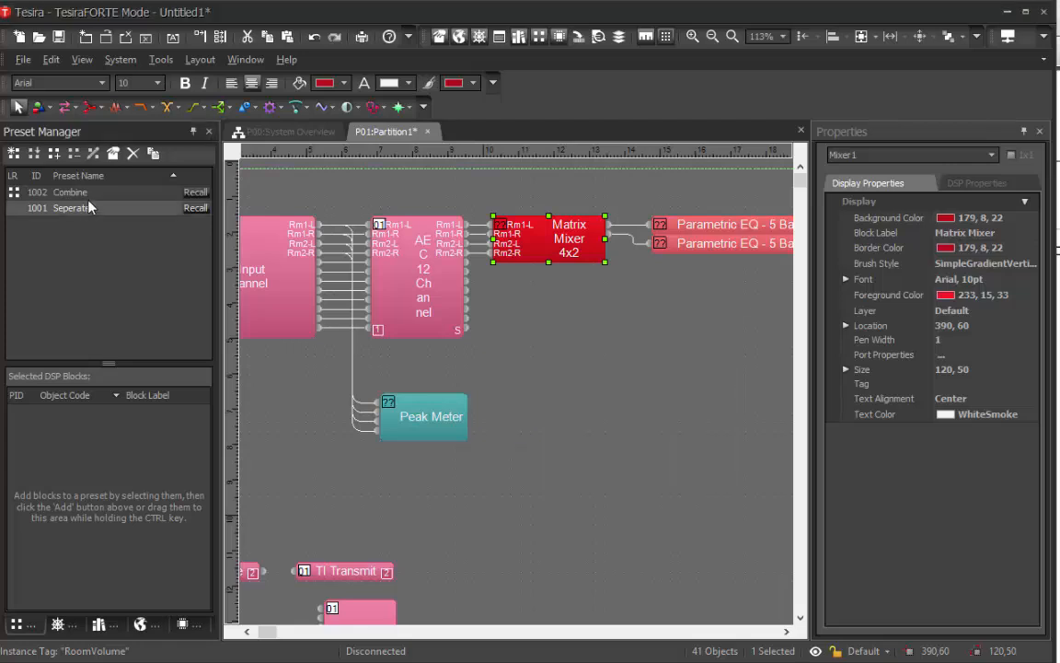
right_click(108, 208)
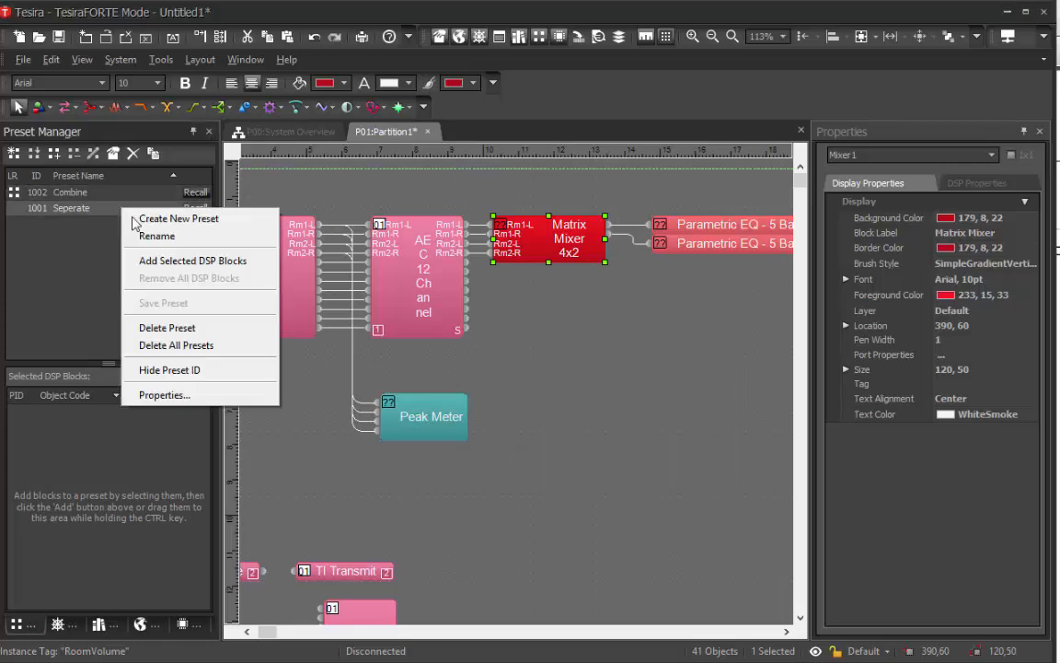
left_click(114, 235)
left_click(71, 208)
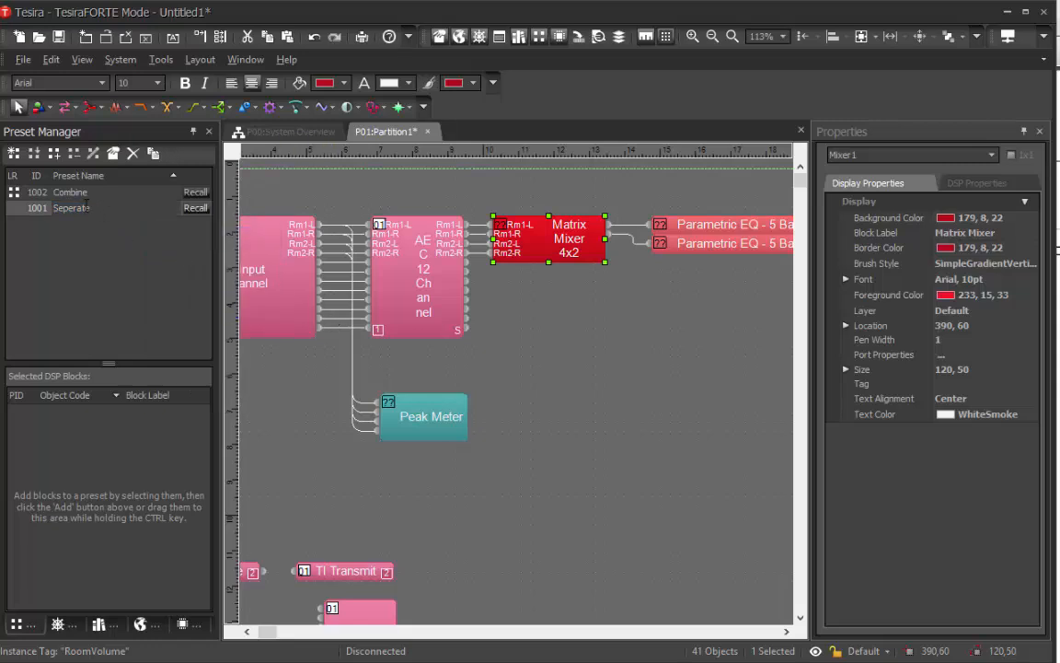
key("BackSpace")
type("a")
key("Return")
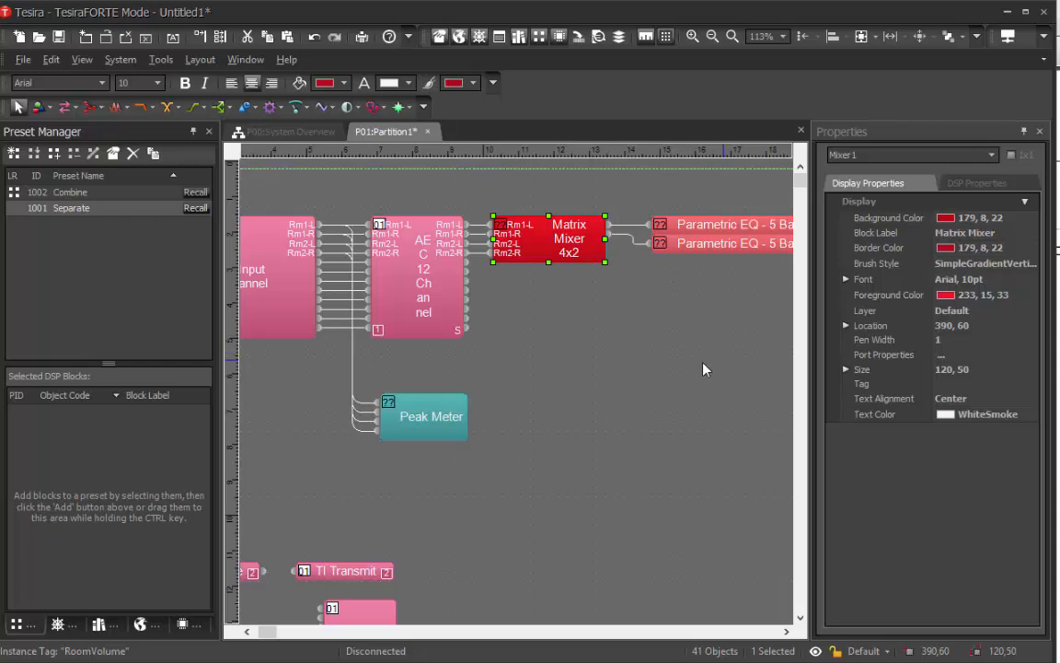
Enable the Matrix Mixer crosspoints from inputs 1 and 2 to bus 1 and inputs 3 and 4 to bus 2, and close its dialog
left_click(625, 333)
double_click(533, 261)
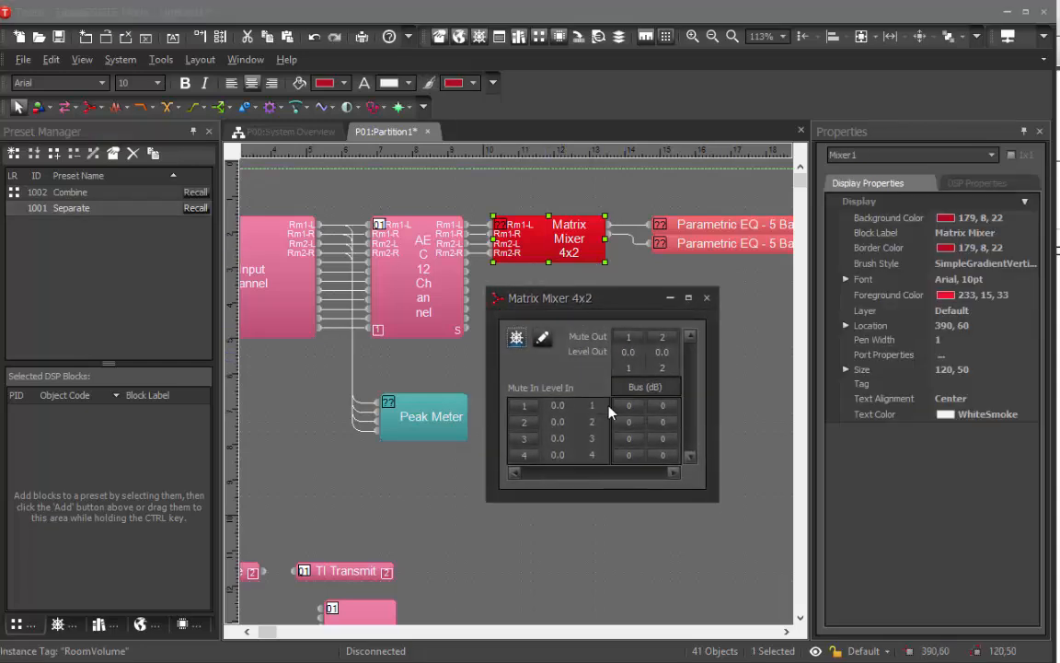
left_click(627, 408)
left_click(631, 424)
left_click(663, 439)
left_click(664, 455)
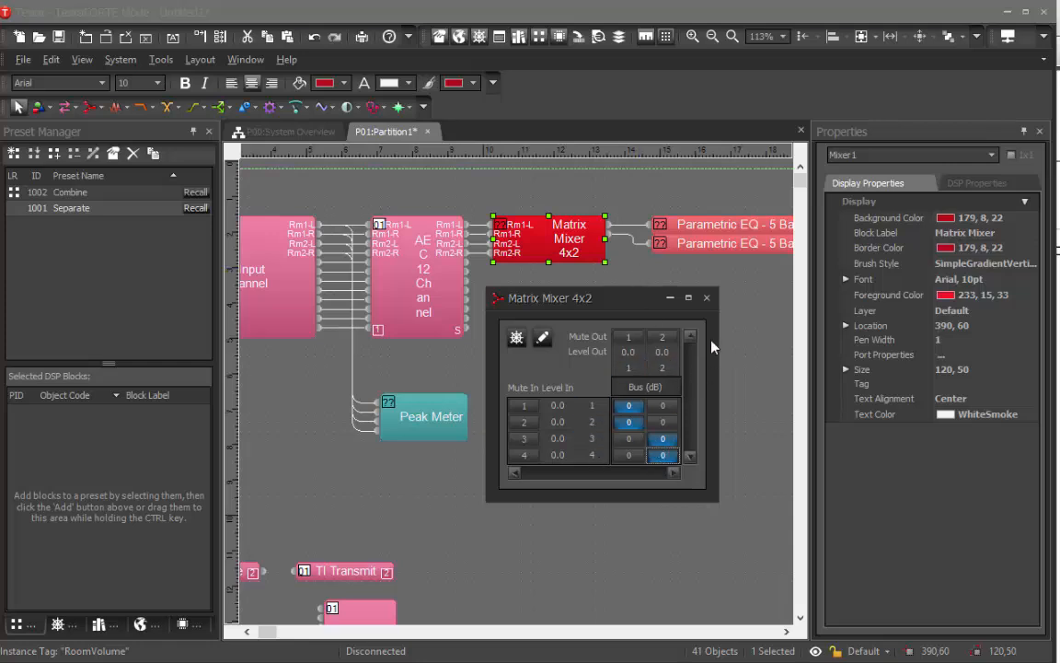
left_click(706, 298)
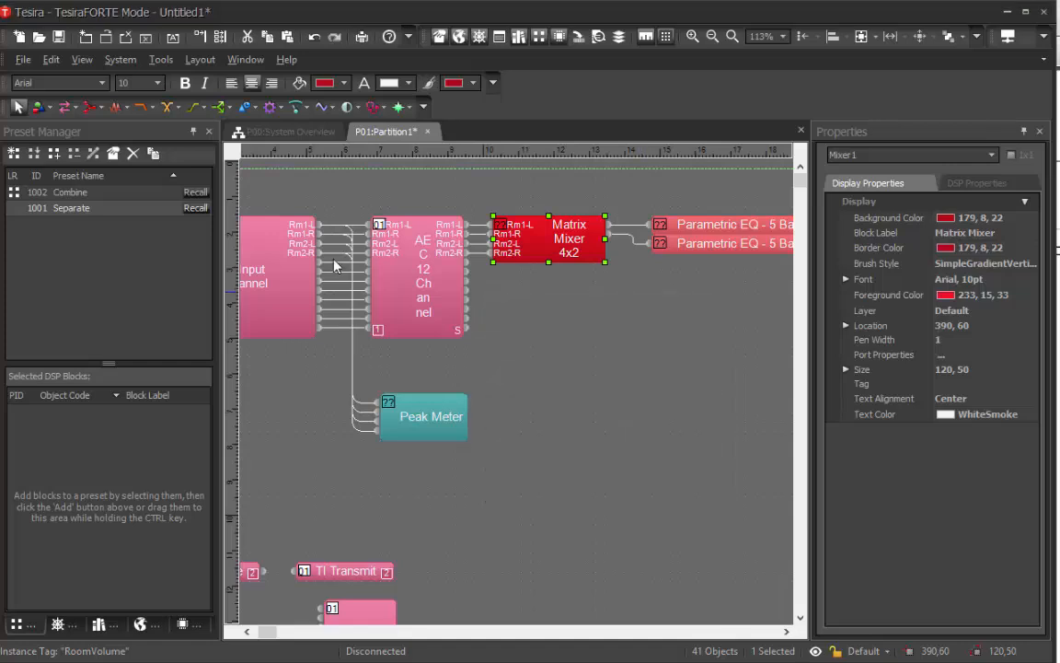
Add the Matrix Mixer 4x2 block to the "Separate" preset
right_click(553, 242)
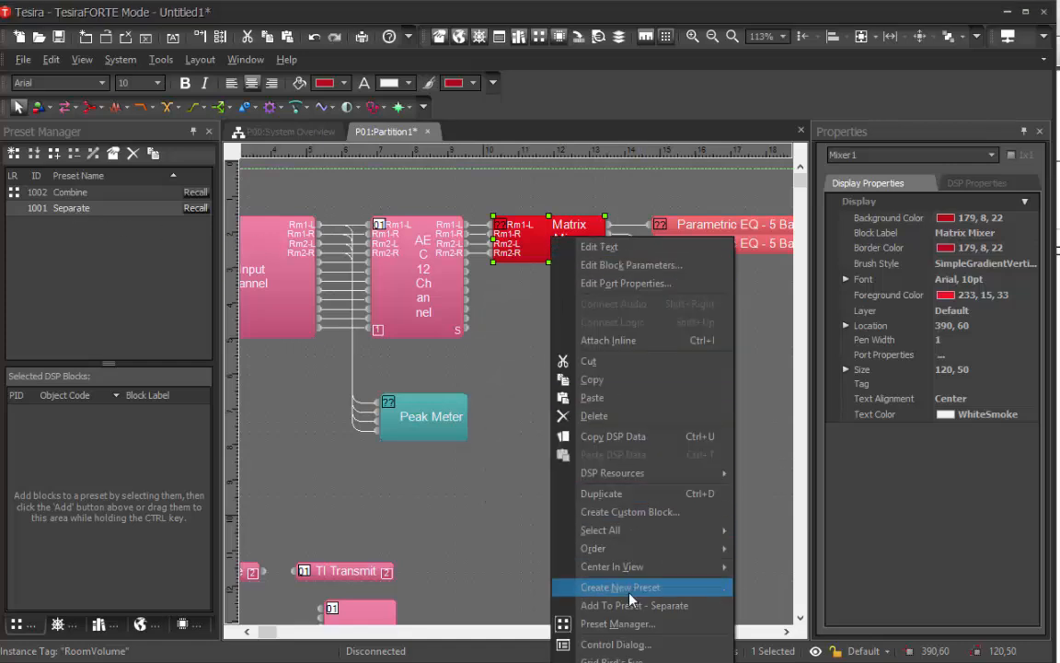
left_click(648, 611)
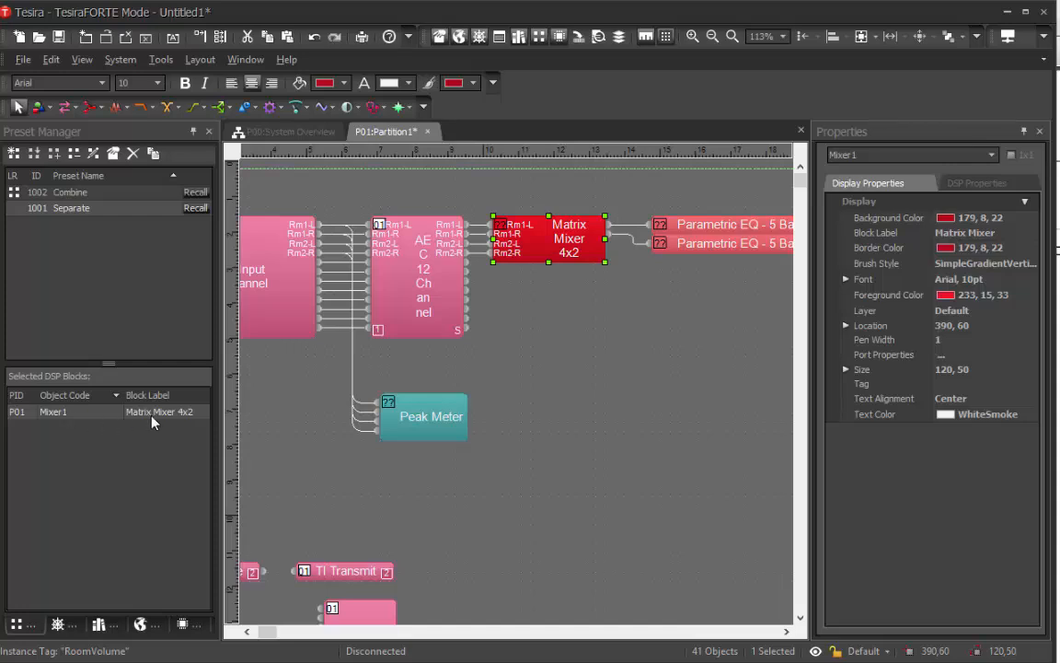
right_click(82, 414)
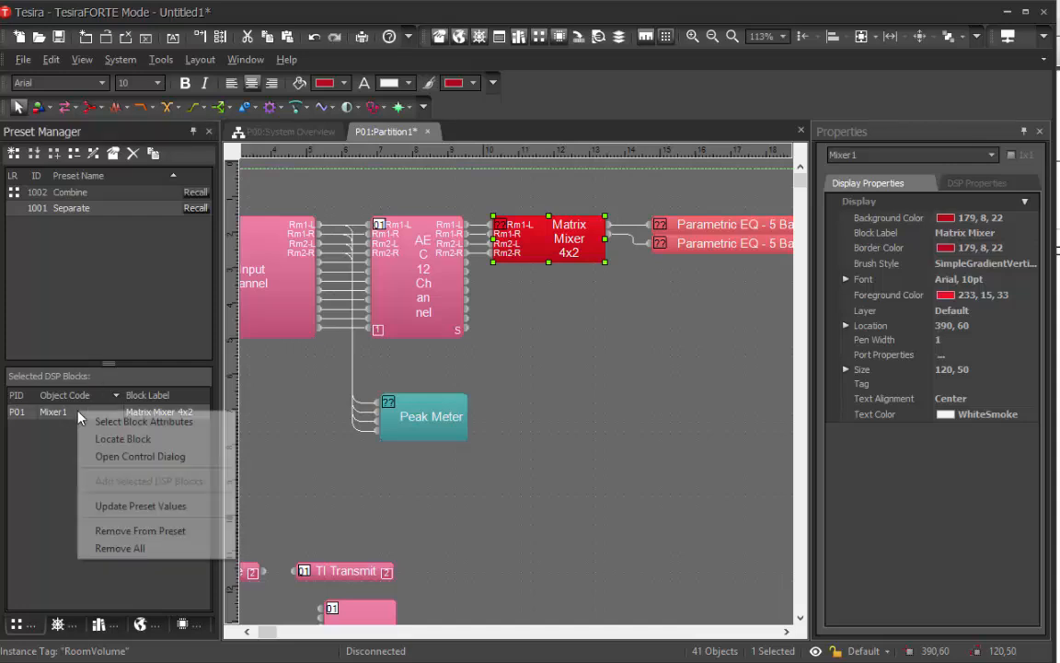
left_click(57, 480)
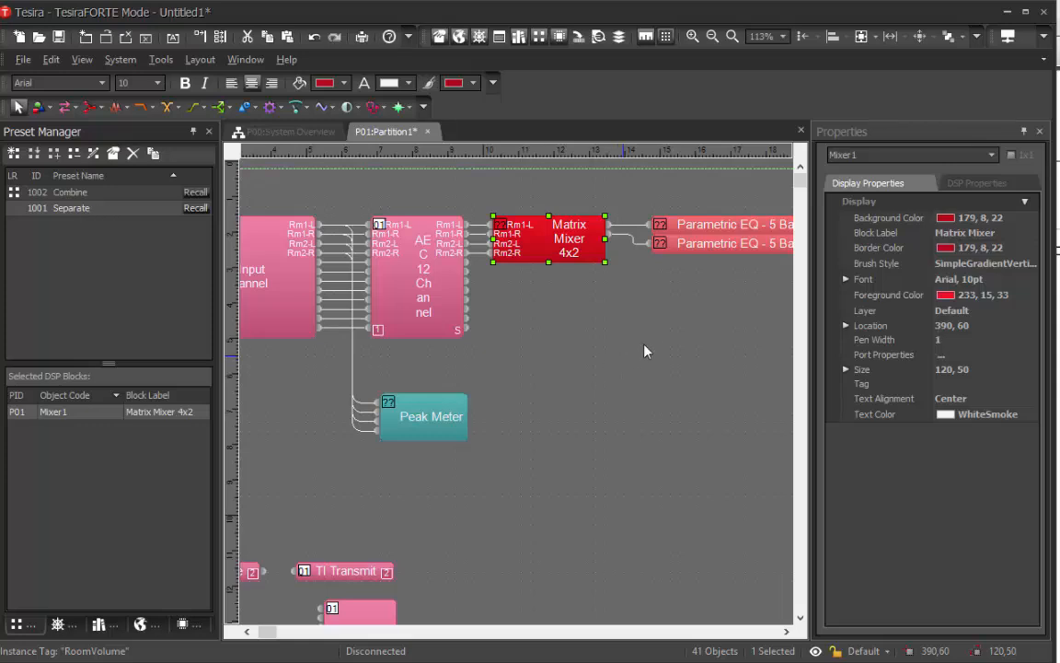
Check the input level controls for inputs 1 to 3 in the Matrix Mixer 4x2 dialog, and close it
double_click(552, 243)
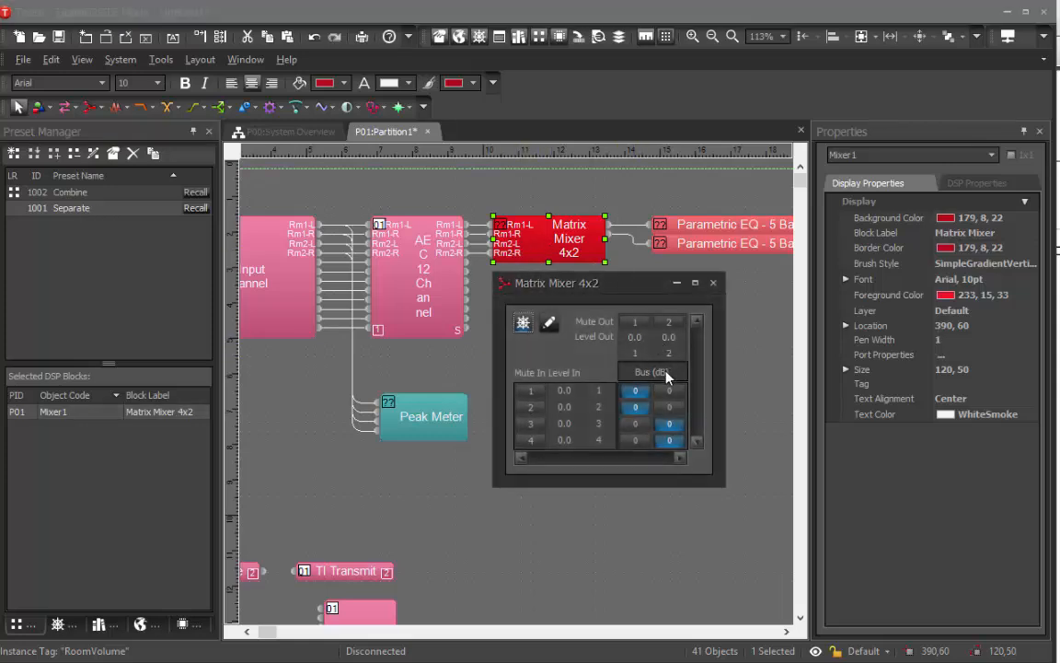
left_click(564, 390)
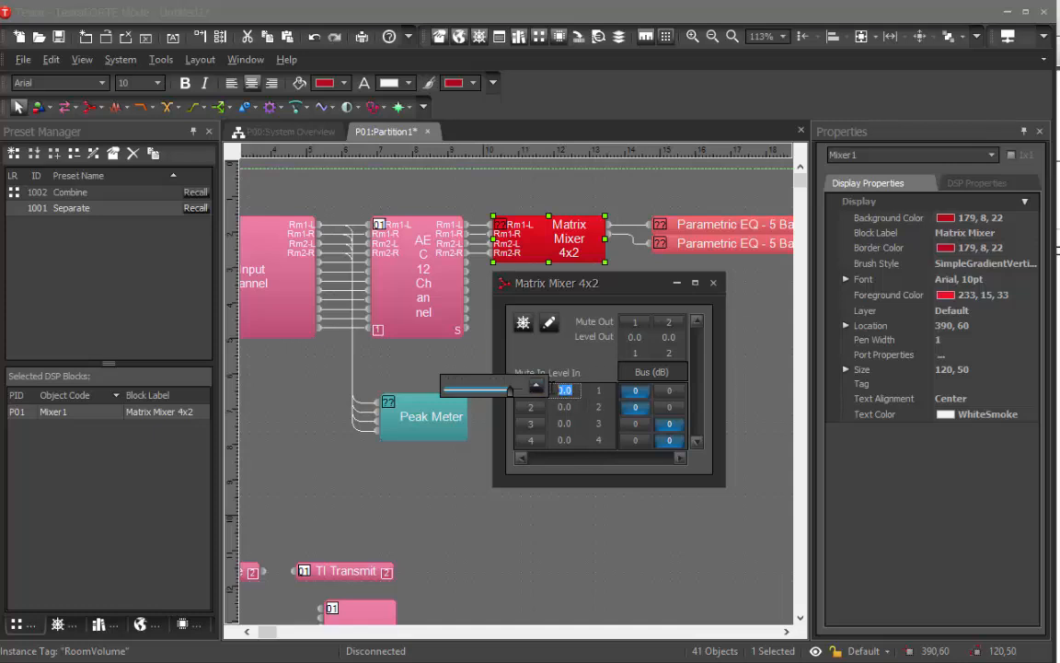
left_click(565, 406)
left_click(565, 422)
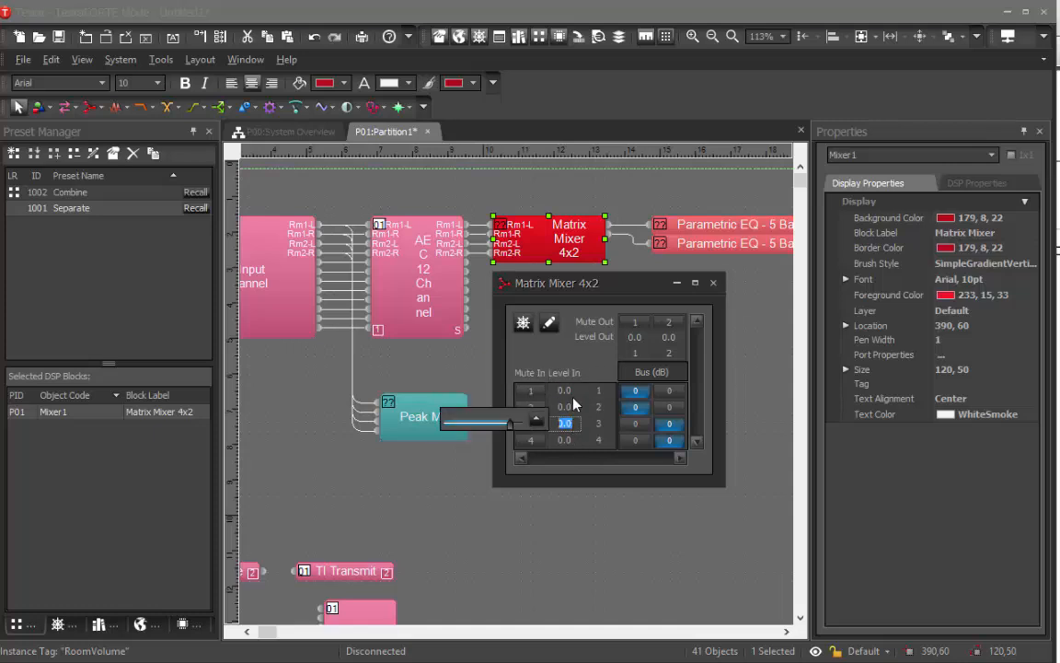
left_click(713, 284)
left_click(573, 277)
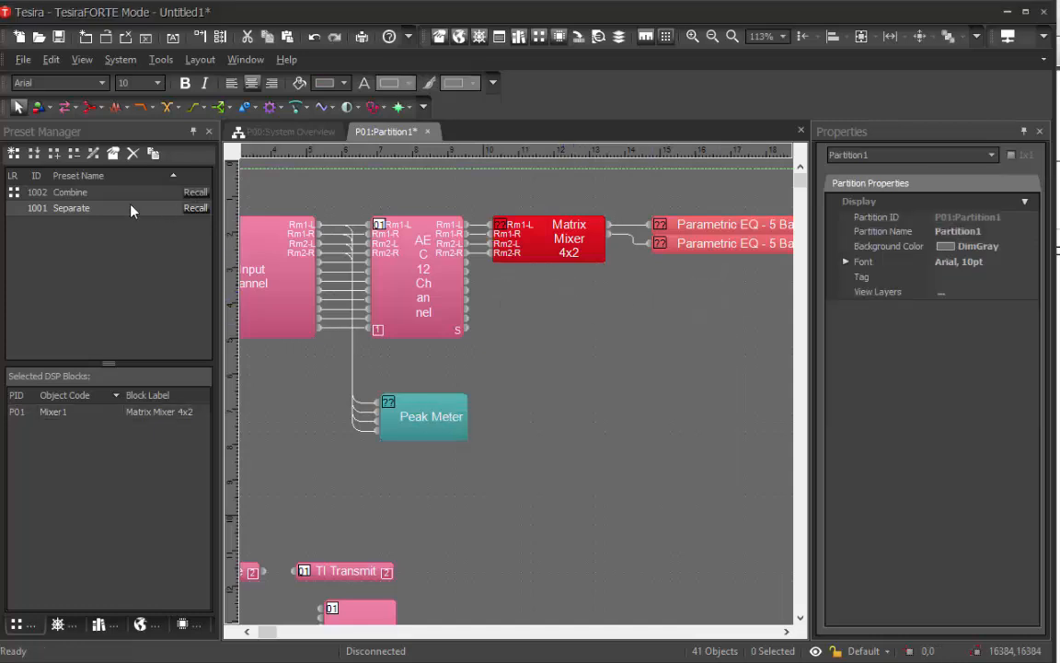
For the "Combine" preset, enable the Matrix Mixer crosspoints from inputs 3 and 4 to bus 1 and inputs 1 and 2 to bus 2, and add the block
left_click(101, 196)
double_click(568, 251)
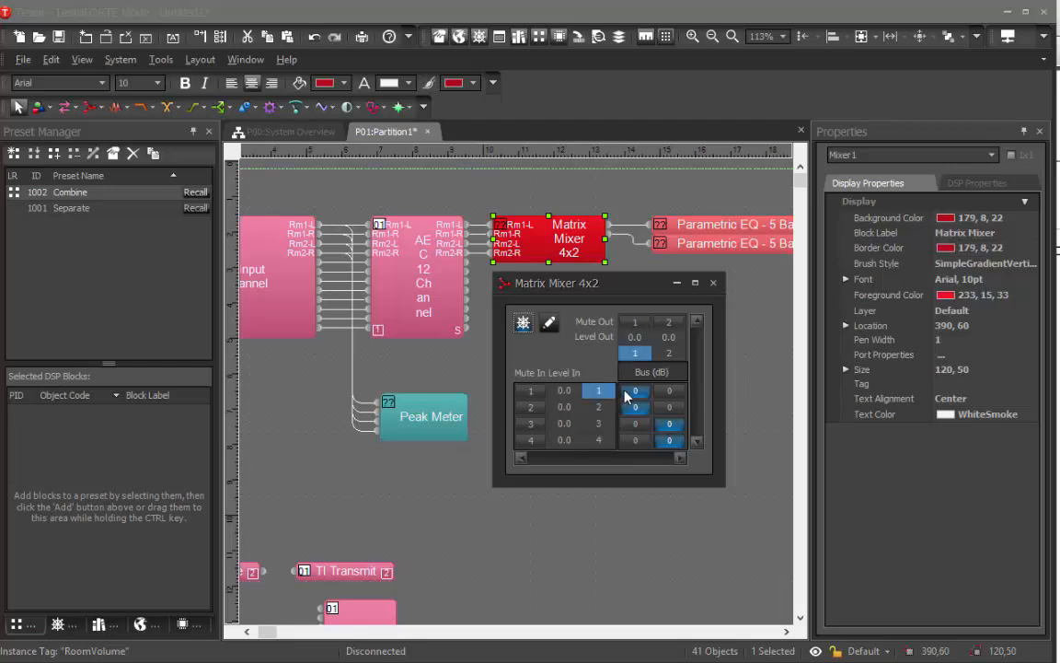
left_click(636, 424)
left_click(635, 440)
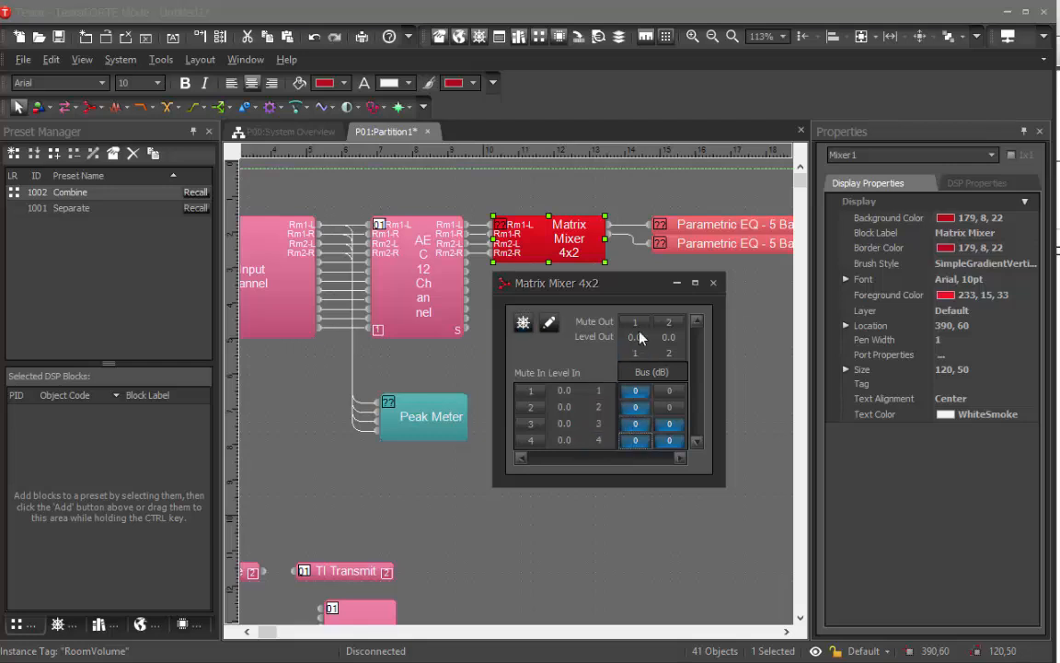
left_click(682, 394)
left_click(678, 407)
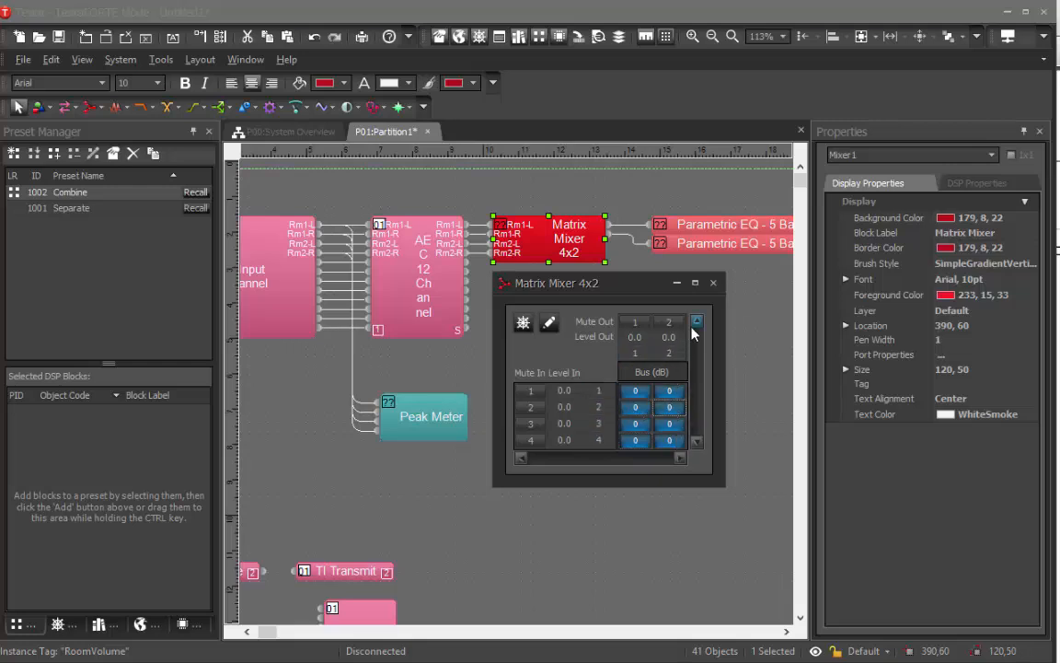
left_click(712, 283)
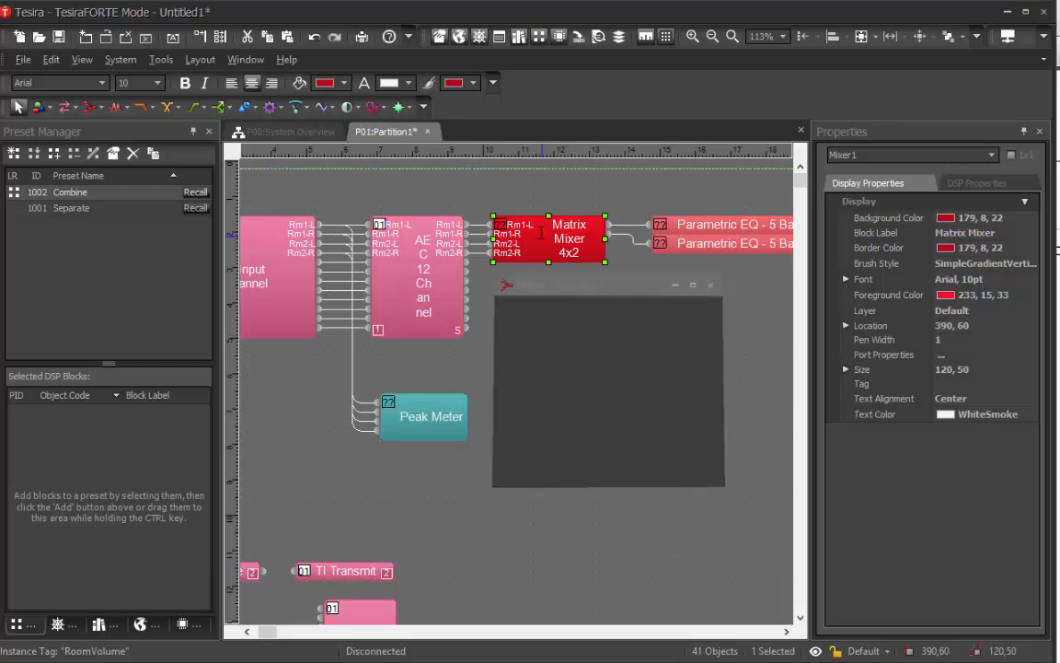
right_click(561, 241)
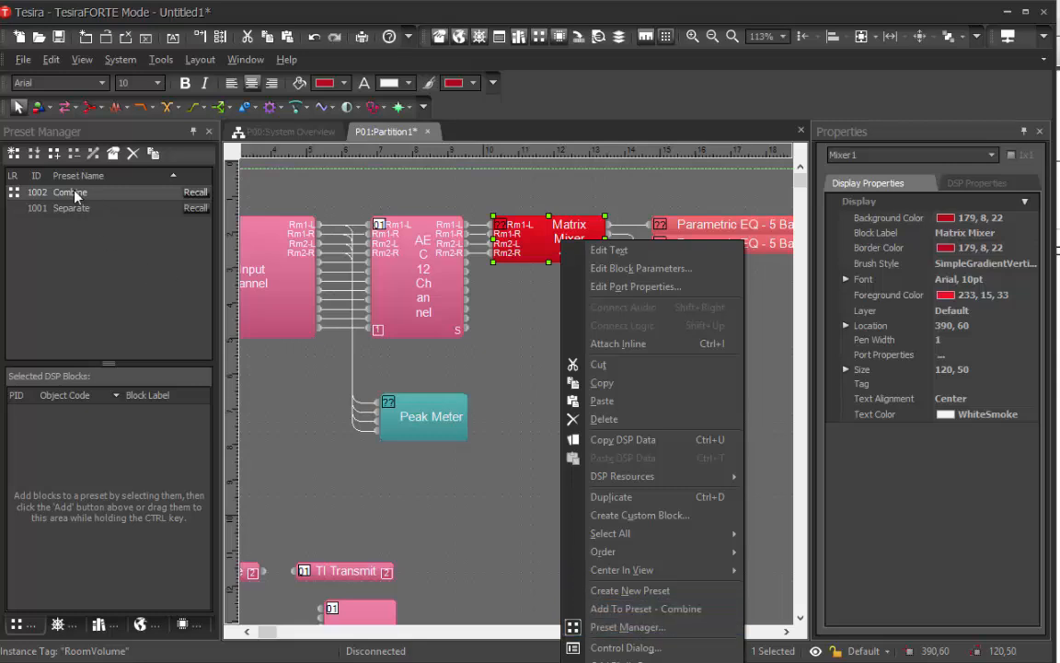
left_click(680, 611)
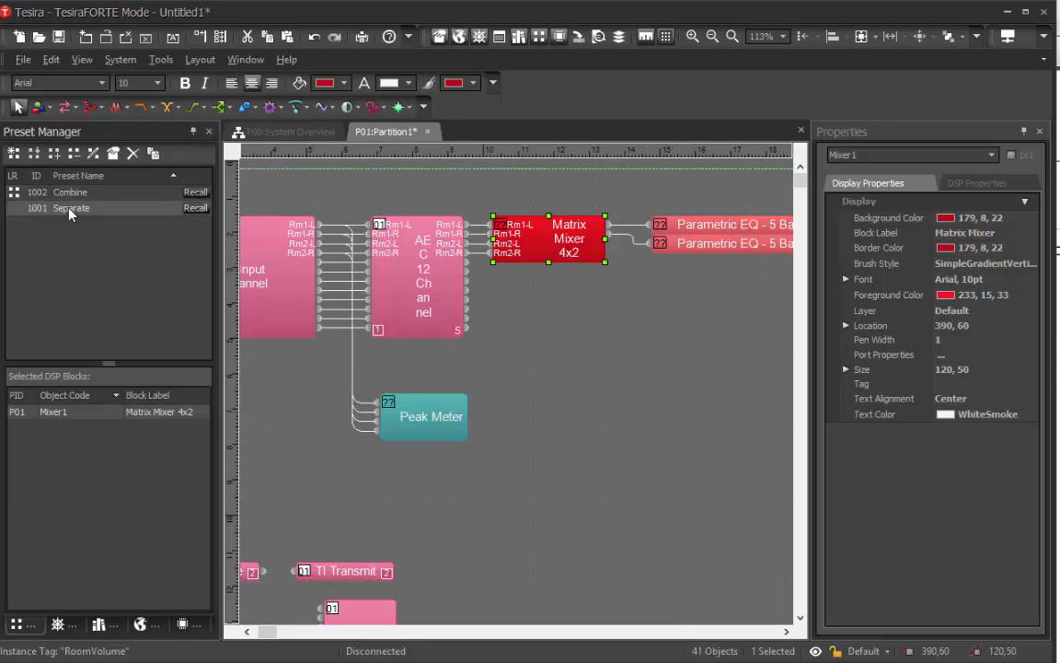
Test the presets with the Matrix Mixer dialog open by recalling Separate and Combine alternately, ending on Separate, and close the dialog
double_click(553, 241)
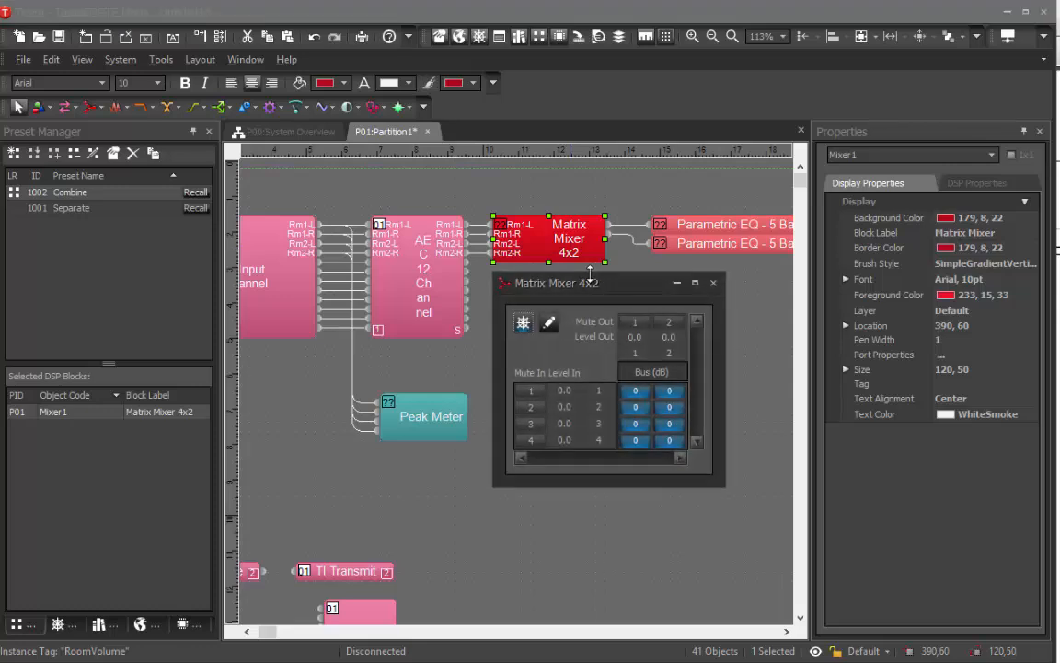
left_click_drag(581, 282, 587, 314)
left_click(169, 205)
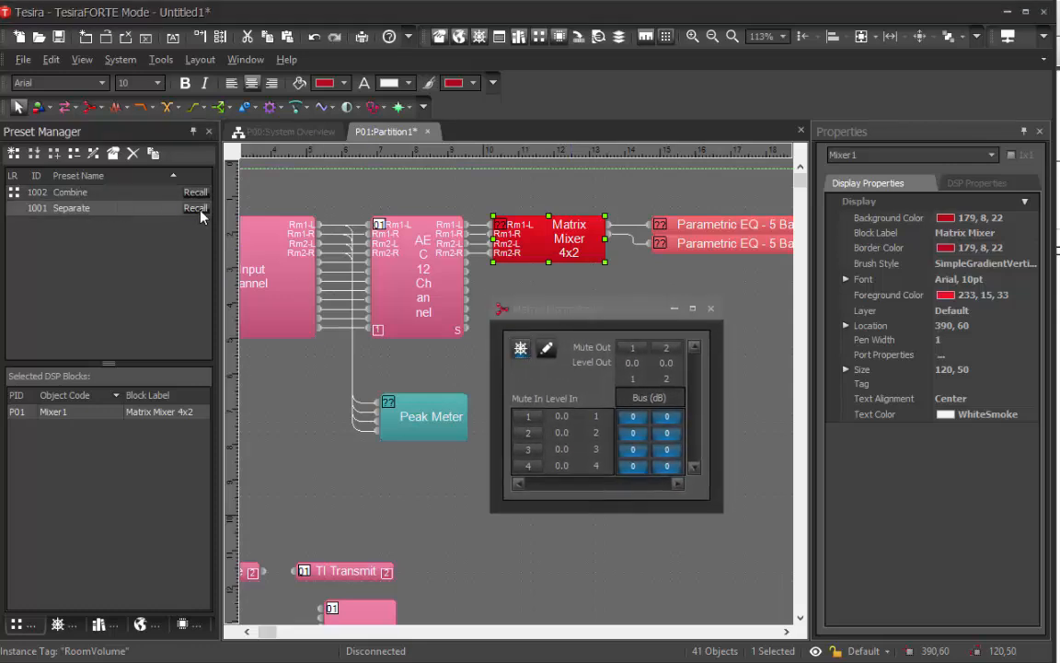
left_click(200, 210)
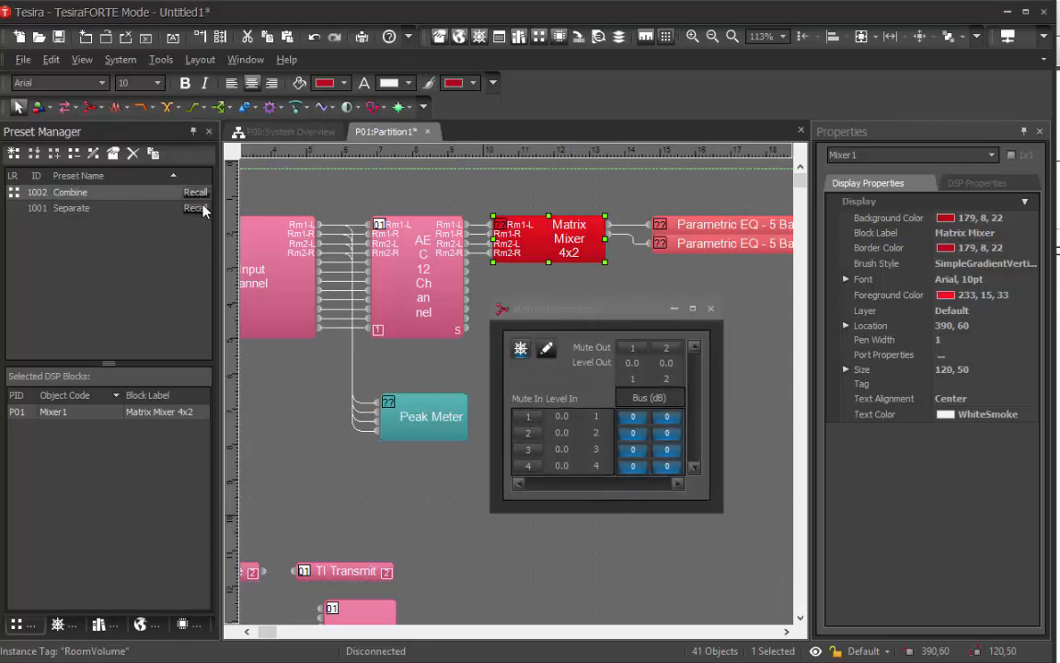
left_click(198, 193)
left_click(196, 209)
left_click(200, 195)
left_click(198, 209)
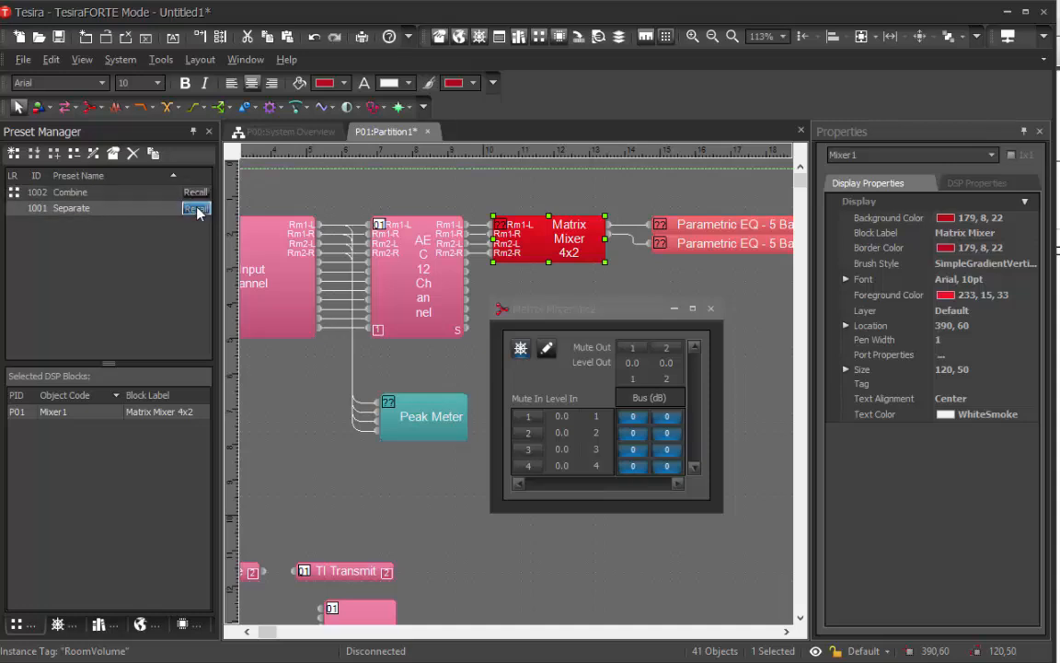
left_click(711, 310)
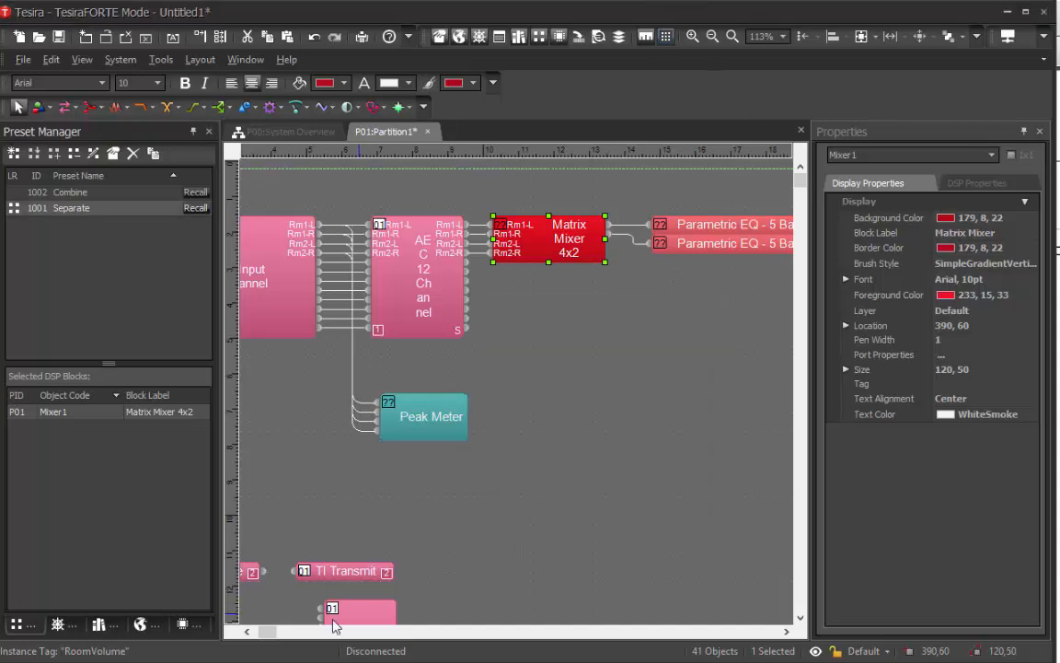
Use the Bird's Eye view to reach the Output 8 Channel block, inspect its channel 1 level control, and close its dialog
left_click(57, 624)
left_click(615, 377)
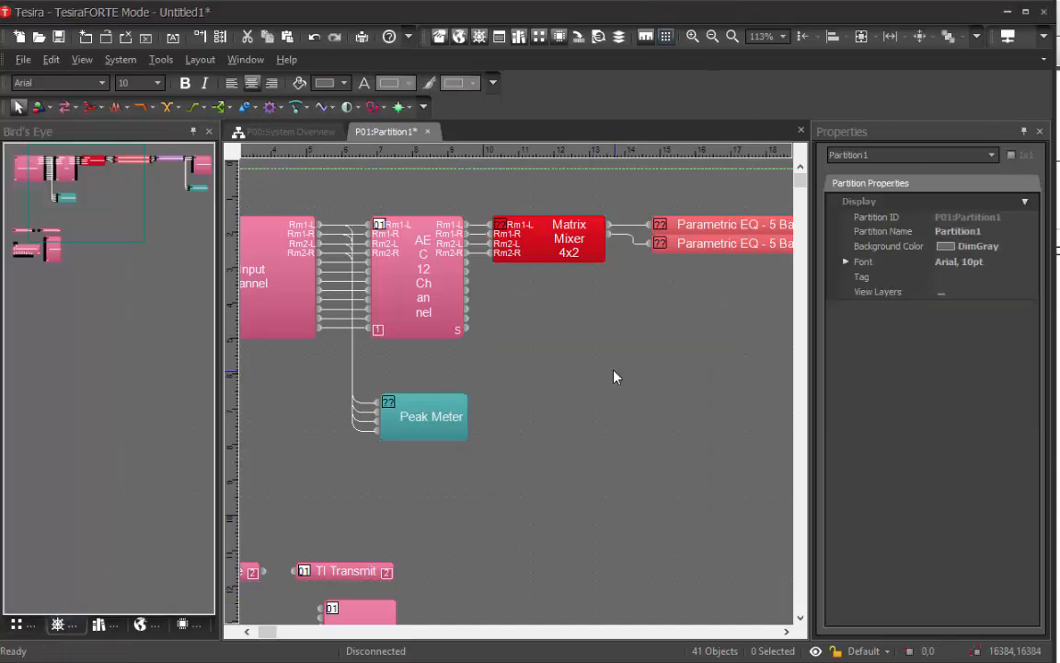
scroll(615, 377, "down", 3)
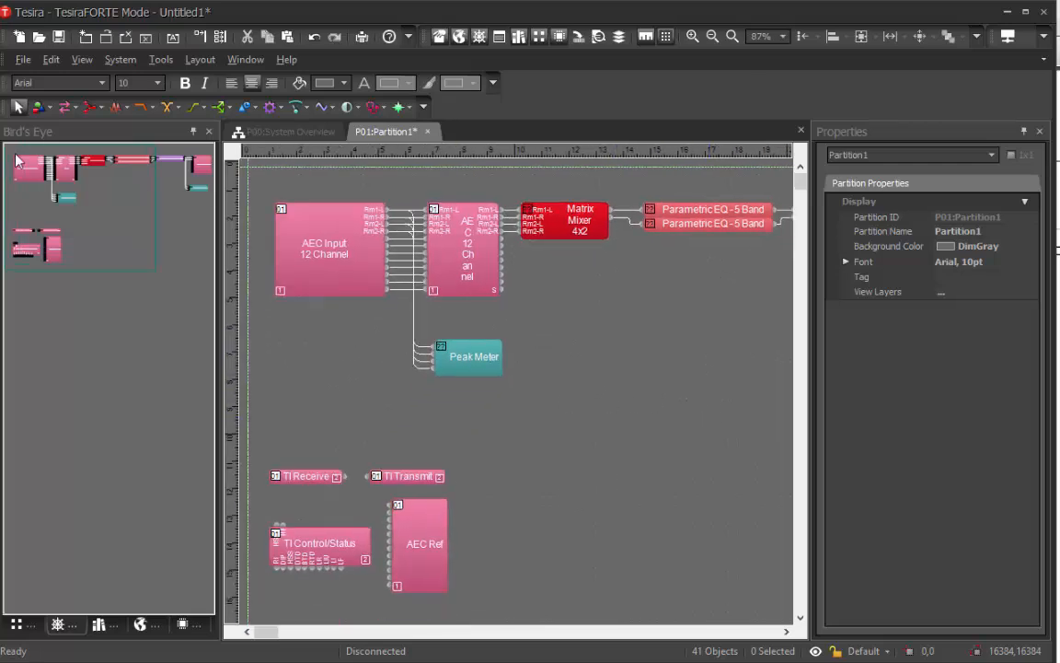
left_click_drag(43, 184, 119, 158)
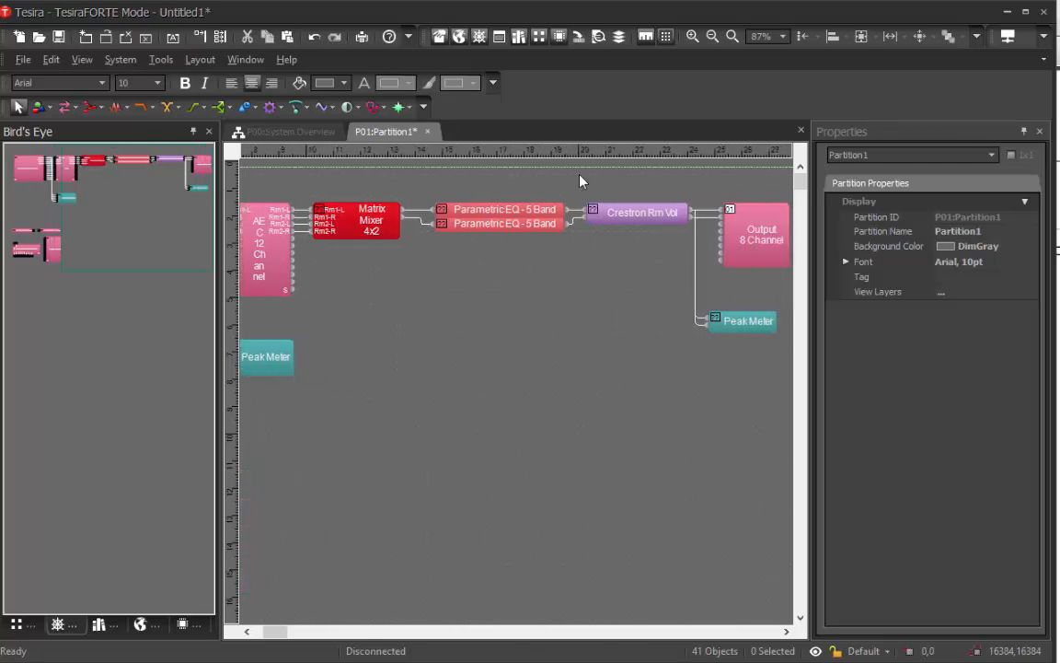
double_click(743, 246)
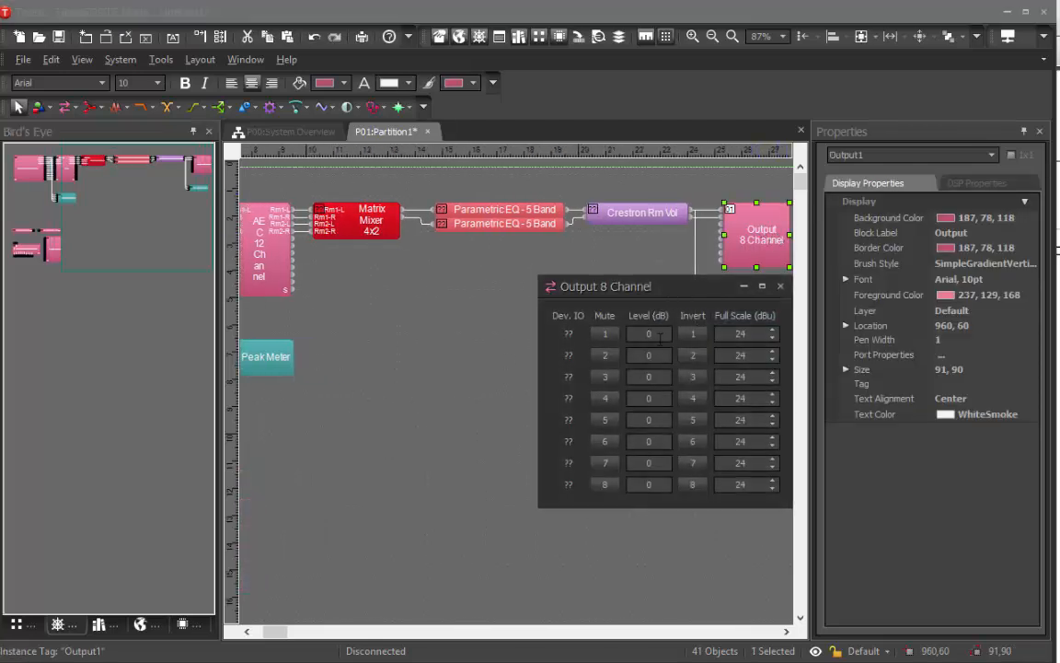
left_click(658, 338)
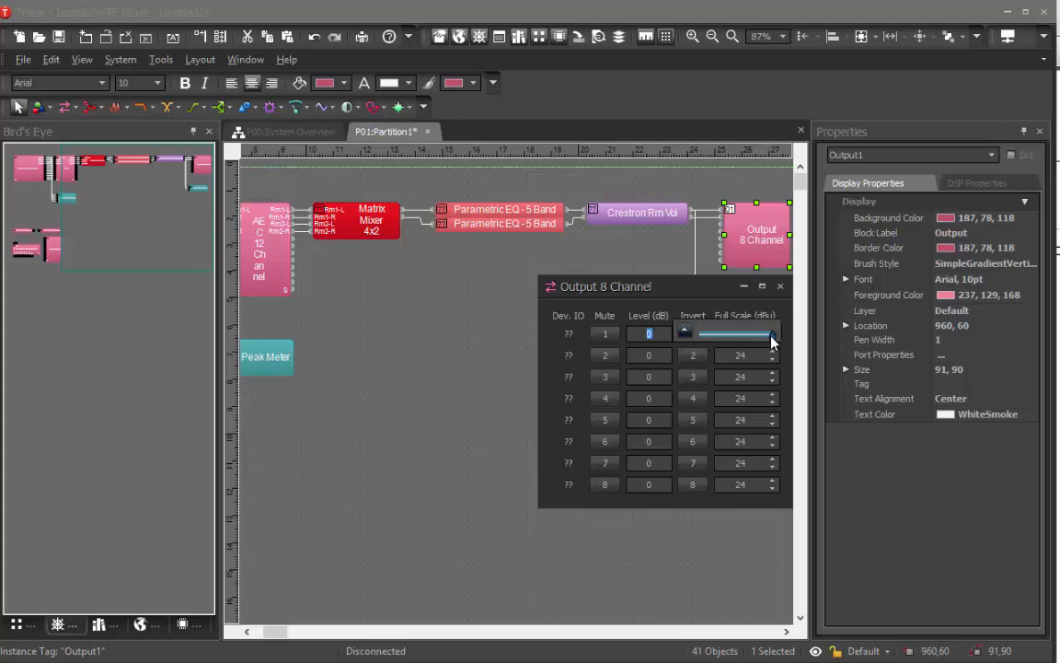
mouse_move(772, 337)
left_mouse_down()
mouse_move(731, 333)
mouse_move(786, 330)
left_mouse_up()
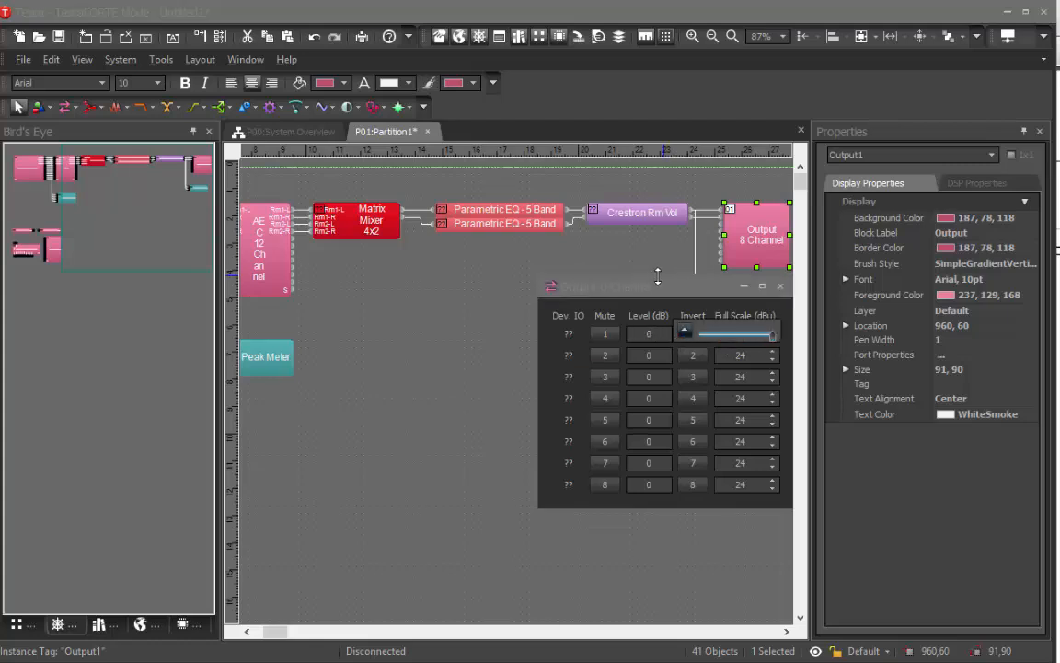
left_click_drag(658, 284, 542, 295)
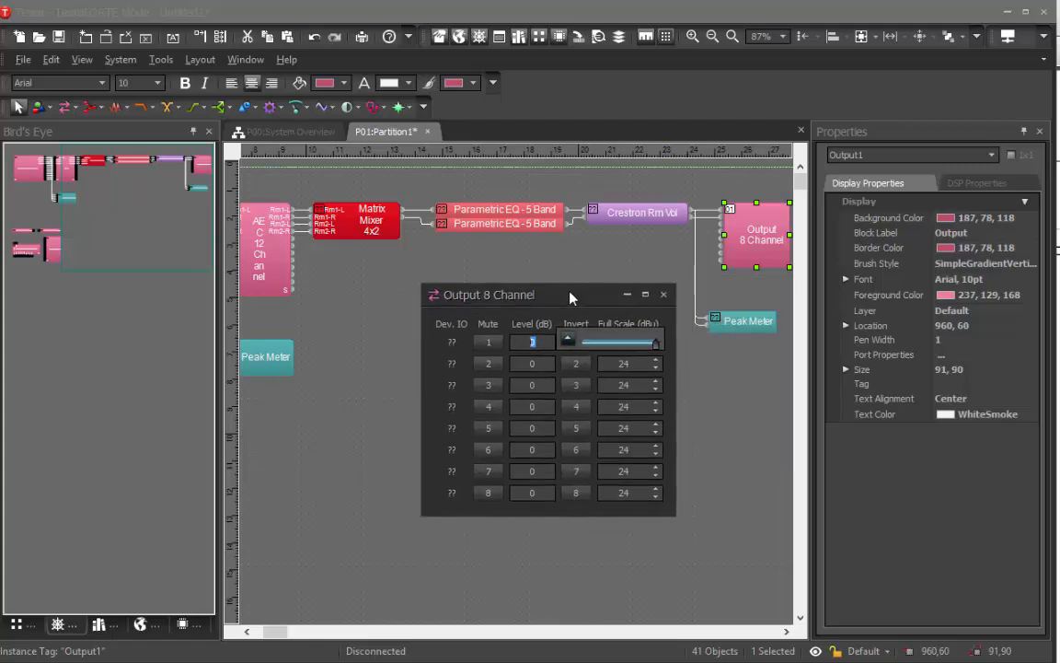
left_click(663, 294)
left_click(615, 304)
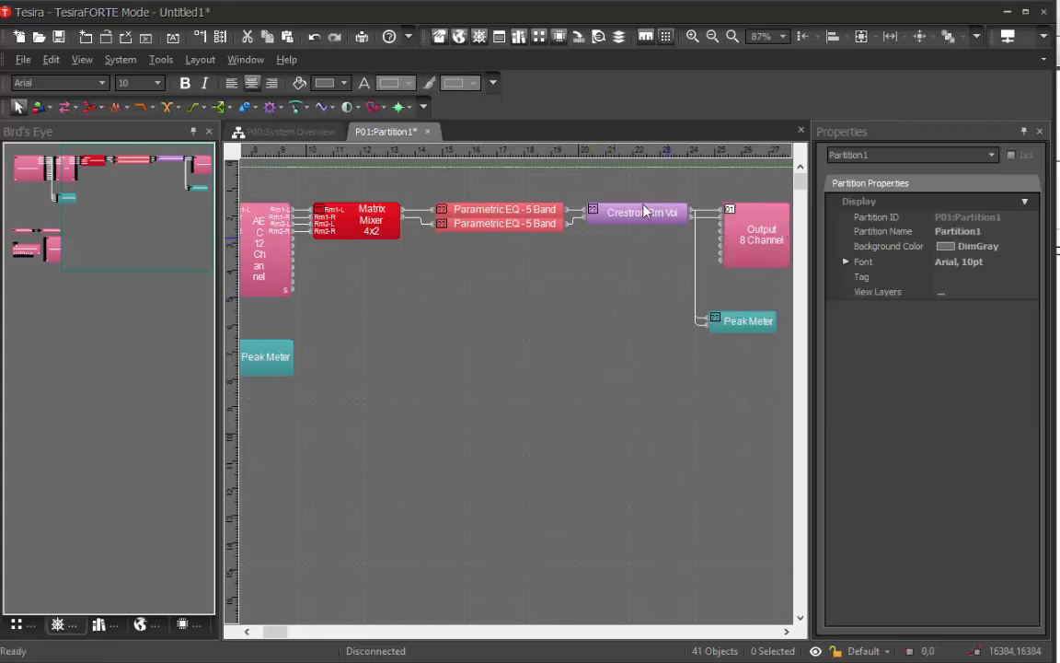
Inspect the meters of the 4-channel Peak Meter wired to the AEC inputs, and close its dialog
left_click_drag(270, 636, 268, 635)
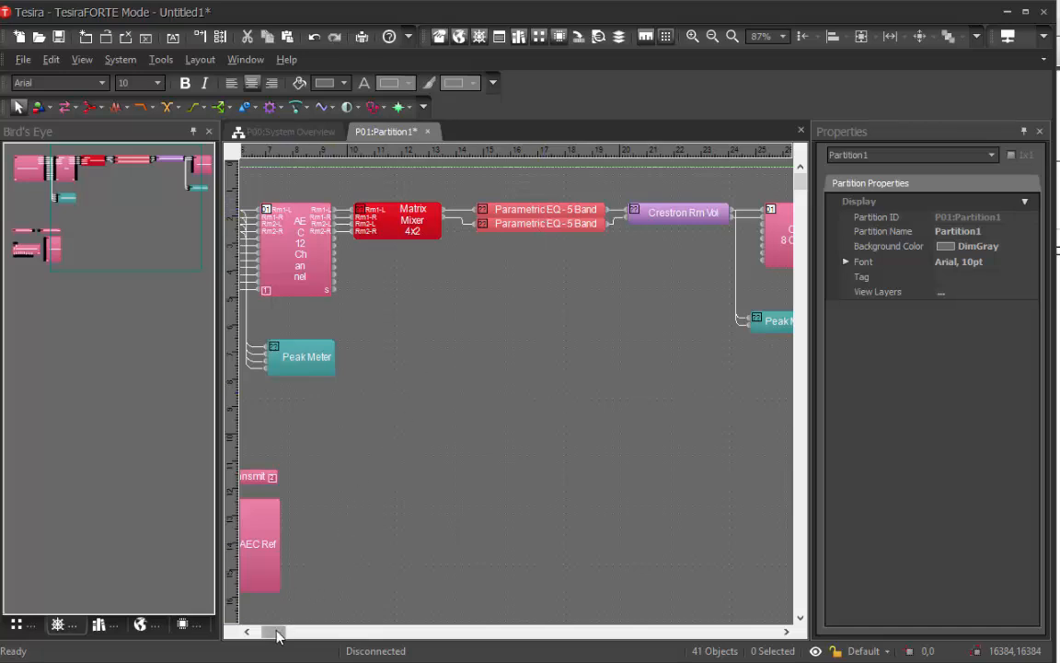
left_click_drag(275, 631, 267, 631)
double_click(466, 357)
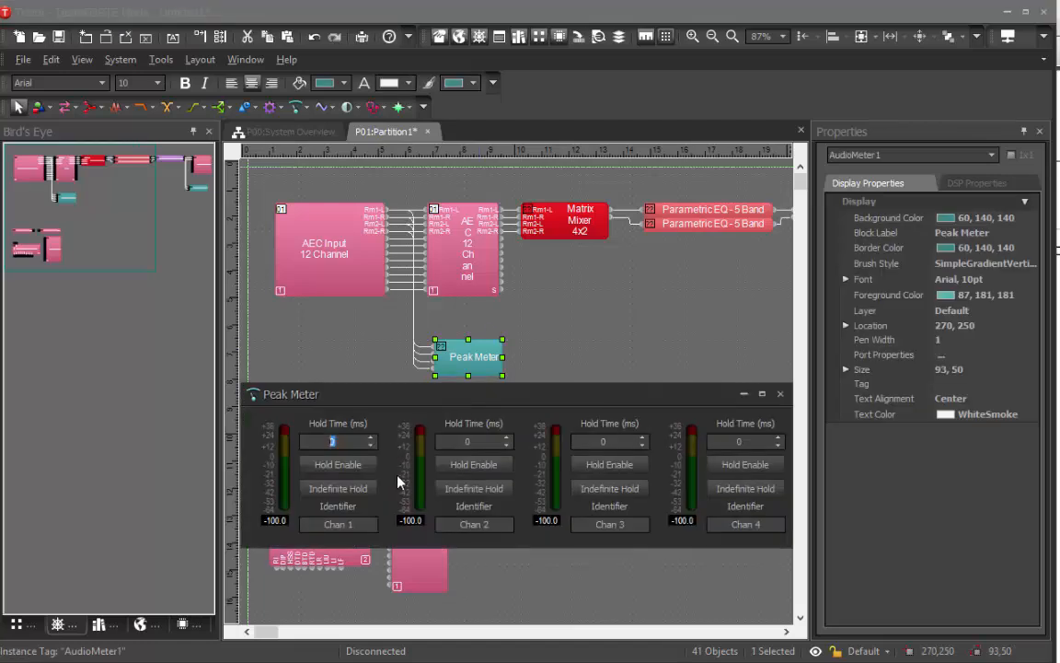
left_click(781, 394)
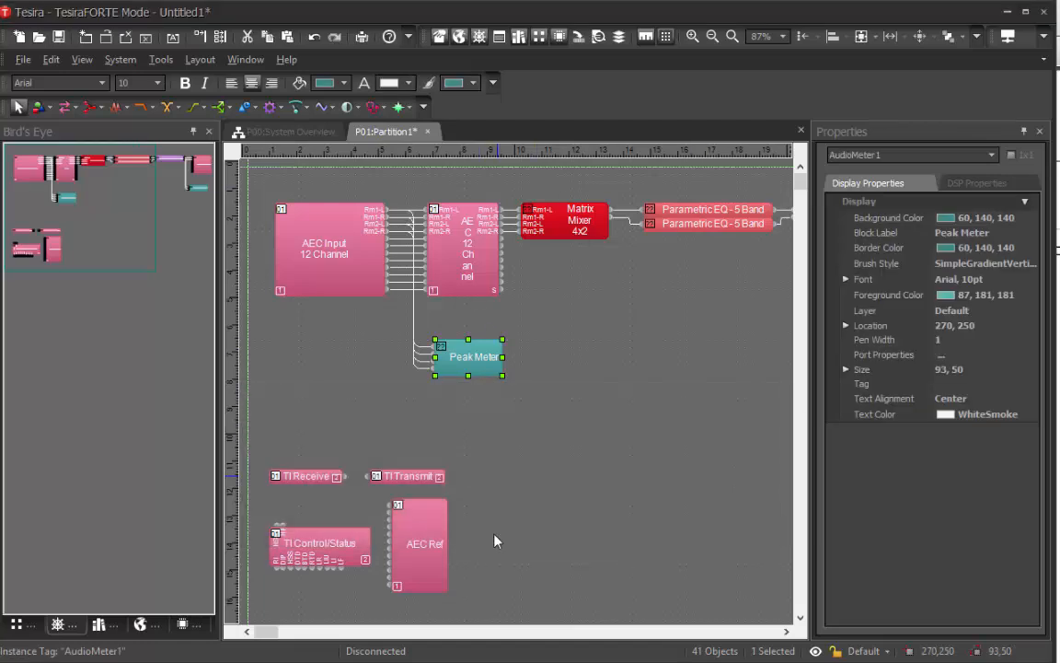
left_click_drag(265, 631, 275, 631)
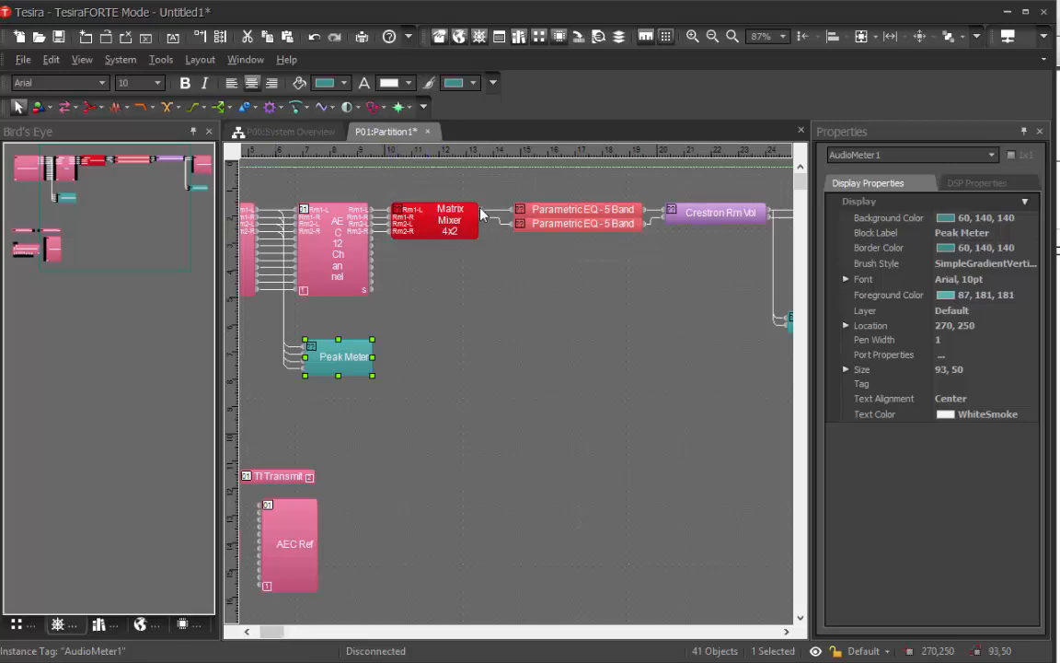
scroll(480, 213, "right", 3)
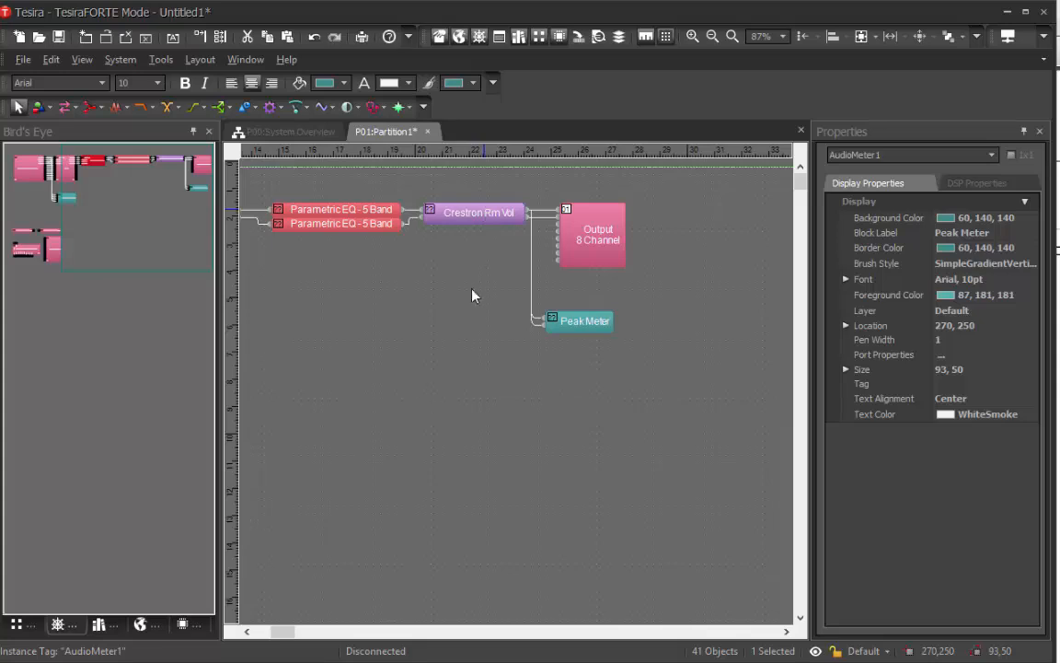
left_click_drag(282, 632, 275, 633)
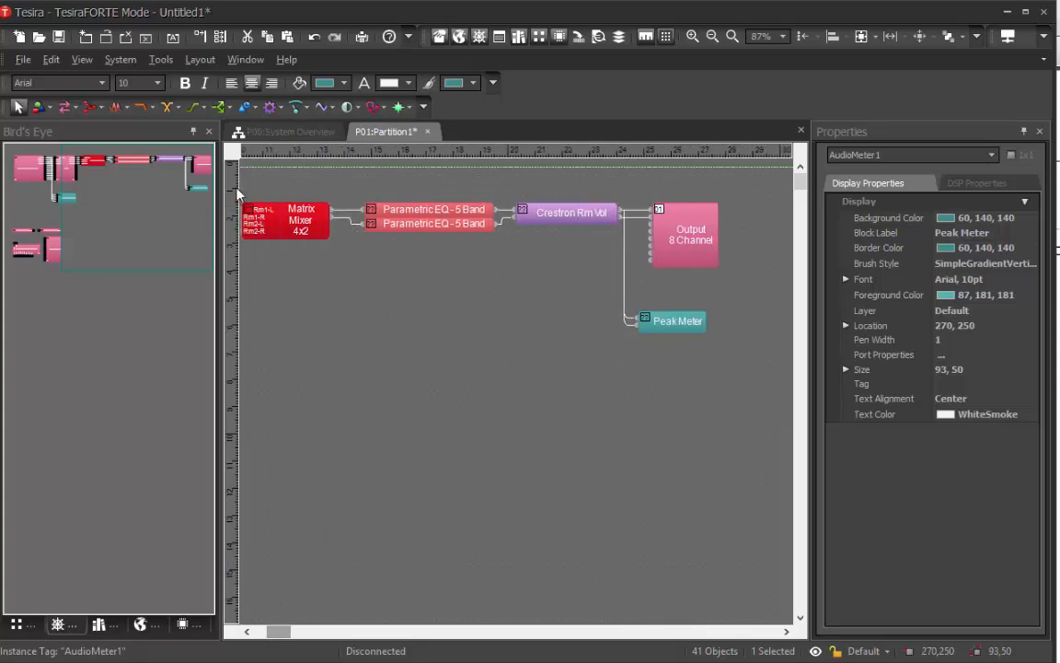
Recompile all partitions and review the compilation messages in the Output Window
left_click(116, 59)
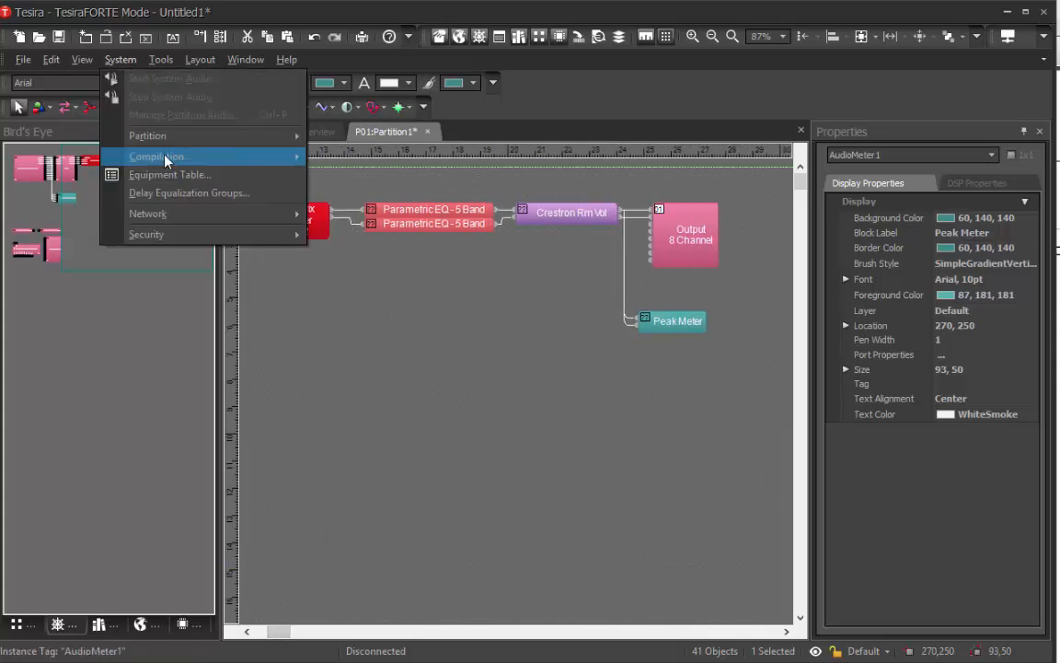
mouse_move(169, 158)
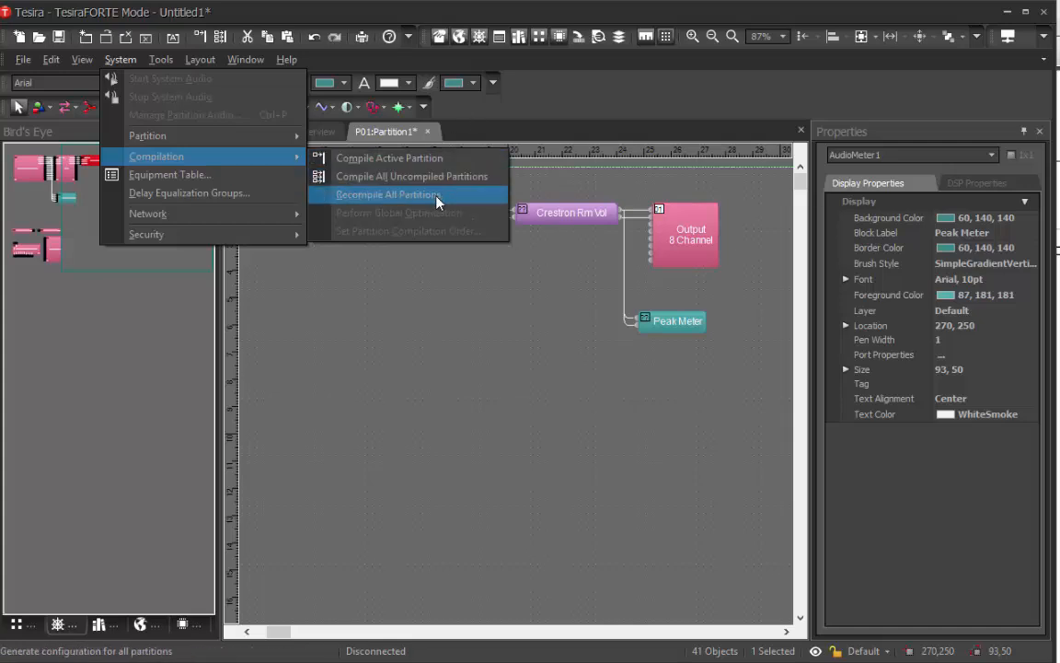
left_click(439, 197)
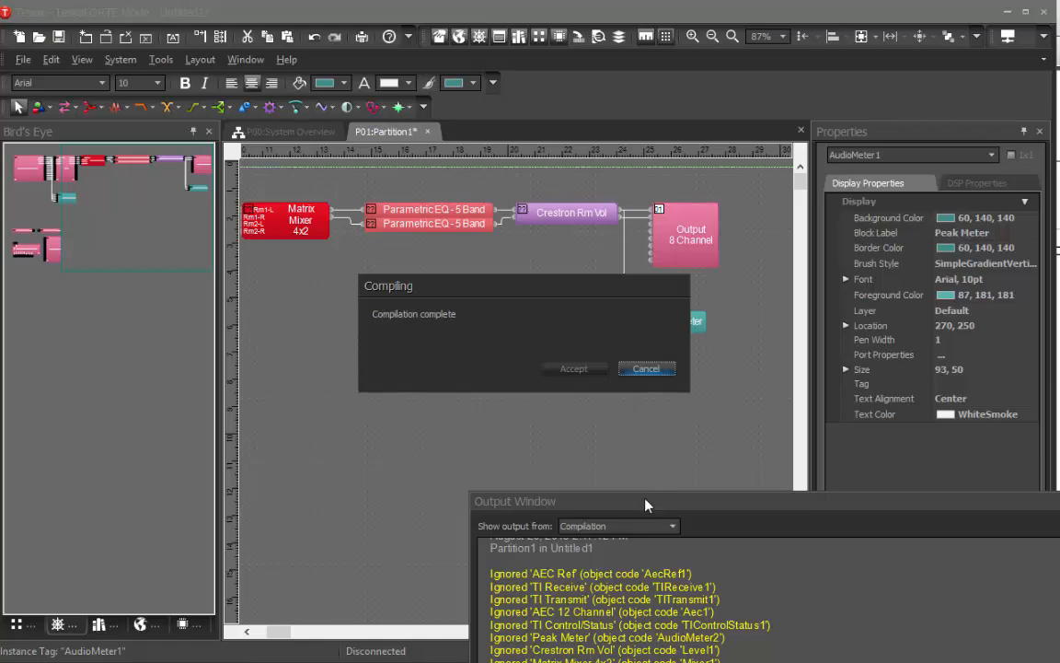
left_click_drag(646, 506, 373, 374)
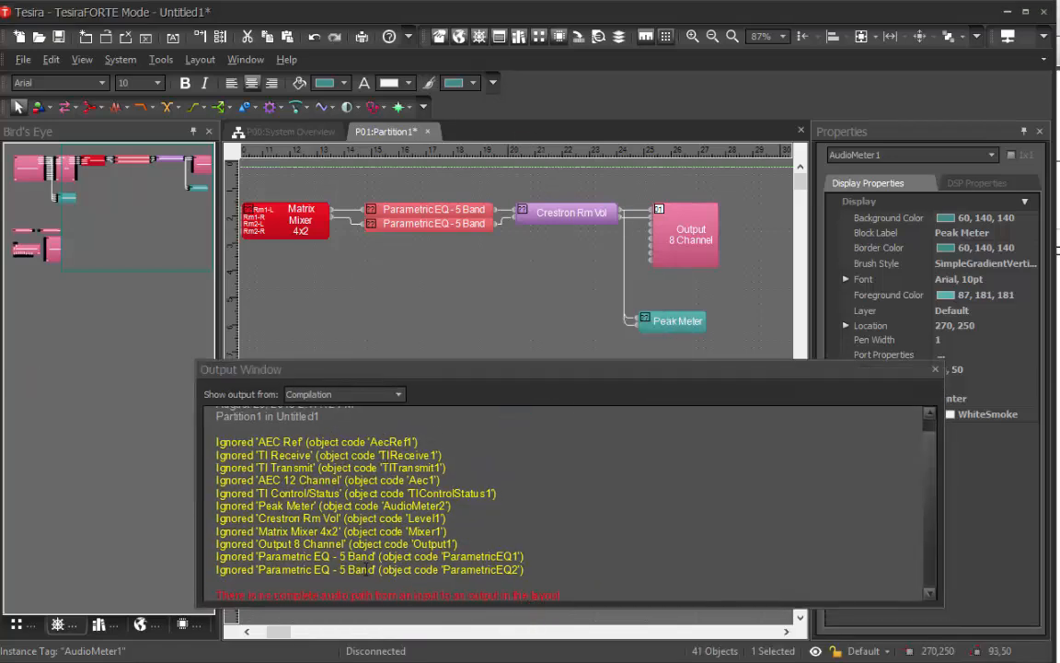
left_click(933, 442)
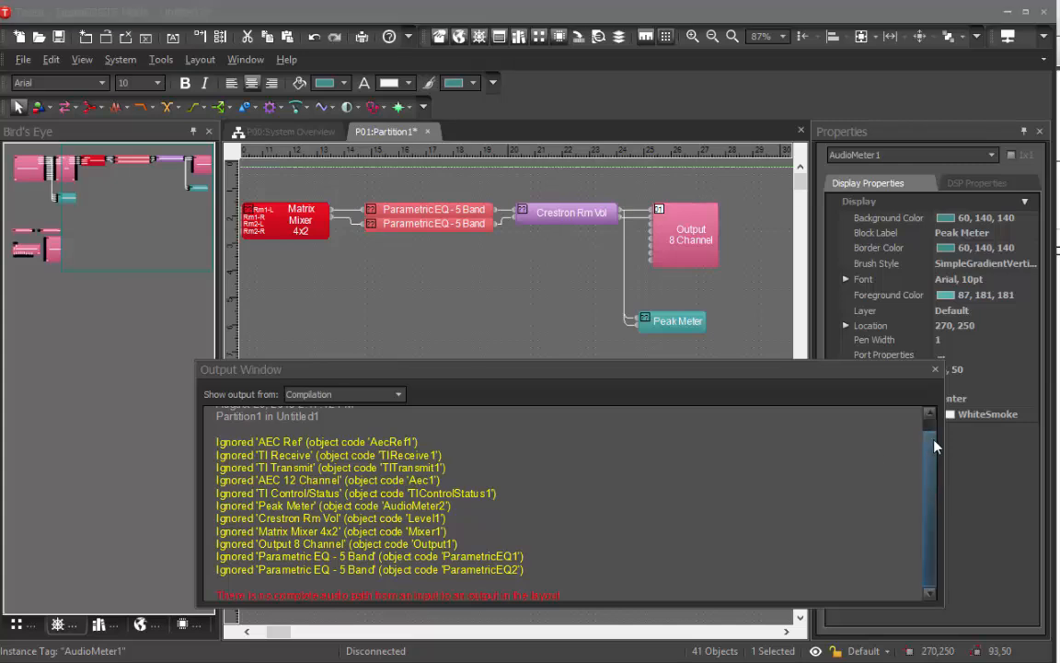
left_click_drag(934, 441, 932, 496)
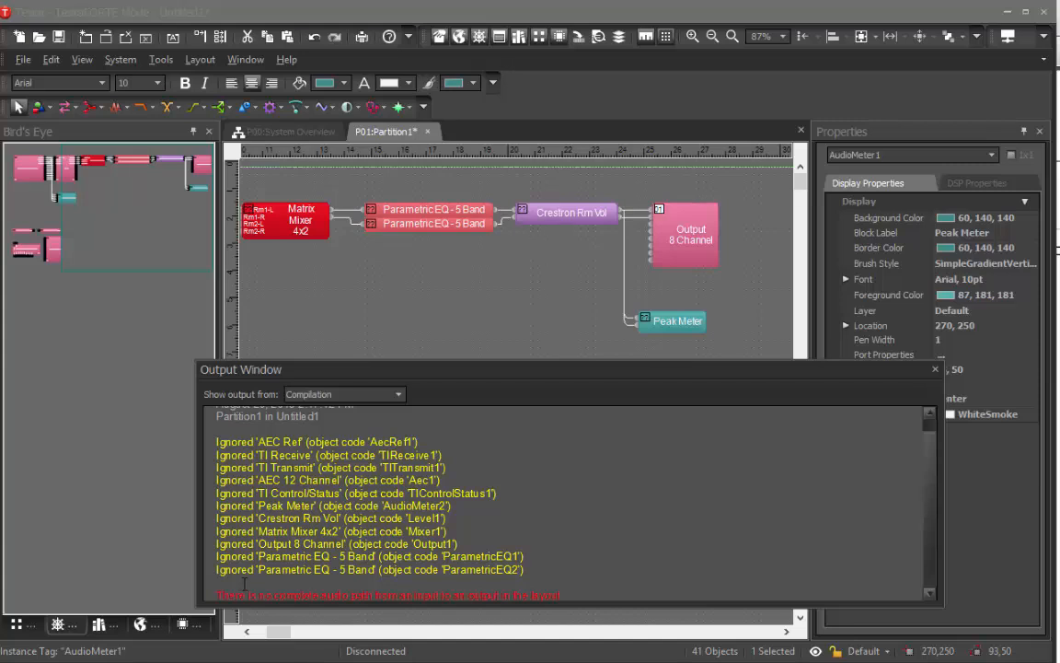
Examine the error line at the end of the compilation messages, and close the Output Window
left_click_drag(215, 594, 396, 593)
left_click(512, 585)
left_click(936, 370)
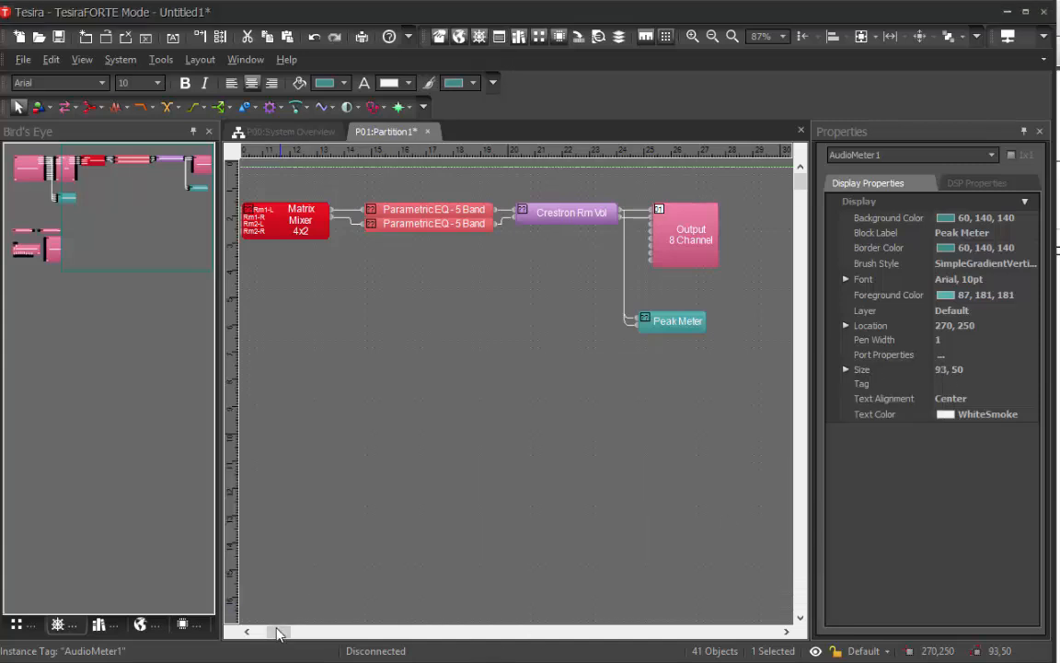
Delete the four wires connecting the AEC 12 Channel block to the Matrix Mixer 4x2
left_click_drag(273, 632, 266, 632)
left_click(539, 452)
left_click(464, 279)
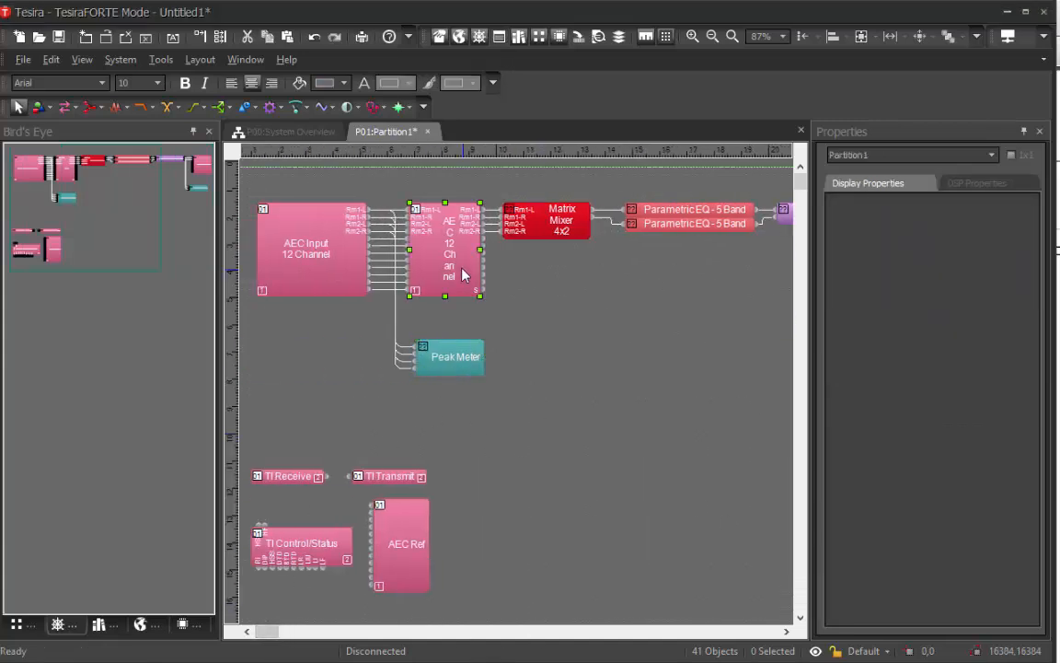
left_click(512, 299)
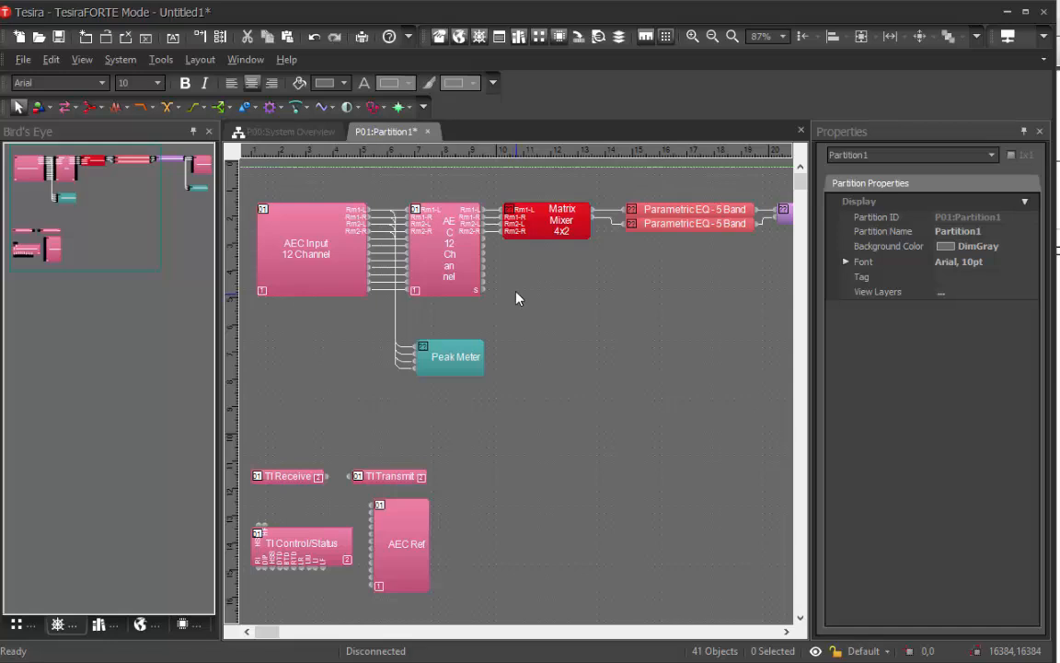
left_click(410, 237)
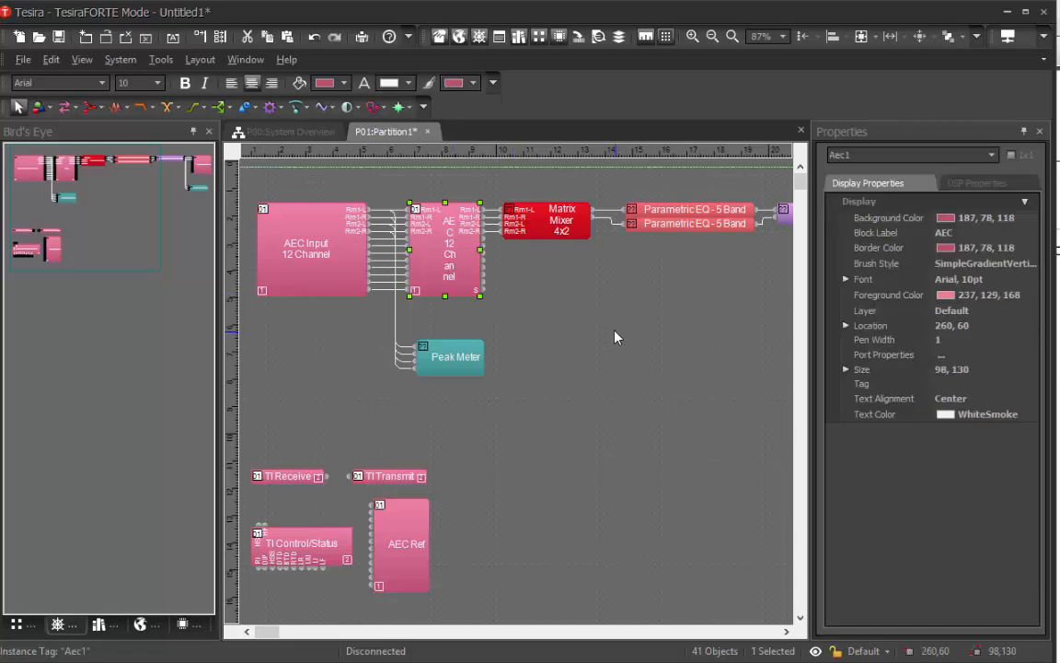
left_click(485, 249)
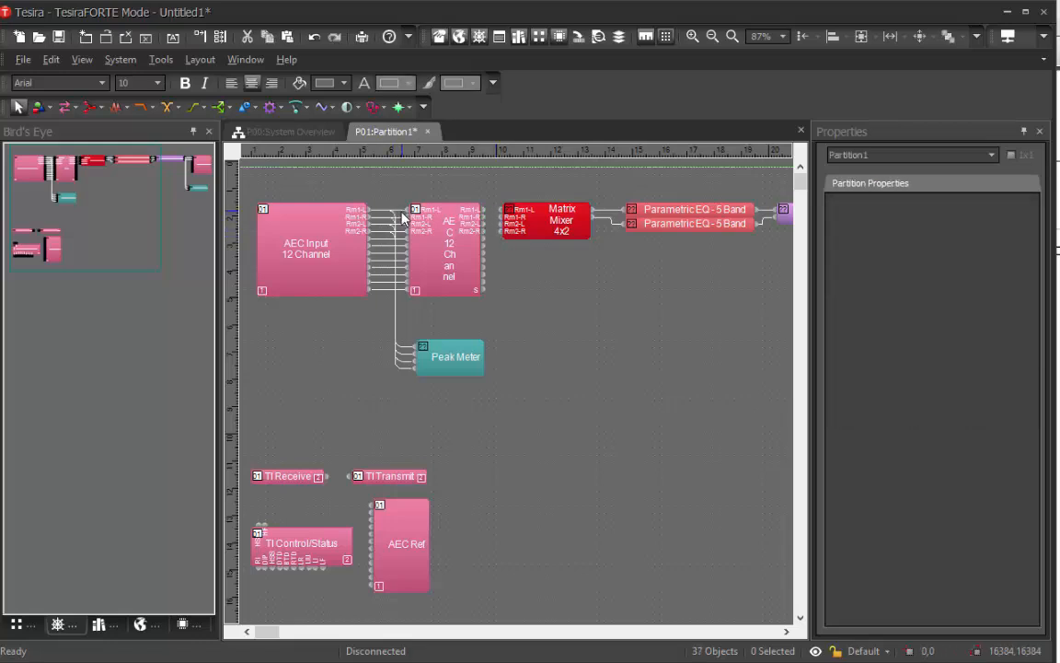
Delete the twelve wires from AEC Input to the AEC 12 Channel block, and move that block beside AEC Ref
left_click(403, 238)
left_click(402, 253)
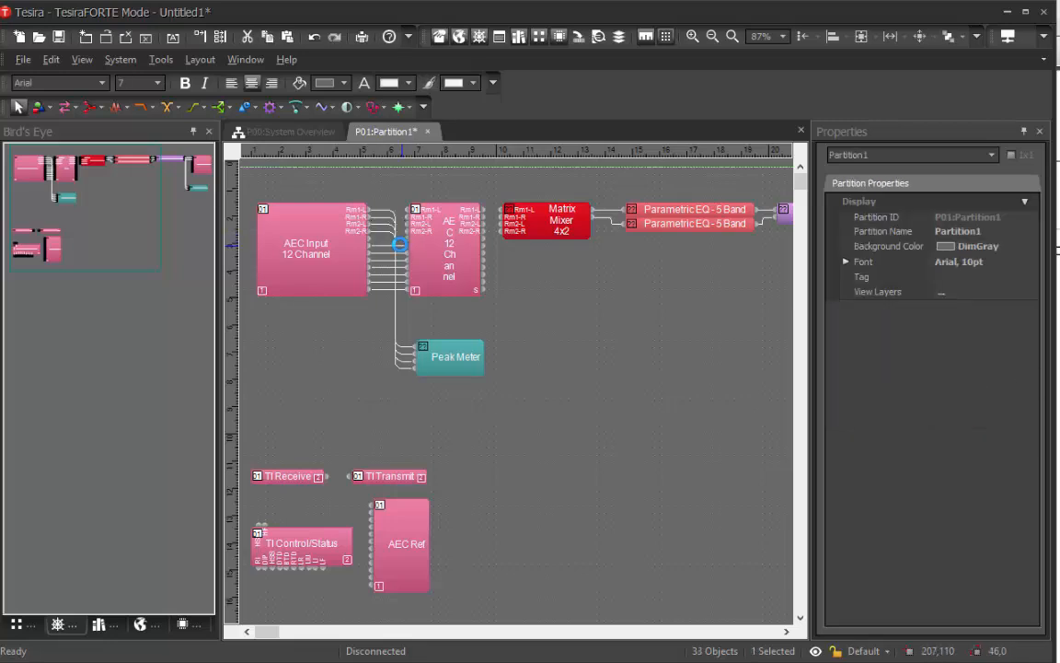
key("Delete")
left_click(401, 261)
key("Delete")
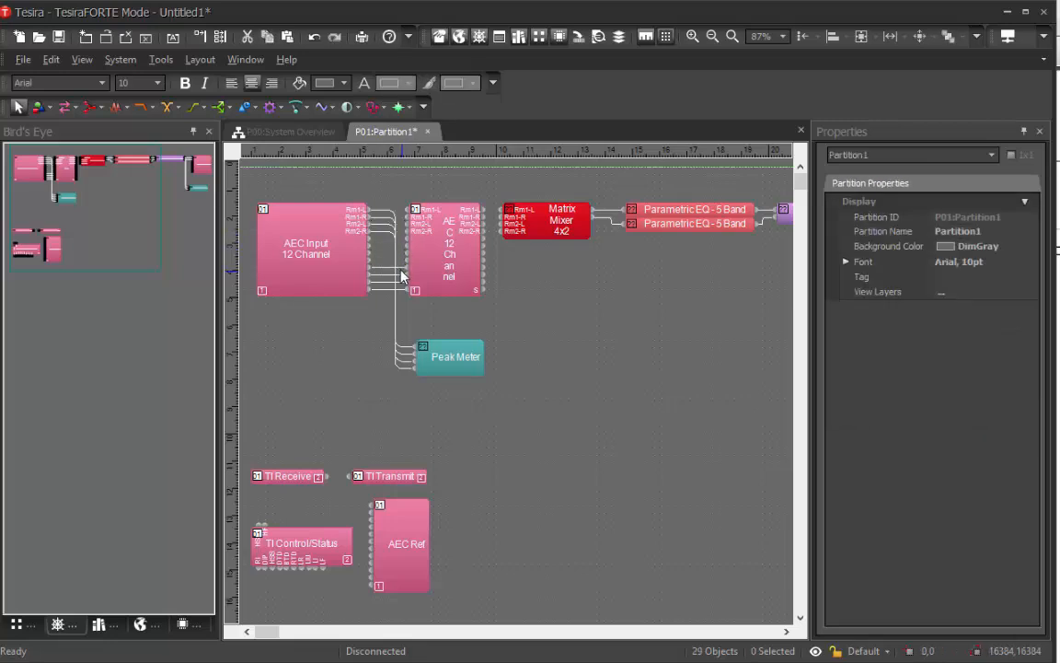
left_click(394, 268)
key("Delete")
left_click(385, 276)
key("Delete")
left_click(386, 283)
key("Delete")
left_click(386, 290)
key("Delete")
left_click_drag(463, 264, 508, 533)
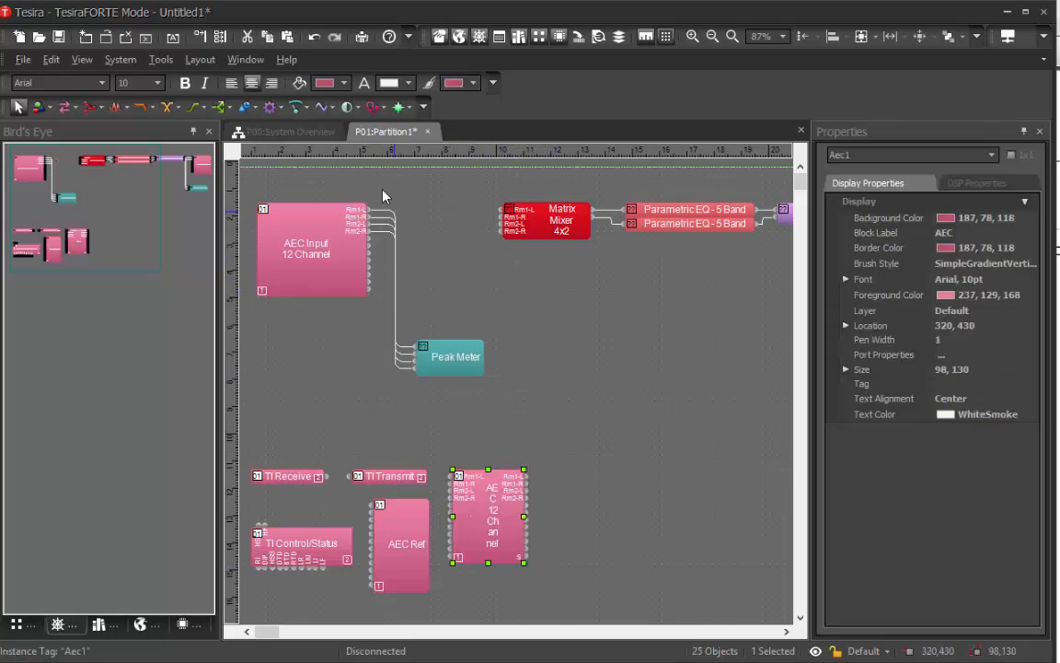
Wire the four Rm1 and Rm2 outputs of the AEC Input block directly to the Matrix Mixer 4x2 inputs
left_click_drag(344, 177, 387, 243)
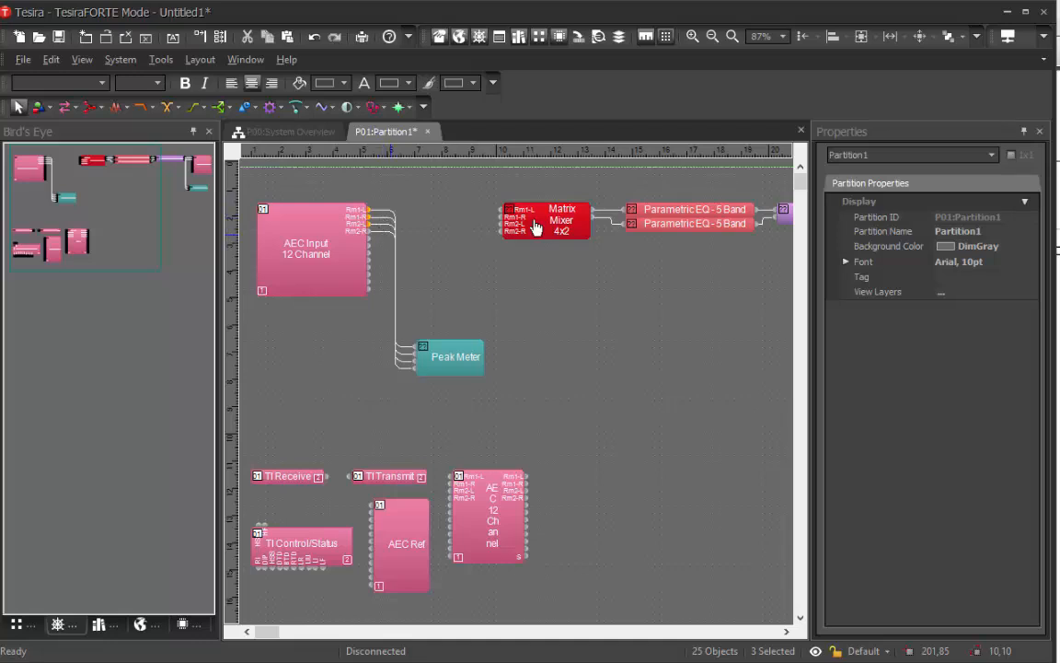
left_click_drag(471, 184, 518, 266)
left_click_drag(501, 212, 371, 212)
left_click(467, 197)
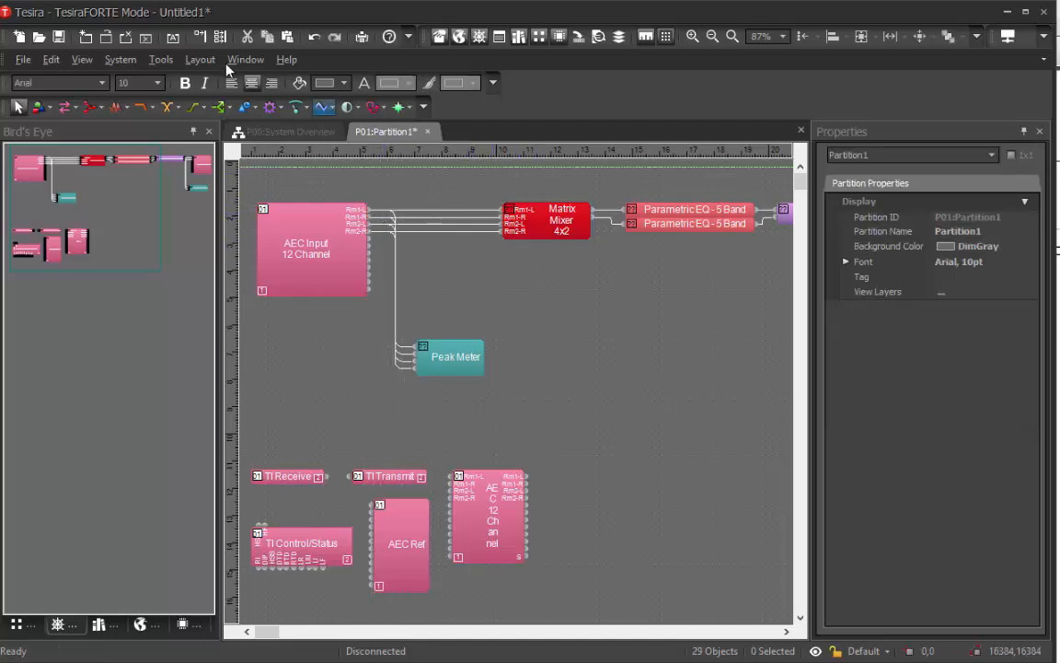
Save the layout on the Desktop as test
left_click(23, 59)
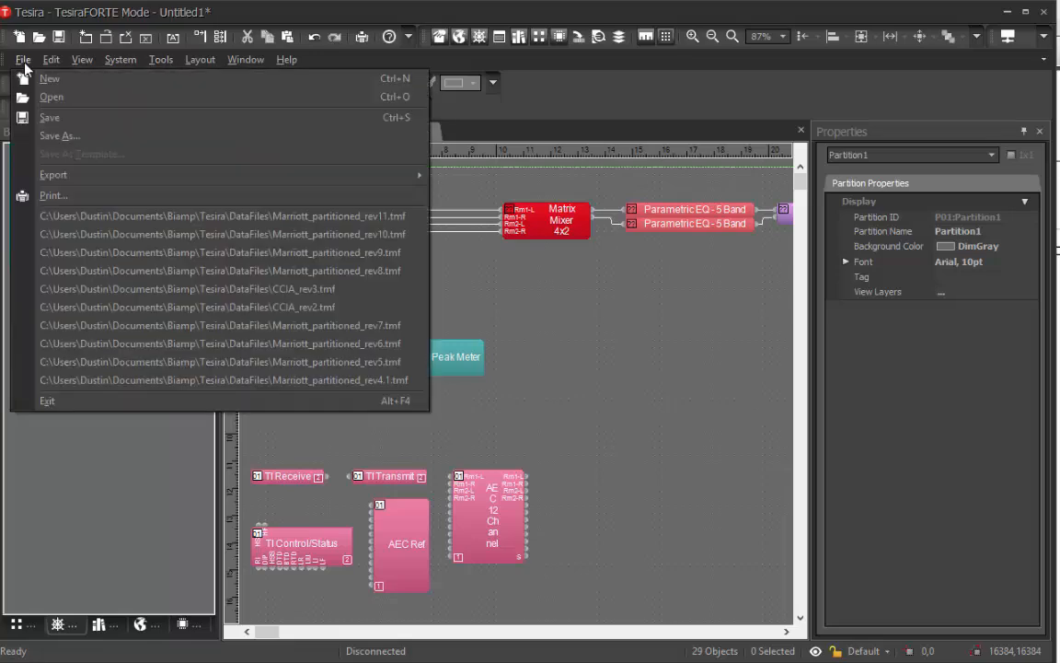
left_click(66, 122)
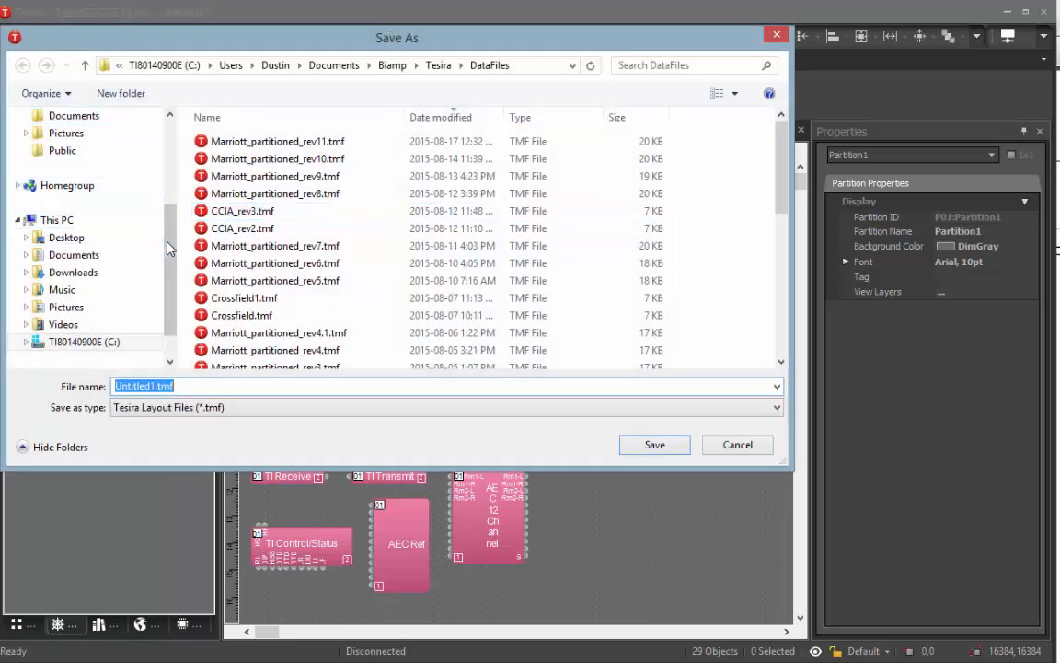
left_click(85, 238)
left_click(229, 384)
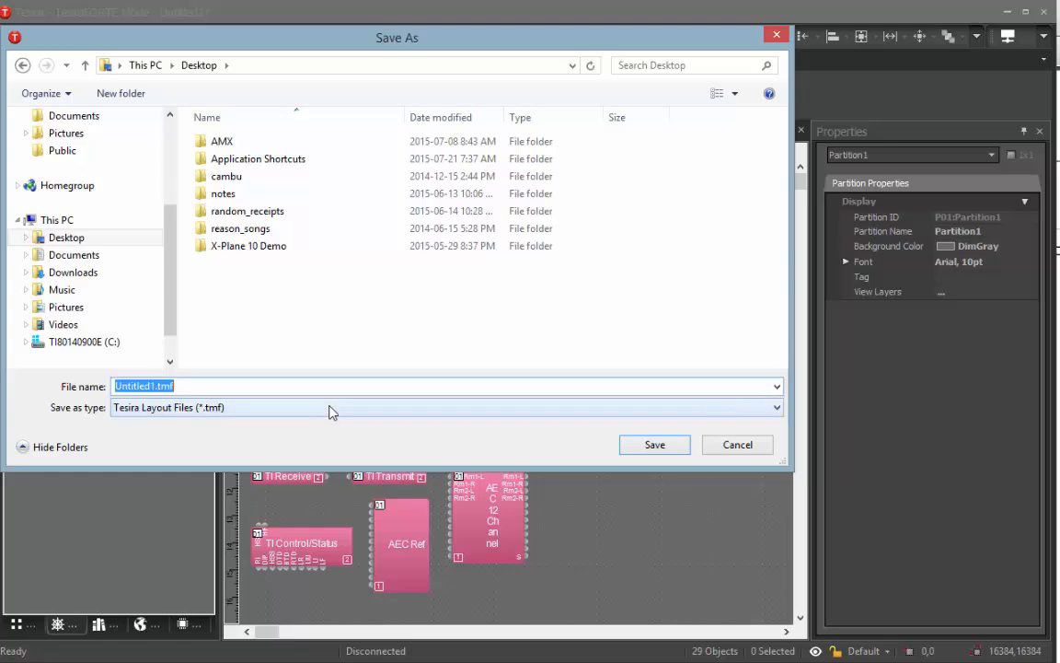
type("test")
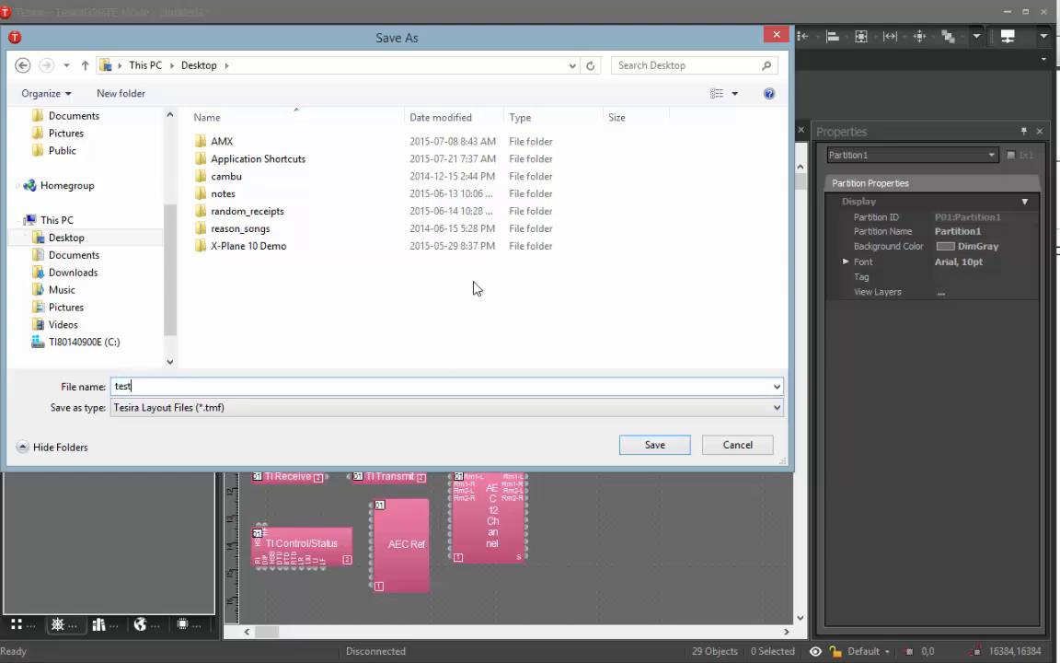
key("Return")
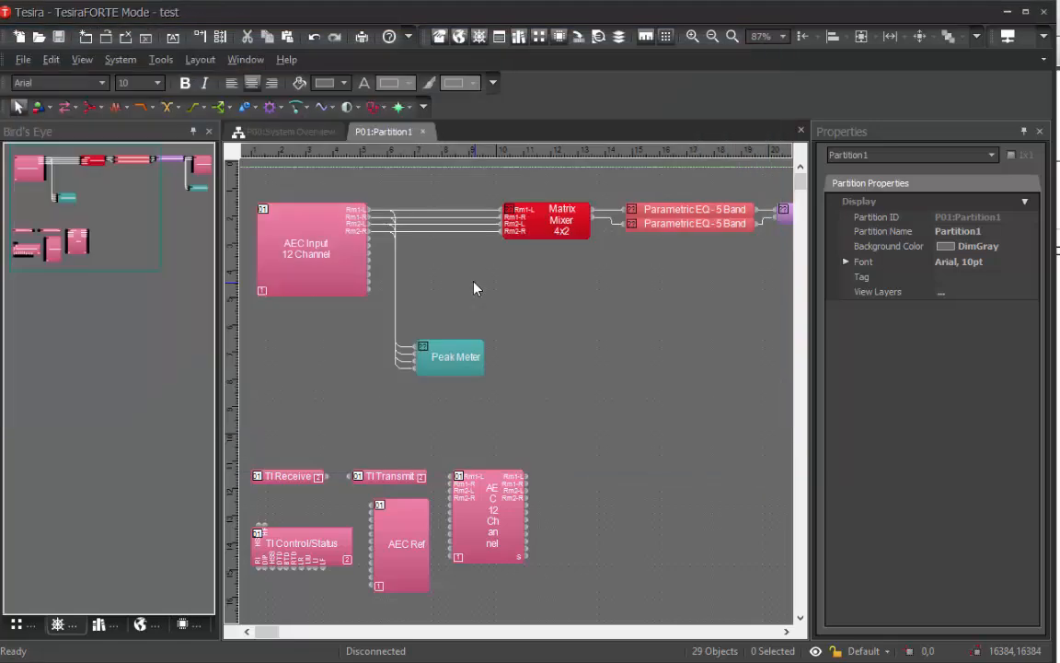
Recompile all partitions and review the Compilation output in the Output Window
left_click(129, 60)
mouse_move(153, 147)
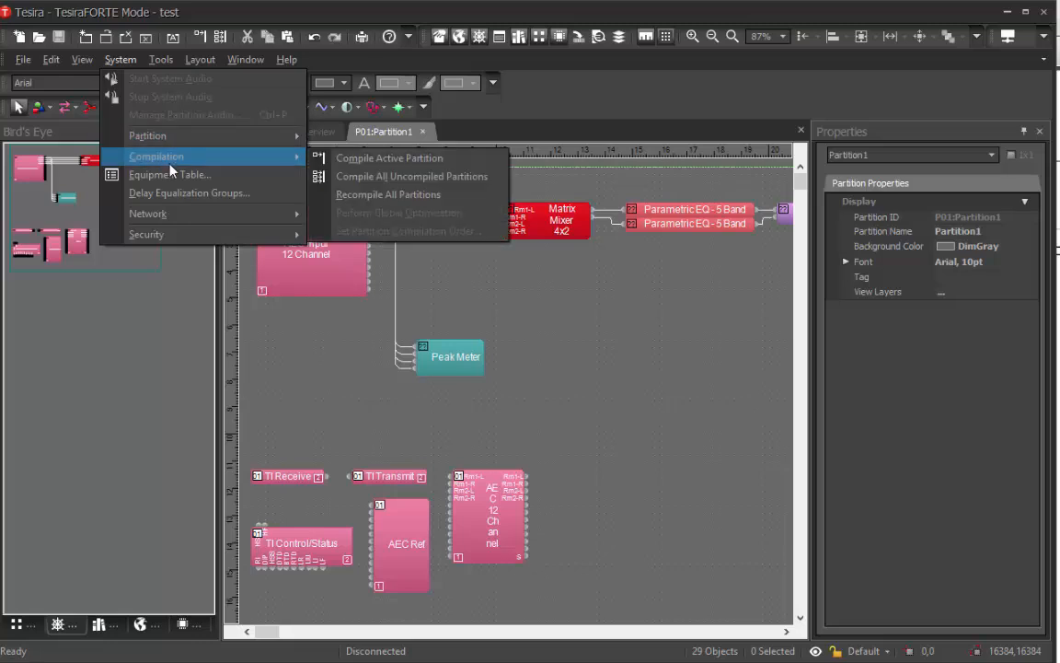
left_click(414, 195)
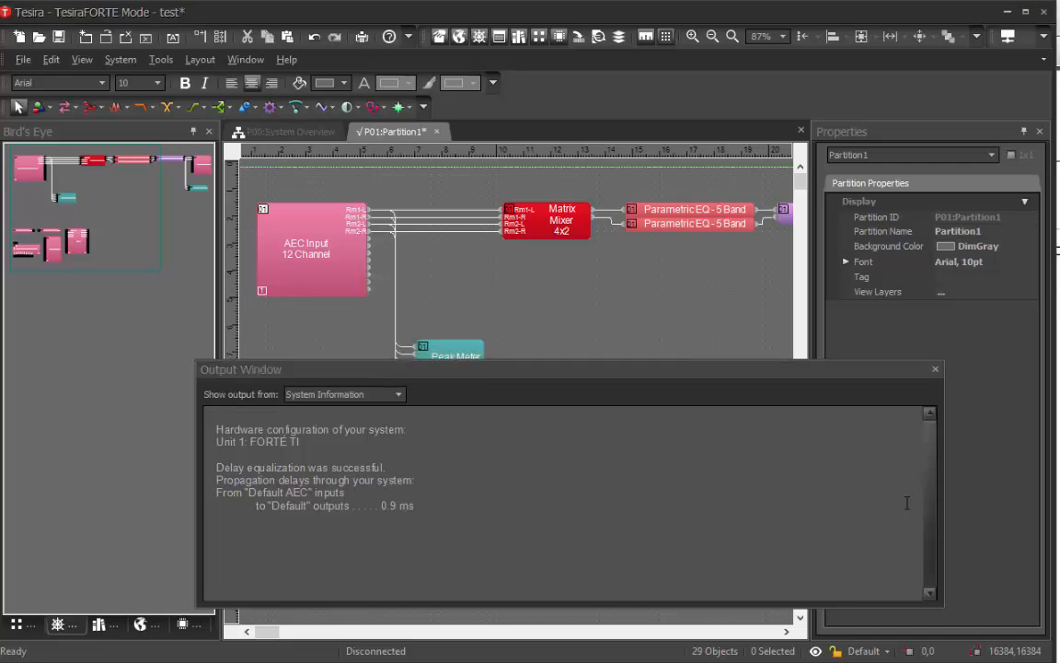
left_click(369, 394)
left_click(366, 407)
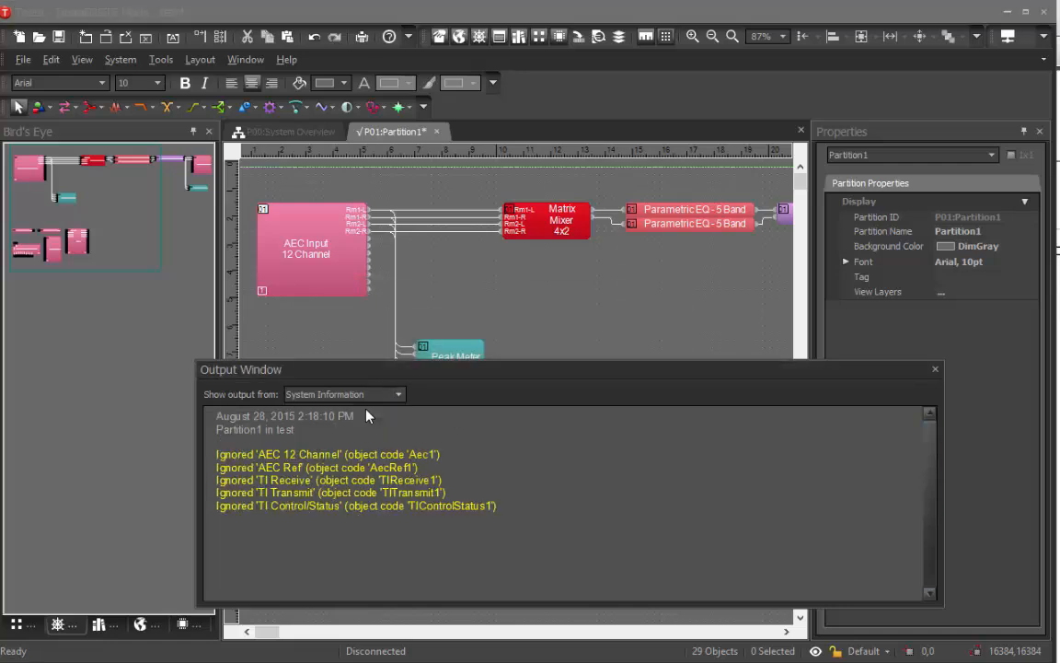
left_click_drag(331, 369, 307, 210)
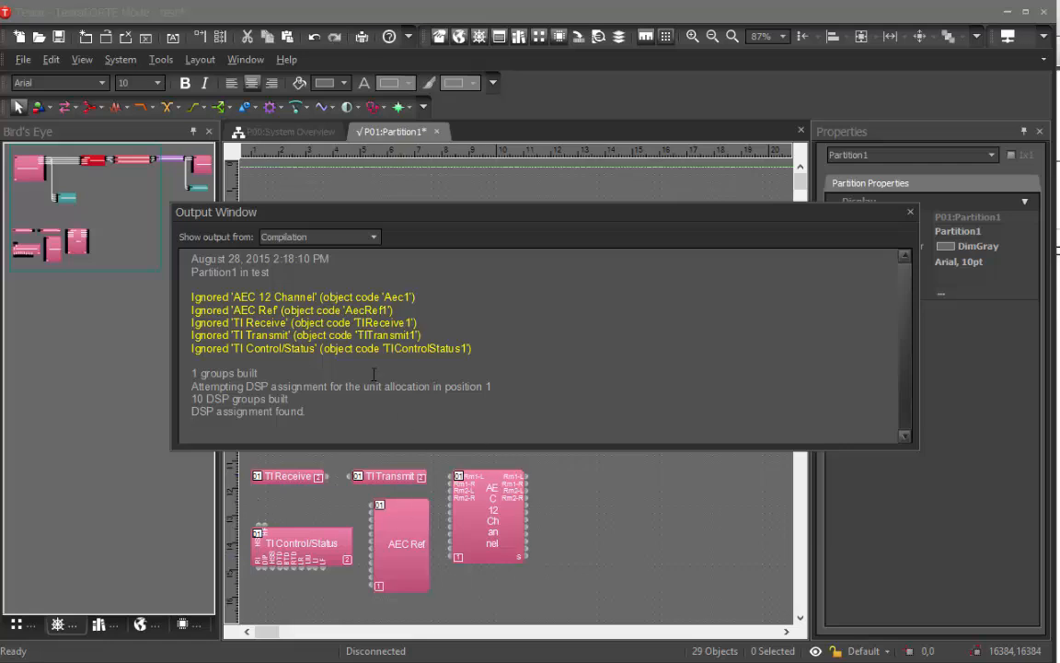
Review the System Information output for hardware configuration and propagation delays, and close the Output Window
left_click(305, 239)
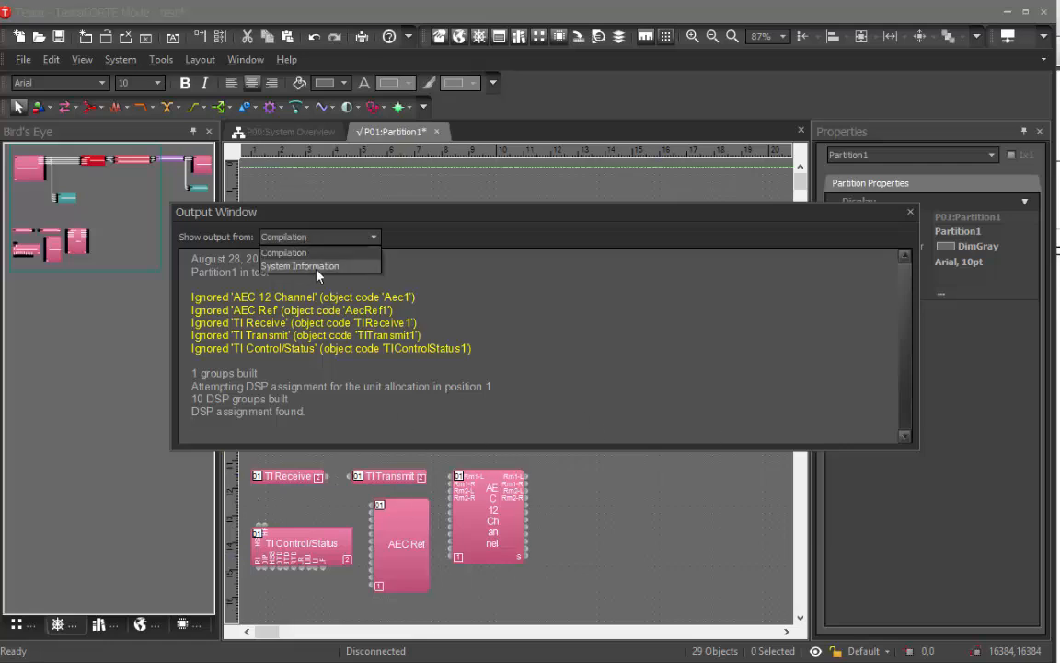
left_click(317, 266)
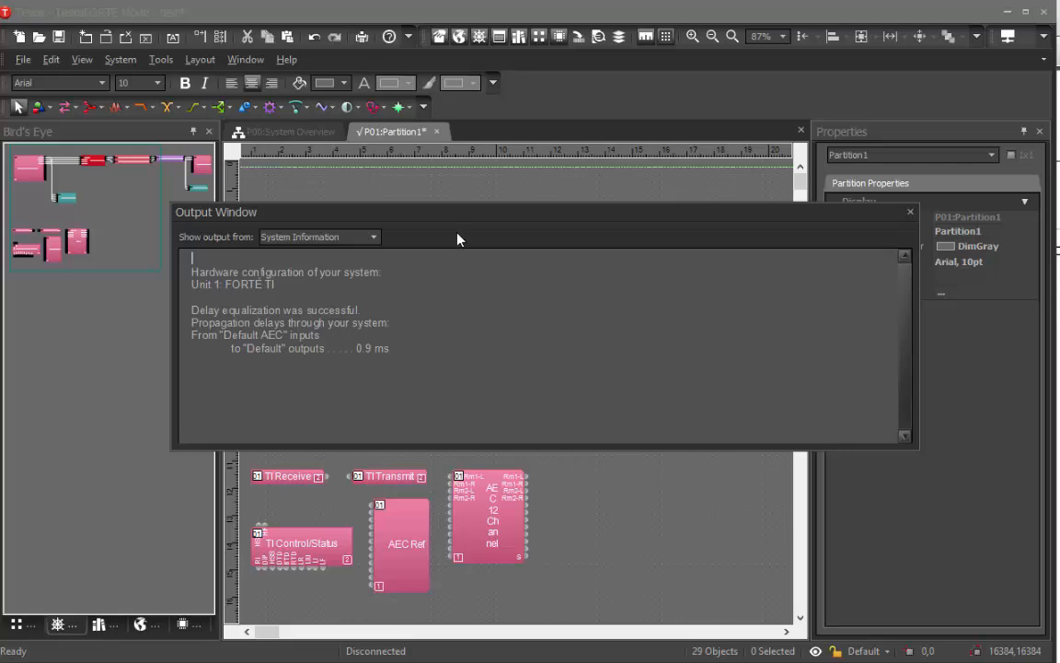
left_click_drag(446, 224, 375, 342)
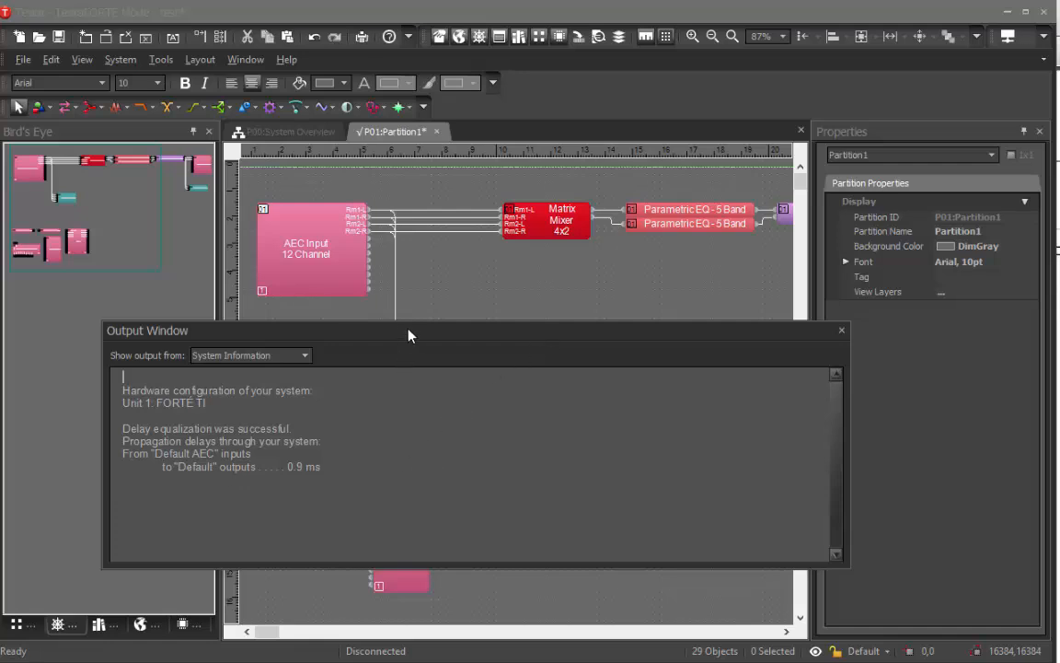
left_click_drag(409, 335, 379, 315)
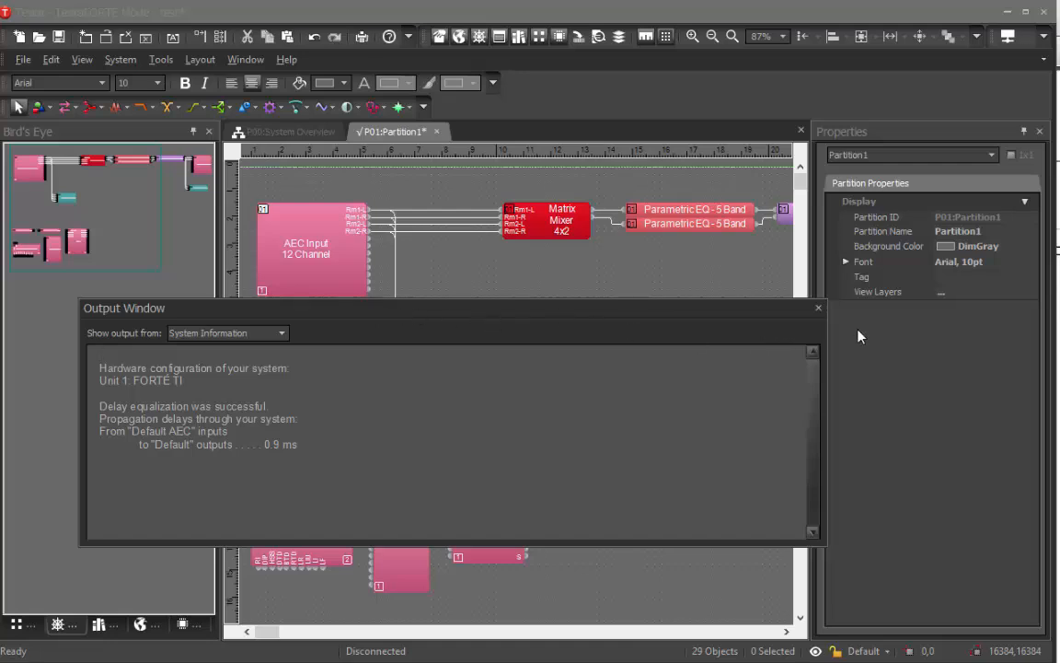
left_click(819, 307)
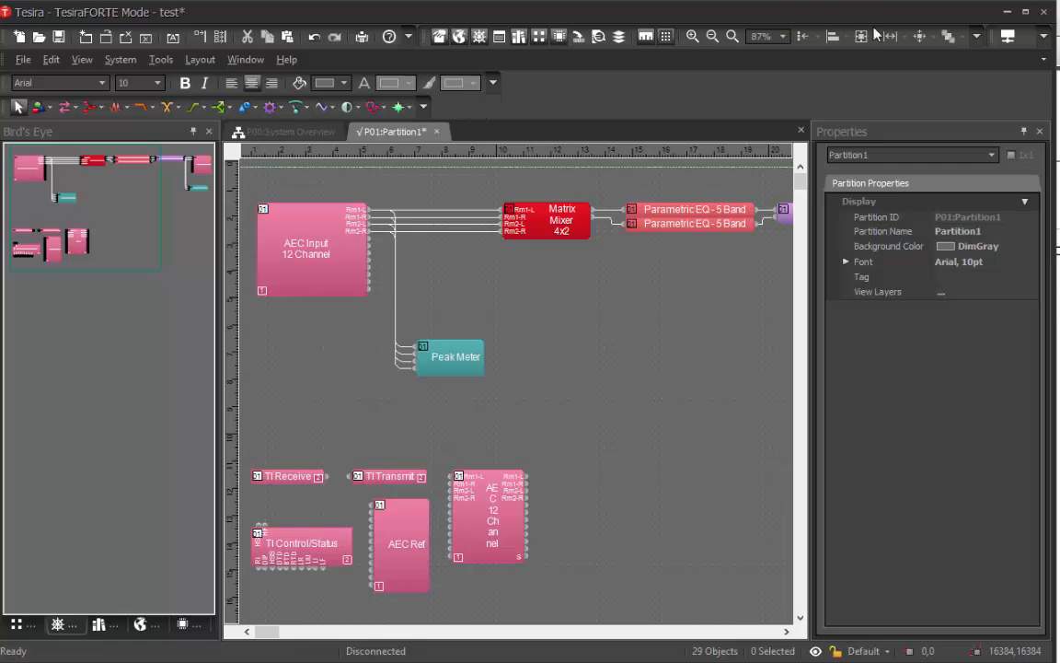
Open System Connect and examine the TesiraFORTÉ unit in its device list
left_click(1008, 39)
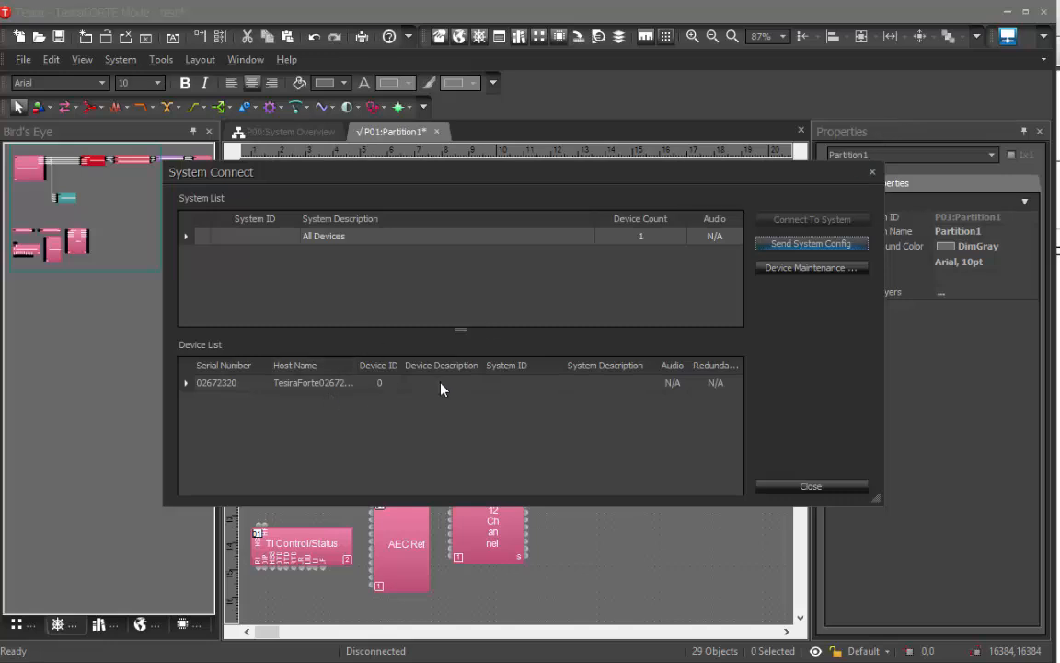
left_click(355, 383)
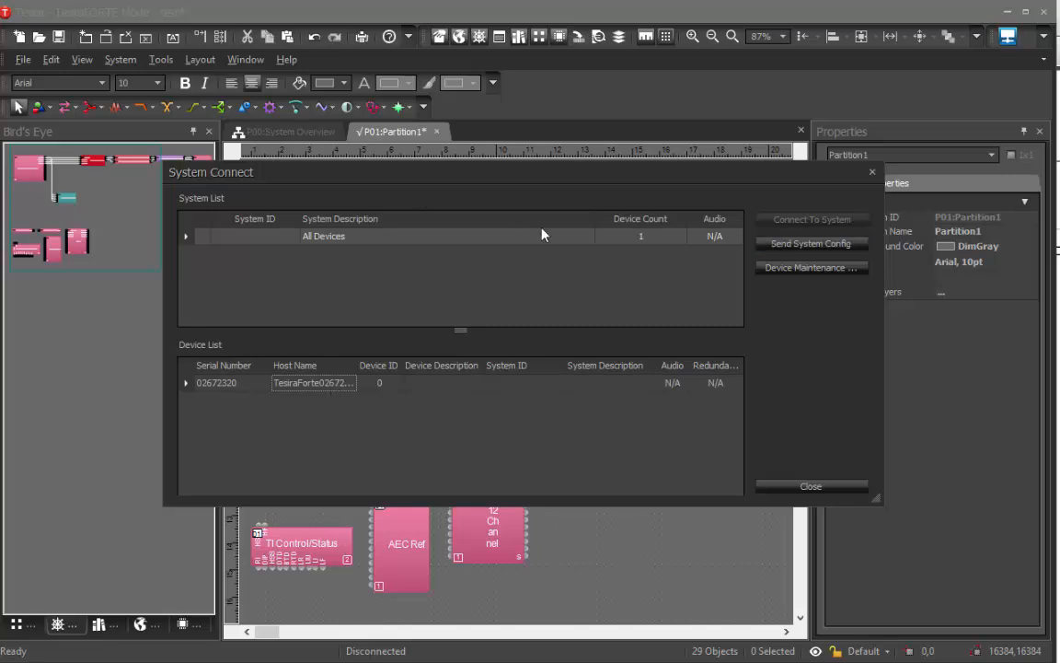
left_click_drag(516, 181, 524, 168)
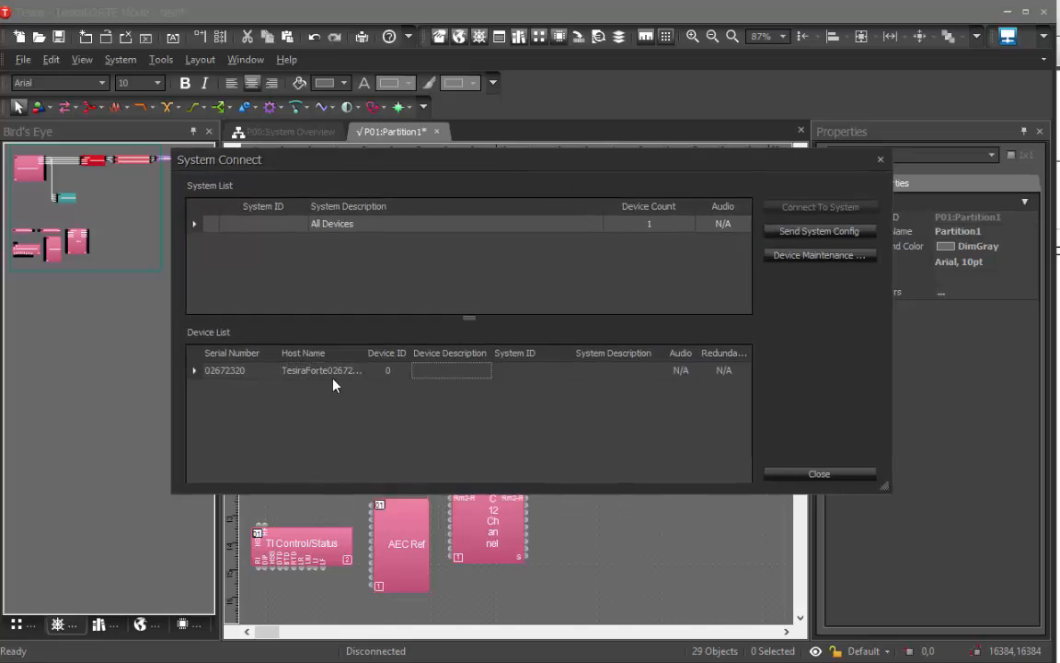
left_click_drag(642, 171, 636, 183)
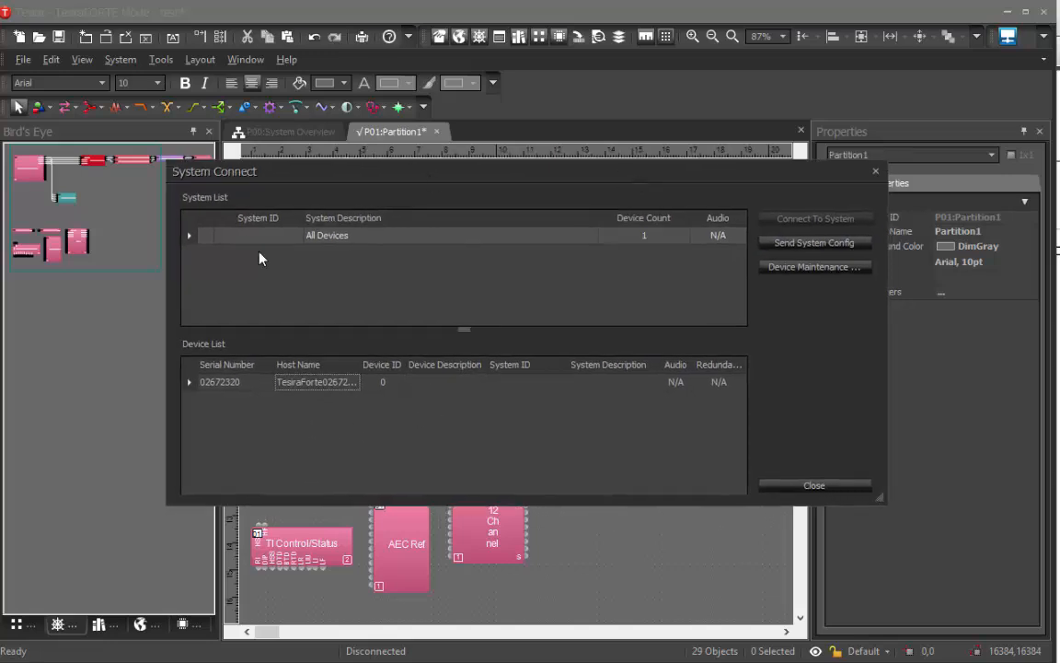
Open Device Maintenance, select the discovered TesiraFORTÉ unit, and call up the Reset Device option
left_click(814, 266)
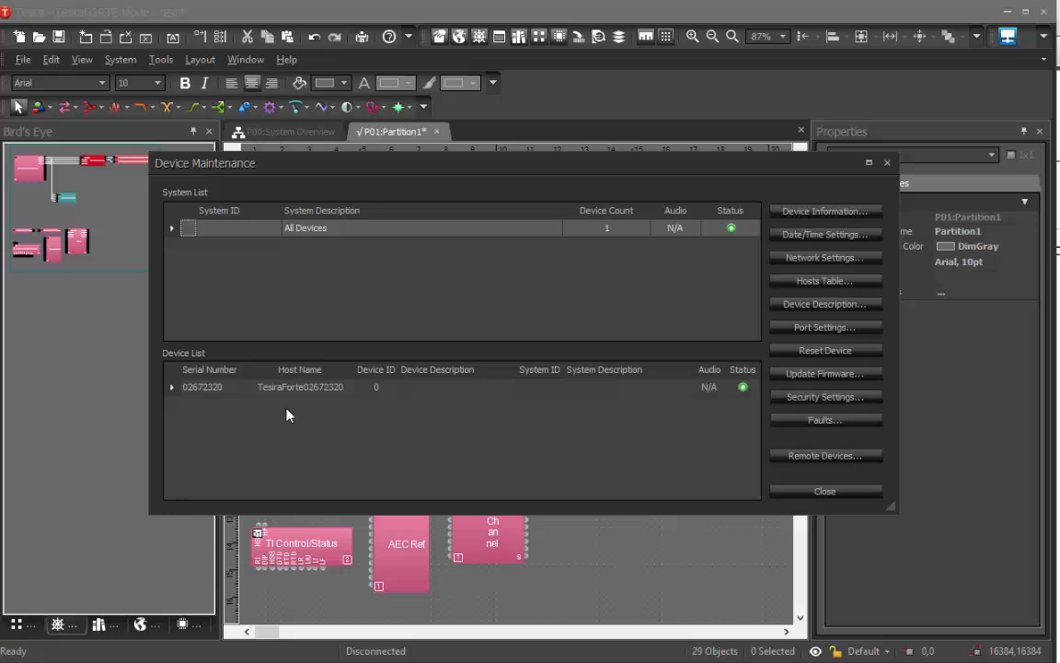
left_click(298, 388)
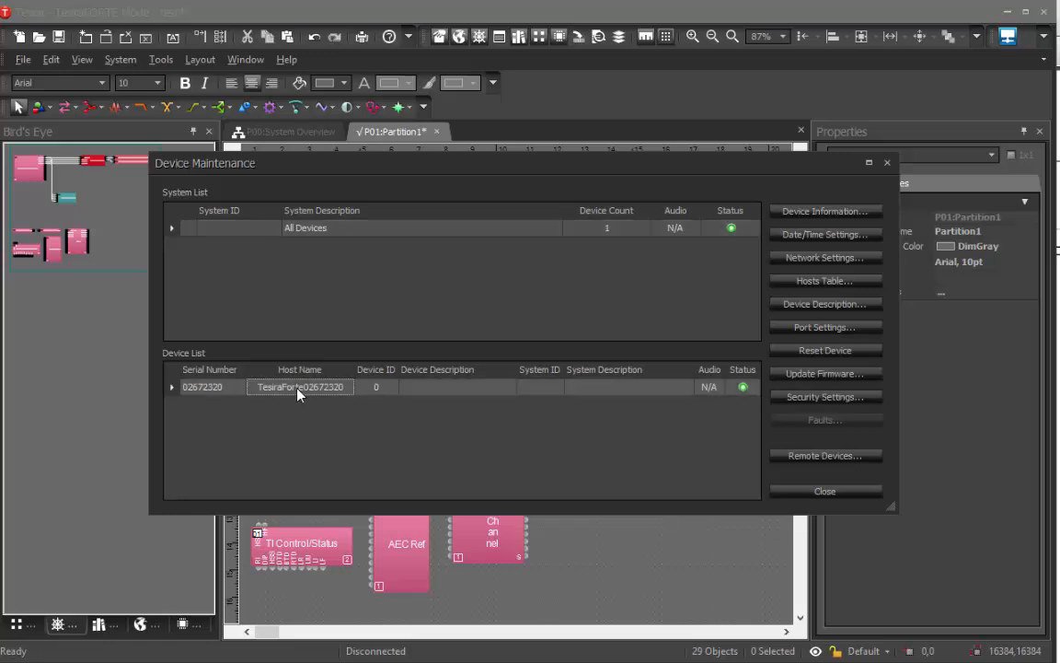
left_click(833, 350)
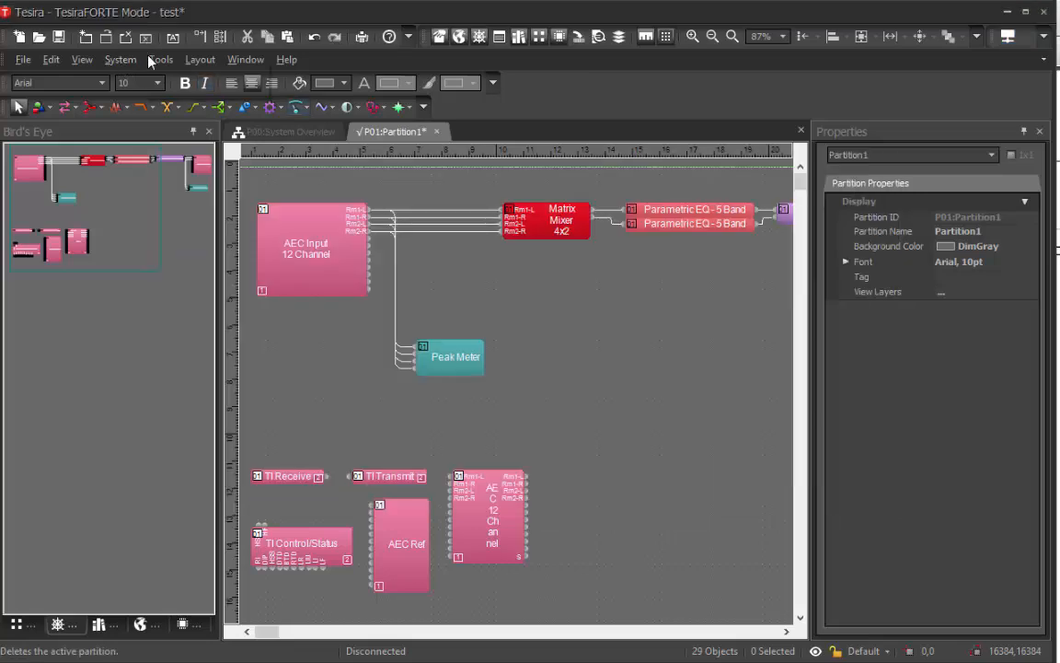
Open the Equipment Table, examine the FORTÉ_TI unit's row, and close the table without making changes
left_click(161, 60)
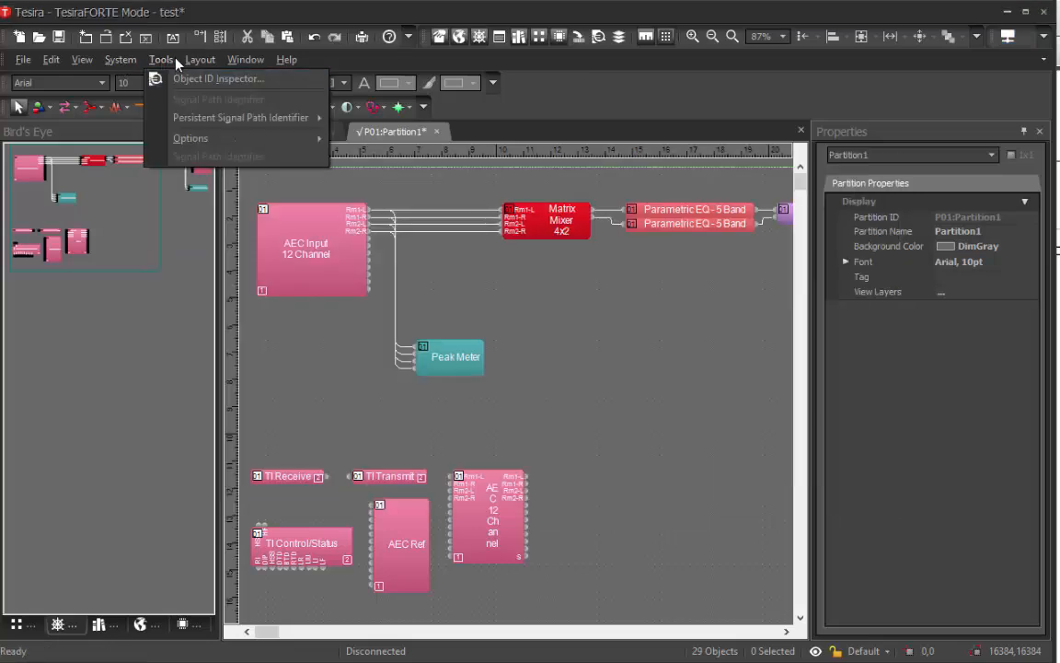
left_click(171, 60)
left_click(121, 59)
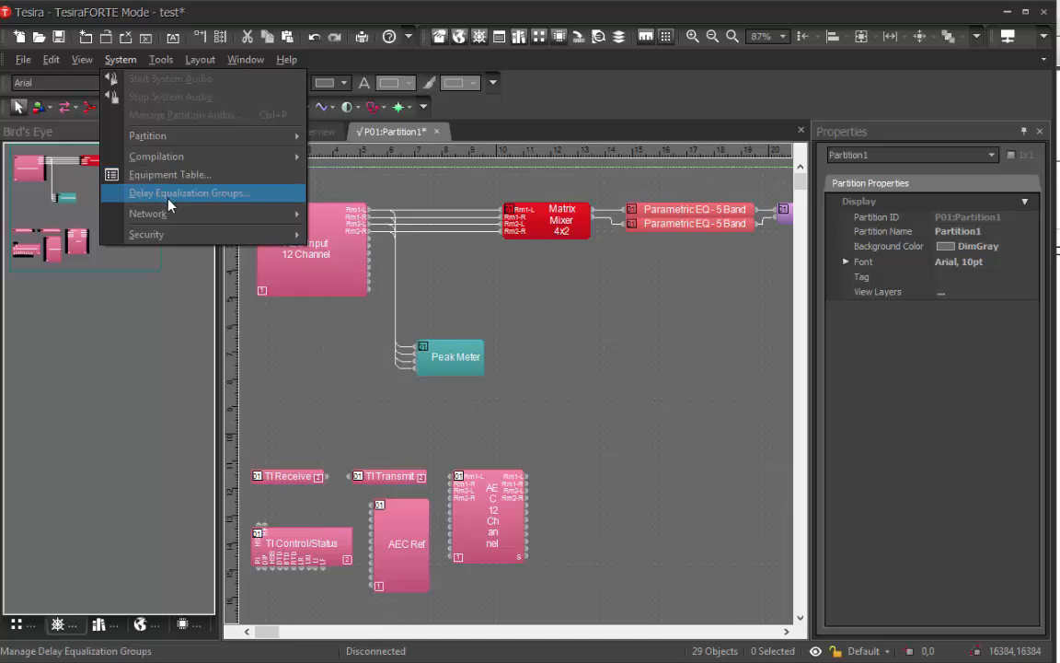
left_click(180, 177)
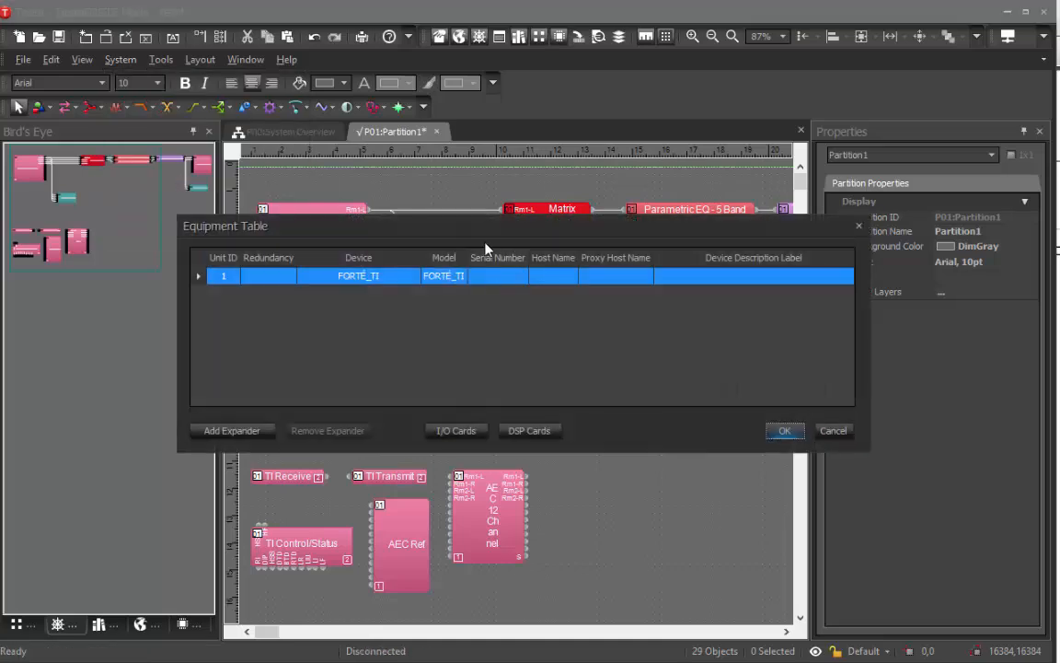
left_click_drag(484, 234, 416, 230)
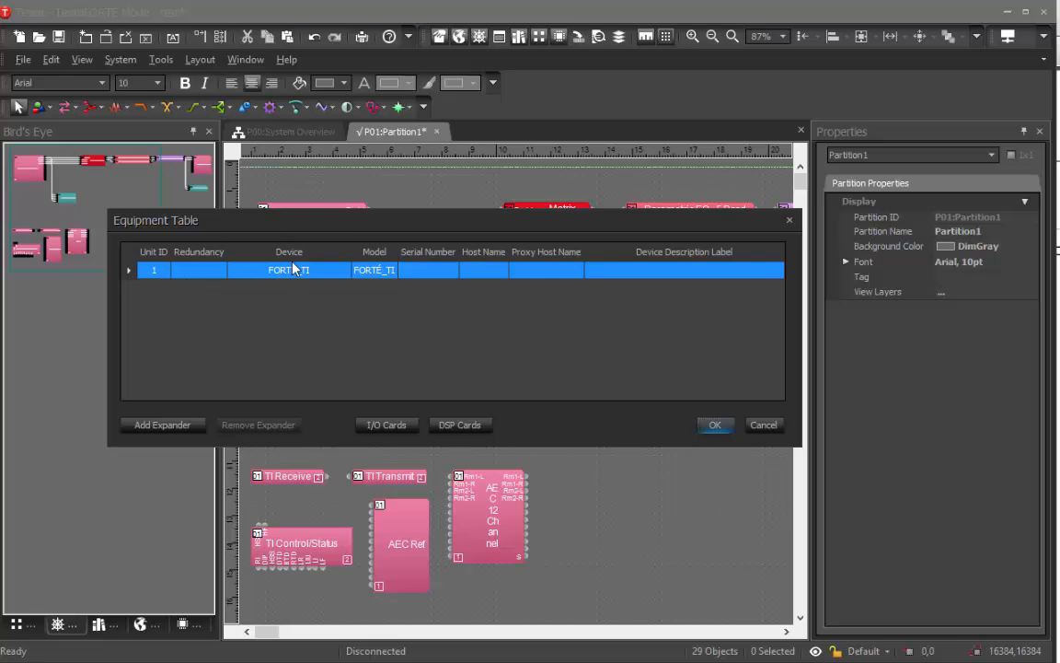
left_click_drag(286, 222, 289, 336)
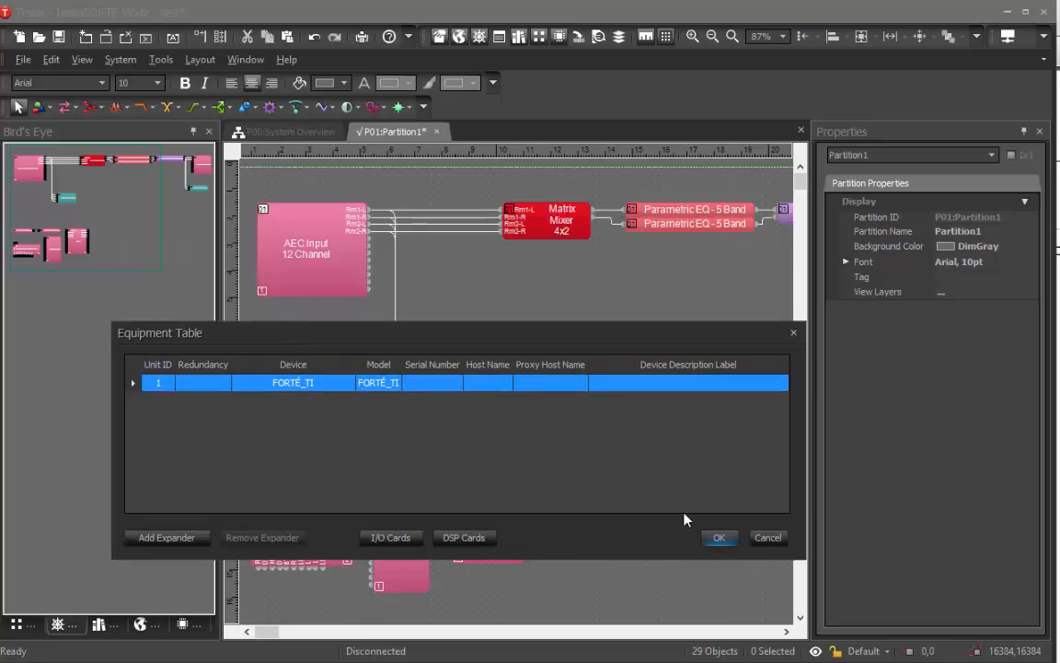
left_click(353, 268)
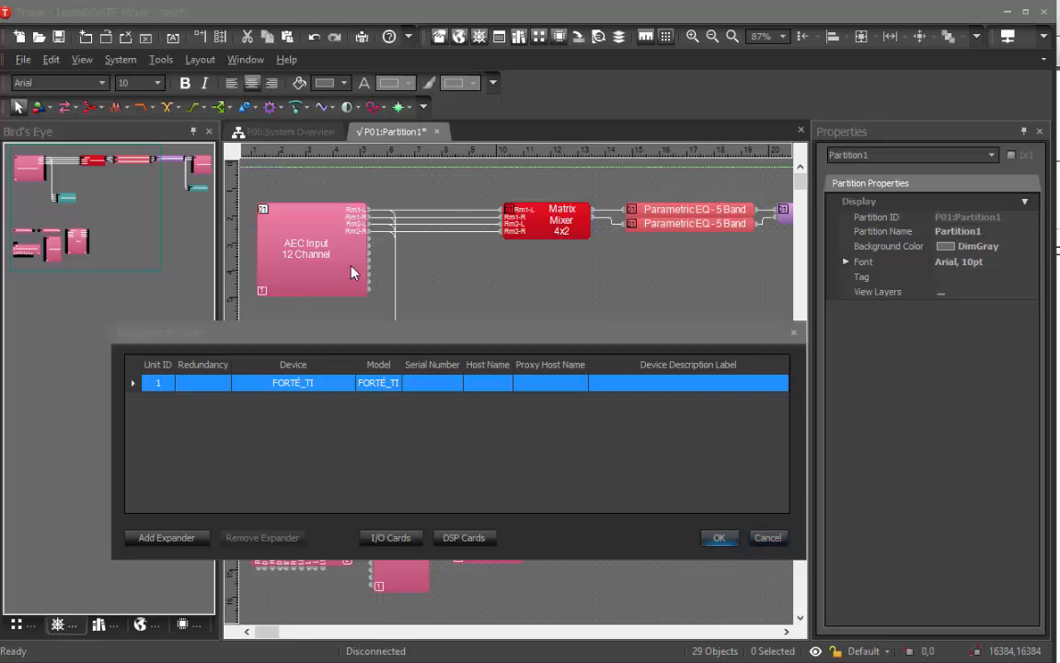
left_click(766, 540)
Inspect the AEC Input 12 Channel block's gain and phantom power controls, and the Matrix Mixer's display properties
double_click(288, 217)
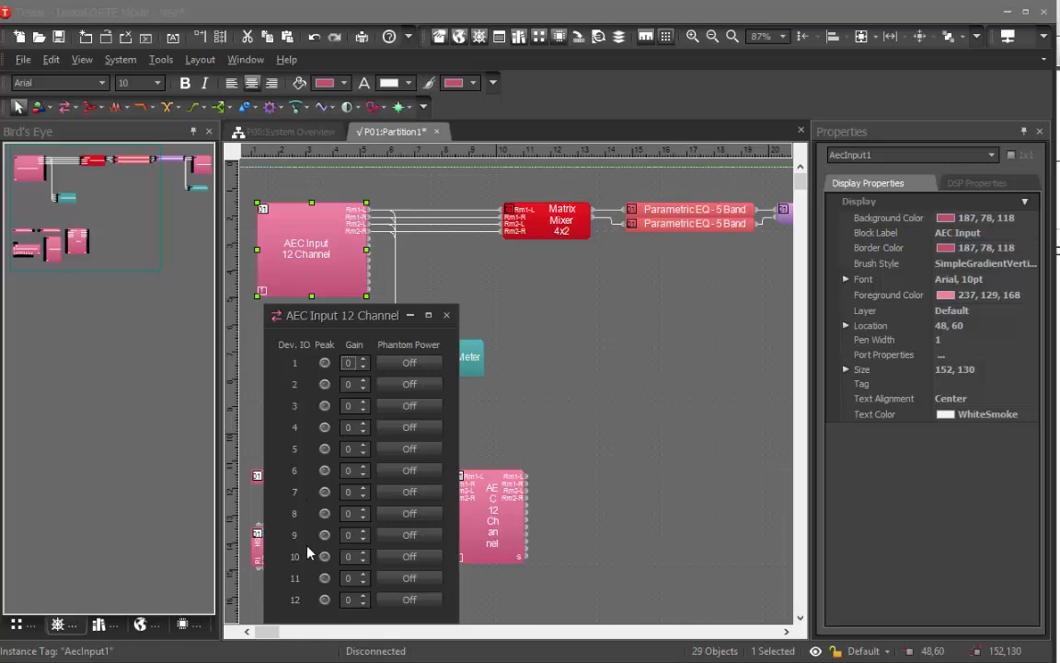
left_click(446, 315)
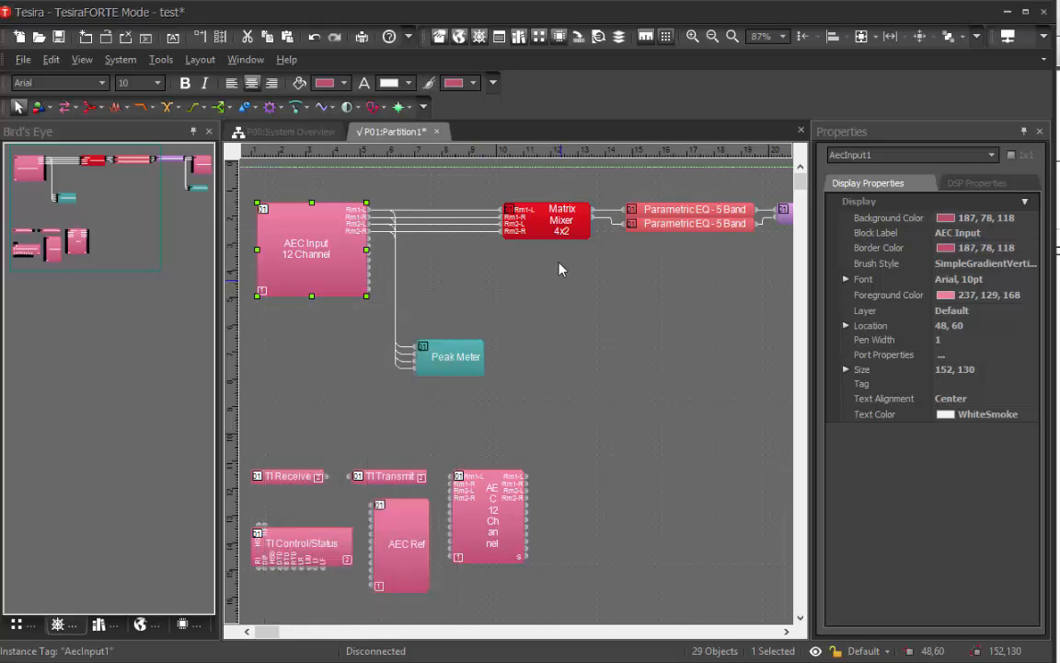
left_click(553, 219)
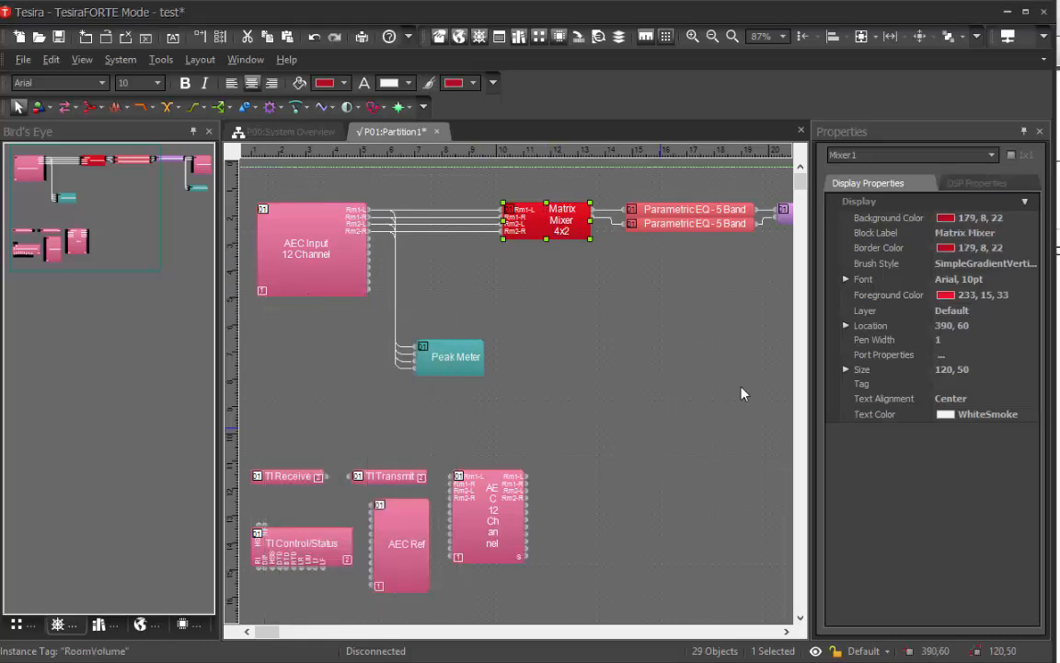
Try to set the Crestron Rm Vol block's instance tag to RoomVolume
left_click_drag(267, 631, 279, 632)
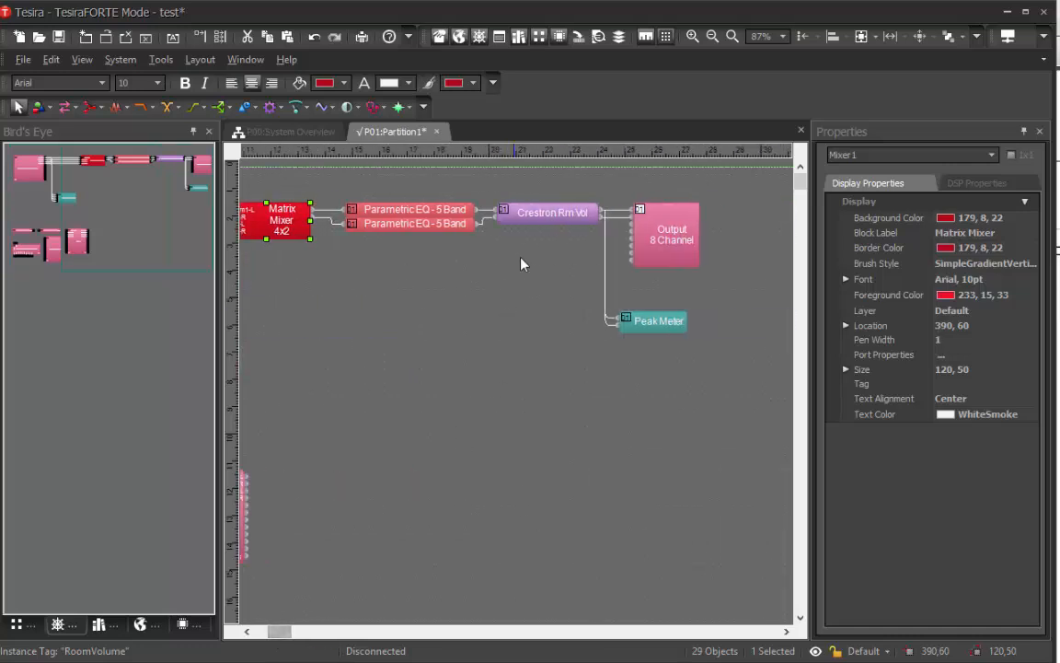
left_click(541, 215)
left_click(1001, 186)
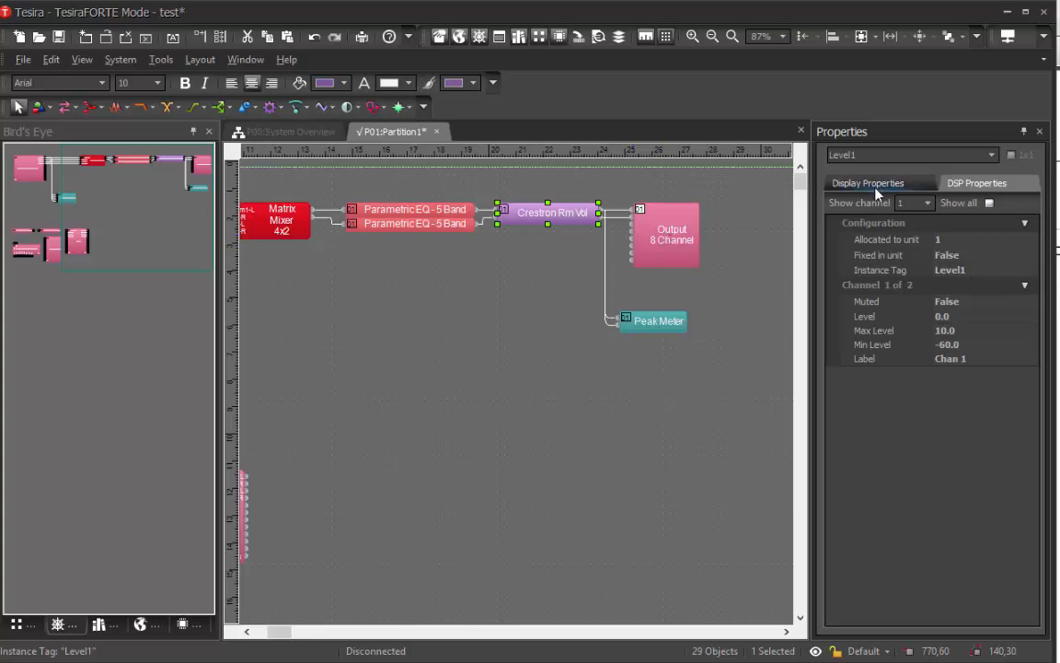
left_click(422, 210)
left_click(520, 212)
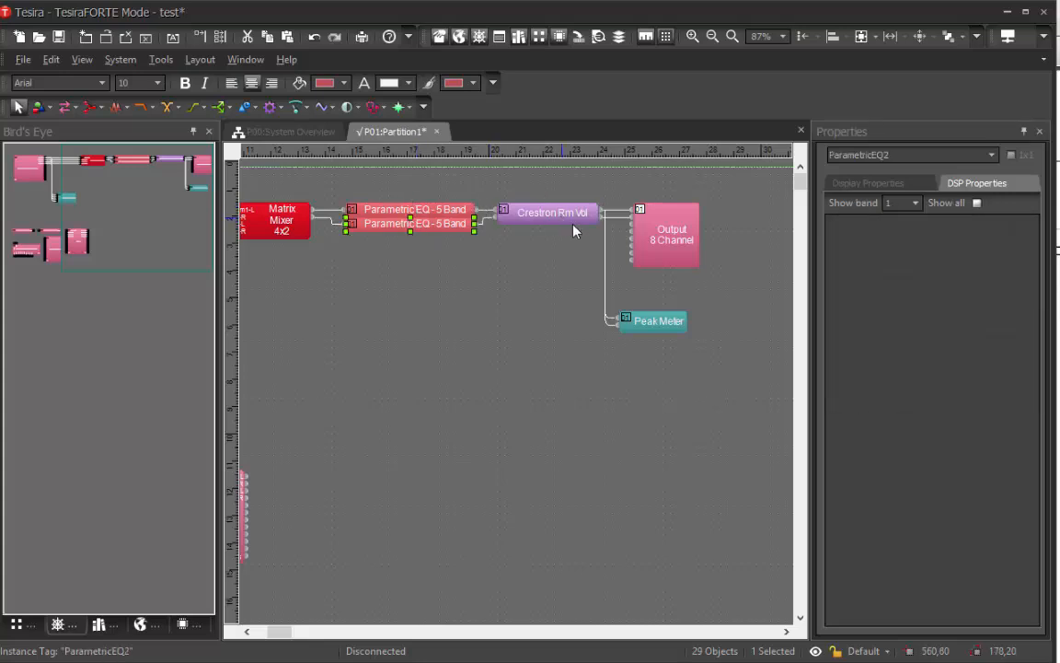
left_click(967, 270)
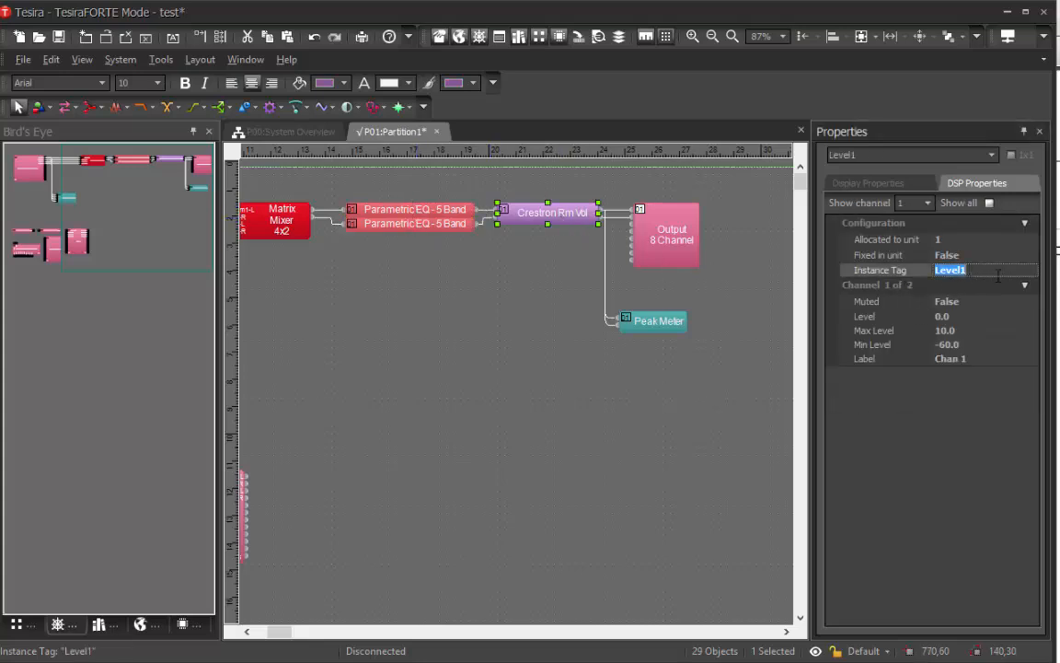
key("BackSpace")
type("RoomVolume")
key("Return")
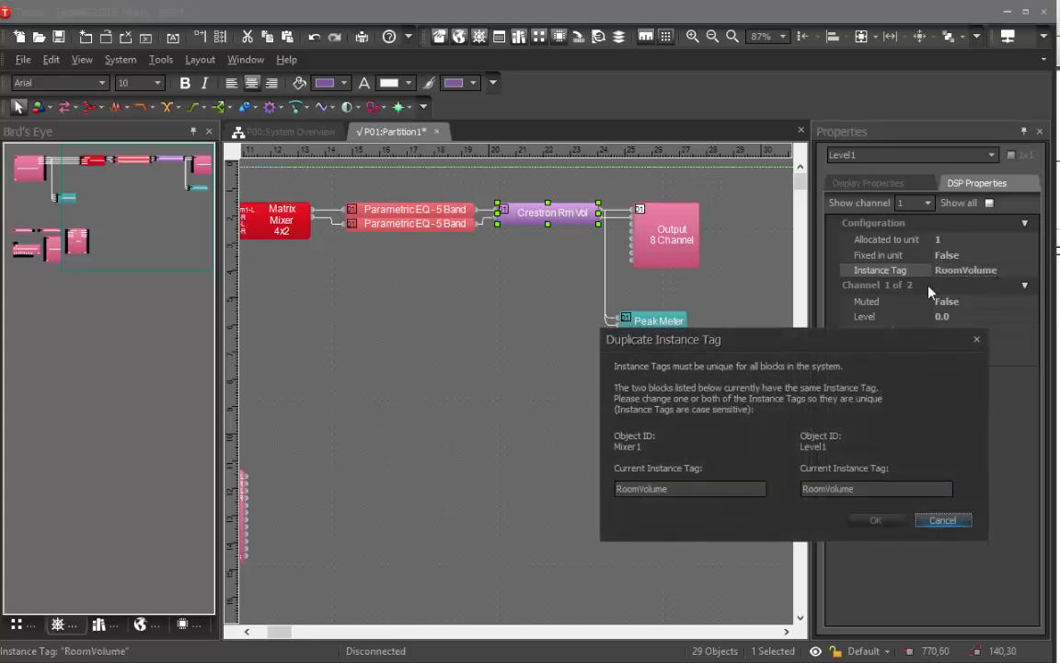
left_click(945, 521)
left_click(513, 386)
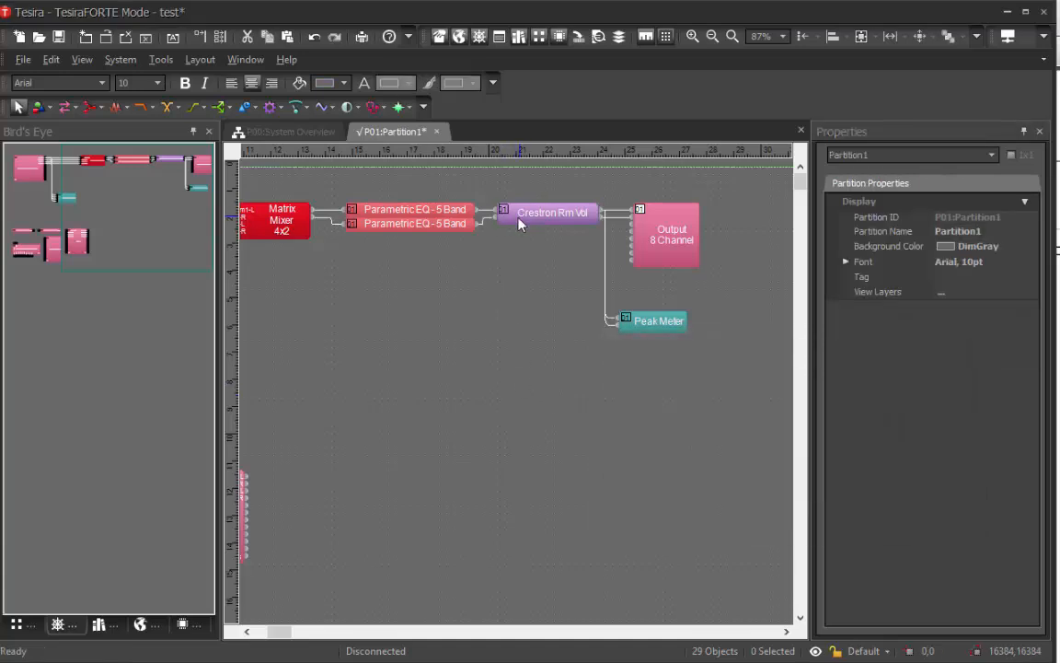
Examine the Crestron Rm Vol block's level controls, display properties and DSP properties
double_click(537, 215)
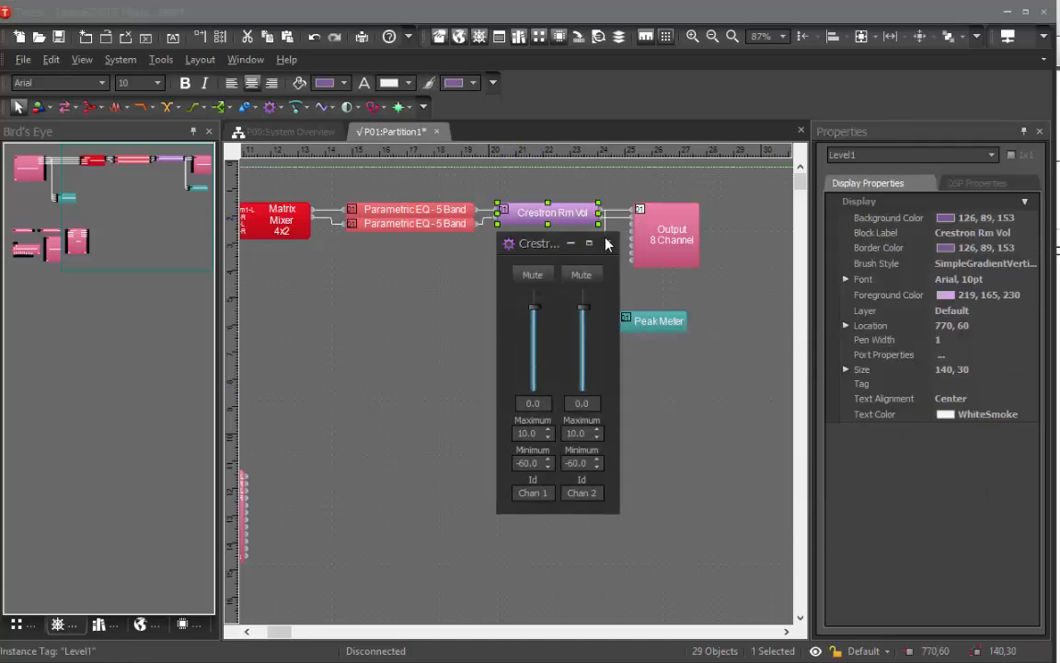
left_click(607, 243)
left_click(973, 182)
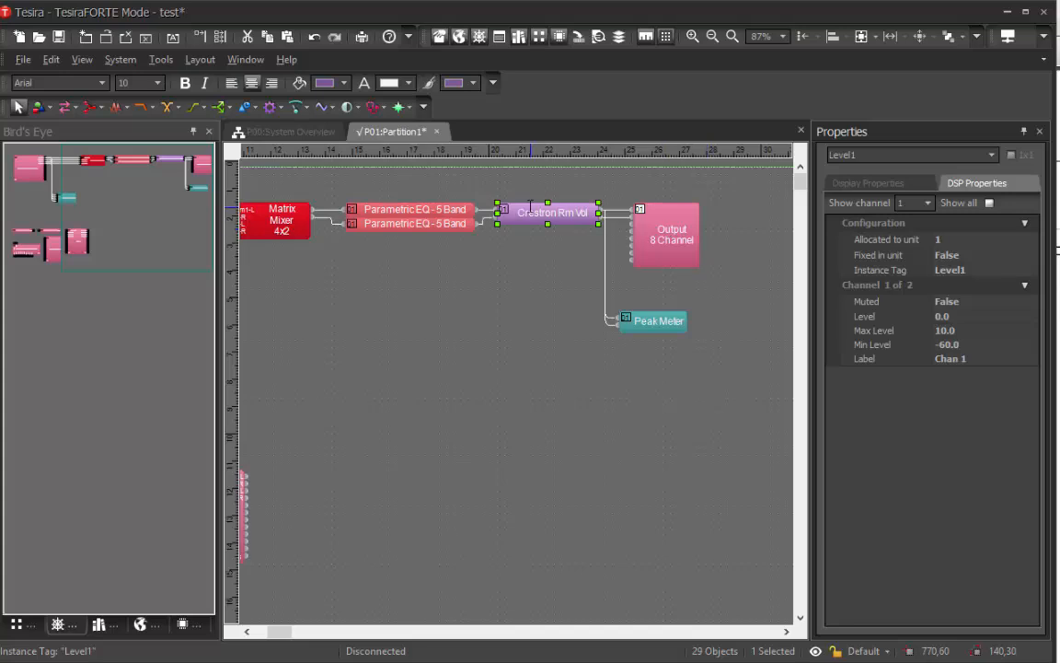
left_click(895, 182)
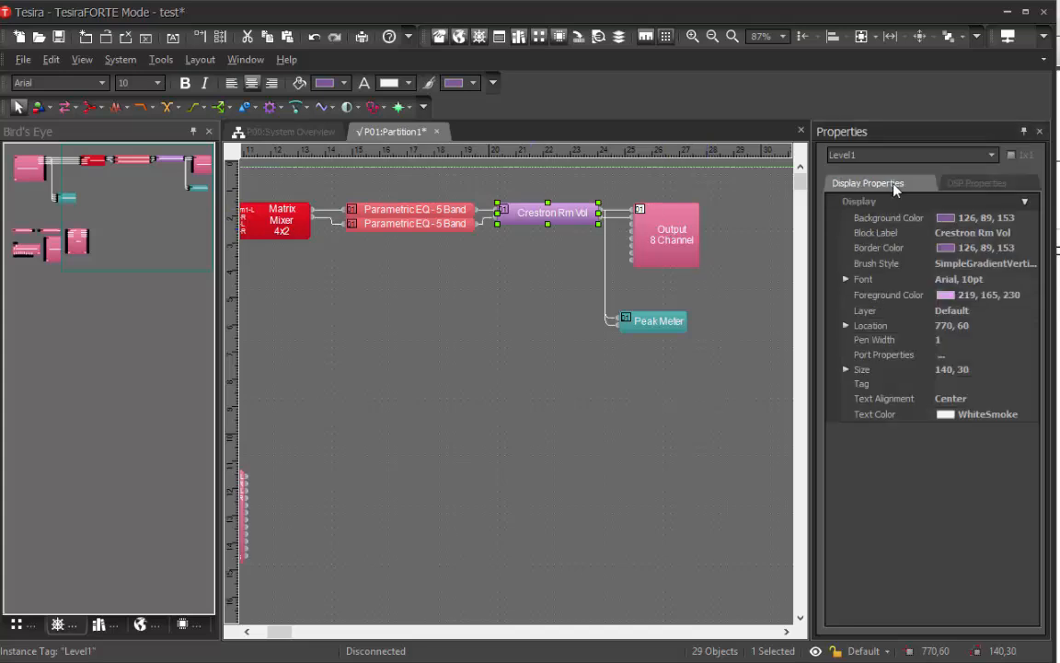
left_click(971, 189)
left_click(489, 366)
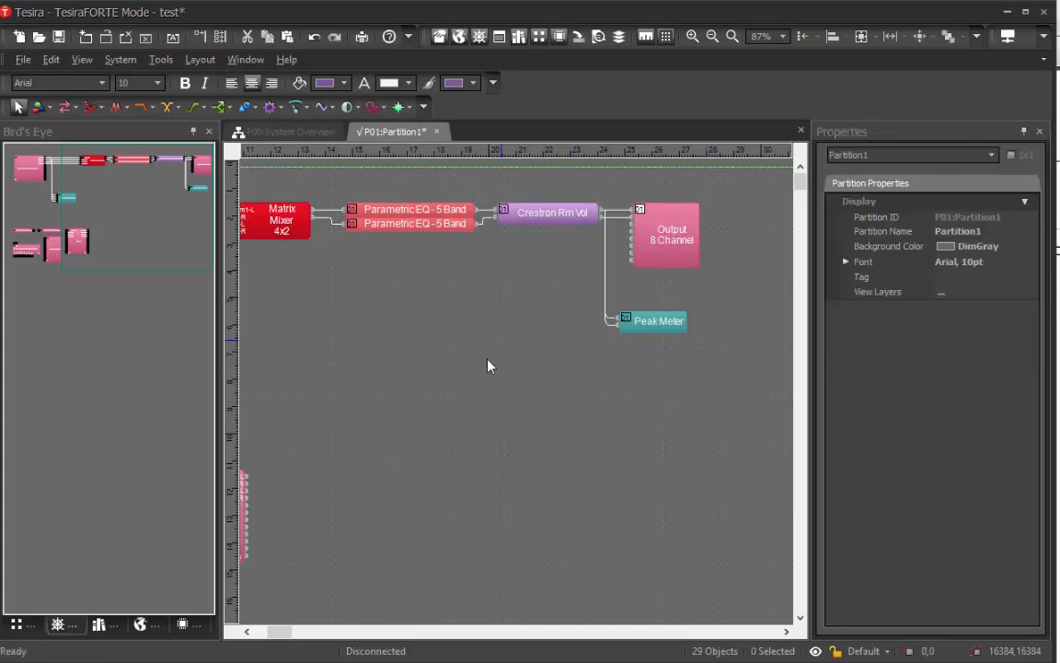
Check the instance tags of the output-side Peak Meter, the Output 8 Channel block and the parametric EQ
left_click(657, 314)
left_click(966, 183)
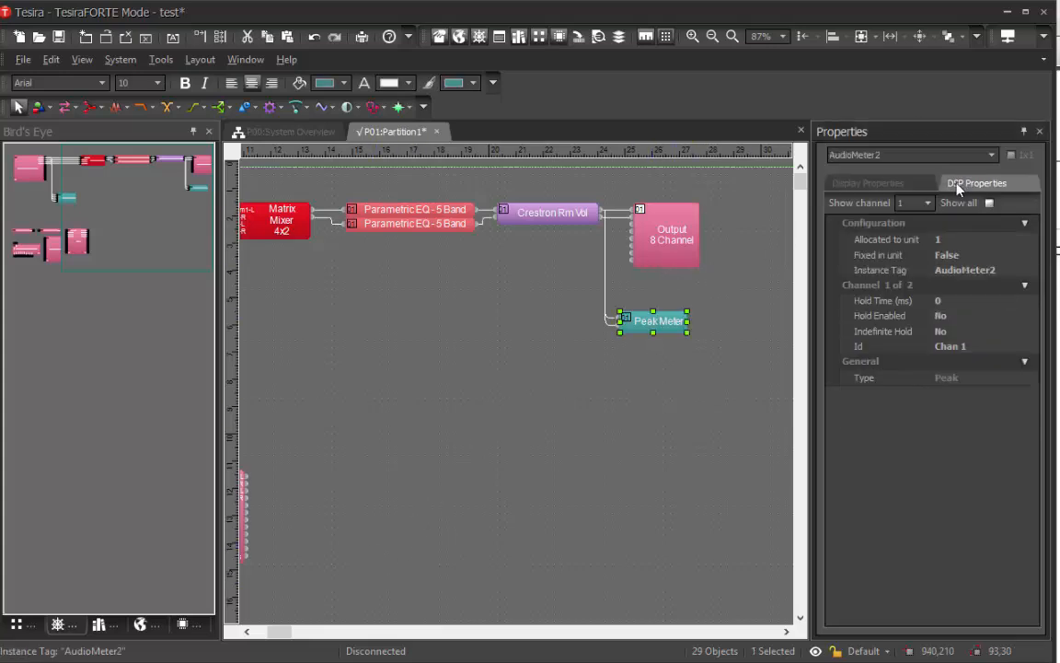
left_click(635, 221)
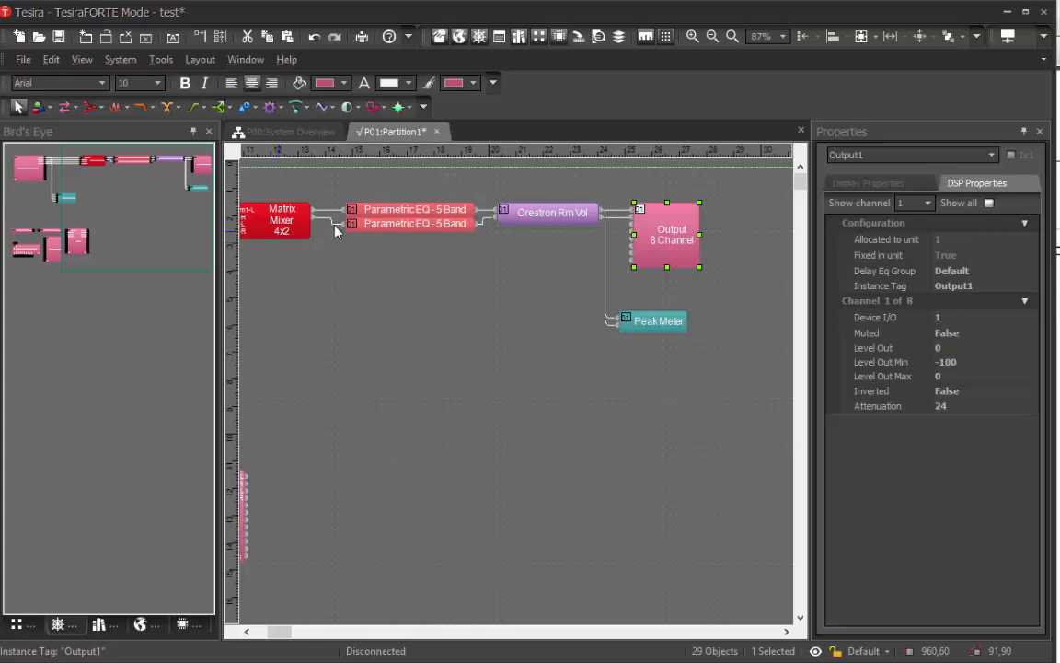
left_click(403, 211)
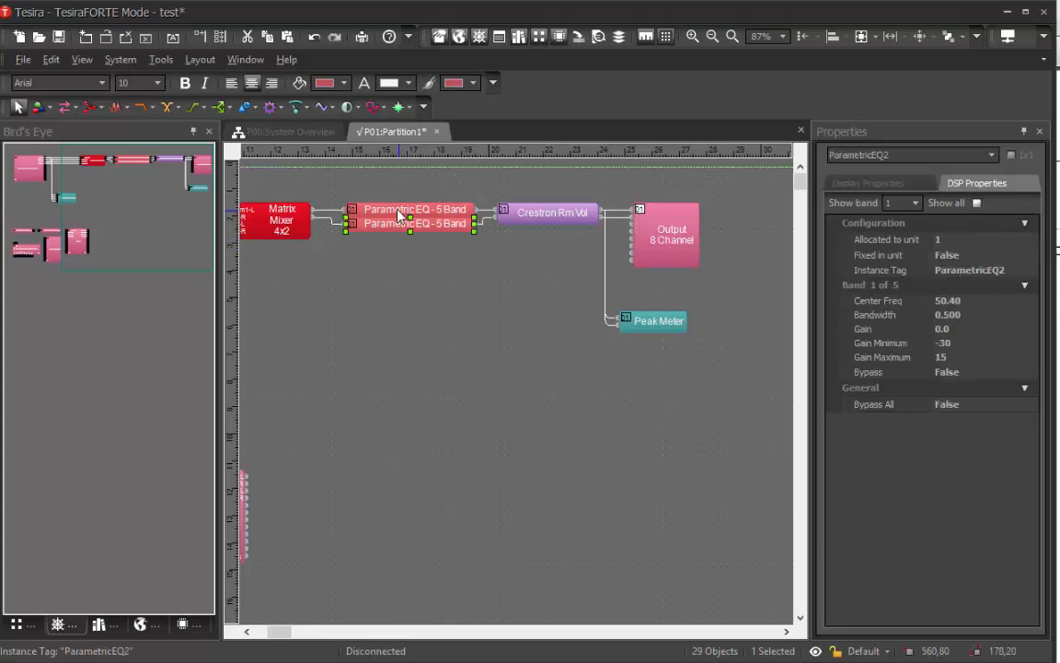
Set the Matrix Mixer block's instance tag to Matrix1
left_click(262, 226)
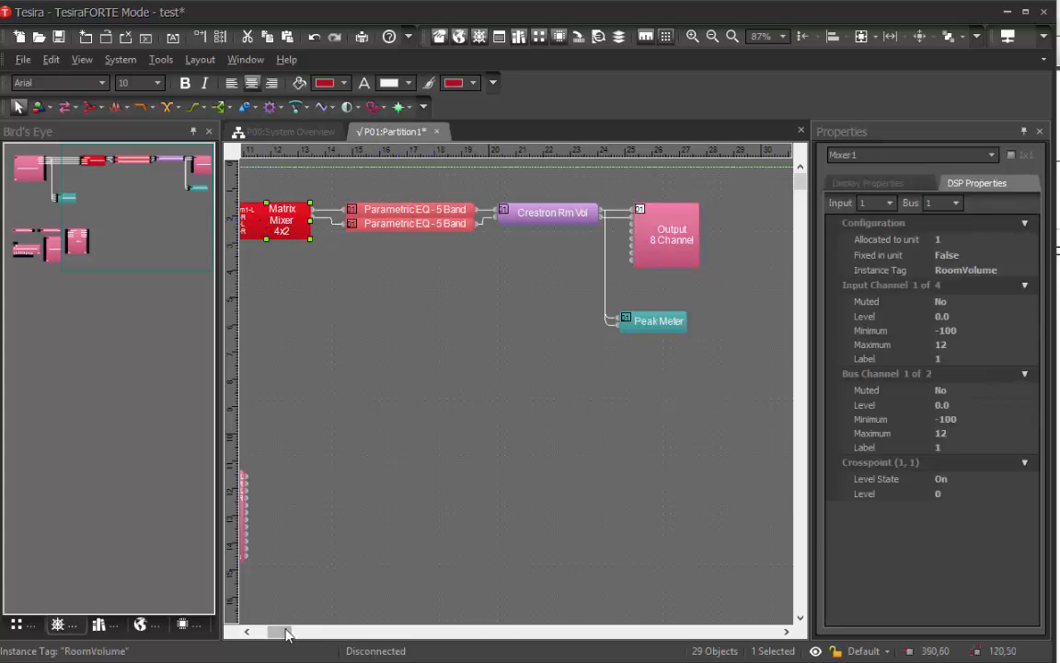
left_click_drag(277, 631, 274, 631)
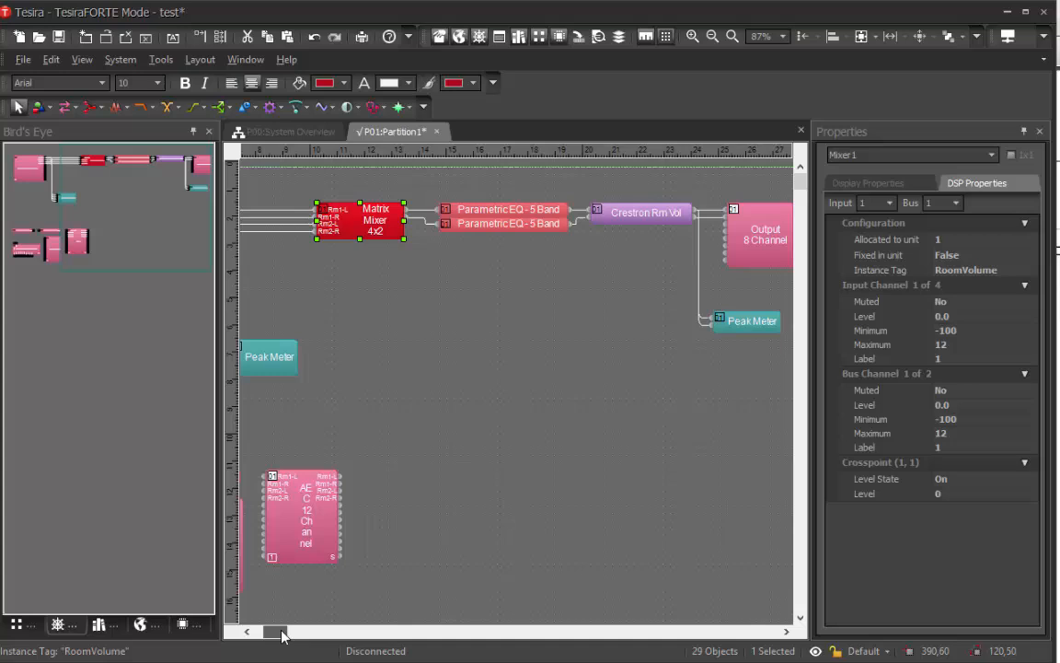
left_click(1001, 268)
type("Matrix1")
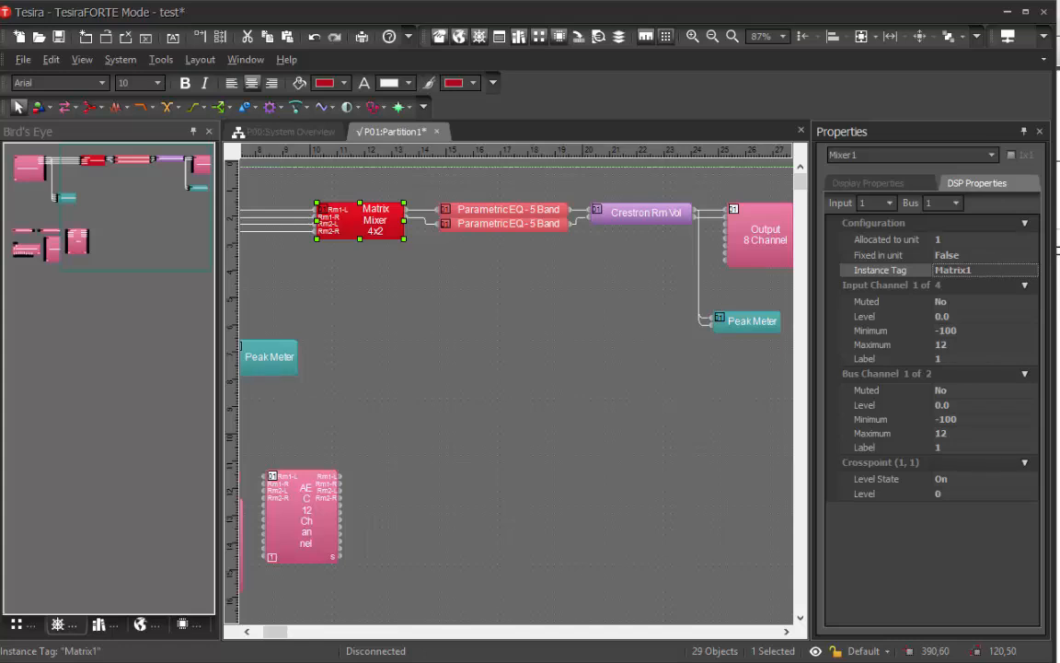
Set the Crestron Rm Vol block's instance tag to CrestronVolume
left_click(644, 213)
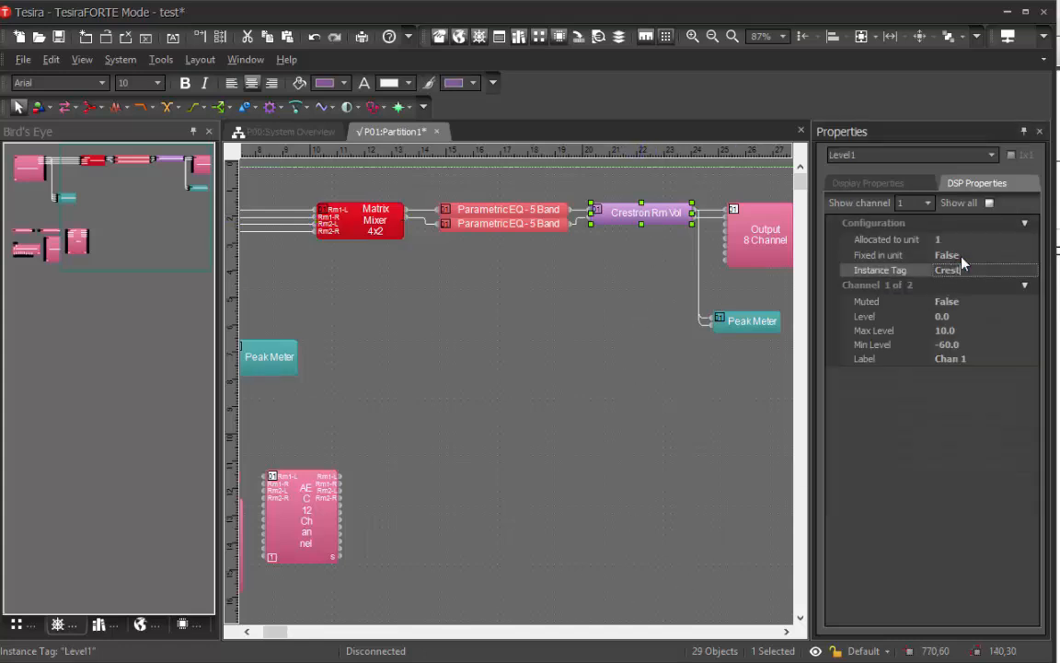
type("CrestronVolume")
key("Return")
left_click(568, 347)
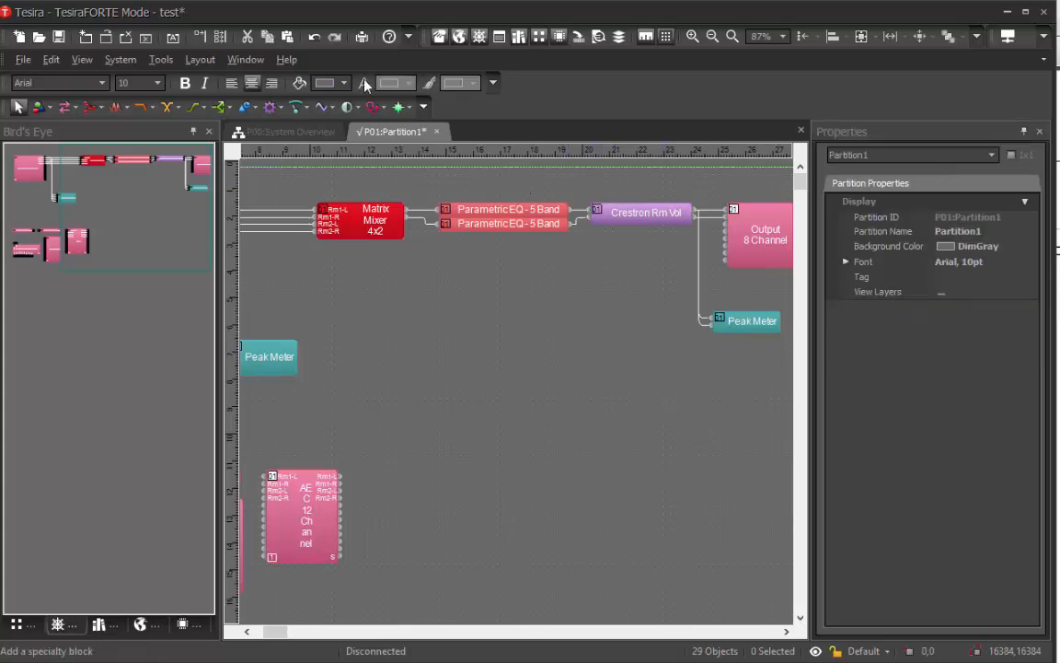
Compile Partition1 again and close the Output Window
left_click(155, 59)
left_click(119, 59)
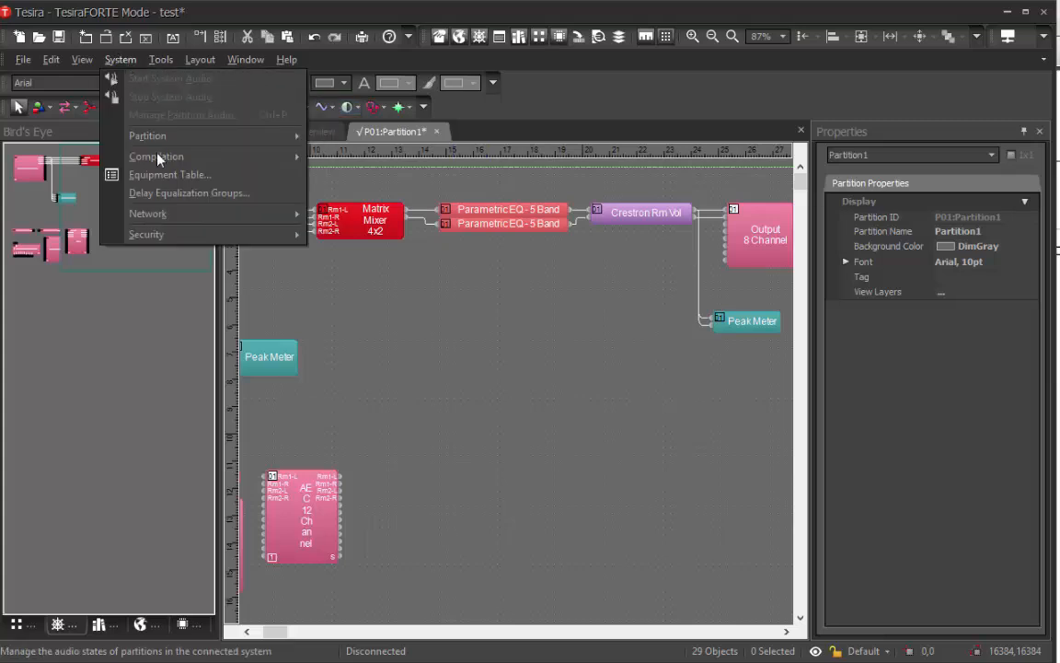
left_click(387, 191)
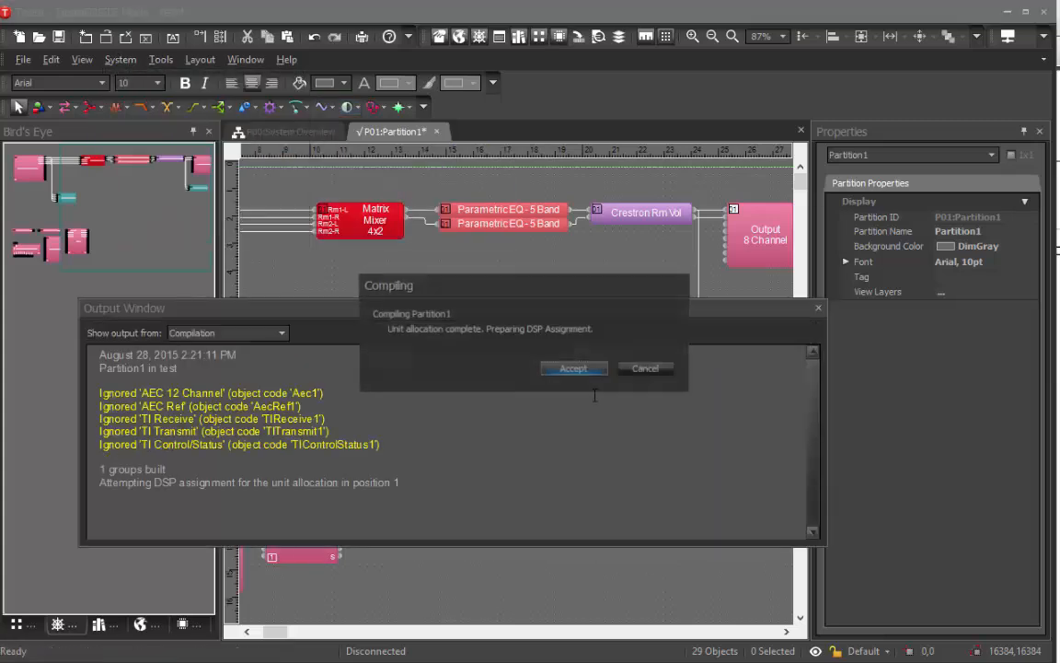
left_click(818, 310)
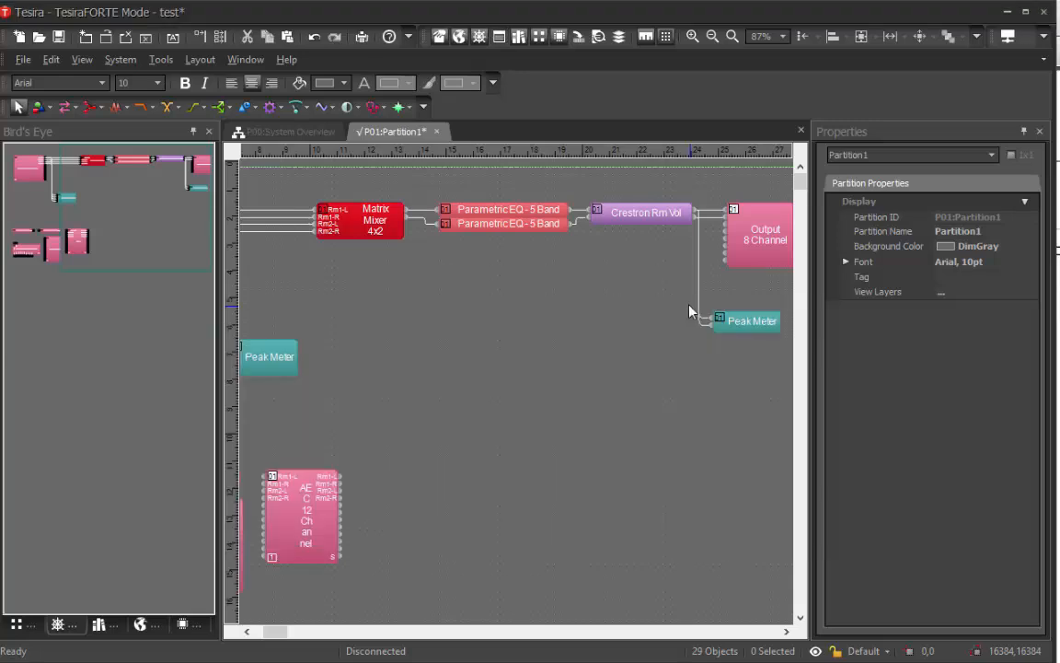
Assign the discovered device's serial number to the FORTÉ_TI unit in the Equipment Table and accept the change
left_click(120, 59)
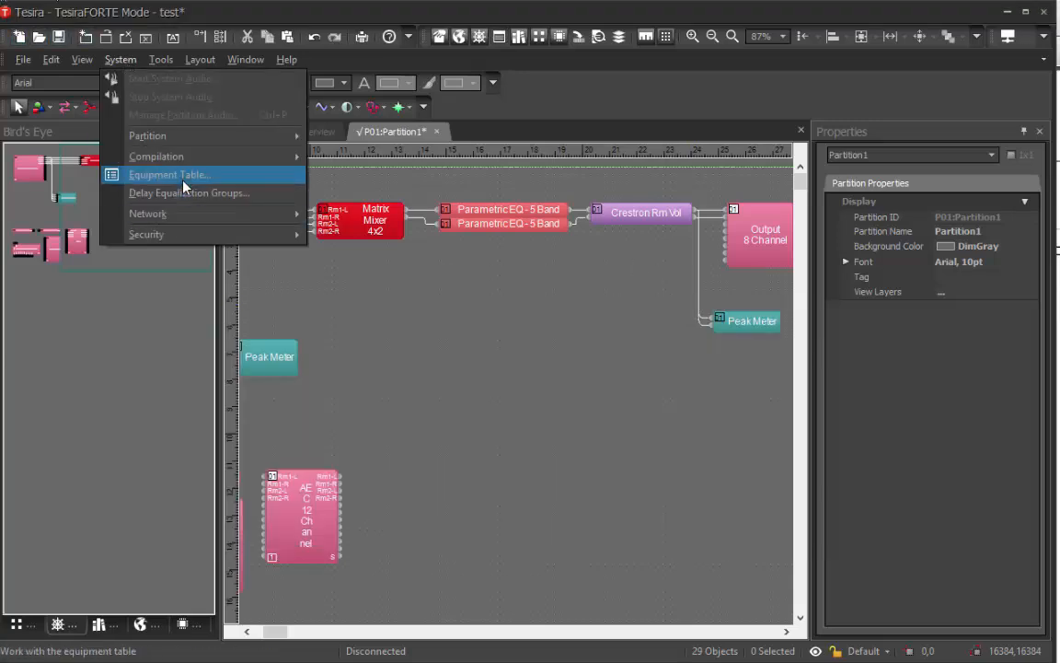
left_click(165, 174)
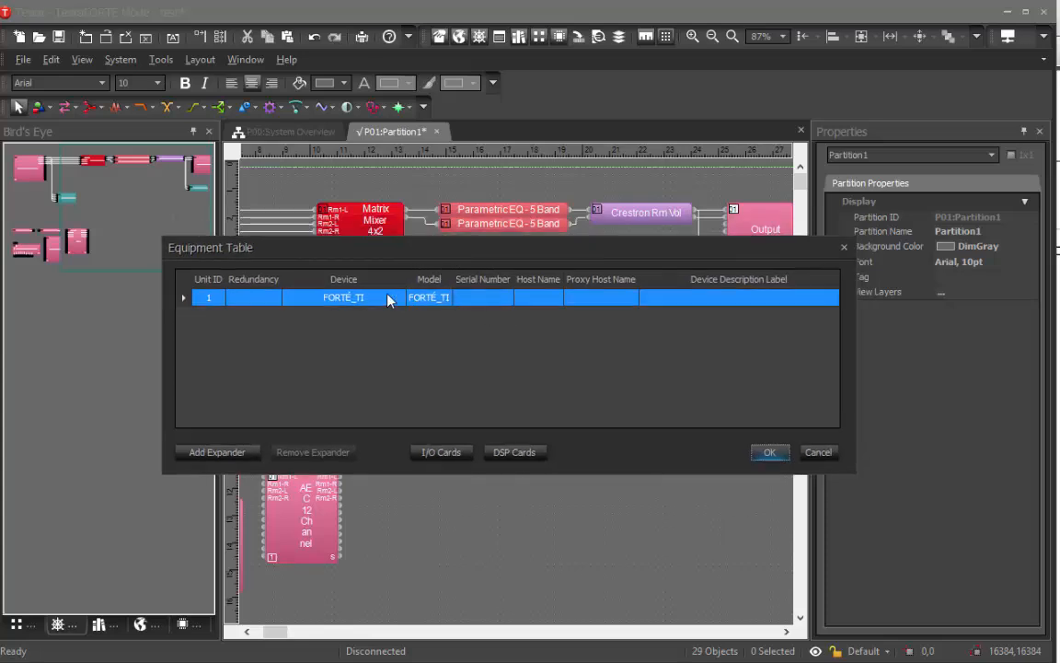
left_click(500, 304)
left_click(505, 298)
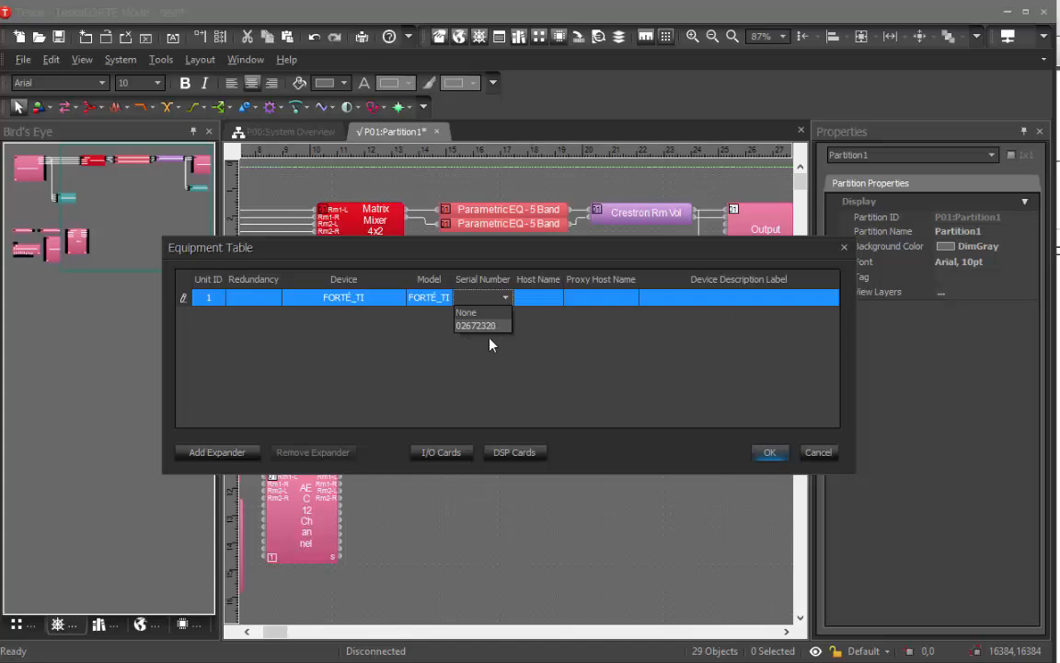
left_click(483, 326)
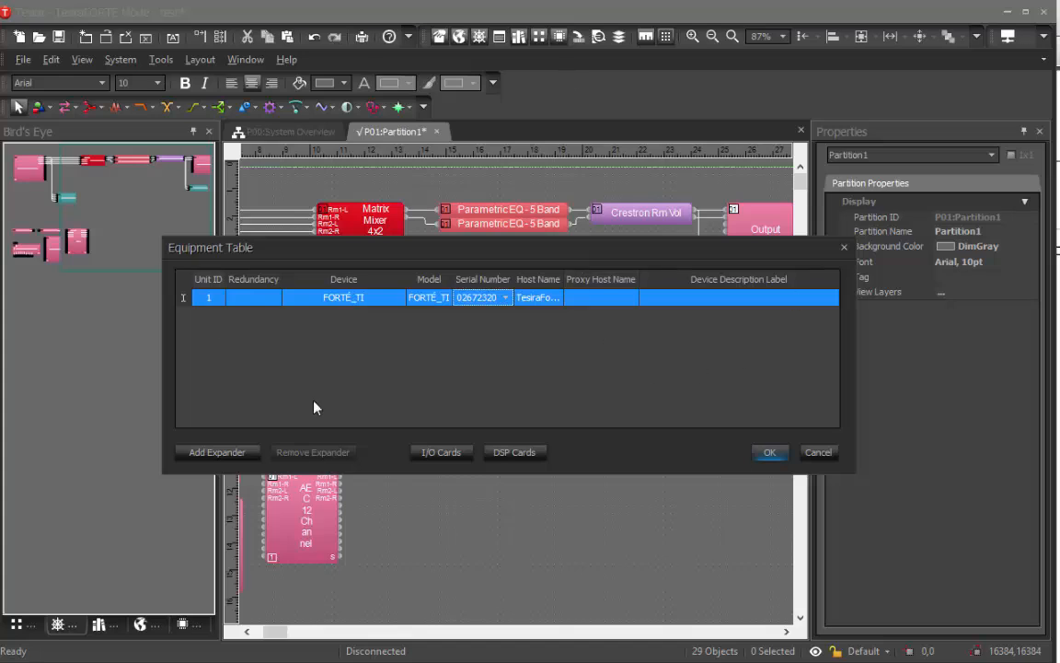
left_click(769, 455)
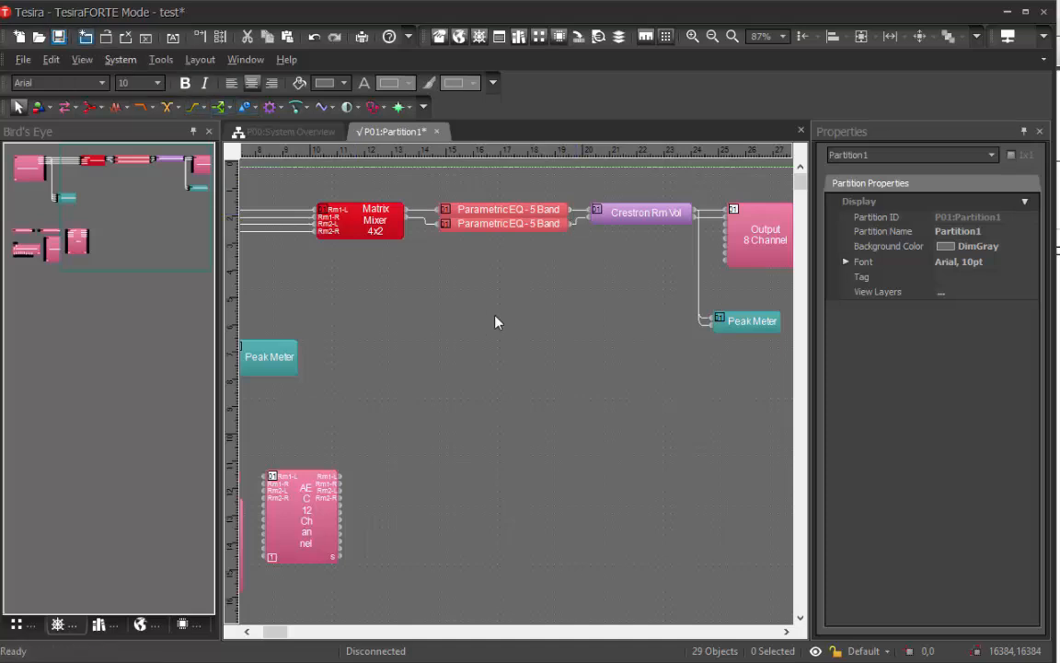
Send the system configuration to the discovered device, keeping test as the description label
left_click(1009, 38)
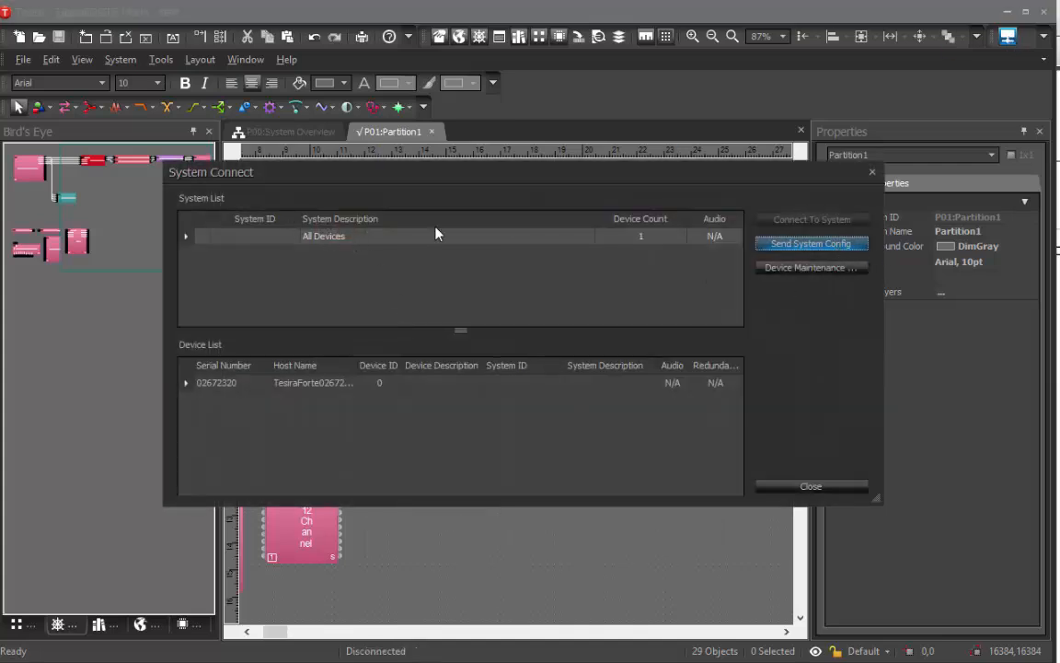
left_click(383, 235)
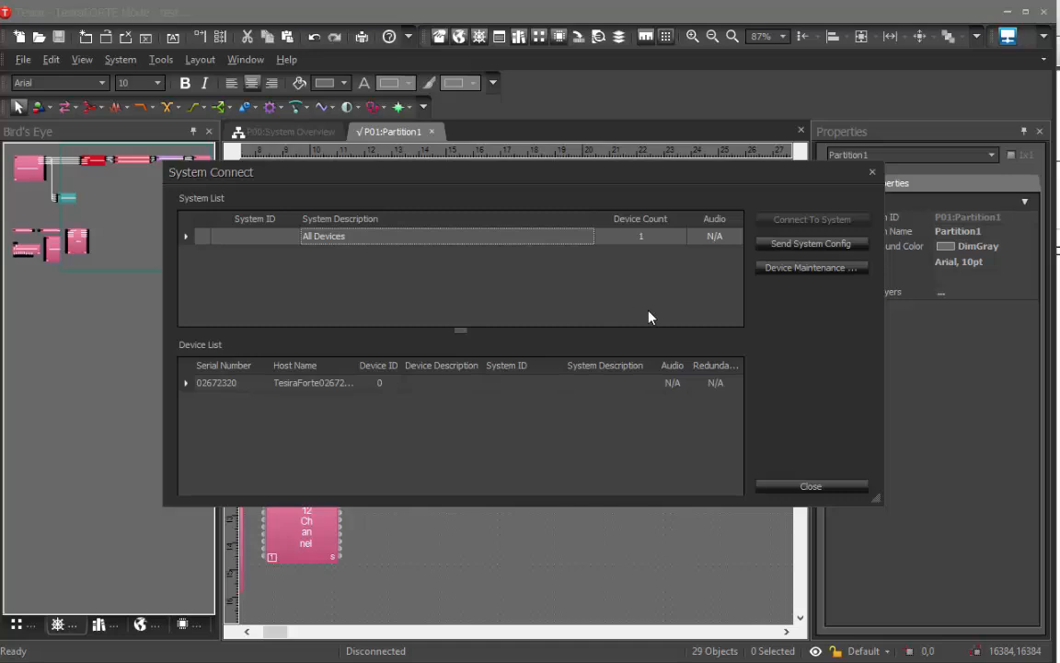
left_click_drag(658, 182, 659, 195)
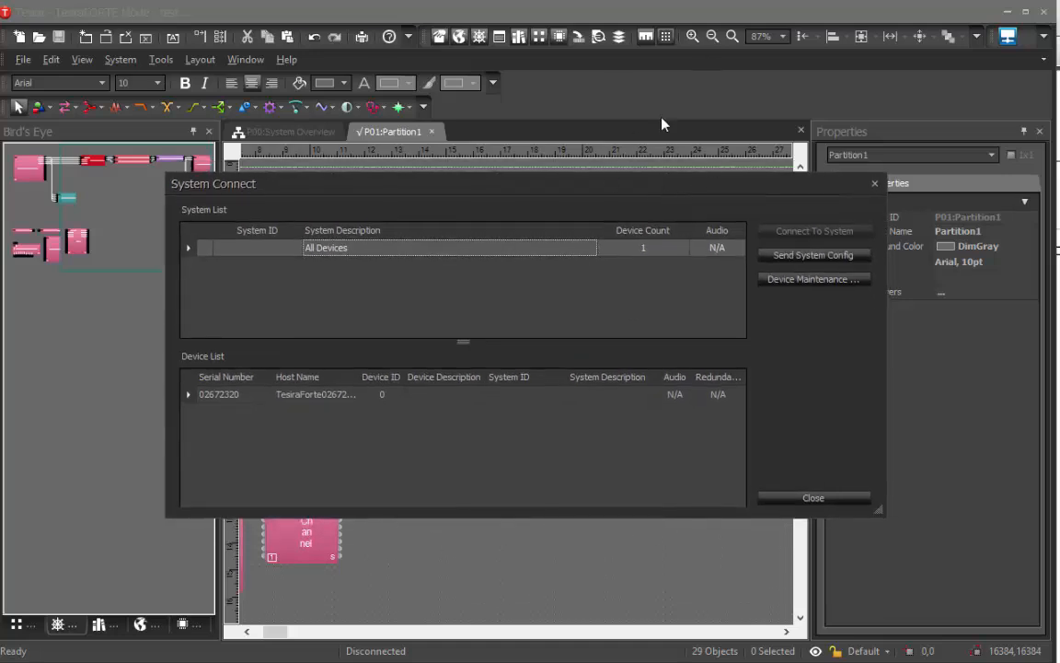
left_click_drag(525, 192, 530, 156)
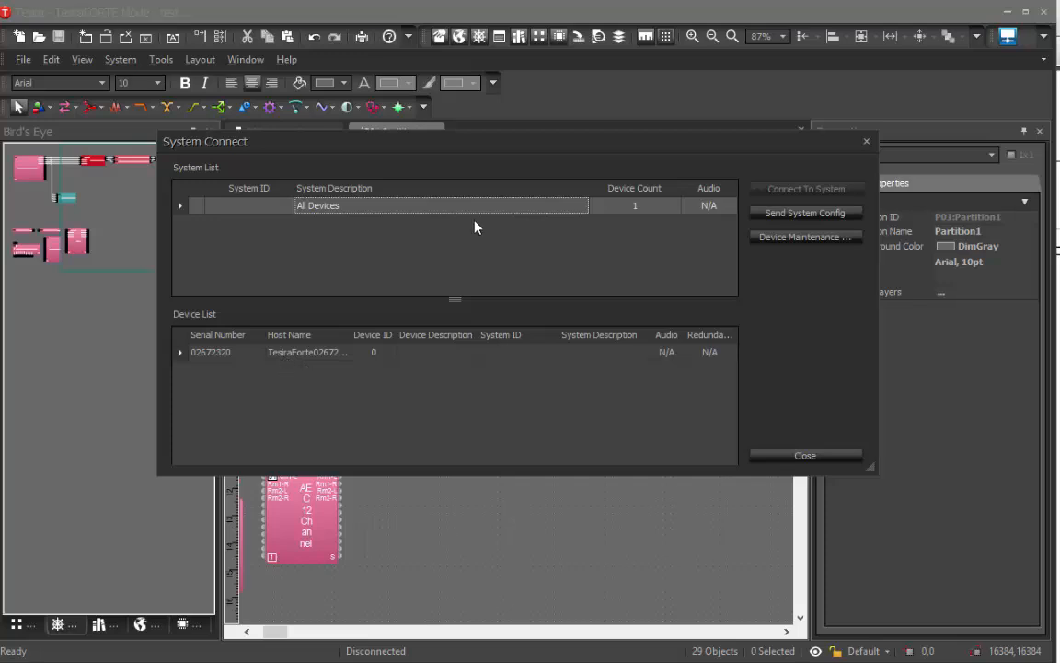
left_click(810, 215)
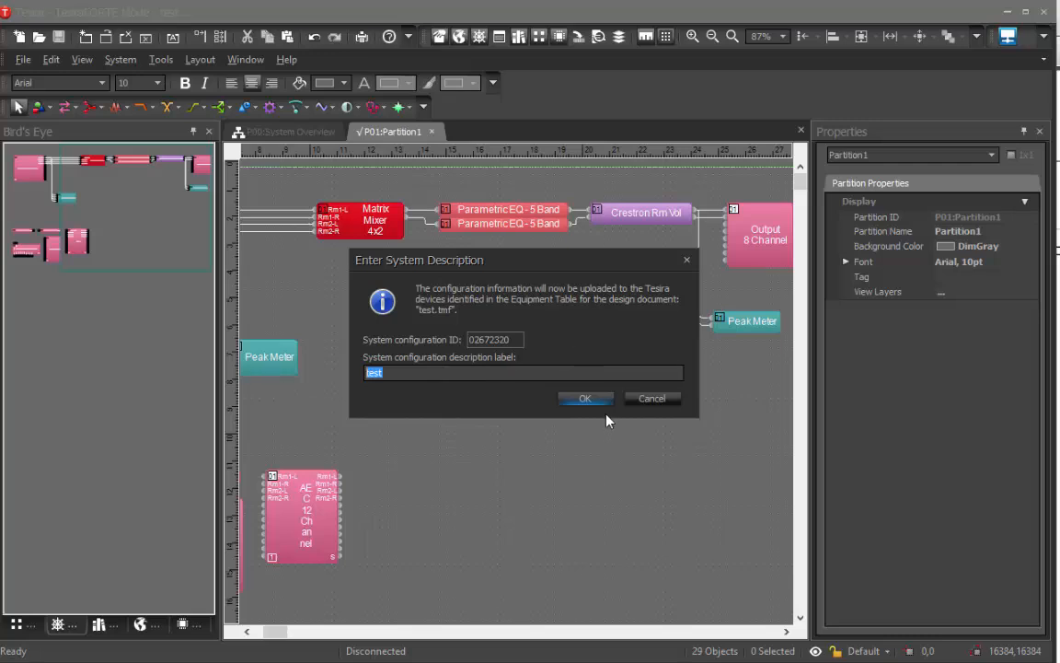
left_click(596, 400)
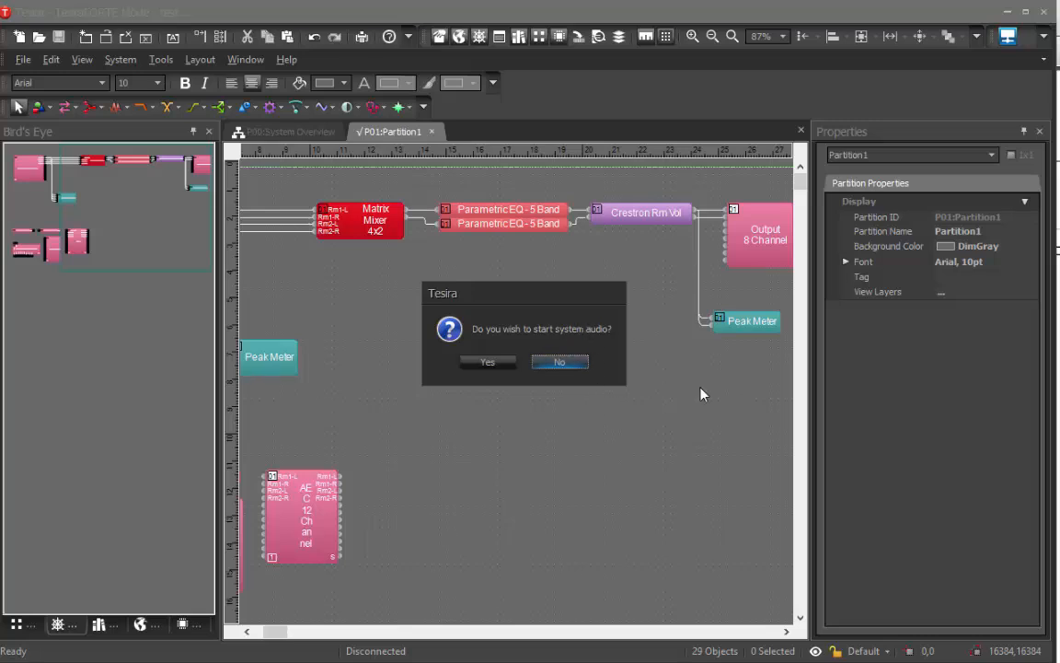
Agree to start system audio, start it on all partitions and close Manage Partition Audio
left_click(497, 365)
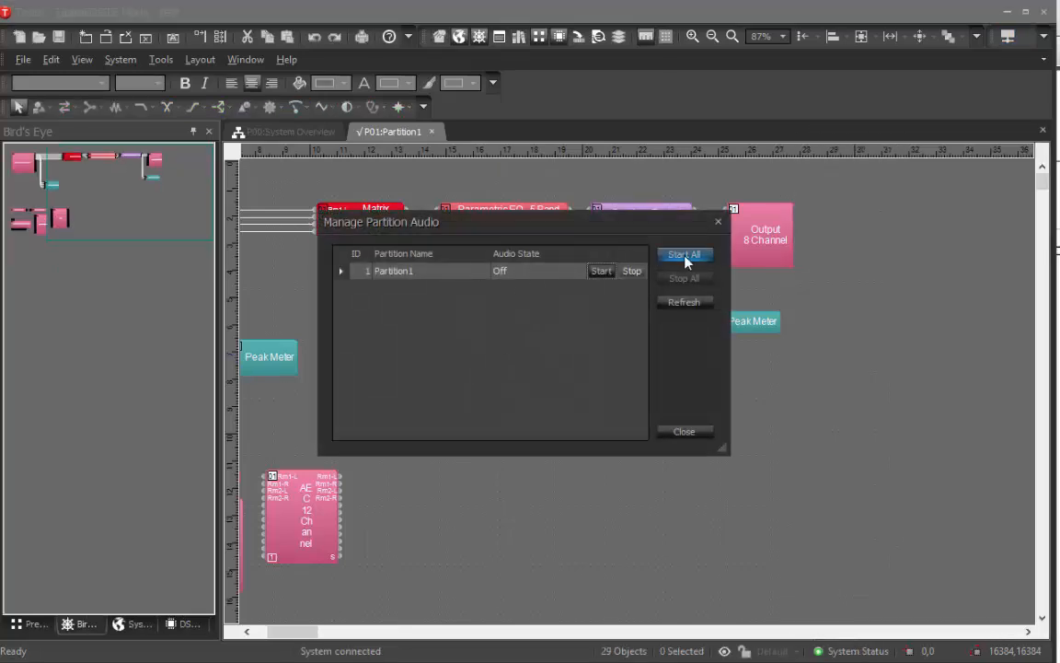
left_click_drag(598, 227, 592, 232)
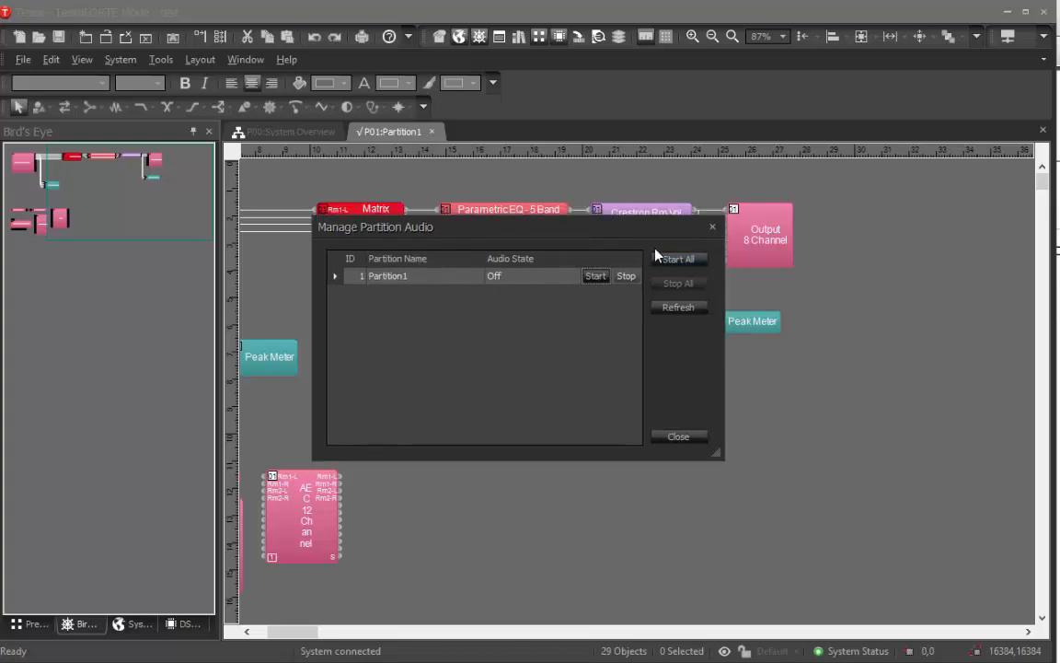
left_click(679, 260)
left_click(683, 434)
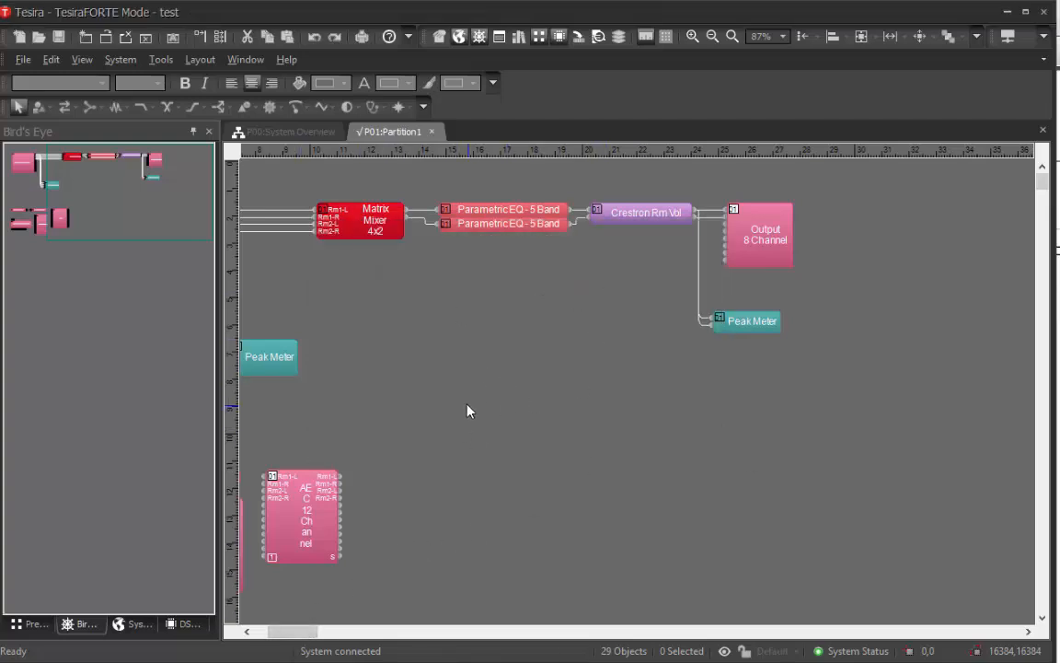
Check the system status for device faults and review the presets, system view and DSP resource usage
left_click(823, 652)
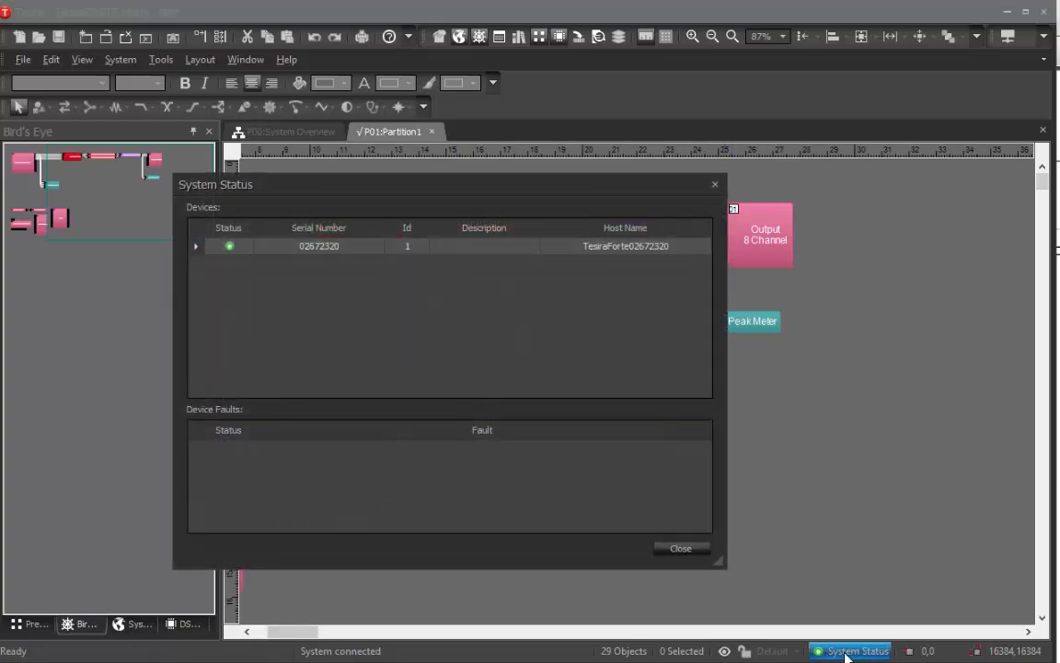
left_click(681, 549)
left_click(35, 624)
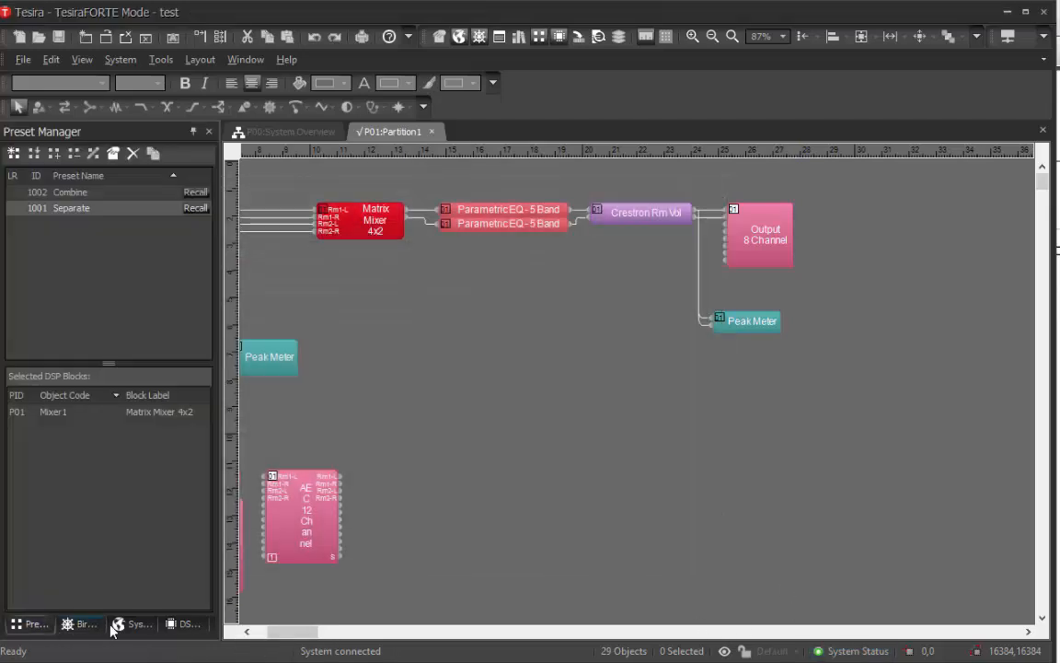
left_click(138, 629)
left_click(187, 625)
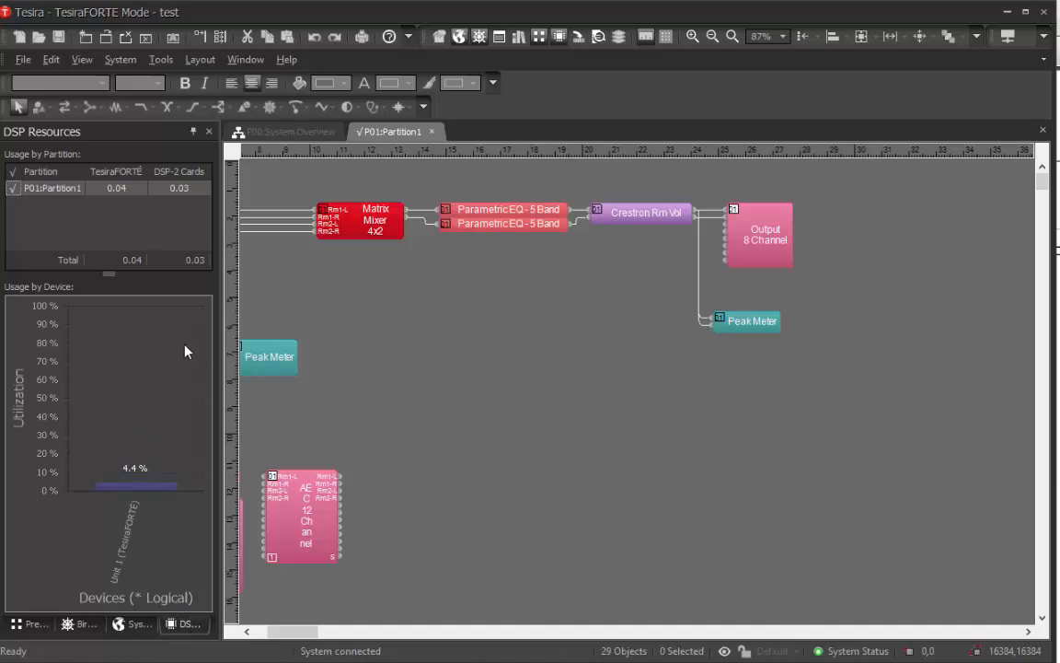
left_click(136, 625)
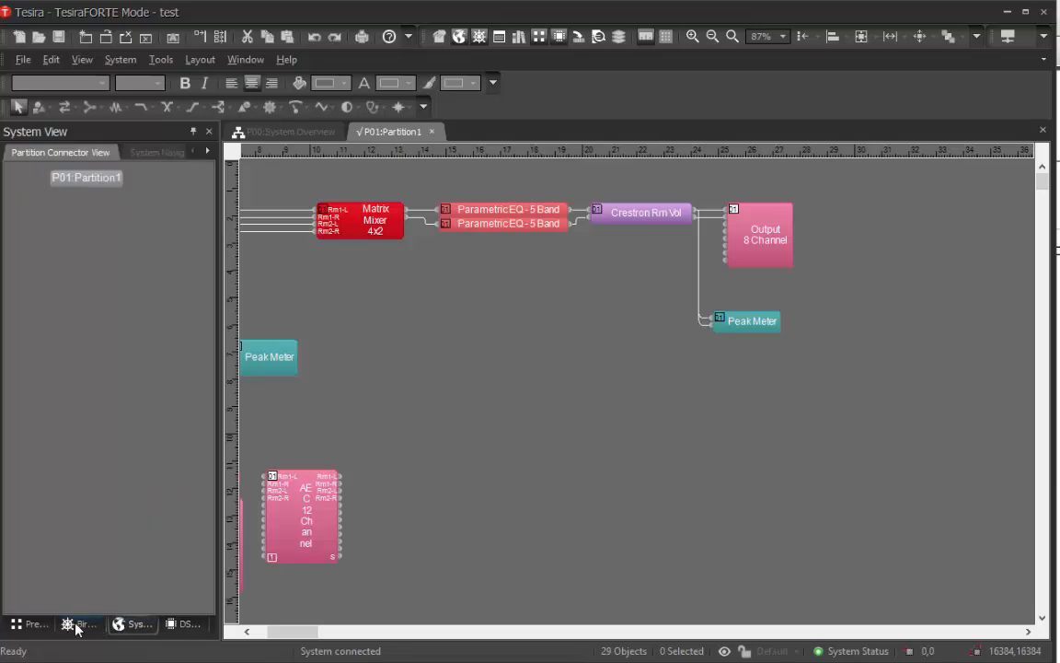
left_click(79, 625)
left_click(37, 625)
left_click(73, 626)
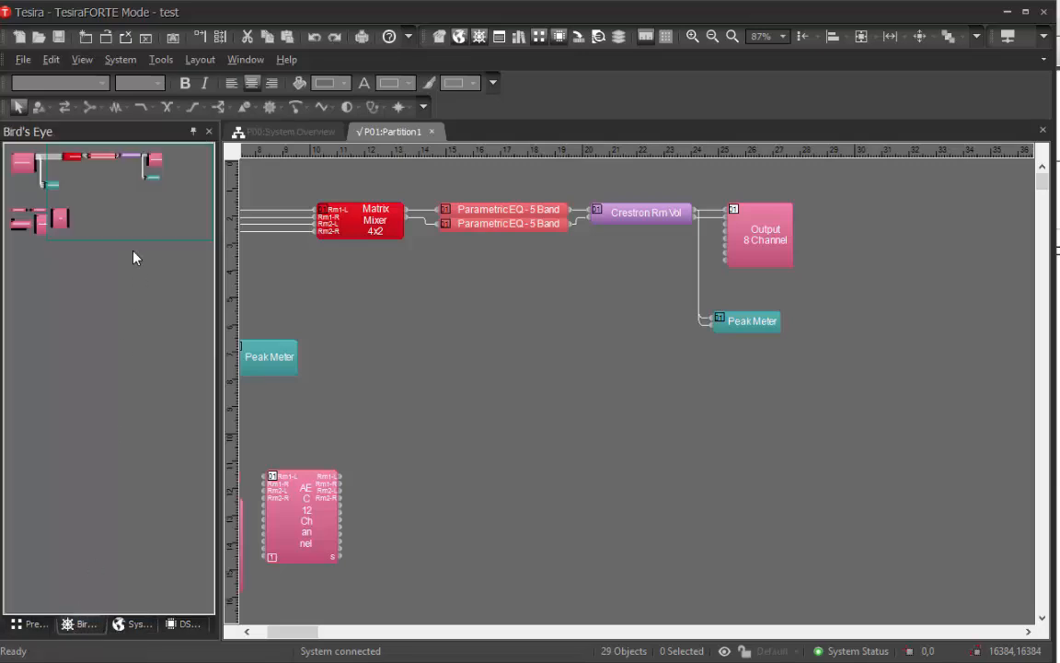
Check the live channel levels on the input Peak Meter and on the output Peak Meter
left_click_drag(112, 172, 57, 175)
double_click(469, 357)
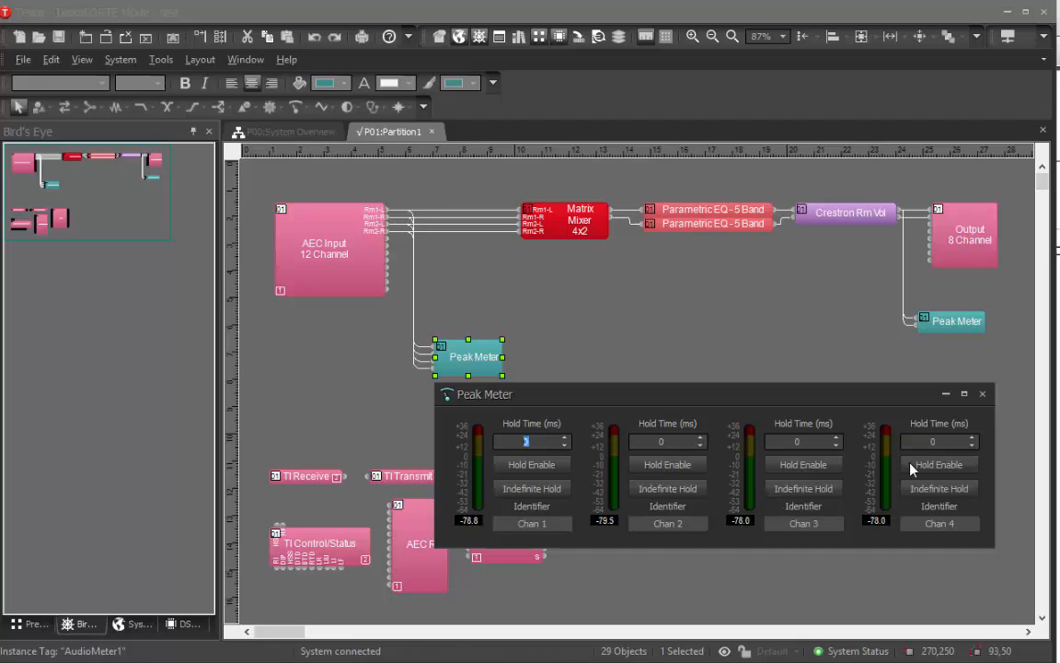
left_click(982, 394)
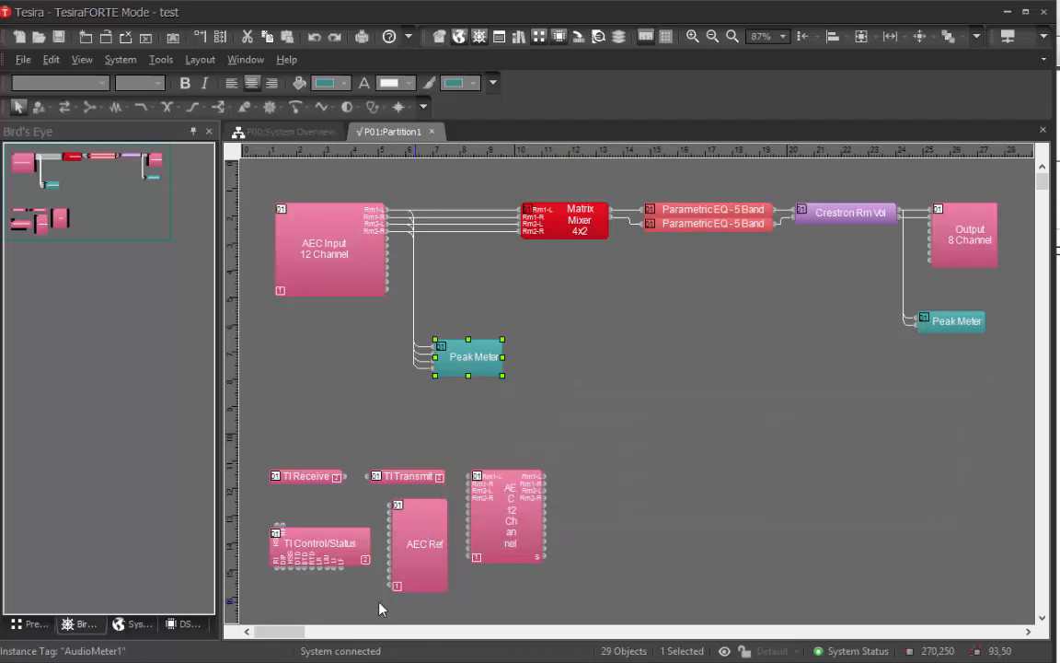
left_click_drag(281, 631, 322, 631)
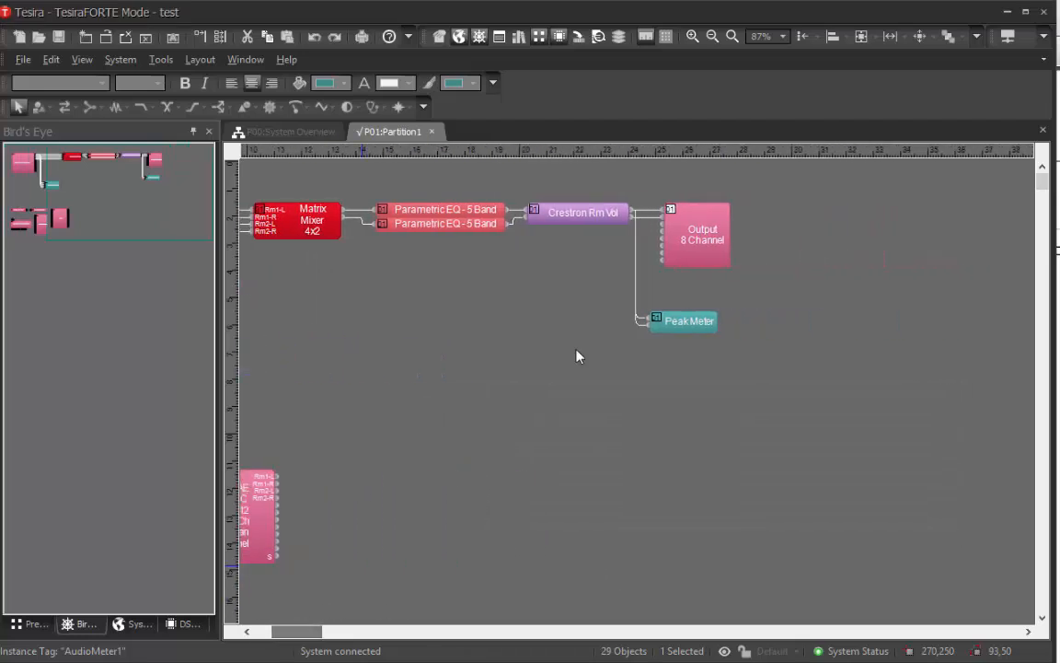
double_click(690, 324)
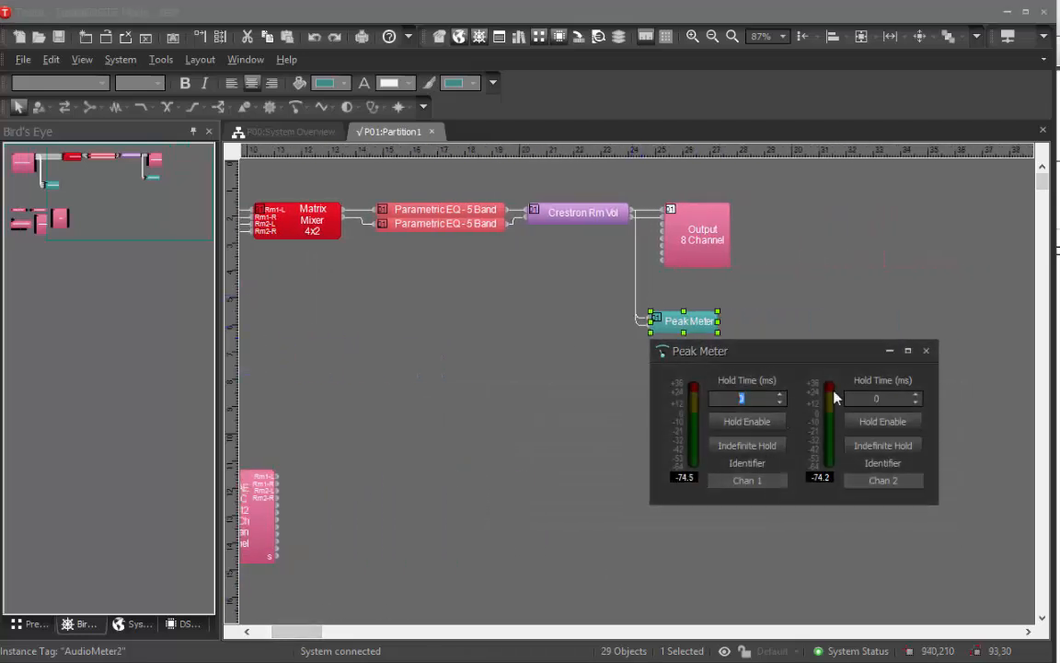
left_click(926, 350)
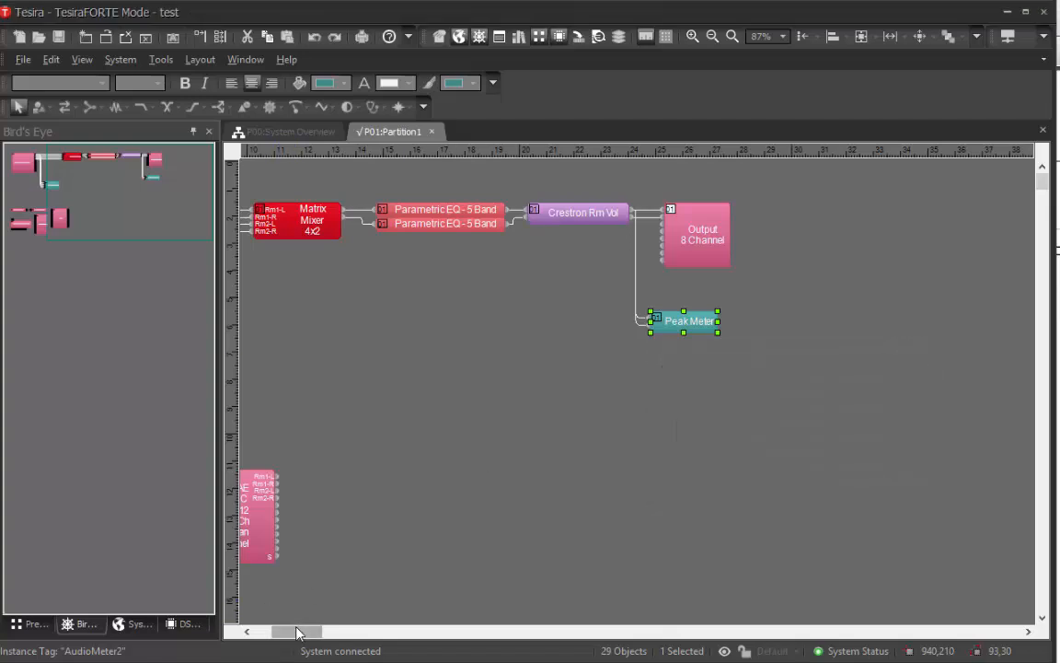
With the Matrix Mixer 4x2 routing in view, test recalling the Combine and Separate presets alternately, finishing on Separate
left_click_drag(296, 632, 282, 608)
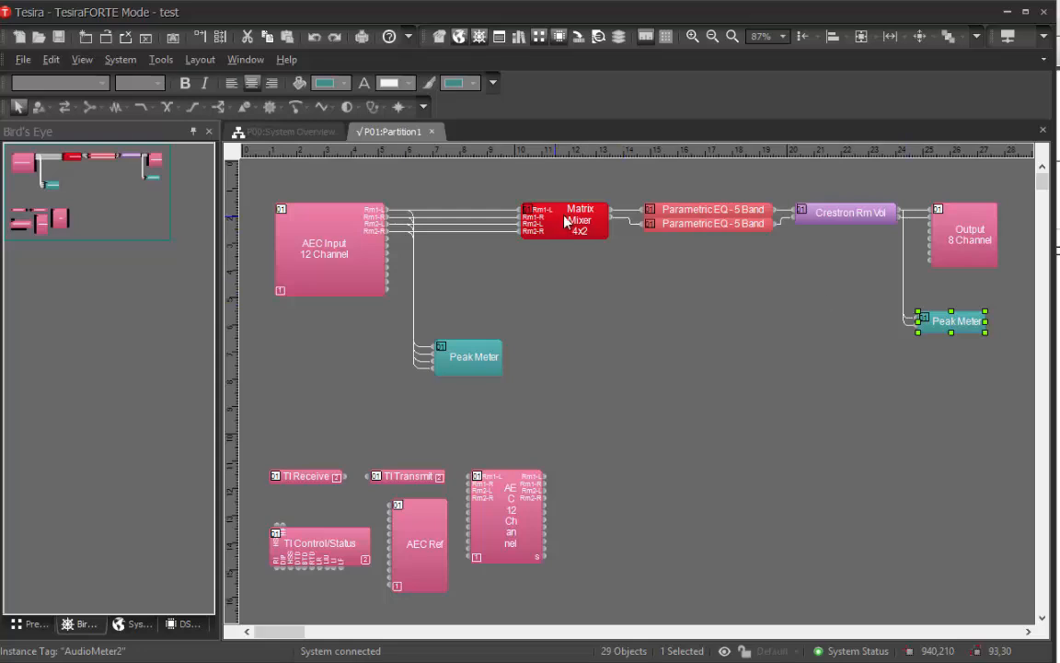
double_click(594, 222)
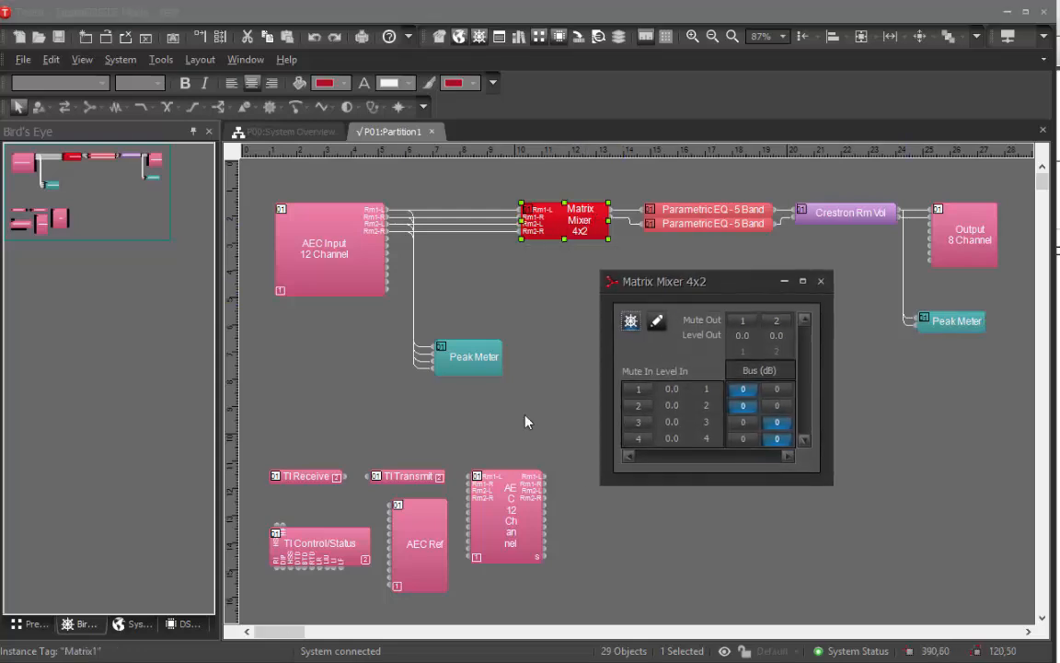
left_click(32, 623)
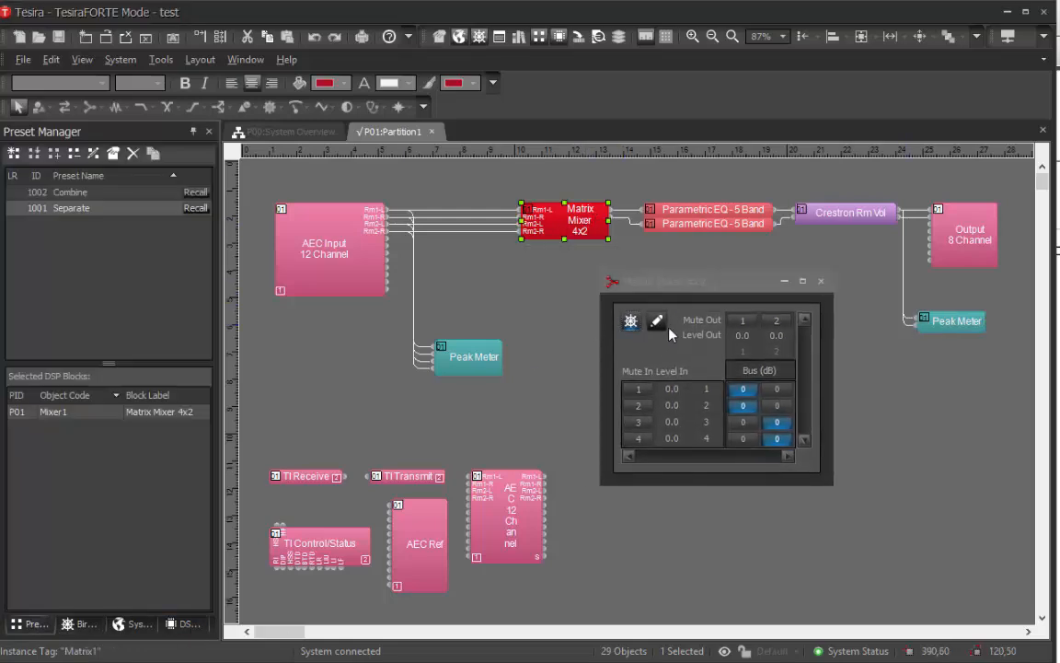
left_click_drag(683, 285, 688, 290)
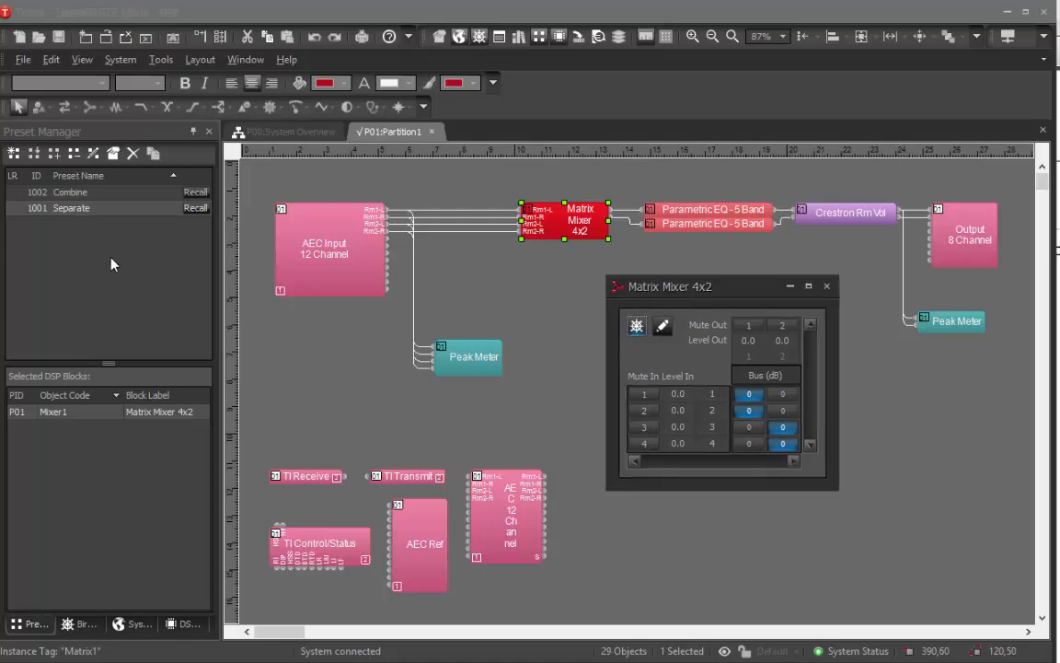
left_click(194, 193)
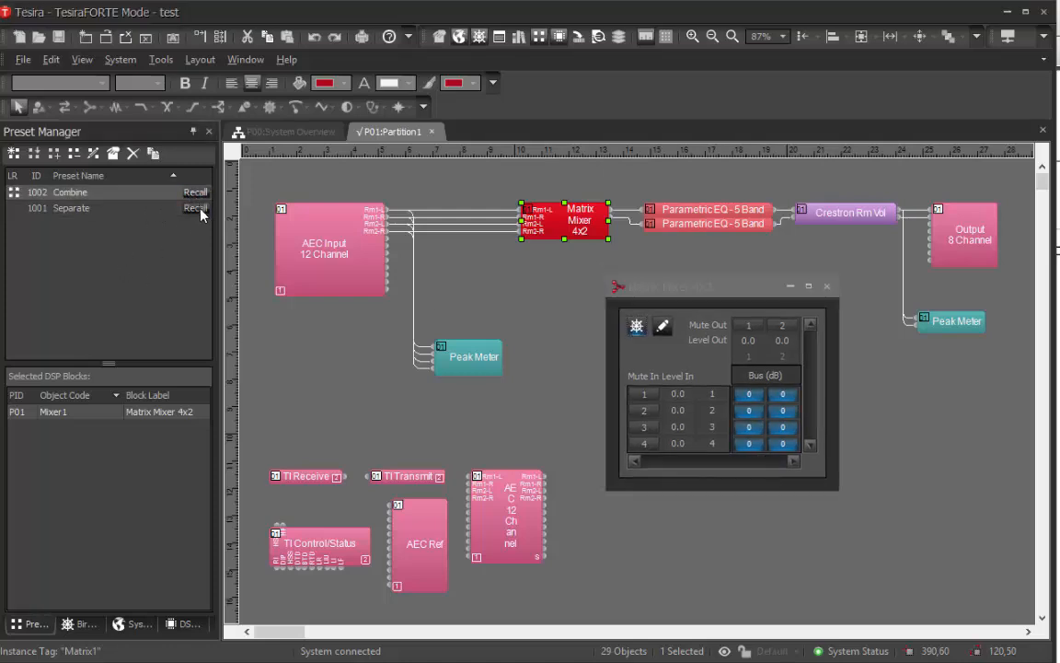
left_click(199, 209)
left_click(196, 193)
left_click(197, 209)
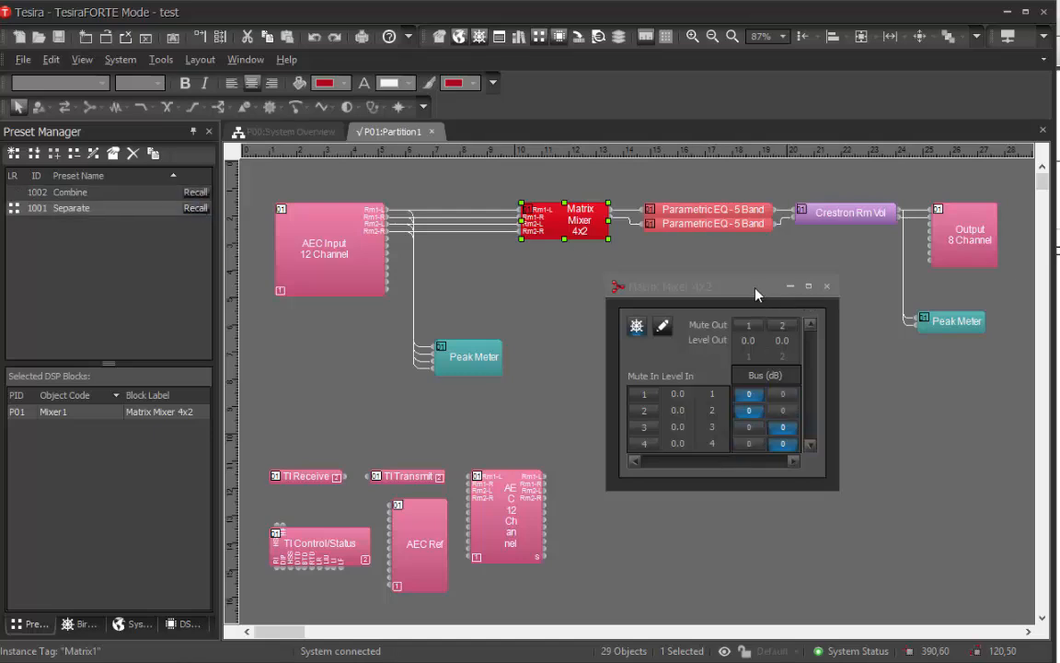
left_click_drag(757, 294, 682, 295)
left_click_drag(280, 633, 304, 633)
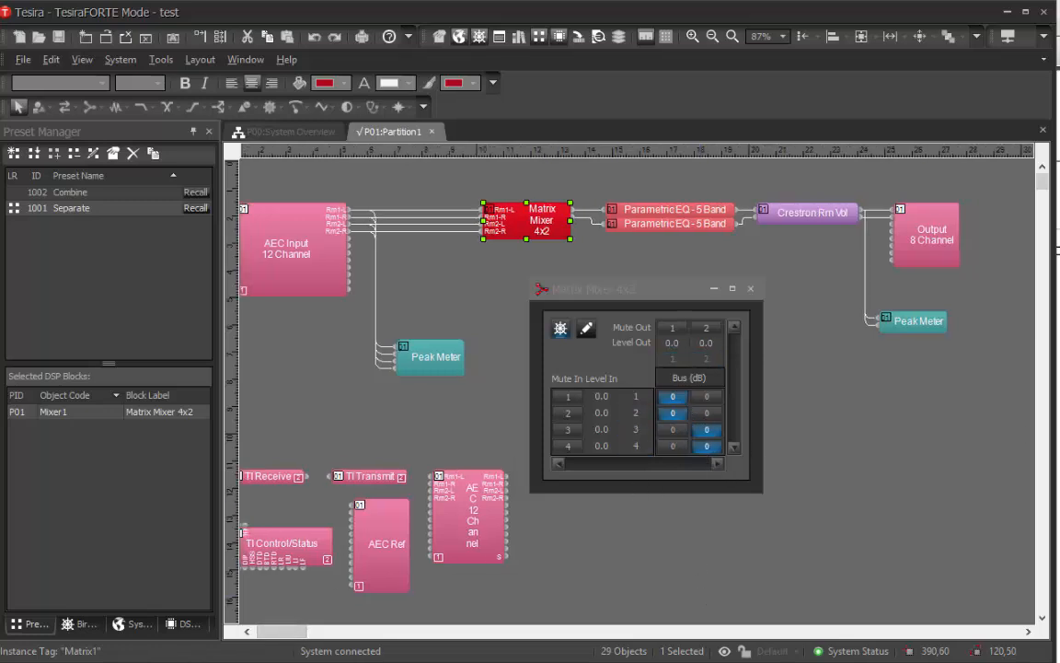
left_click(195, 208)
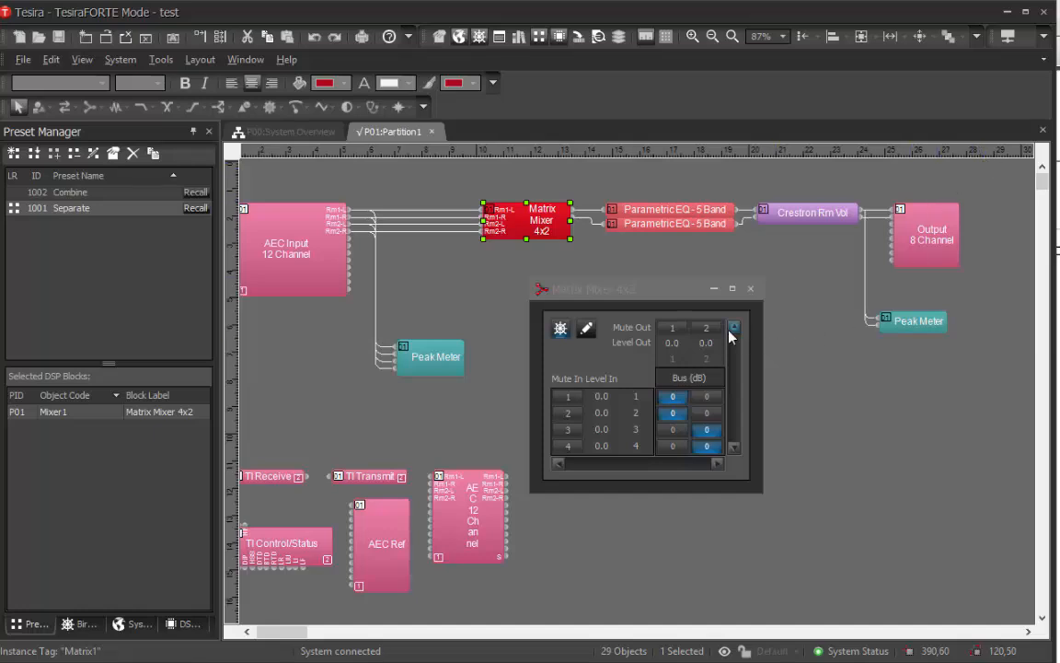
left_click(753, 293)
Examine the band controls and response curve of the upper Parametric EQ - 5 Band block
double_click(676, 210)
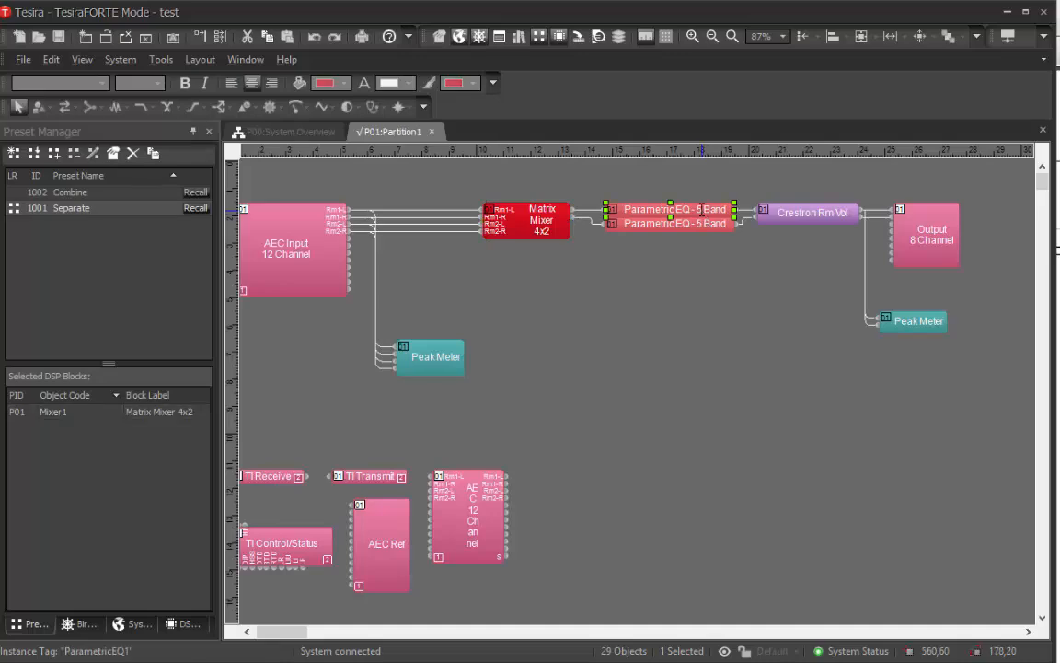
left_click_drag(702, 245, 689, 259)
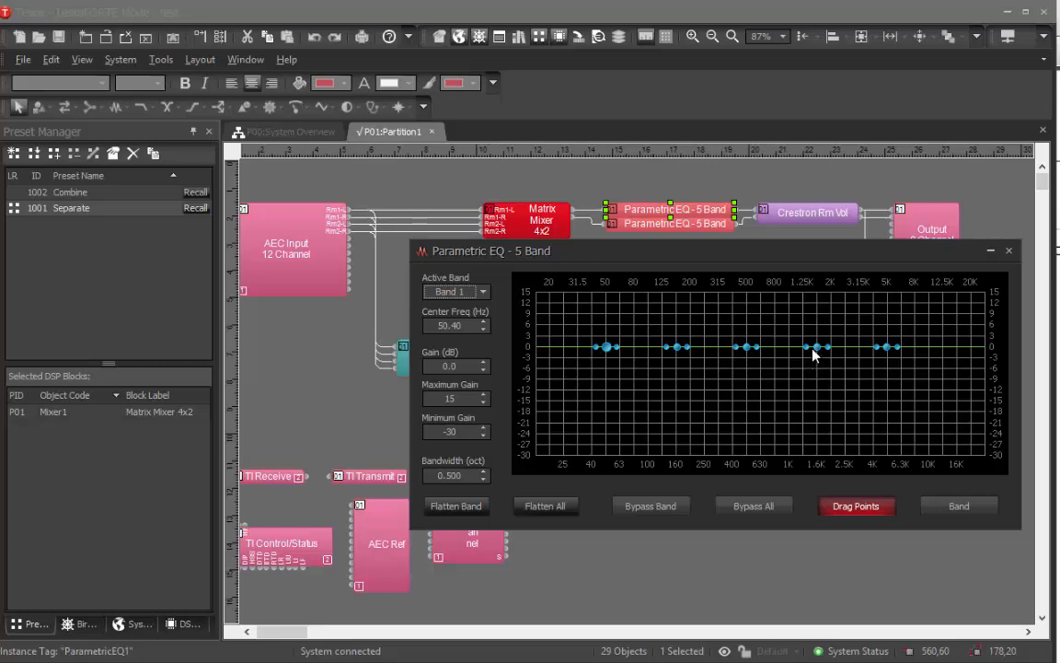
left_click(1010, 251)
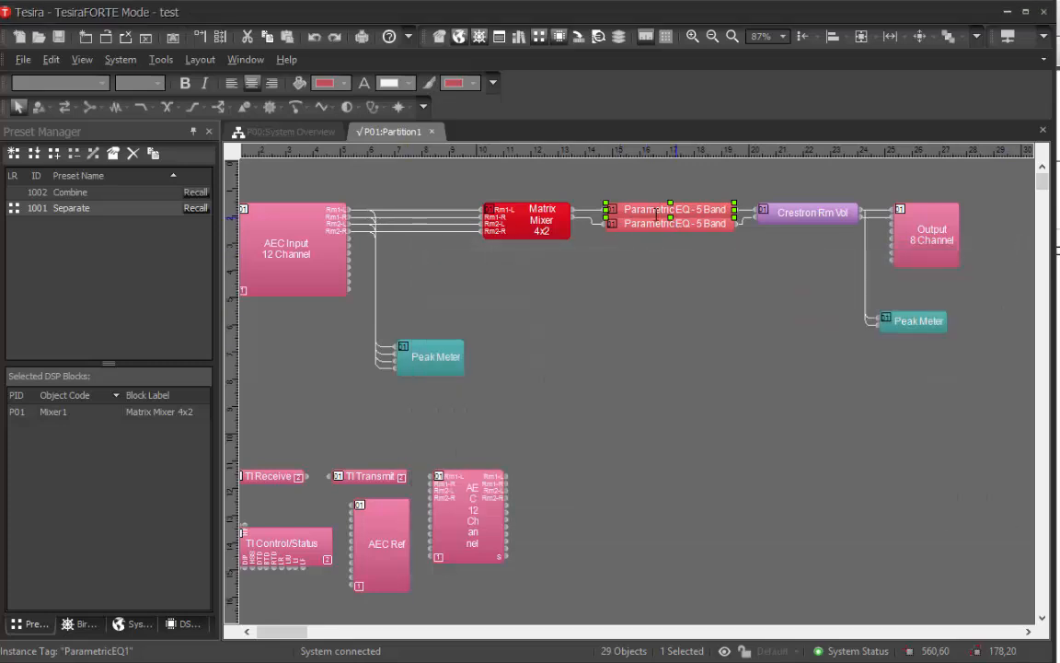
Create a new preset alongside Combine and Separate
left_click(517, 227)
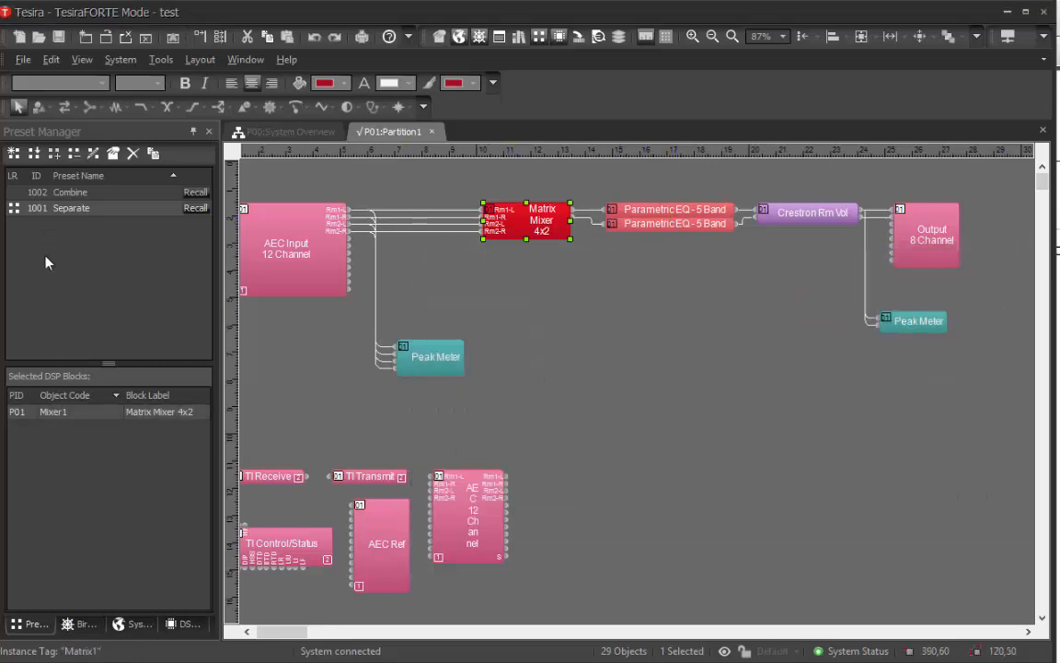
left_click(14, 153)
left_click(99, 210)
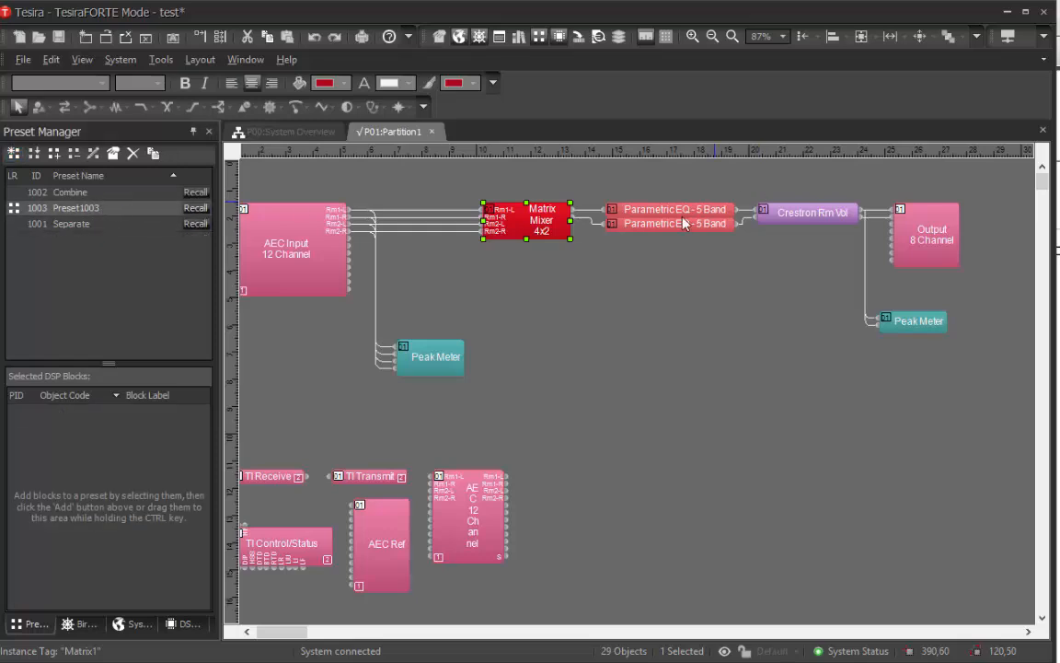
left_click(645, 211)
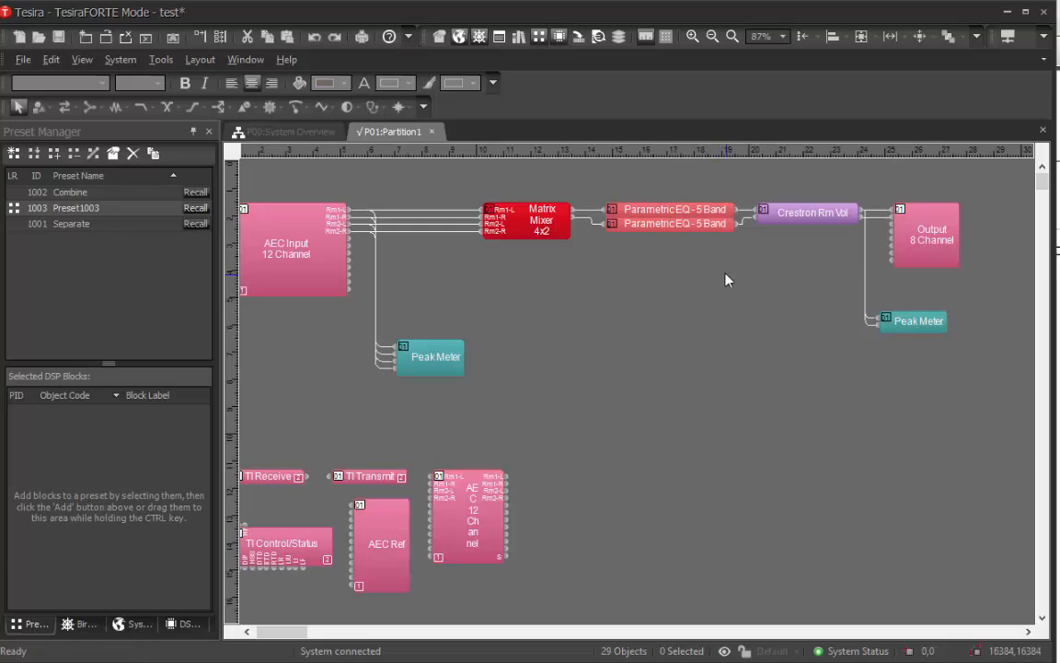
left_click(704, 219, "ctrl")
right_click(705, 214)
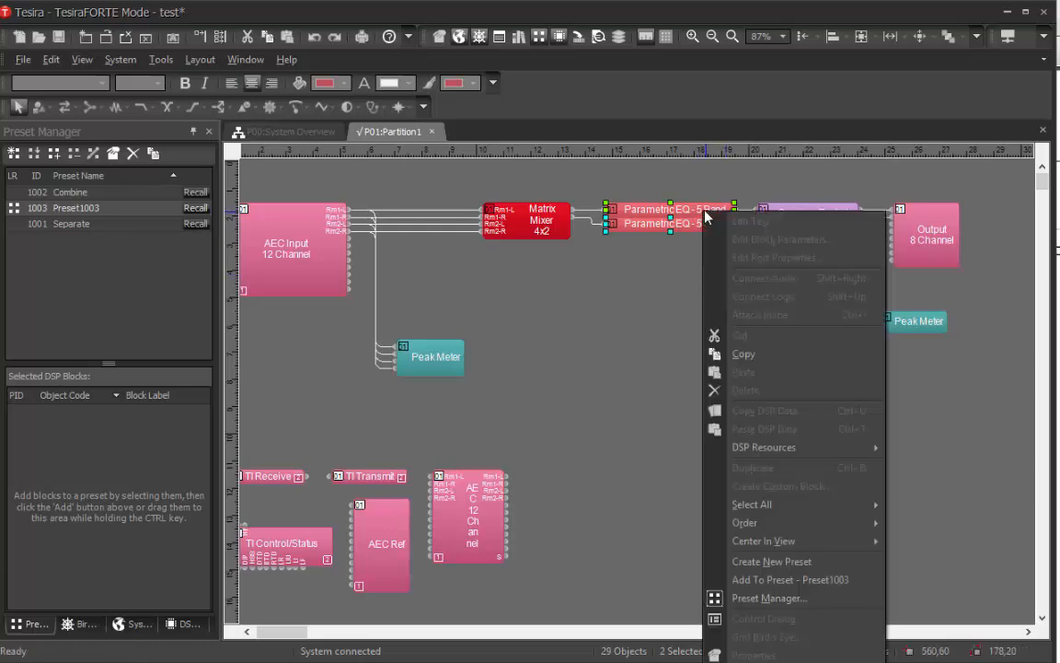
left_click(667, 300)
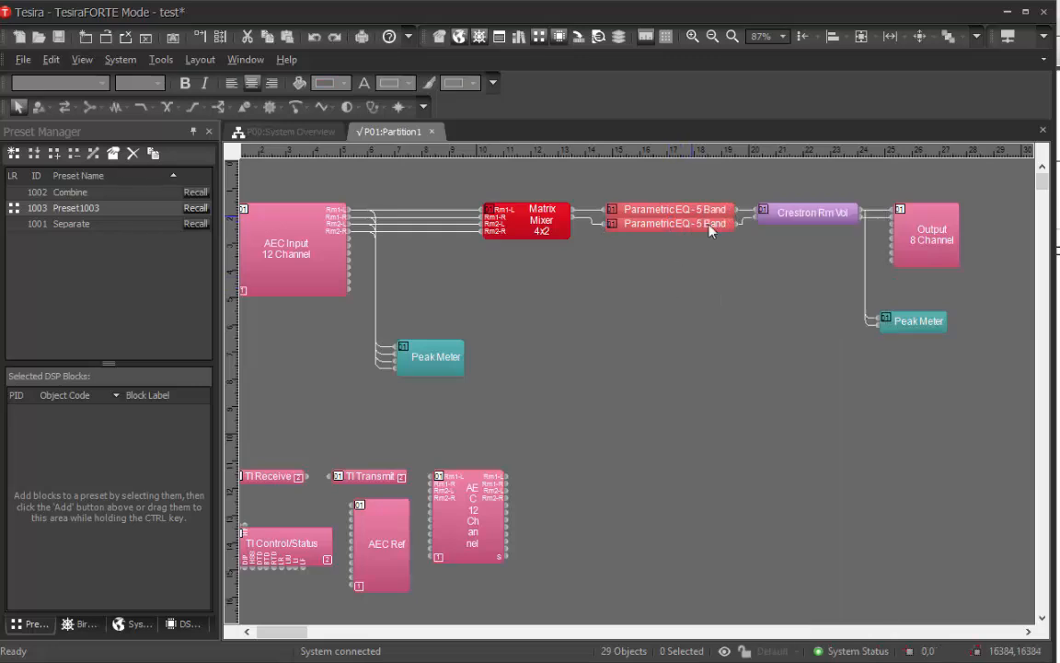
Add both Parametric EQ - 5 Band blocks to Preset1003
left_click(710, 225)
left_click(644, 209, "ctrl")
right_click(712, 224)
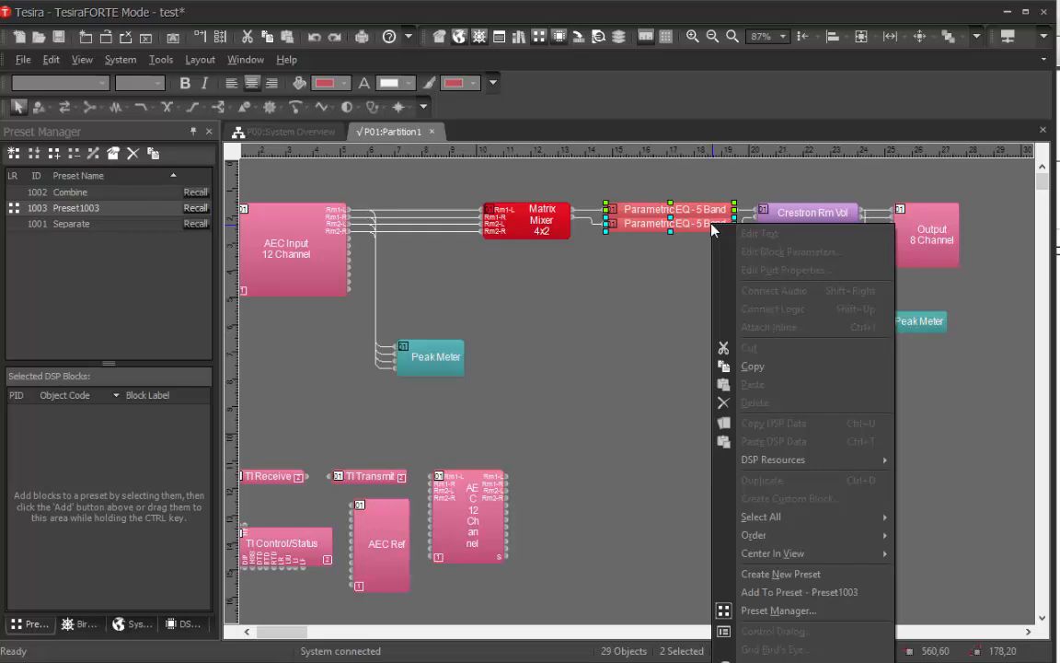
left_click(550, 329)
left_click(687, 209)
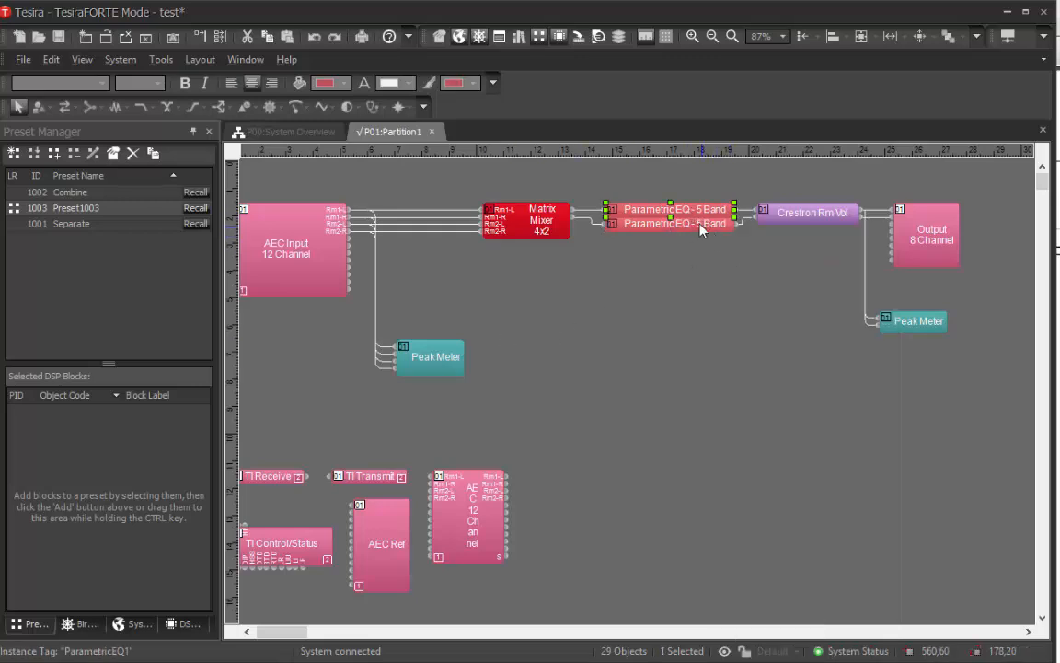
left_click(701, 228, "ctrl")
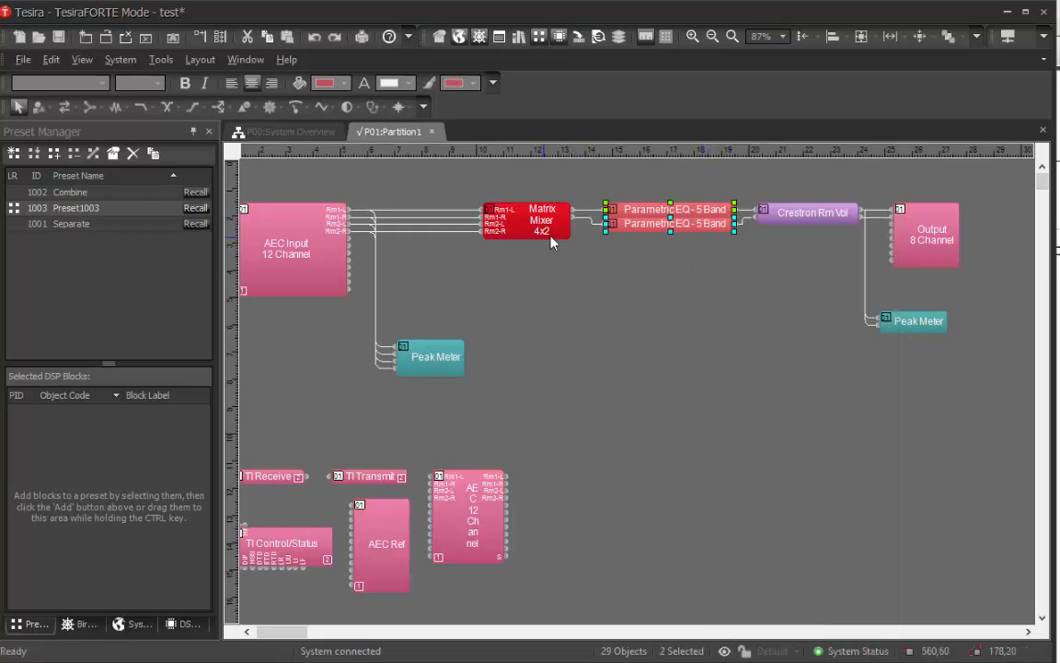
right_click(700, 232)
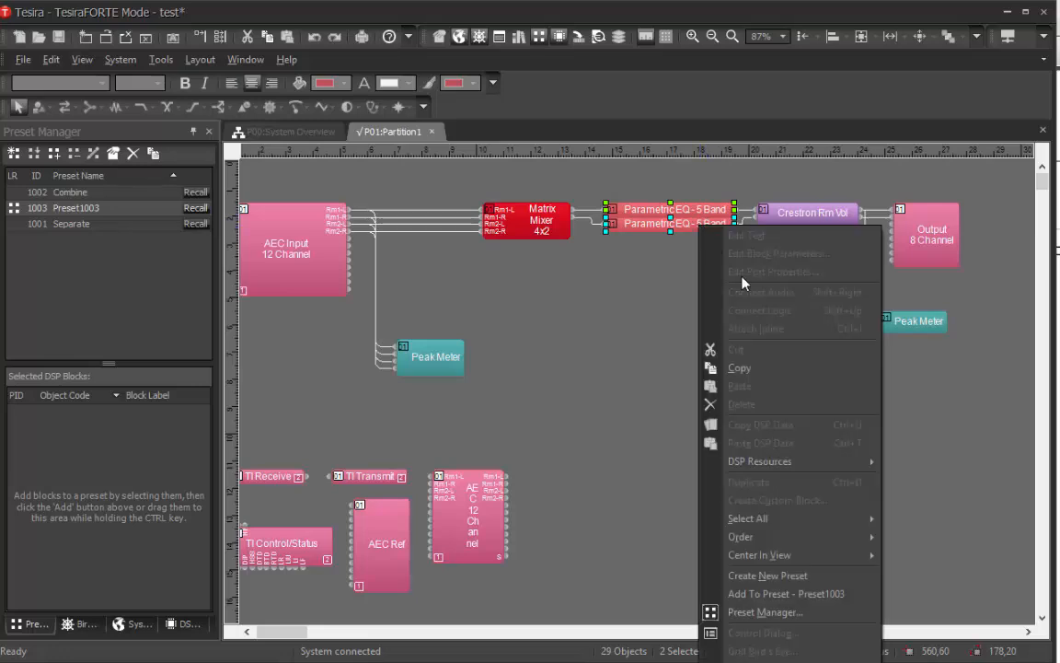
left_click(794, 593)
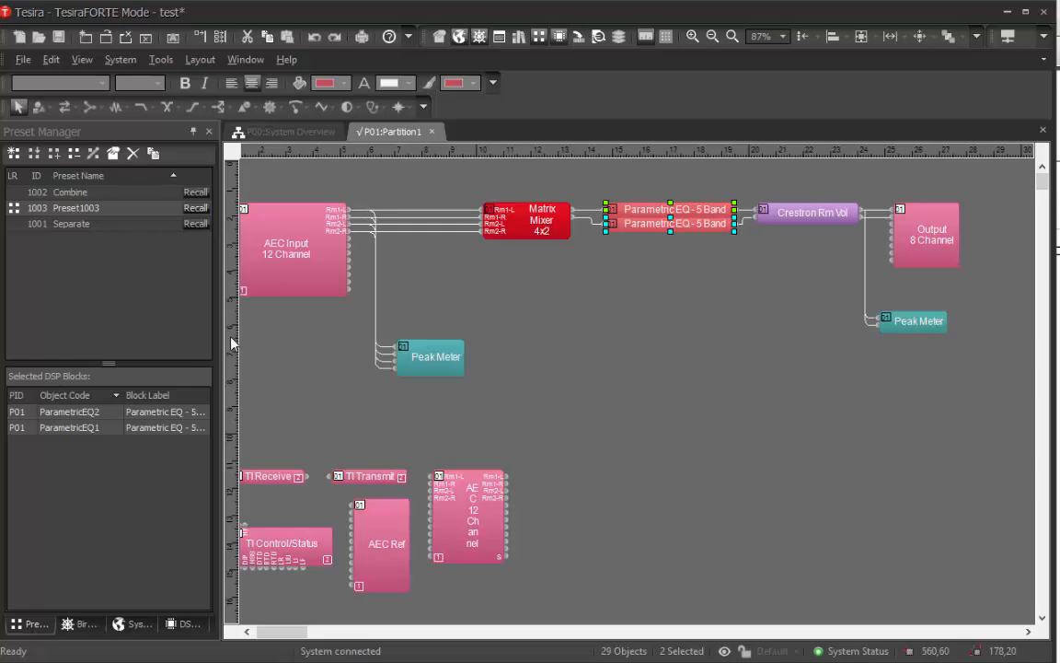
Delete Preset1003 permanently from the preset list
left_click(86, 211)
left_click(87, 222)
left_click(85, 209)
right_click(87, 213)
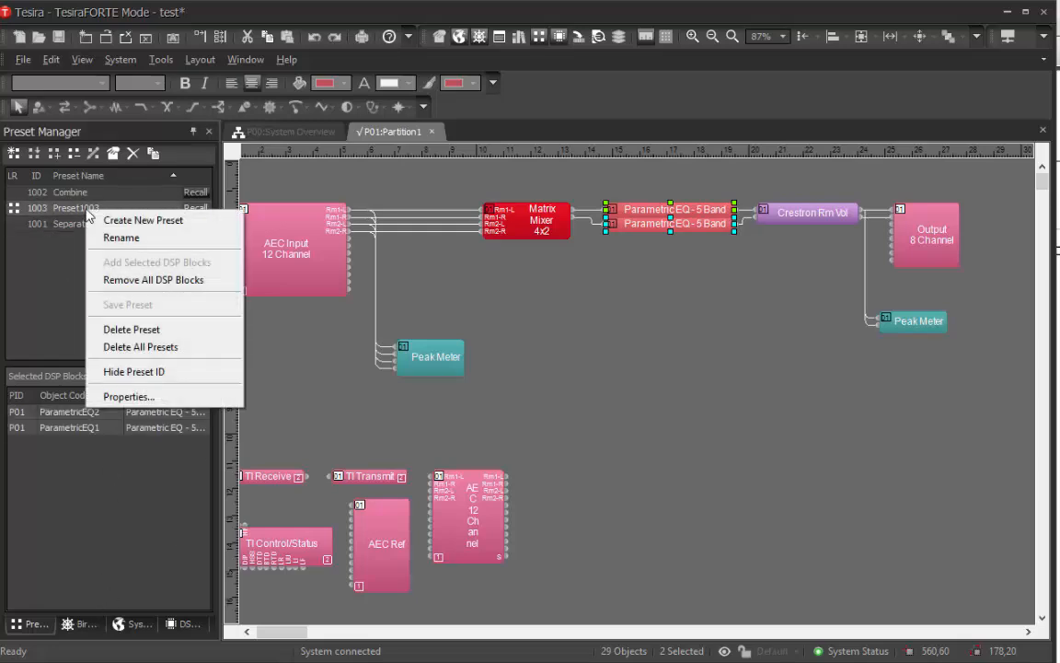
left_click(166, 332)
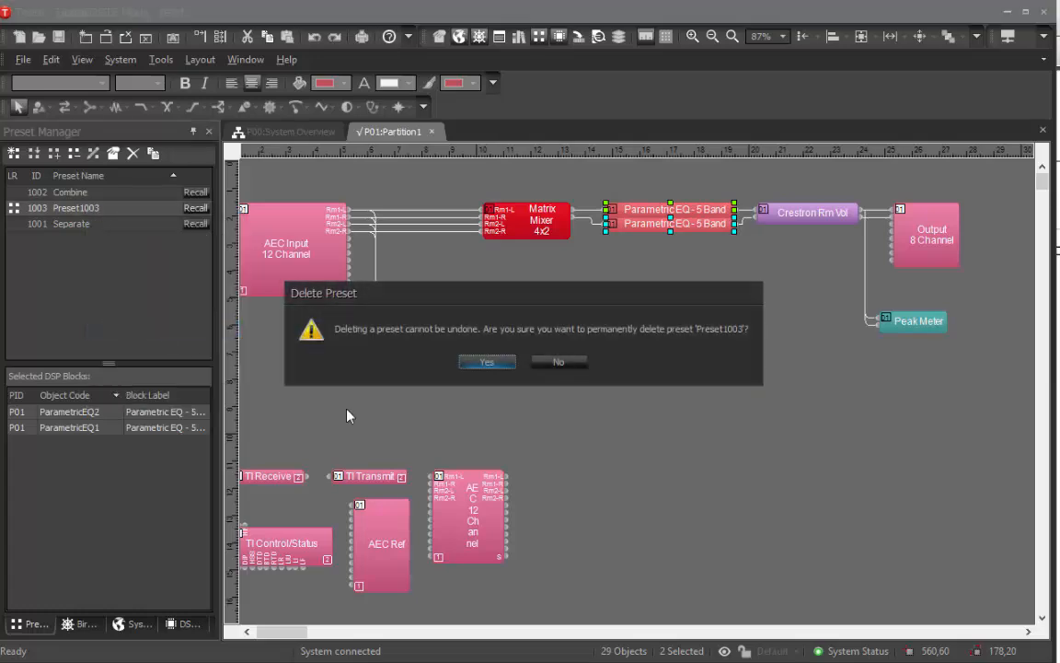
left_click(487, 361)
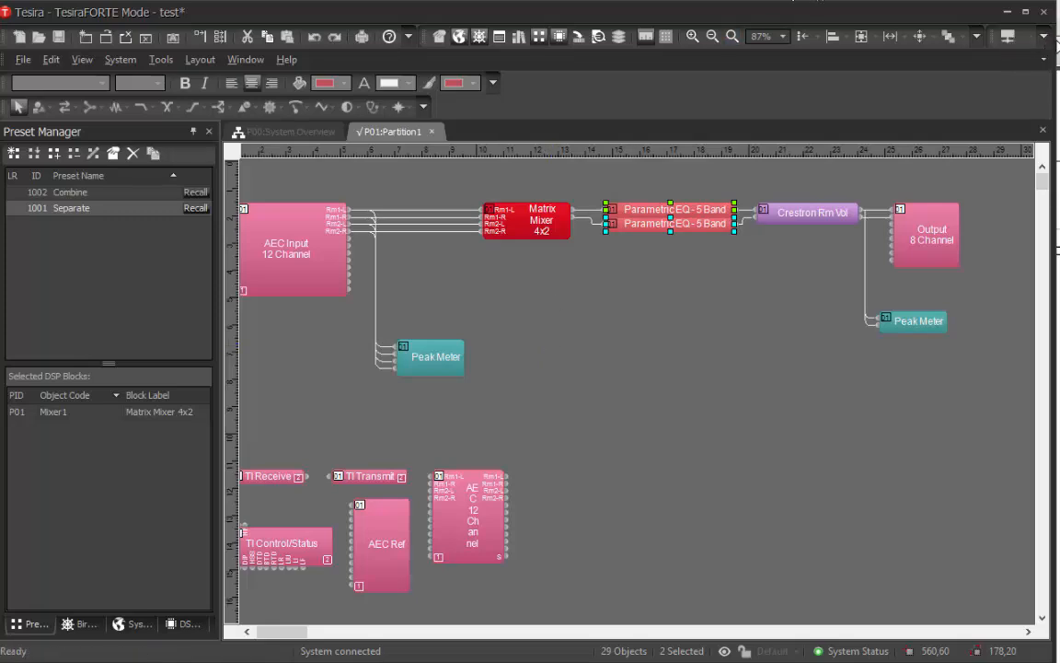
Disconnect from the running system and save the test layout file
left_click_drag(1056, 56, 1059, 55)
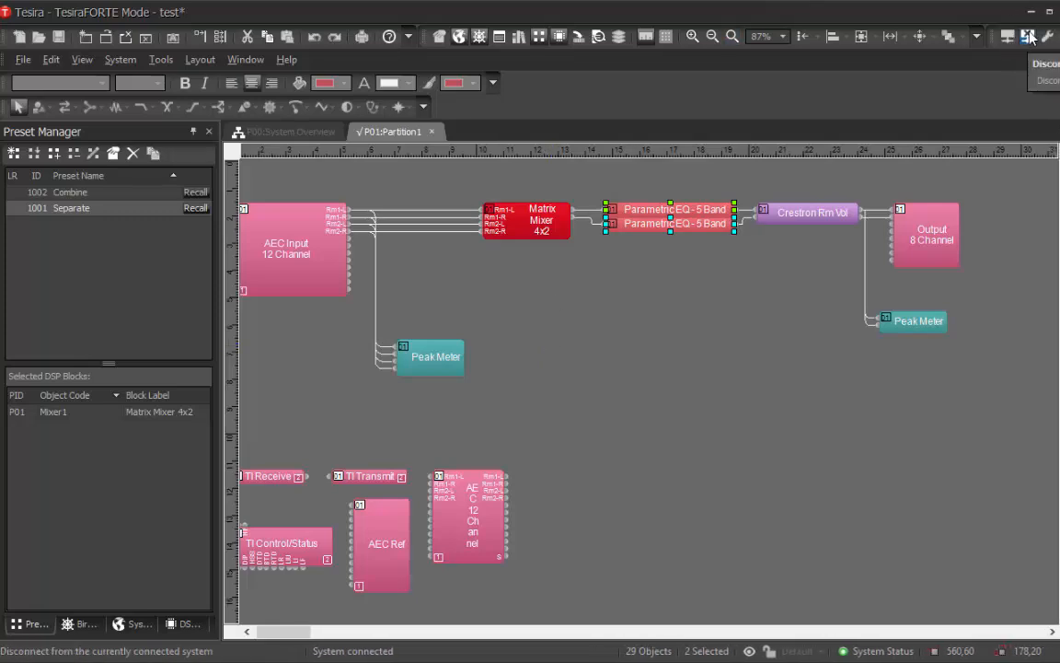
left_click(921, 36)
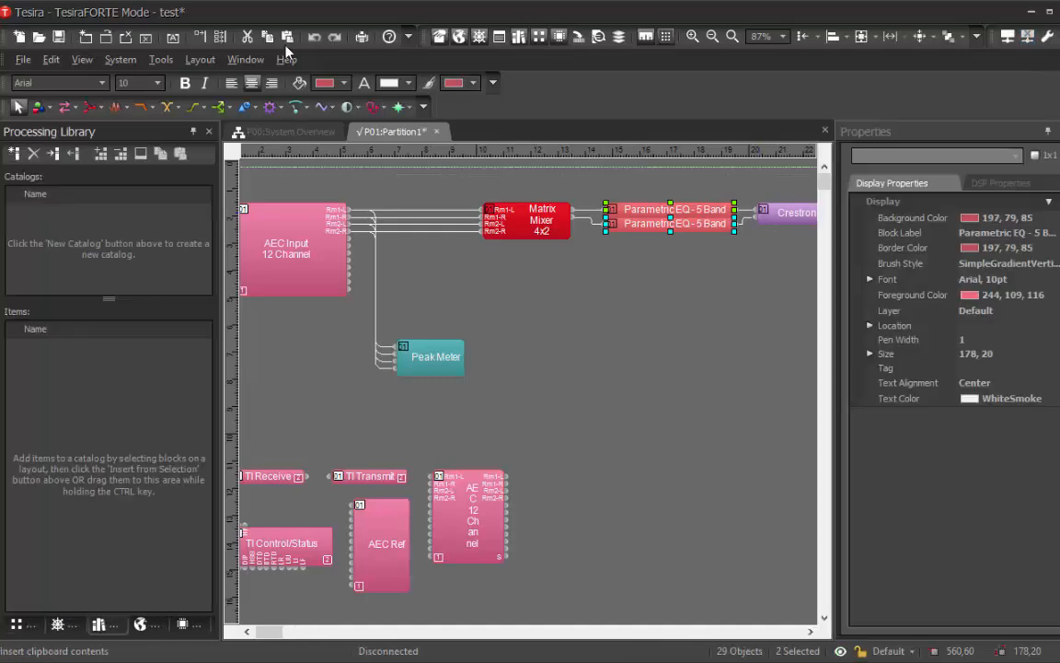
key("ctrl+s")
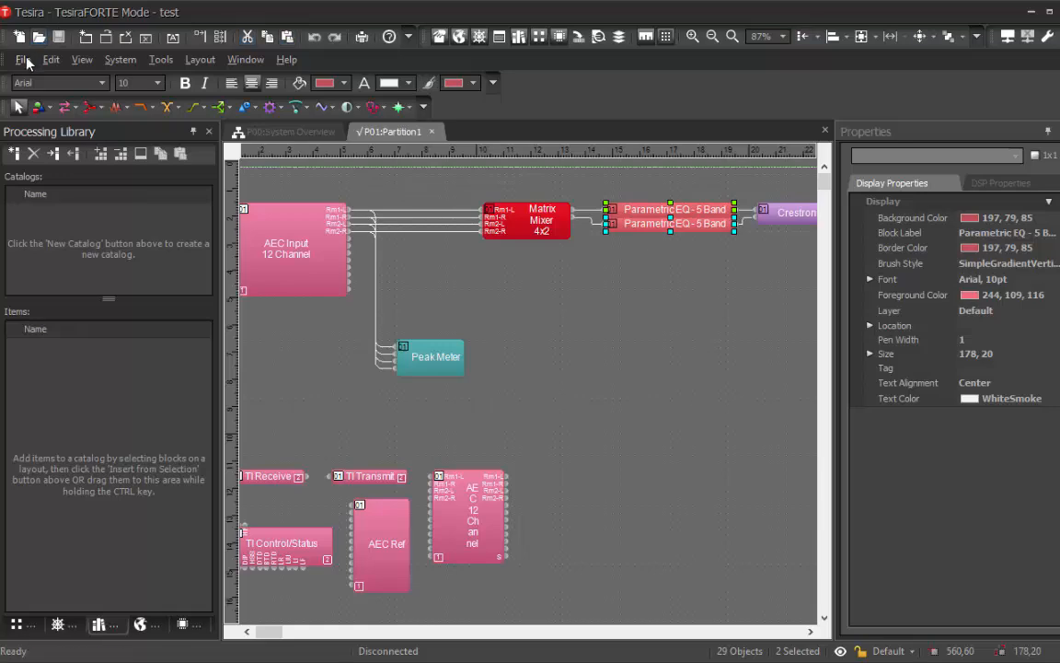
Create a new blank document in TesiraFORTÉ Only mode
left_click(51, 59)
left_click(740, 197)
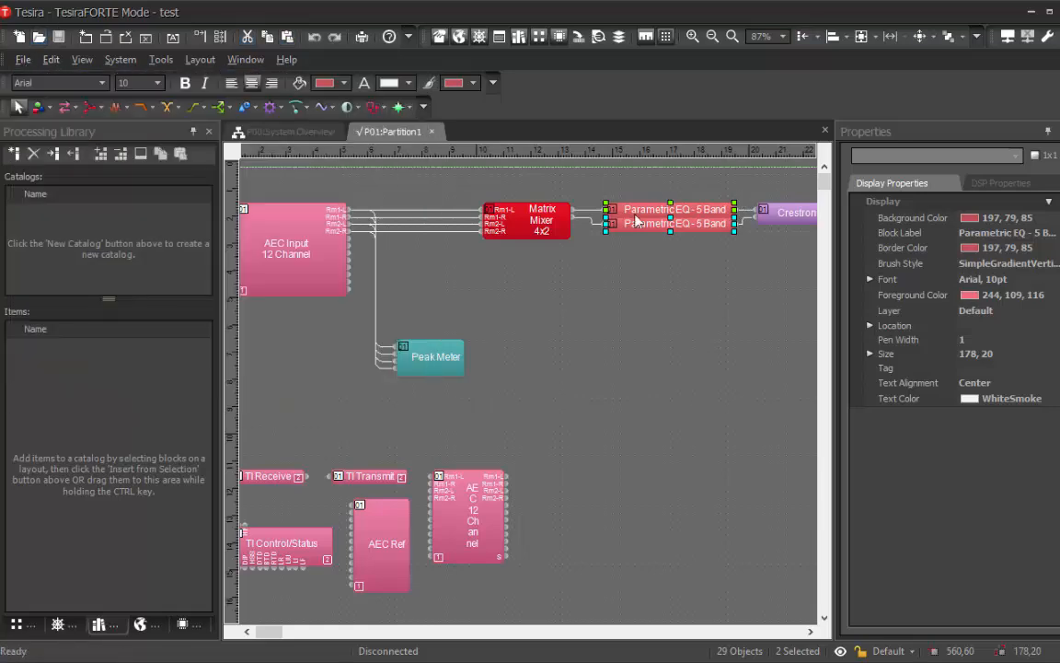
left_click(621, 319)
key("ctrl+n")
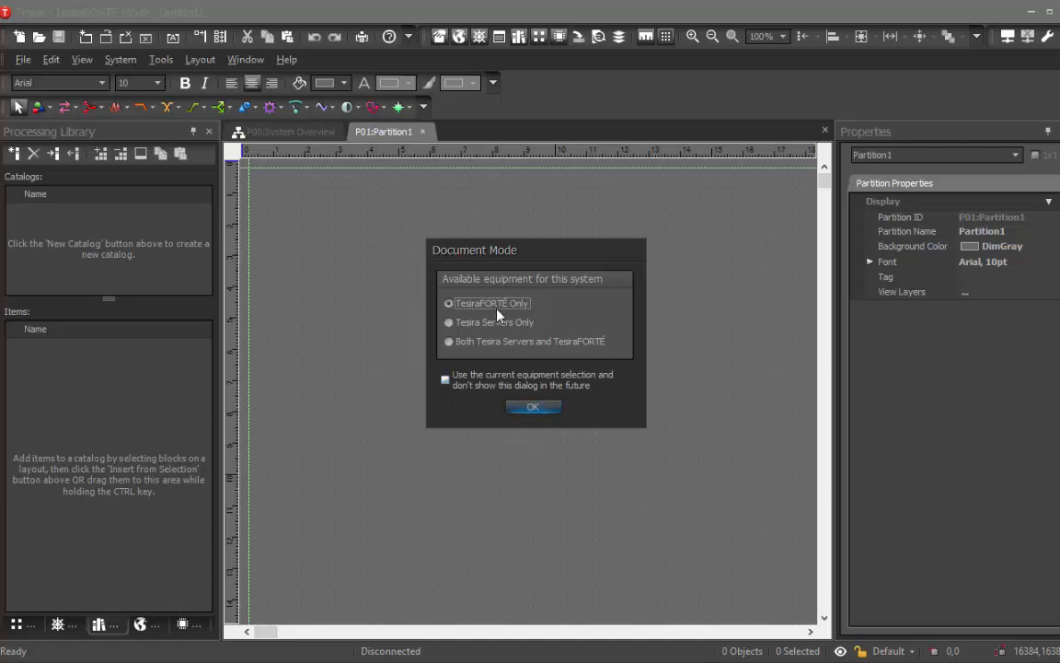
left_click(532, 408)
Connect to the system described as test to load its layout from the device, and disconnect from it
left_click(1011, 38)
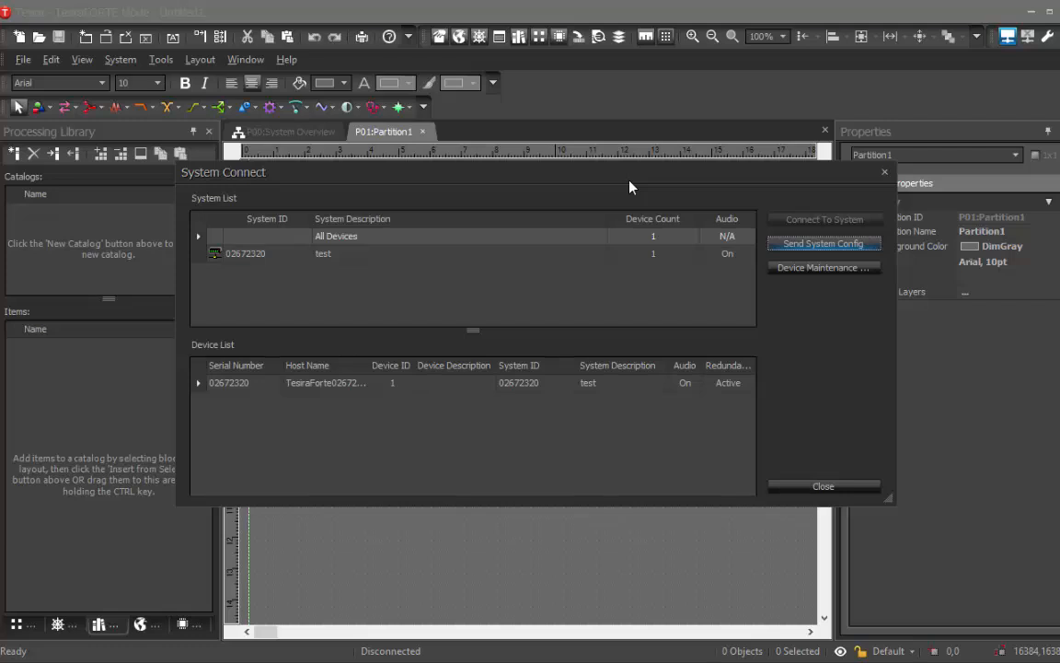
left_click_drag(660, 182, 653, 187)
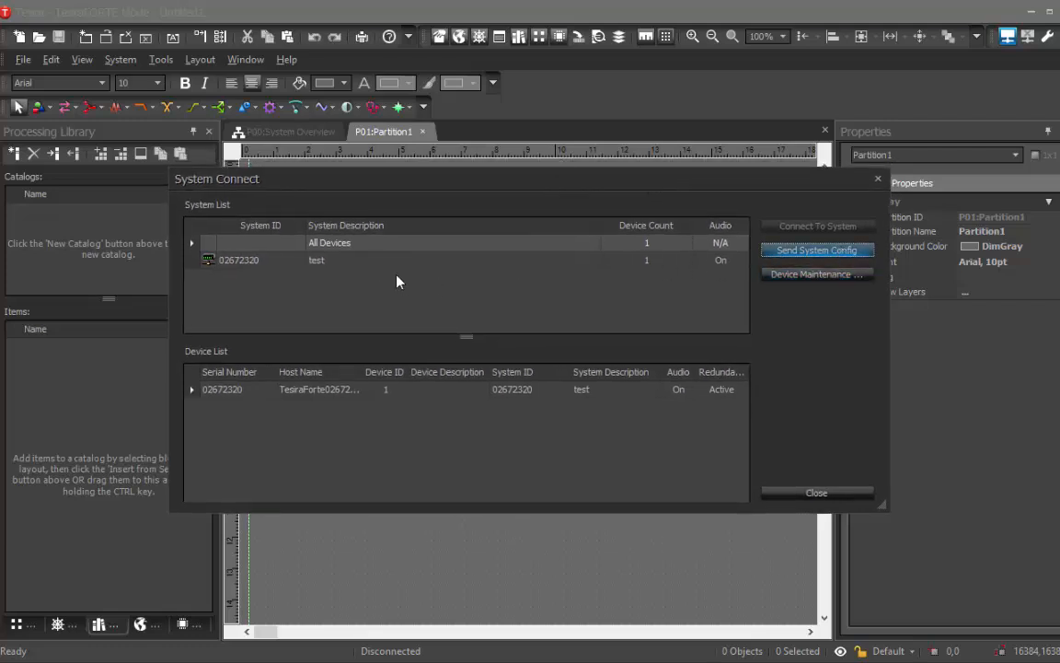
left_click(360, 259)
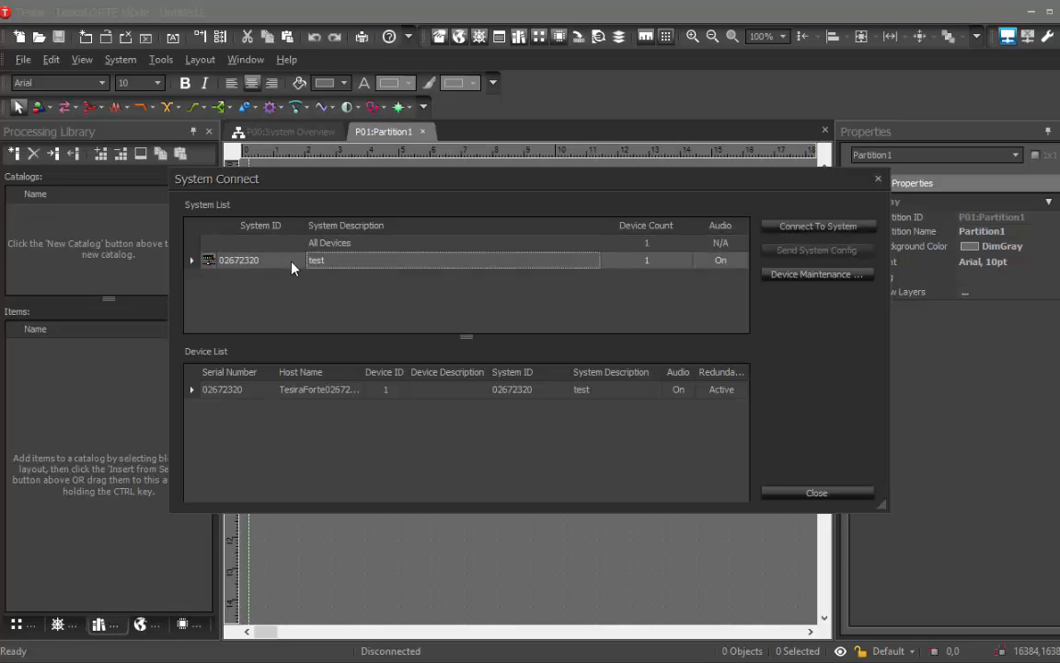
left_click(788, 229)
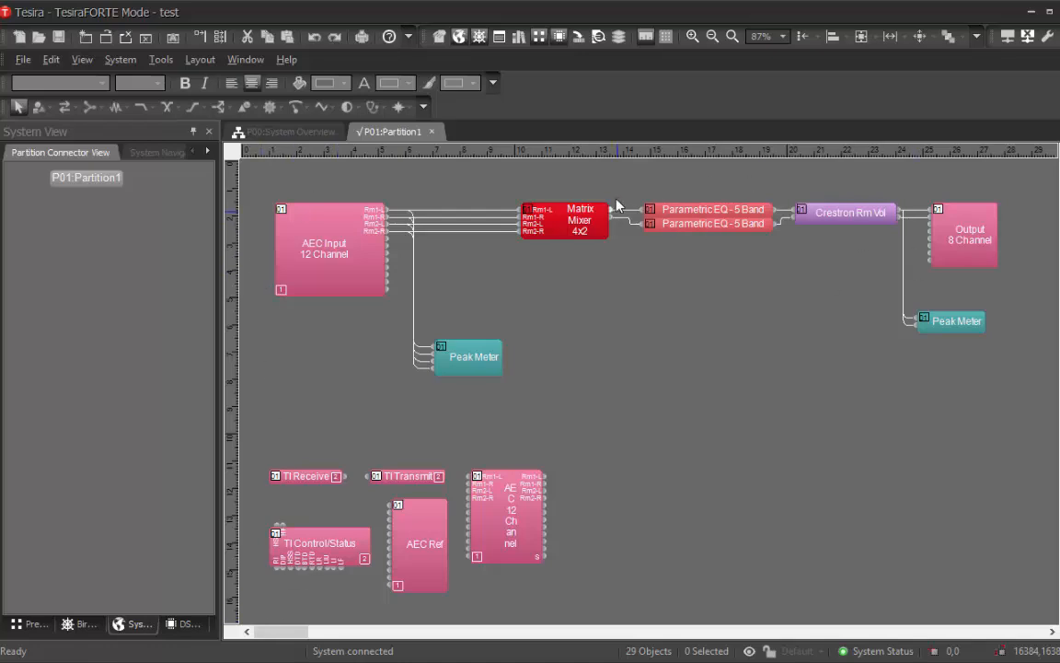
left_click(1028, 37)
left_click(23, 59)
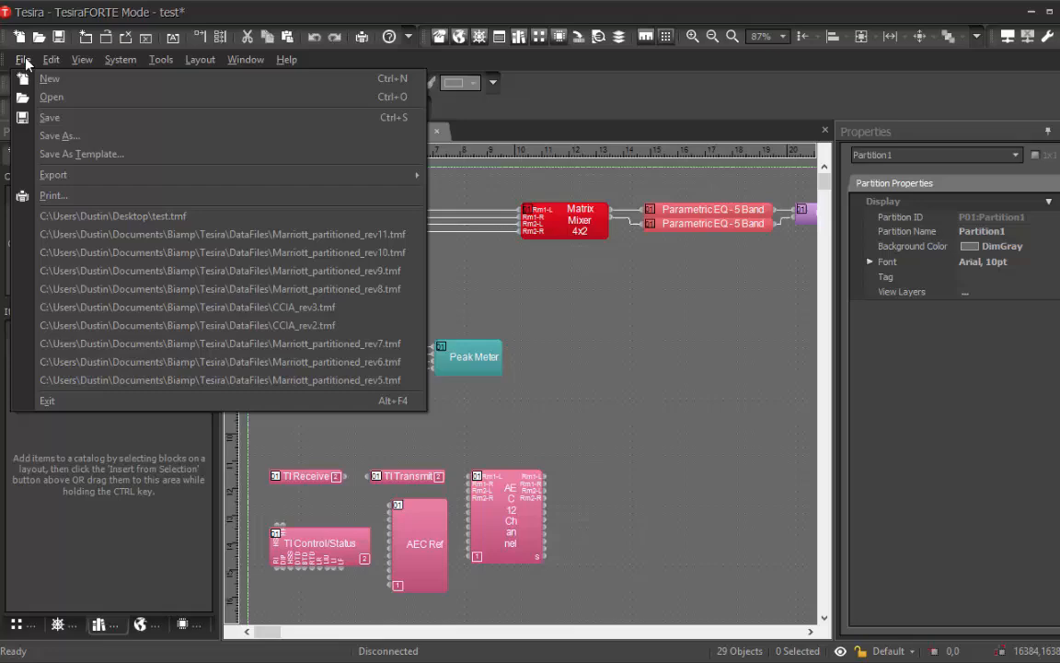
left_click(60, 136)
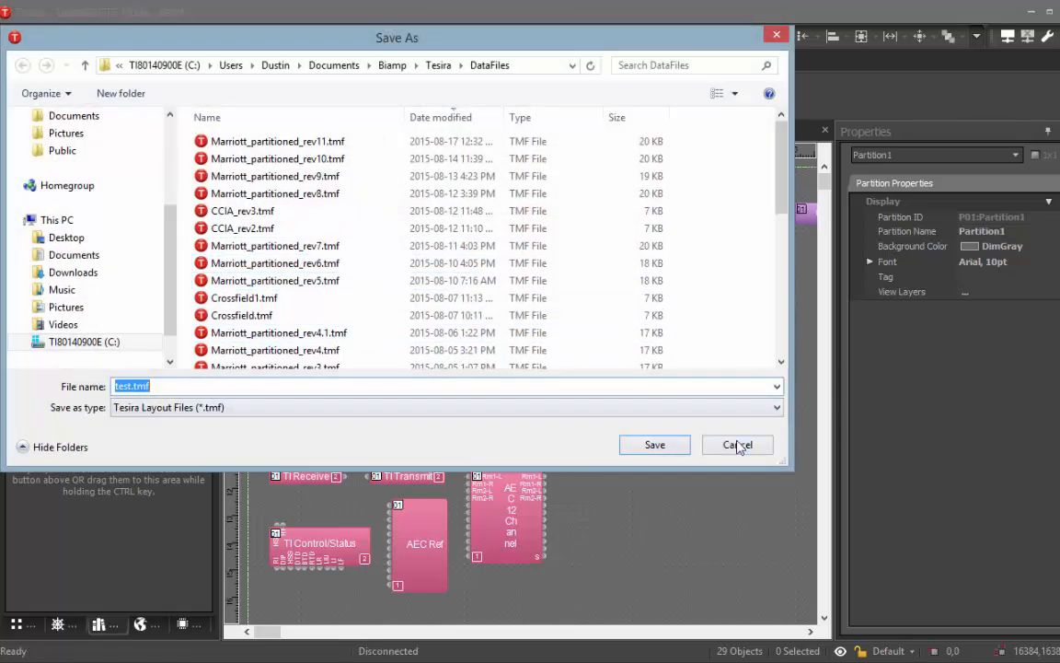
left_click(738, 444)
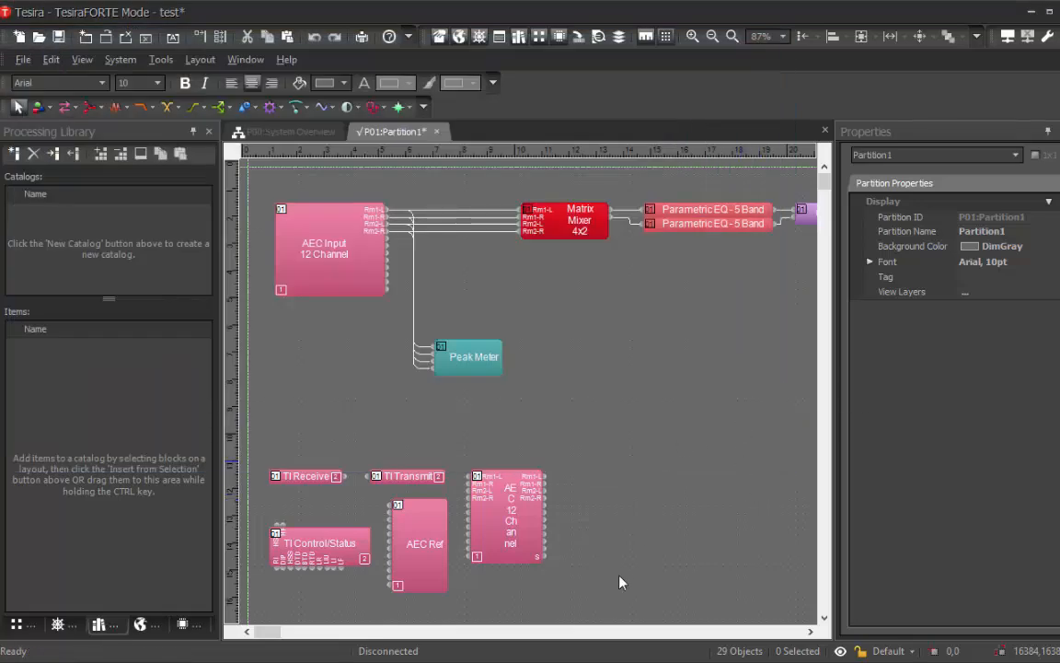
mouse_move(266, 631)
left_mouse_down()
mouse_move(277, 633)
mouse_move(264, 631)
left_mouse_up()
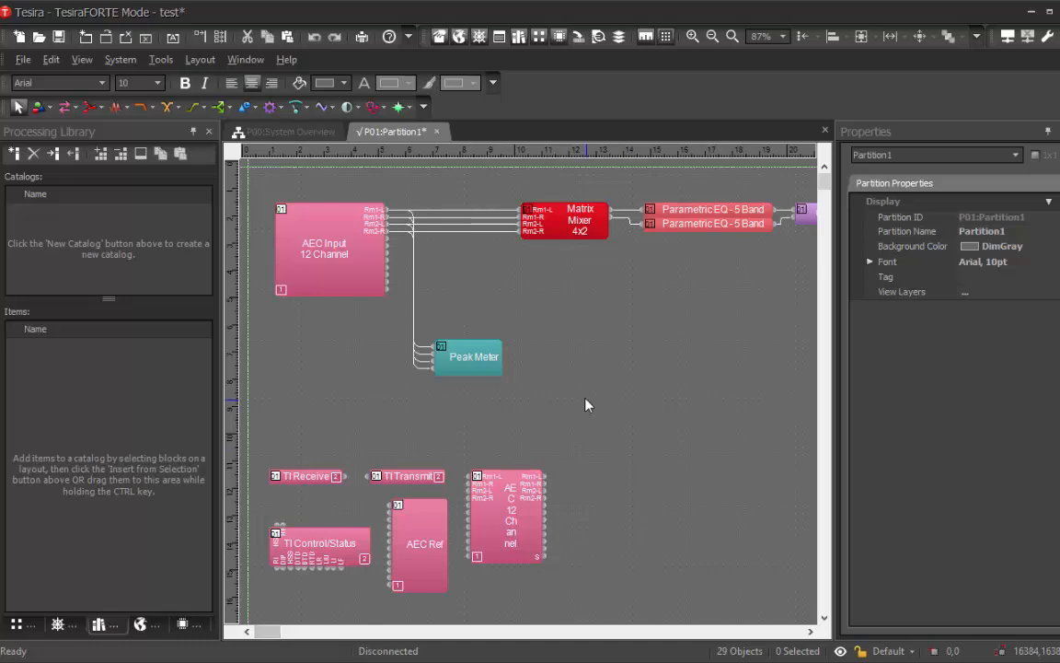